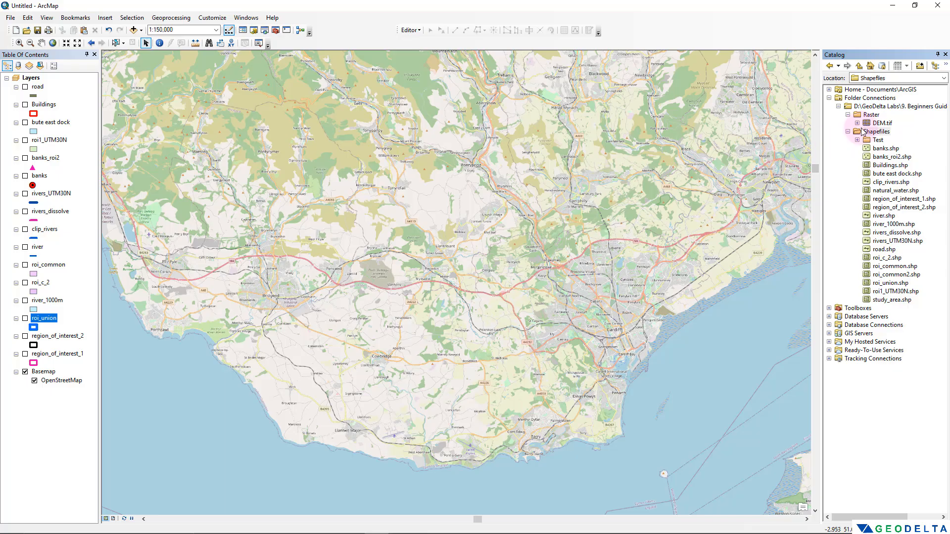
Step: Add the DEM.tif raster from the Raster folder to the map
click(867, 125)
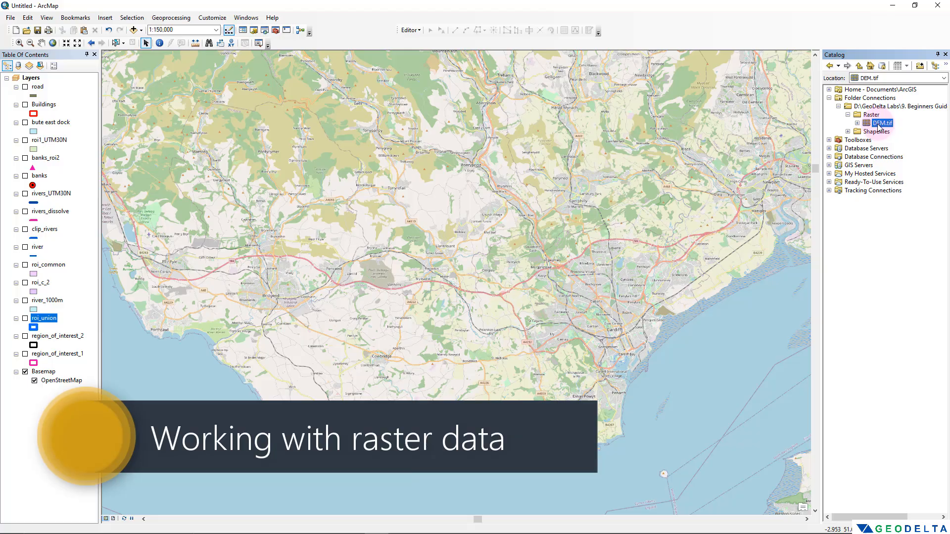
drag(876, 128, 374, 155)
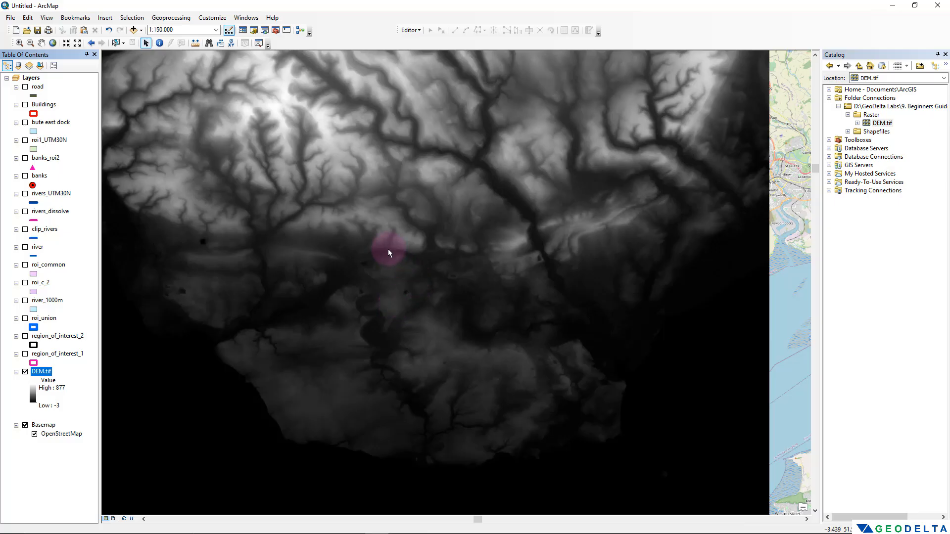
Step: Identify the elevation value of a single DEM pixel at close range, with DEM.tif as the layer to identify from
scroll(396, 237, up, 10)
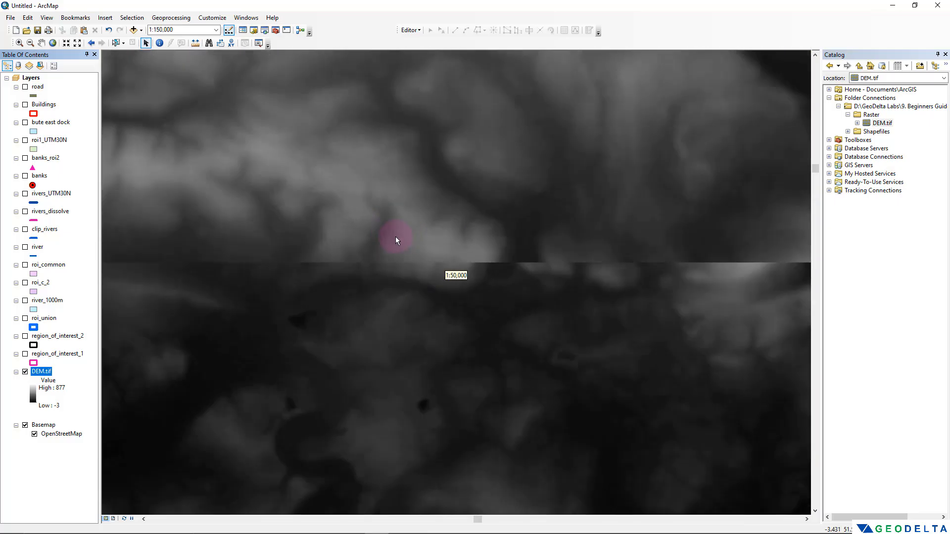
scroll(392, 239, up, 1)
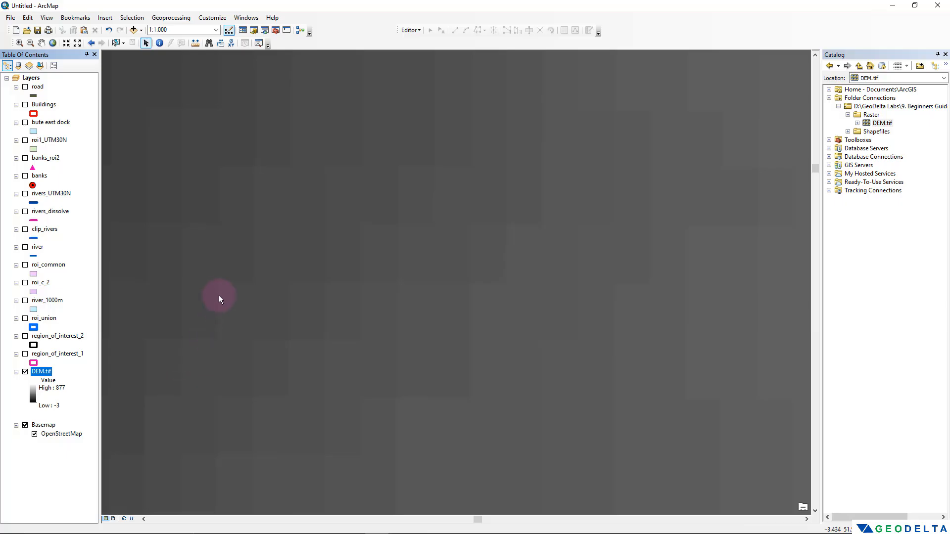
scroll(297, 373, down, 2)
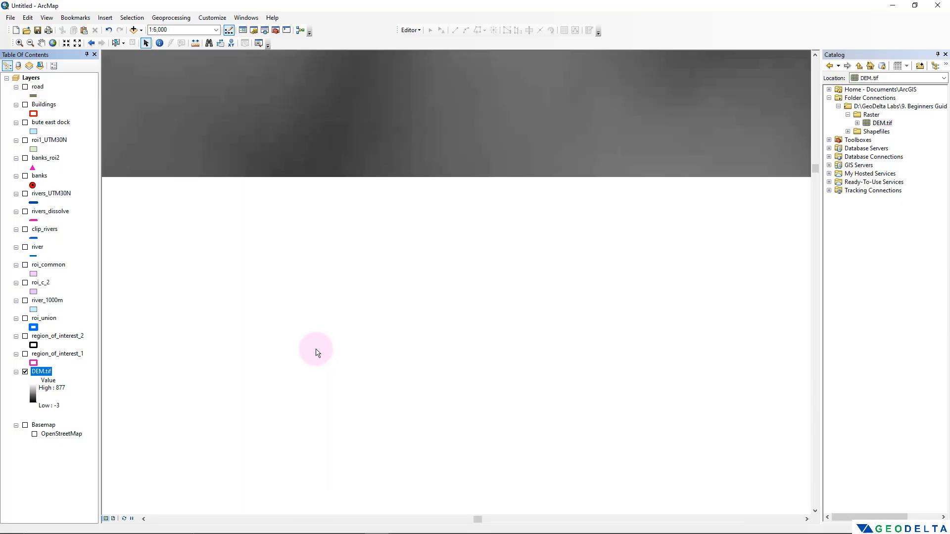
scroll(319, 350, up, 2)
scroll(319, 349, up, 2)
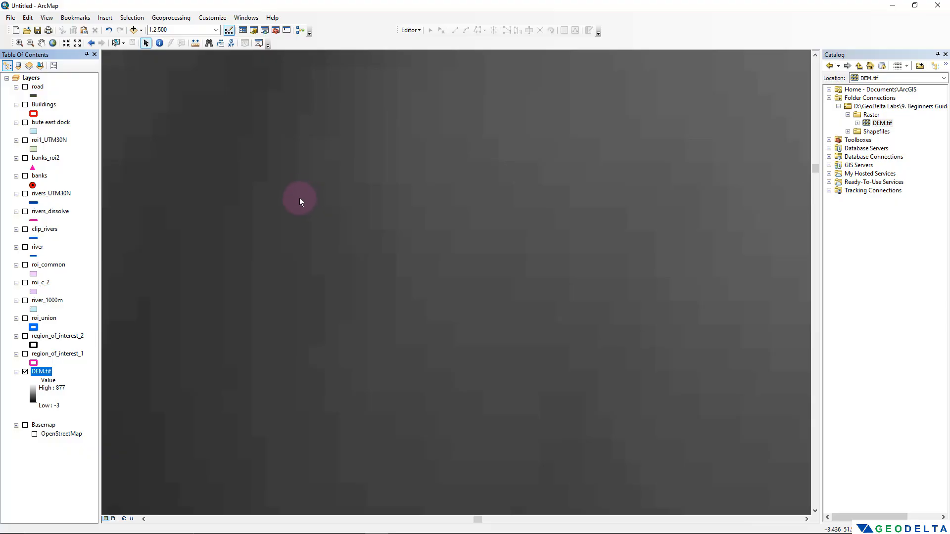
click(159, 44)
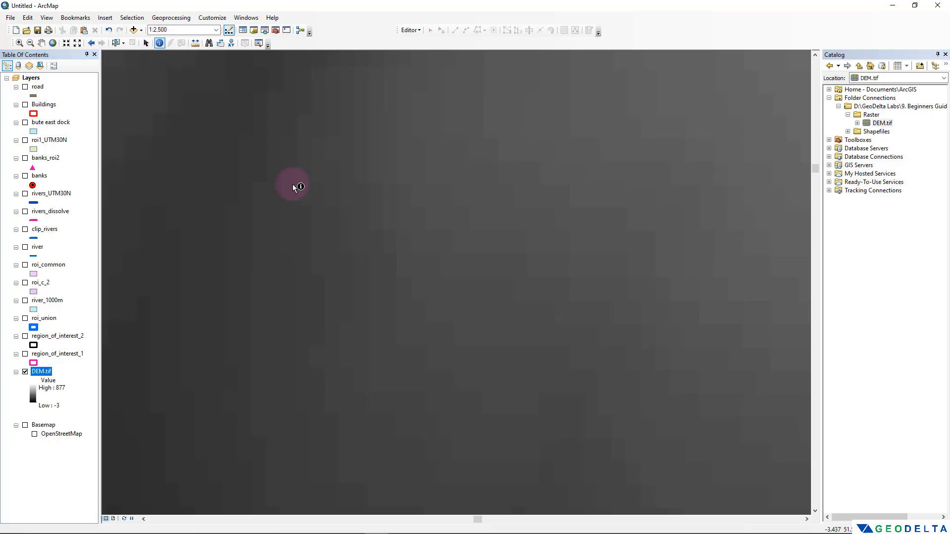
click(346, 246)
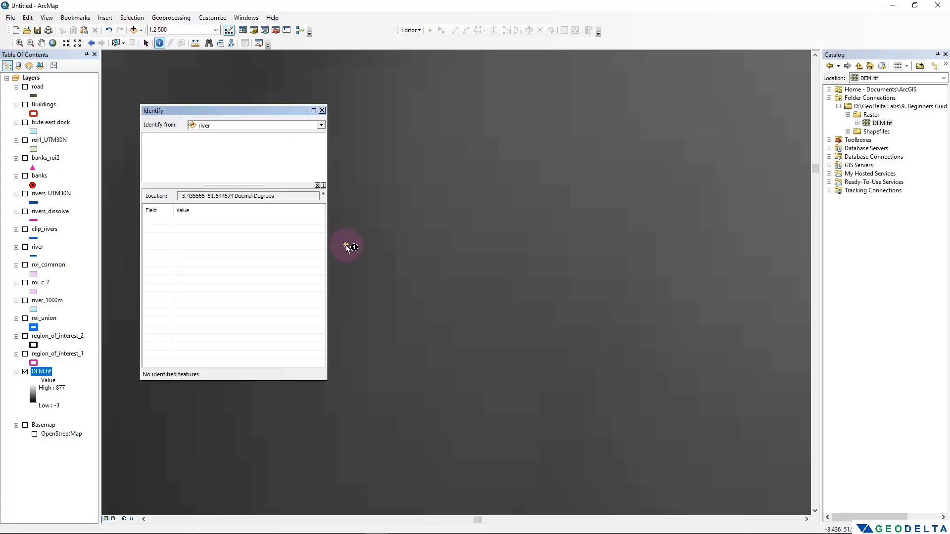
click(321, 125)
scroll(237, 213, down, 3)
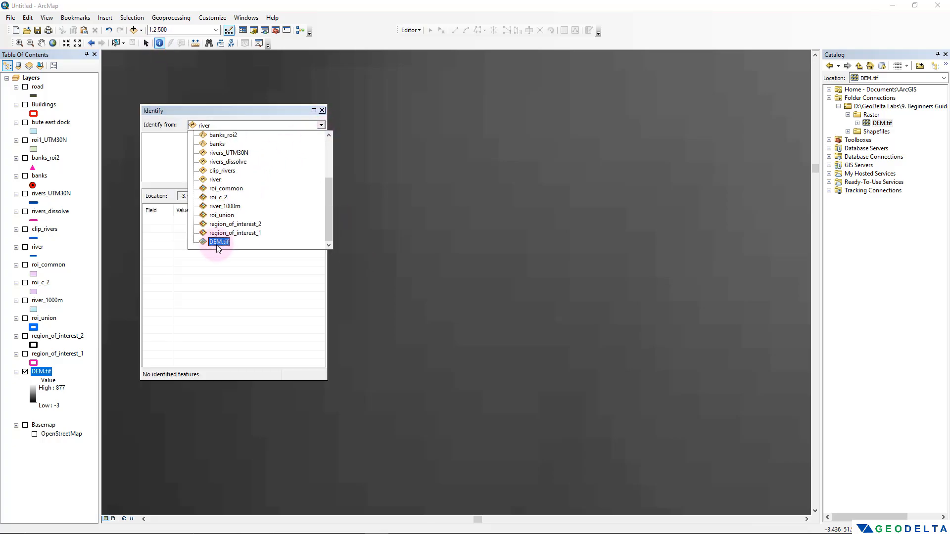
click(216, 241)
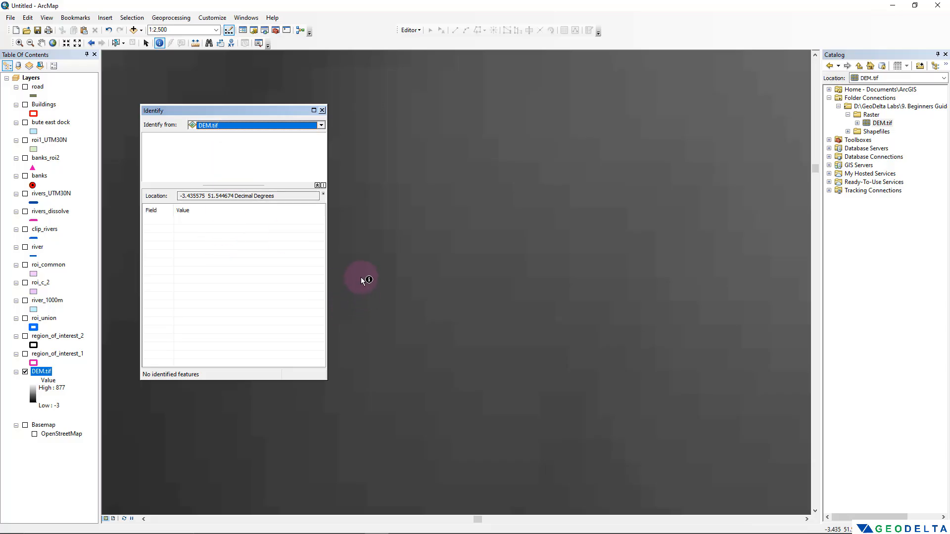
click(349, 272)
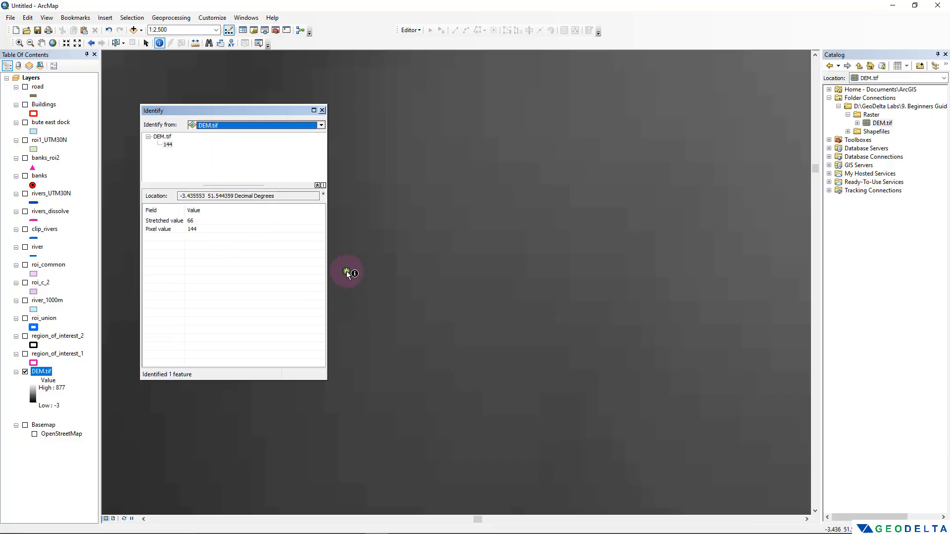
click(193, 230)
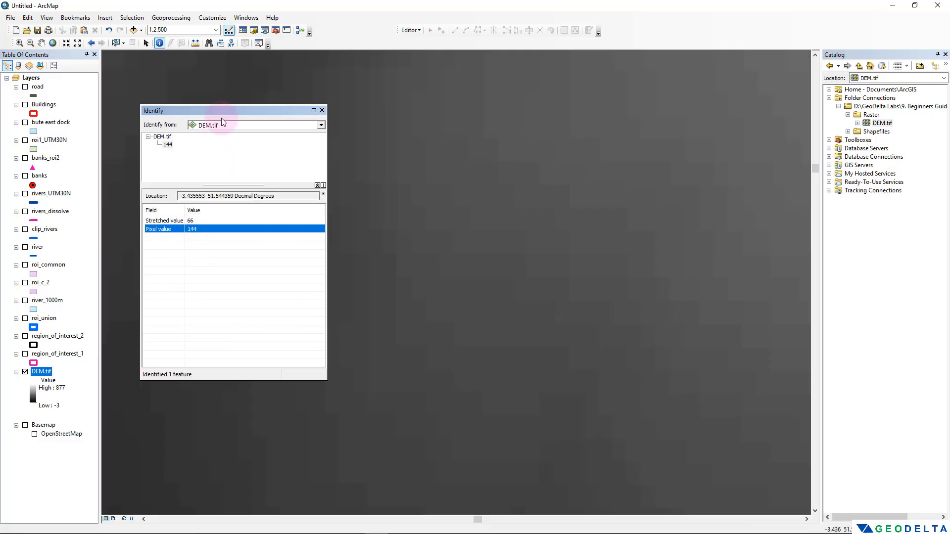
Step: Move the Identify window clear of the raster and identify the pixel values of two other nearby DEM cells
drag(223, 114, 165, 117)
drag(334, 293, 412, 296)
click(388, 307)
click(159, 231)
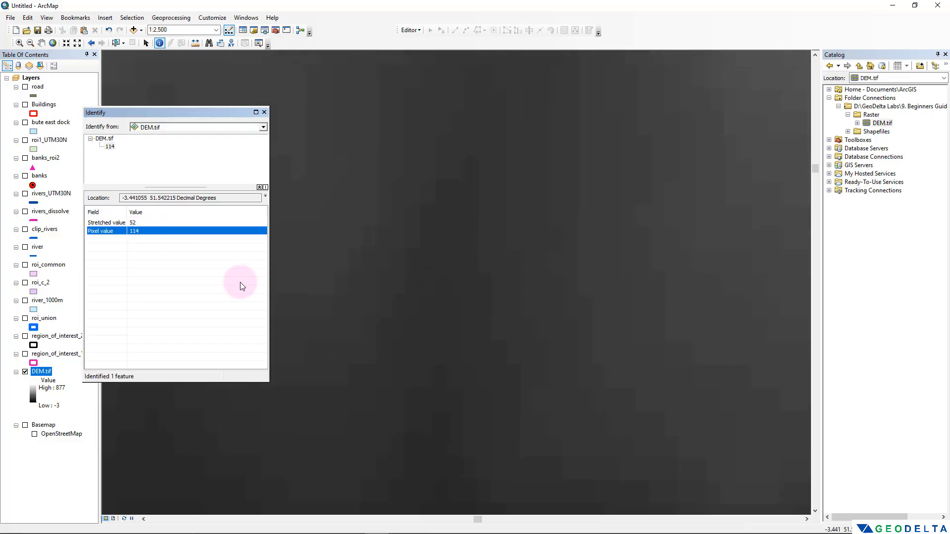
click(317, 284)
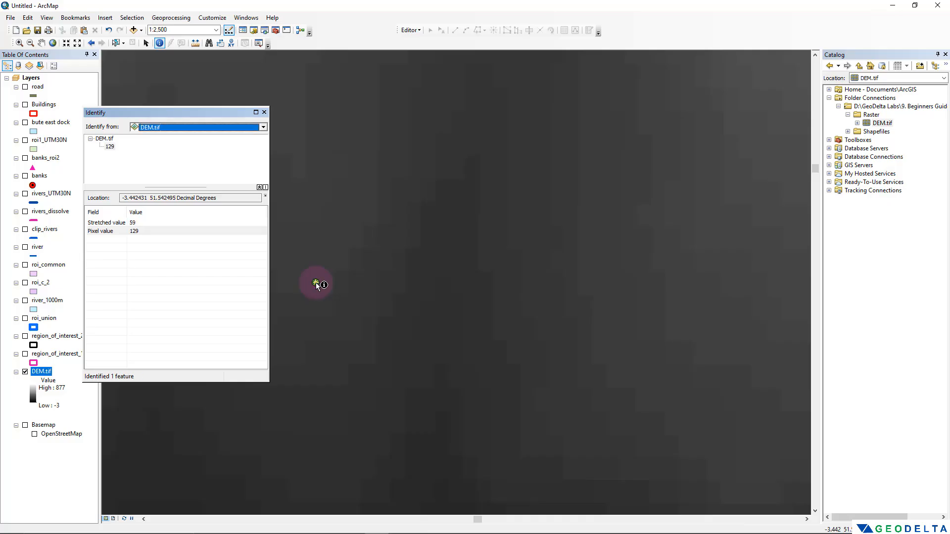
Step: Identify and compare the DEM pixel values of a dark valley cell and a bright ridge cell
scroll(377, 322, down, 2)
scroll(377, 322, down, 3)
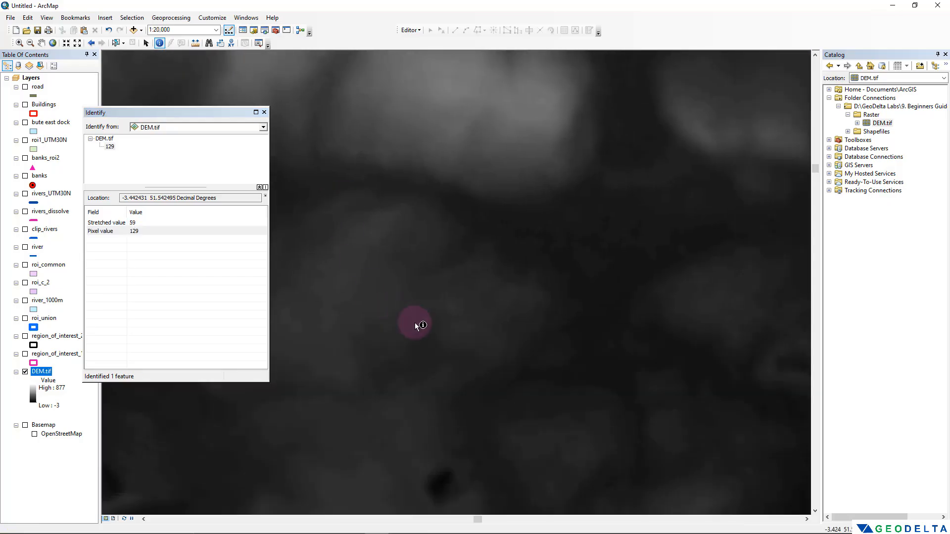
scroll(416, 325, down, 1)
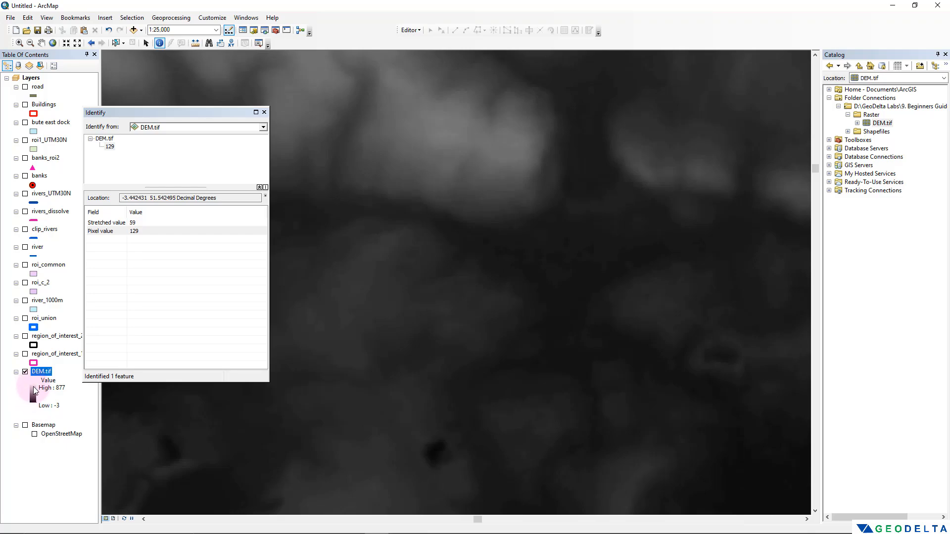
scroll(471, 380, up, 2)
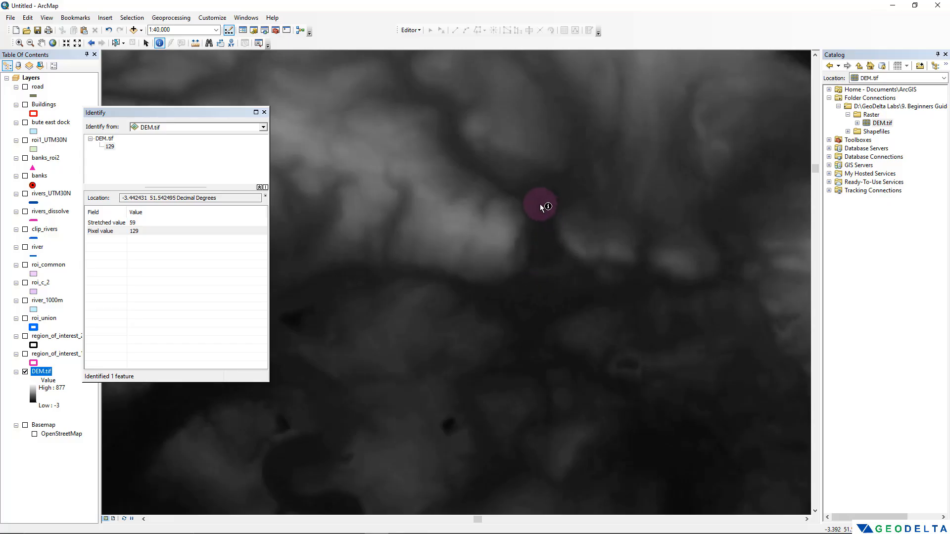
click(539, 202)
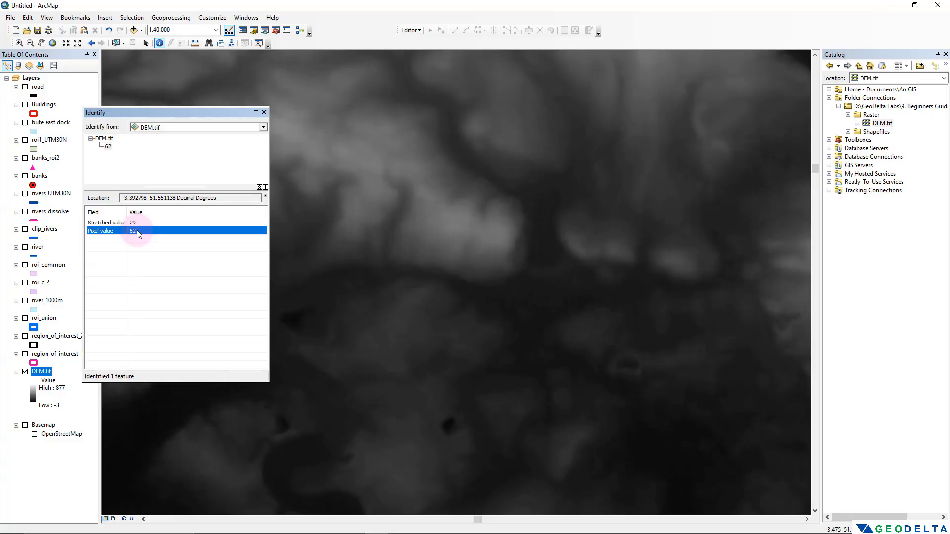
click(453, 226)
Step: Turn on the rivers_dissolve layer so the river lines draw over the DEM
scroll(414, 270, up, 3)
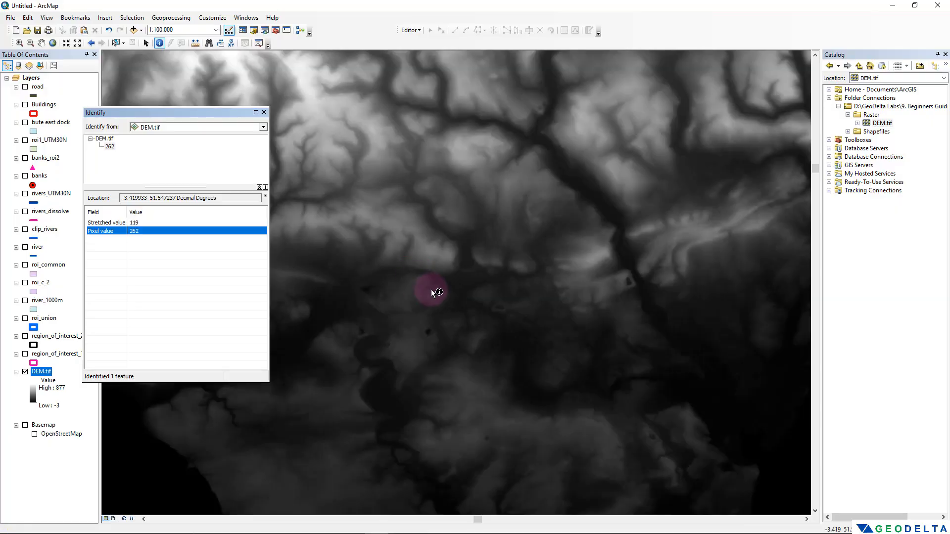
scroll(432, 291, up, 2)
scroll(426, 298, down, 4)
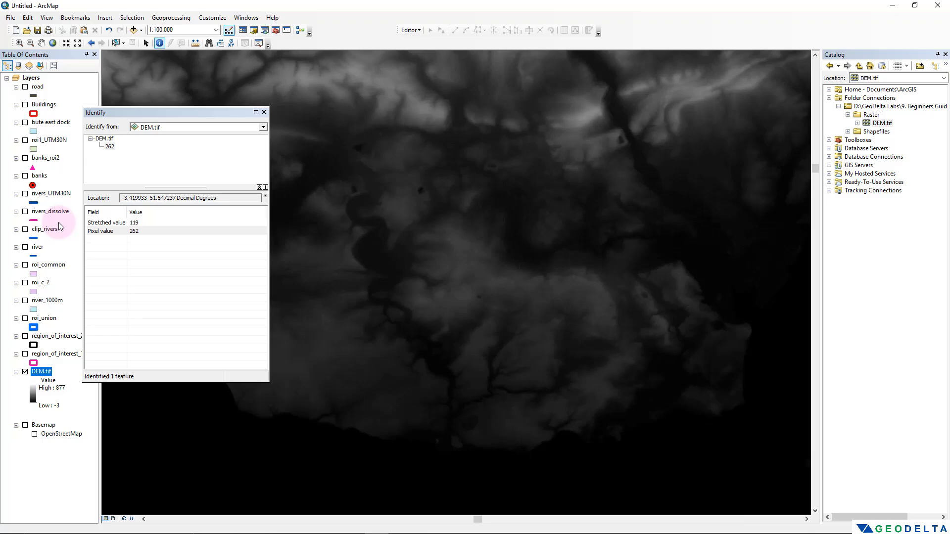
click(25, 212)
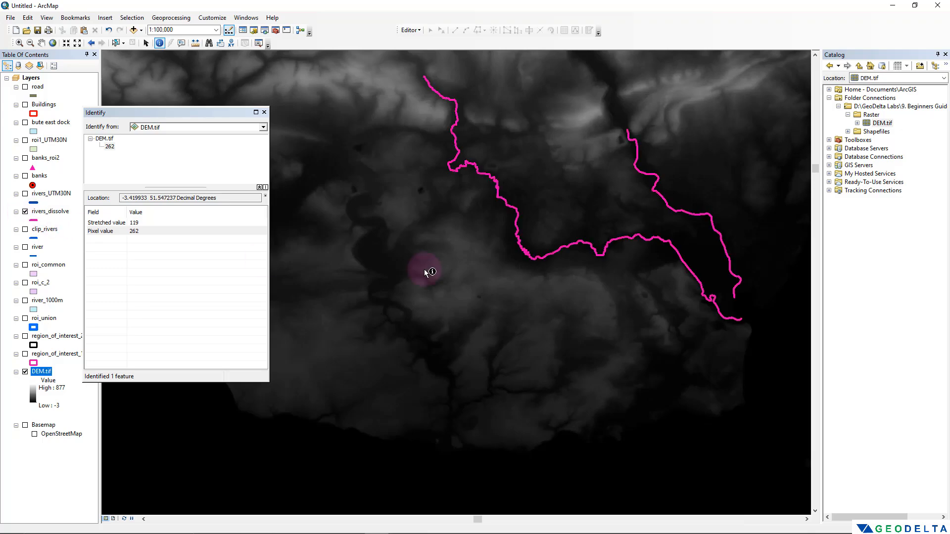
Step: Examine how the river lines follow the DEM's dark low-lying valleys and how brightness varies with elevation across the raster
drag(442, 90, 409, 192)
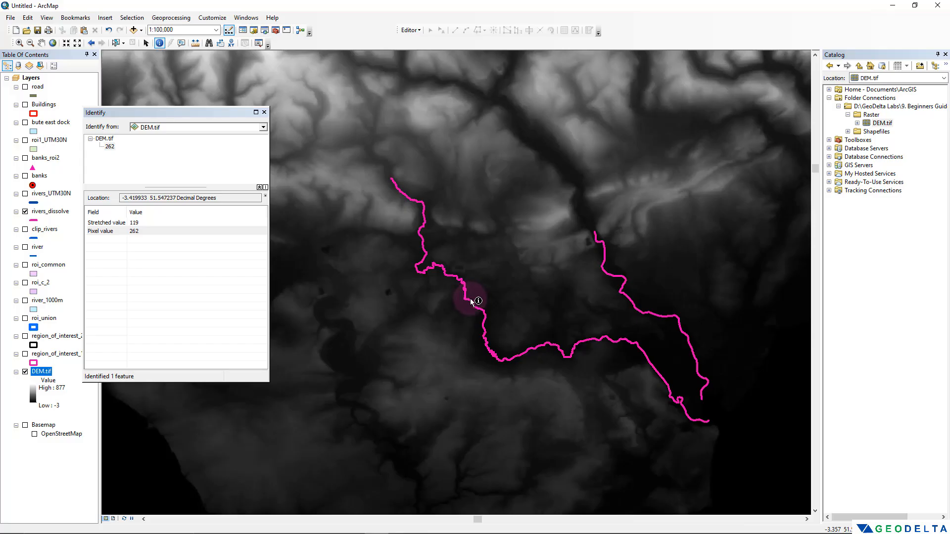
scroll(468, 299, up, 2)
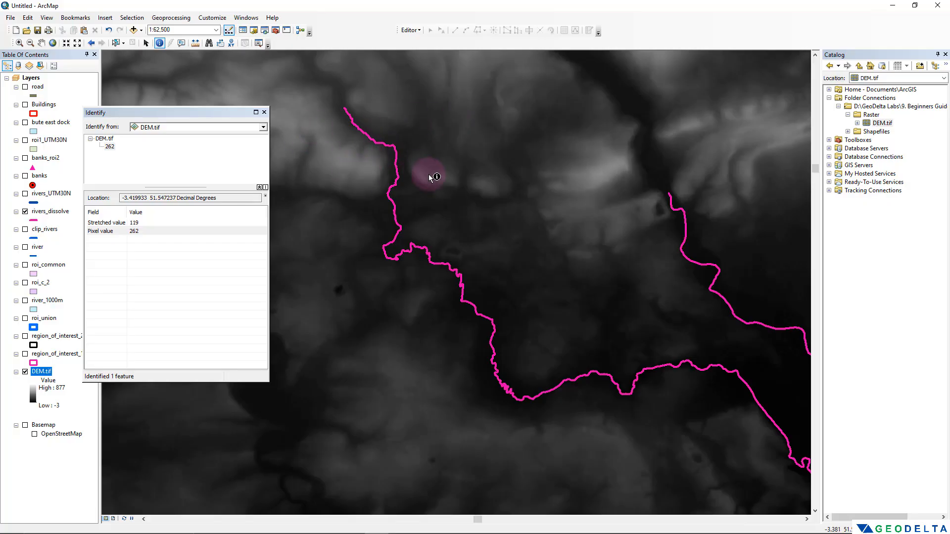
scroll(638, 443, down, 2)
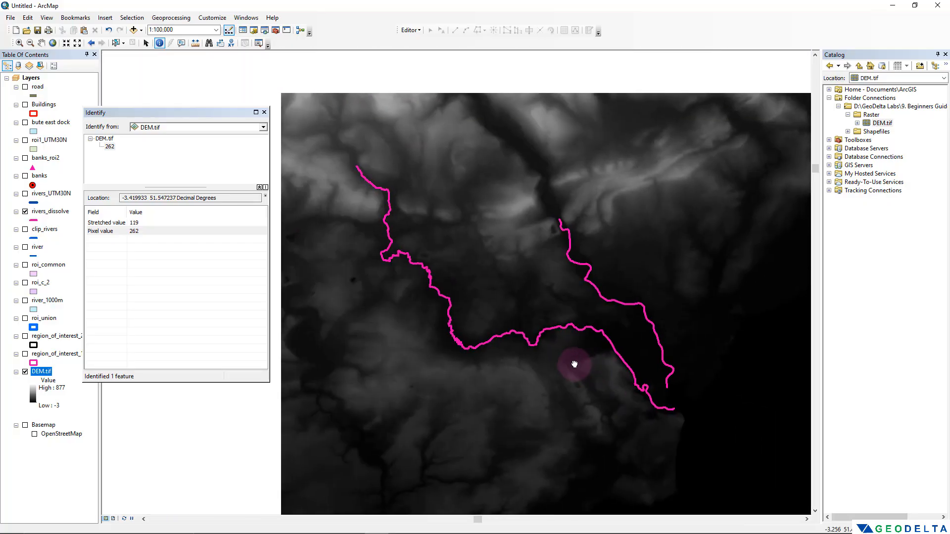
scroll(558, 356, down, 1)
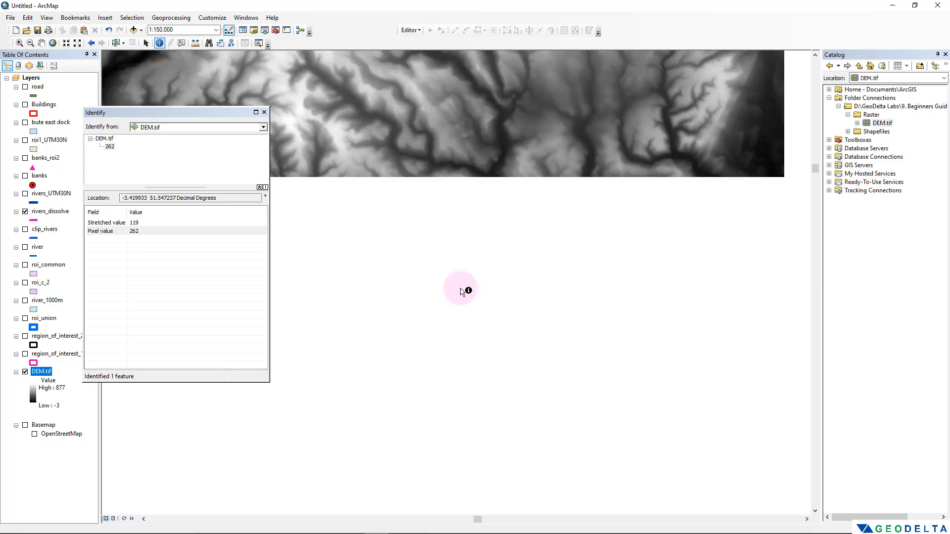
scroll(326, 354, up, 1)
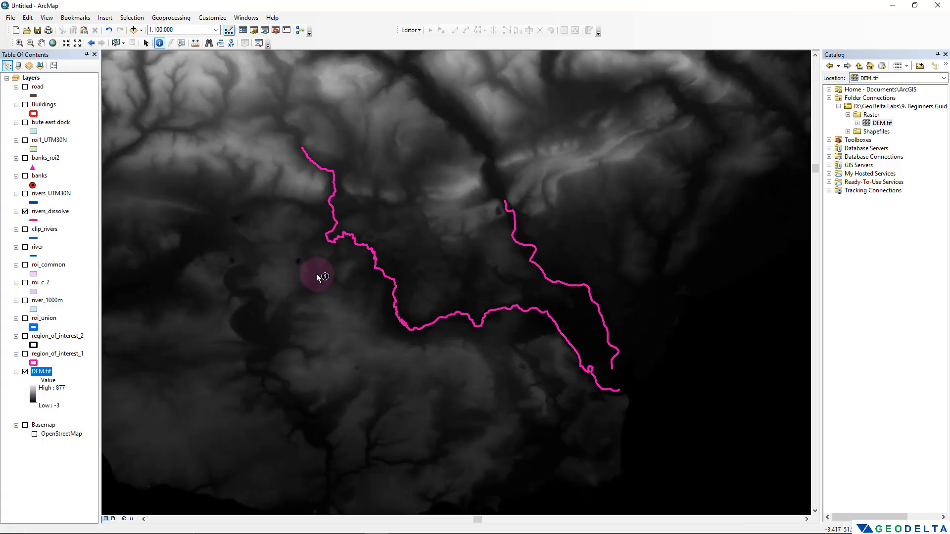
scroll(327, 278, down, 4)
click(47, 388)
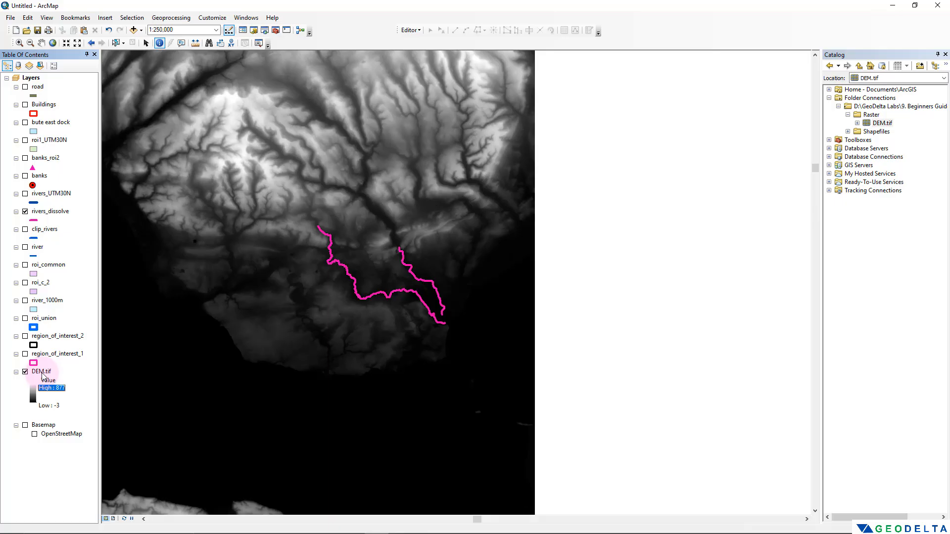
drag(263, 220, 407, 218)
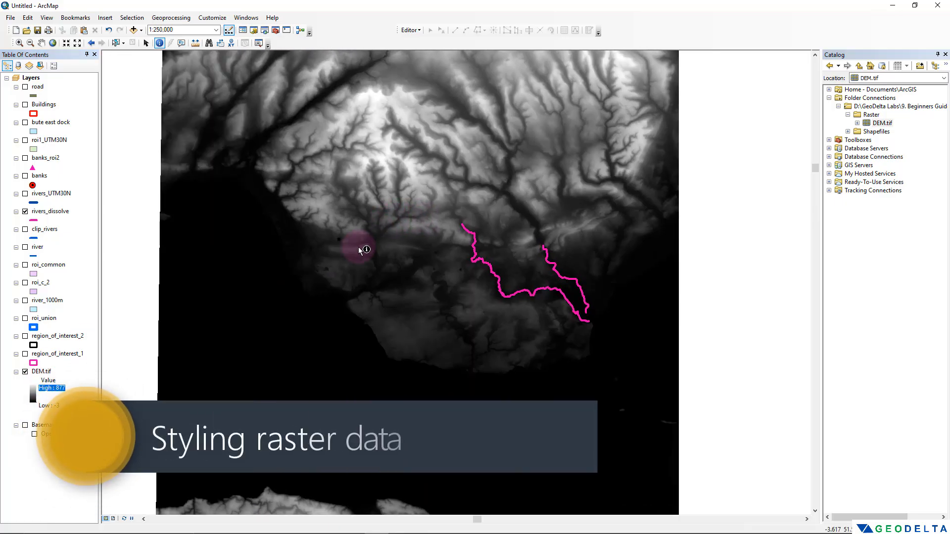
drag(360, 249, 331, 354)
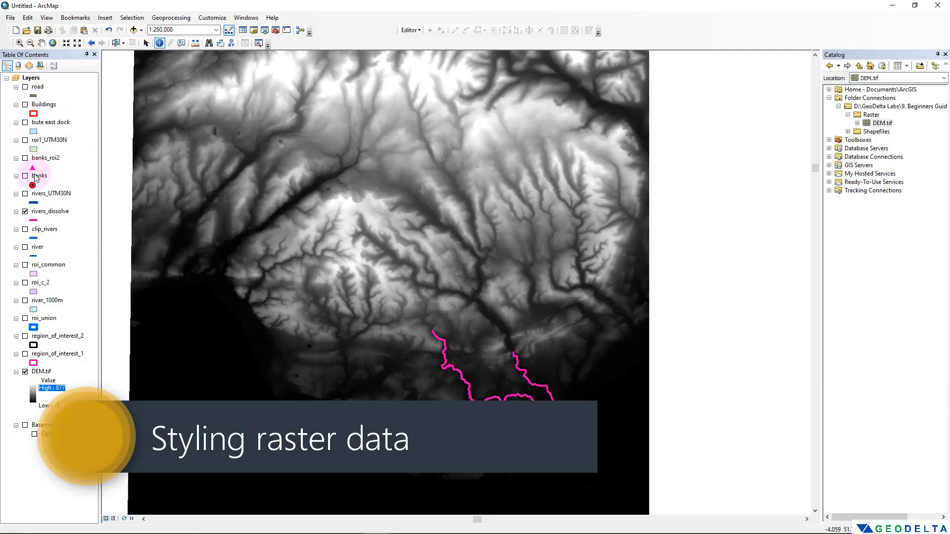
Step: Choose the orange-yellow-green-blue color ramp for the DEM.tif layer's Stretched symbology
click(43, 372)
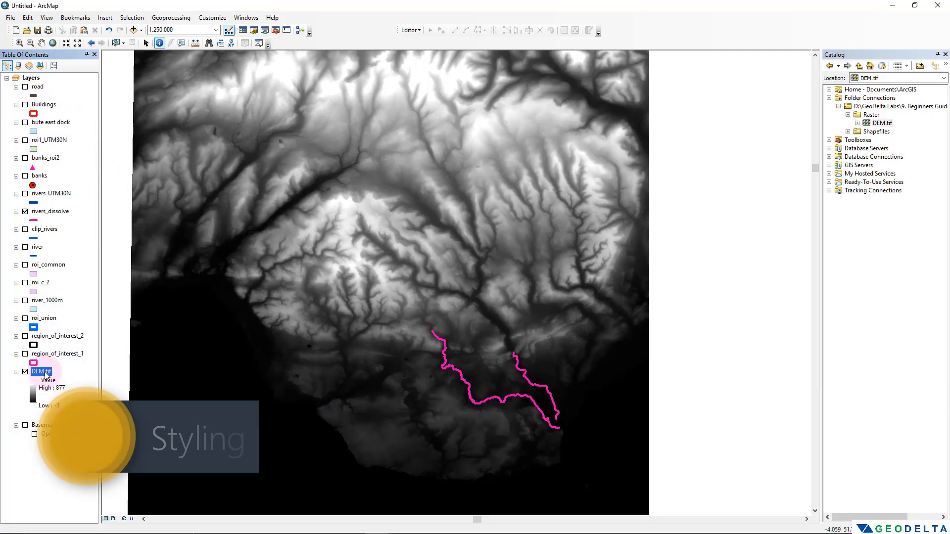
right_click(46, 375)
click(89, 516)
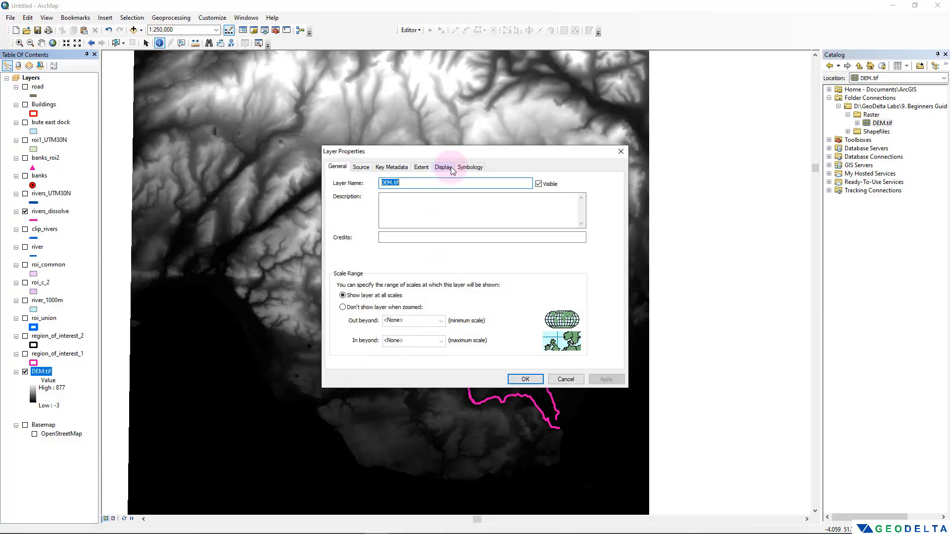
click(469, 167)
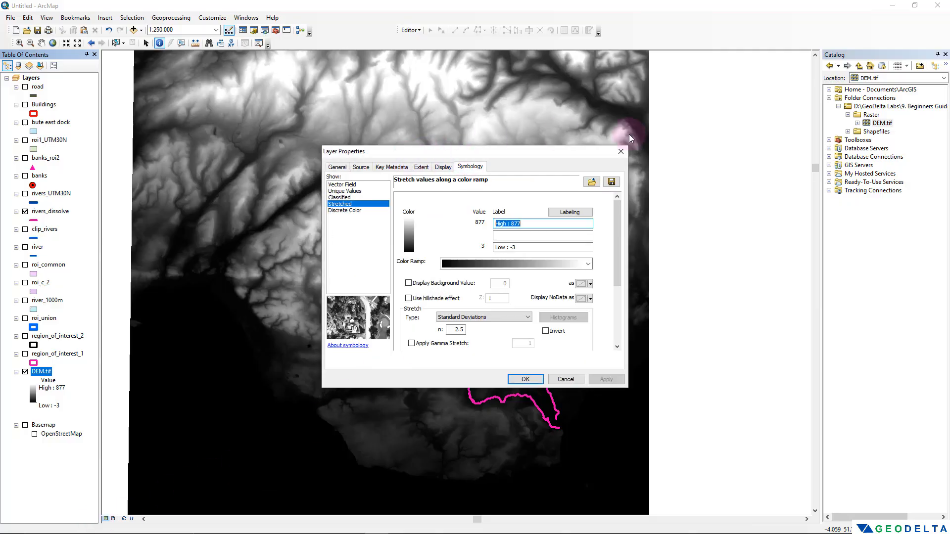
drag(629, 135, 802, 115)
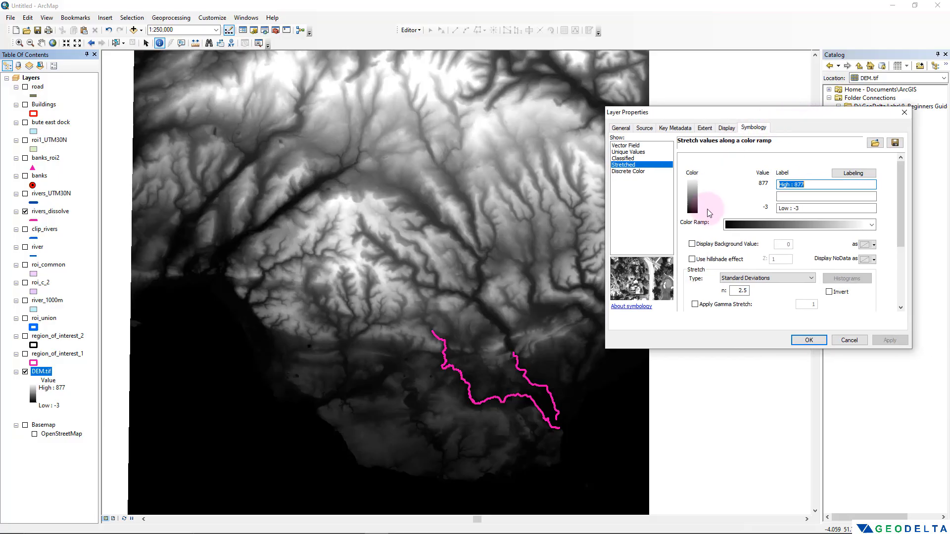
click(622, 164)
click(872, 226)
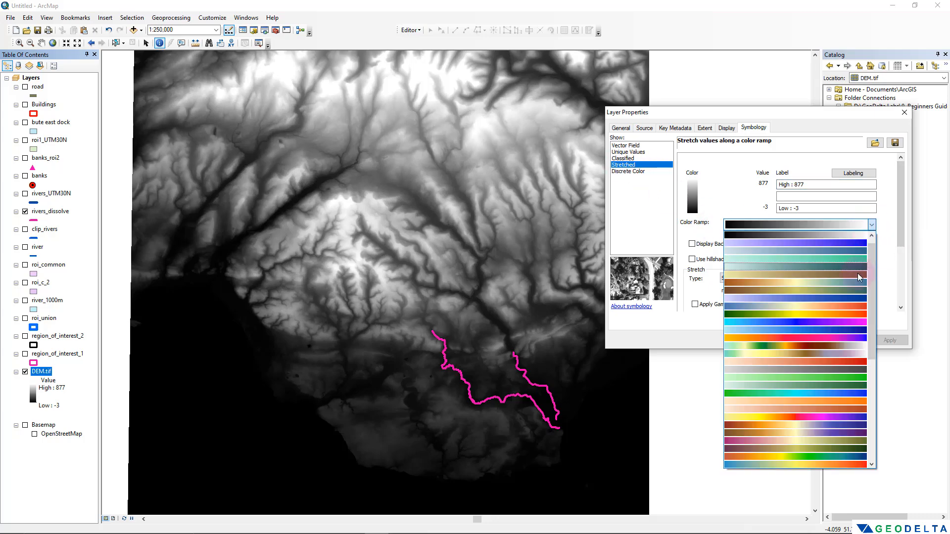
drag(871, 347, 868, 390)
click(838, 370)
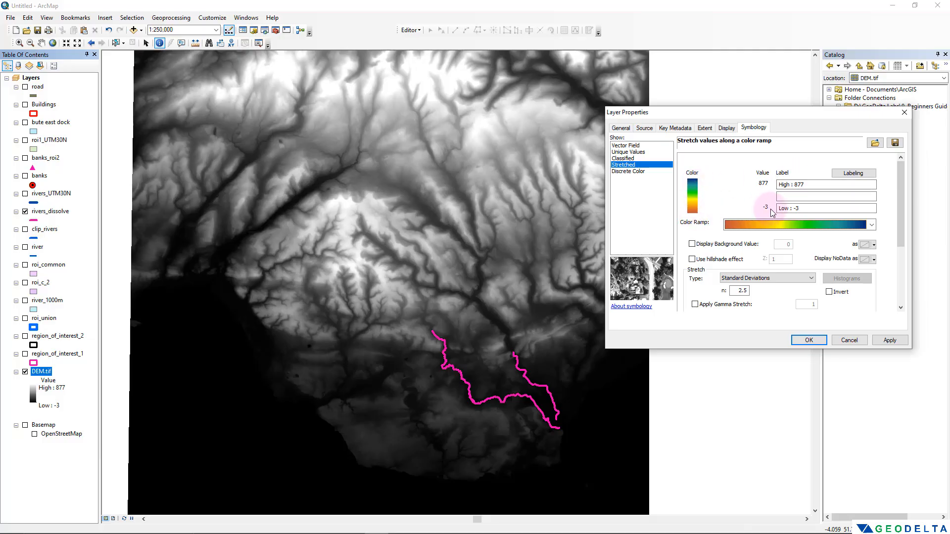
Step: Apply the chosen color ramp to the stretched DEM.tif layer and invert it so high elevations draw orange-red and low ones blue
click(884, 341)
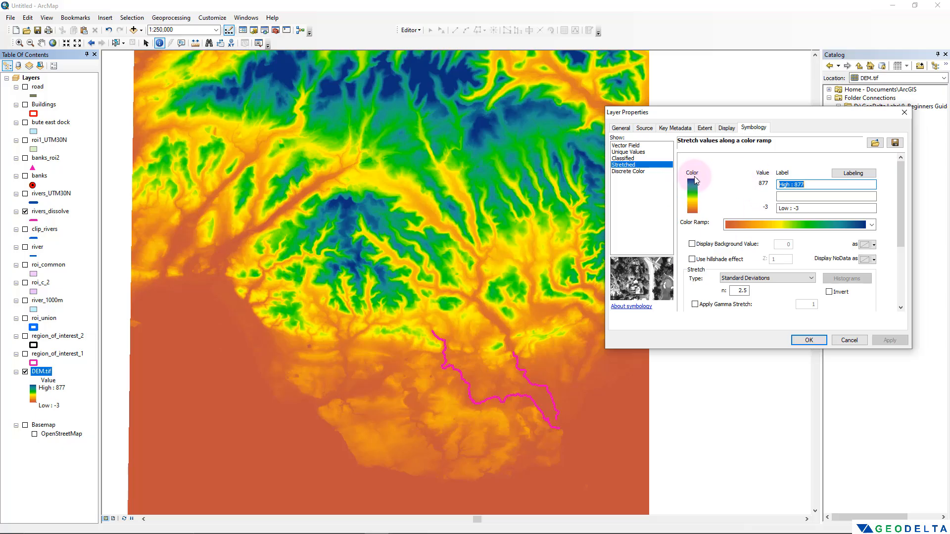
click(829, 295)
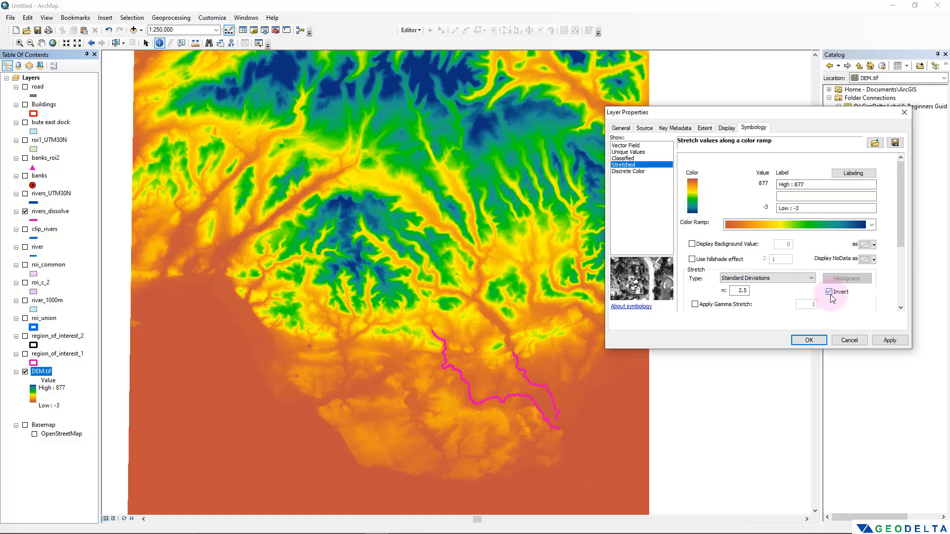
click(889, 340)
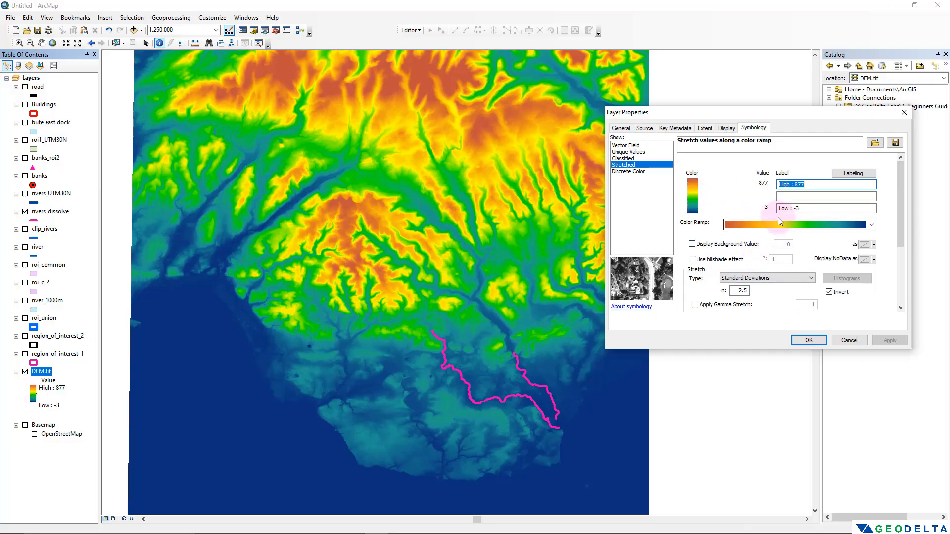
Step: Switch the DEM.tif symbology to Classified and apply the orange-yellow-green-blue color ramp to its classes
click(627, 159)
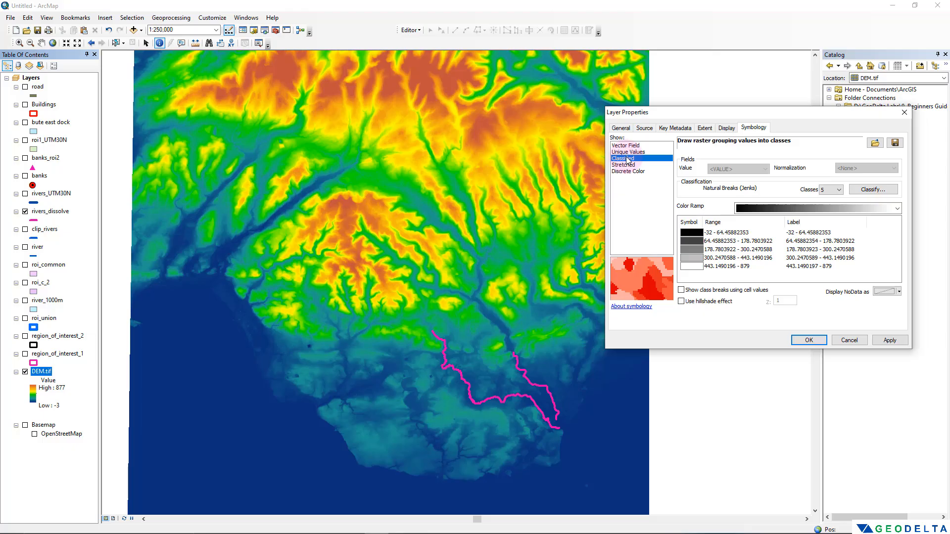
click(897, 209)
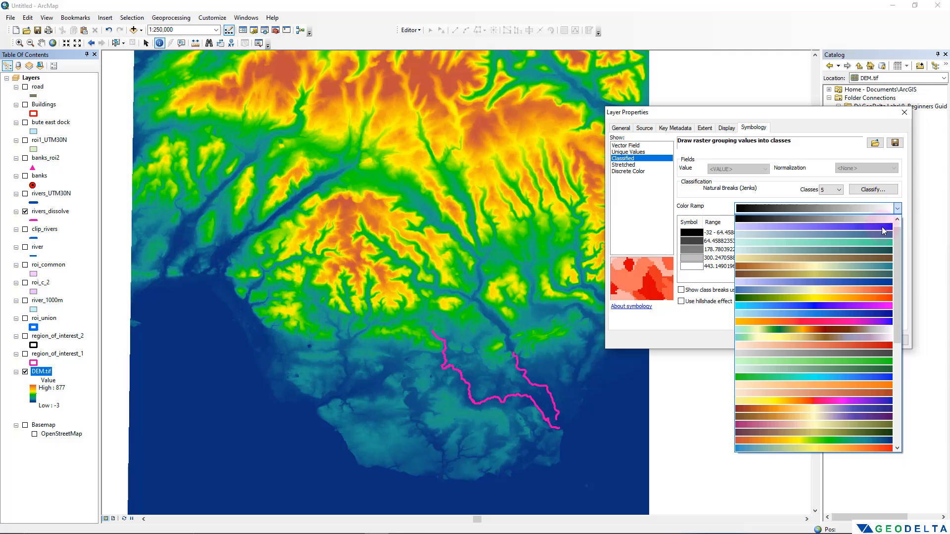
scroll(828, 341, down, 3)
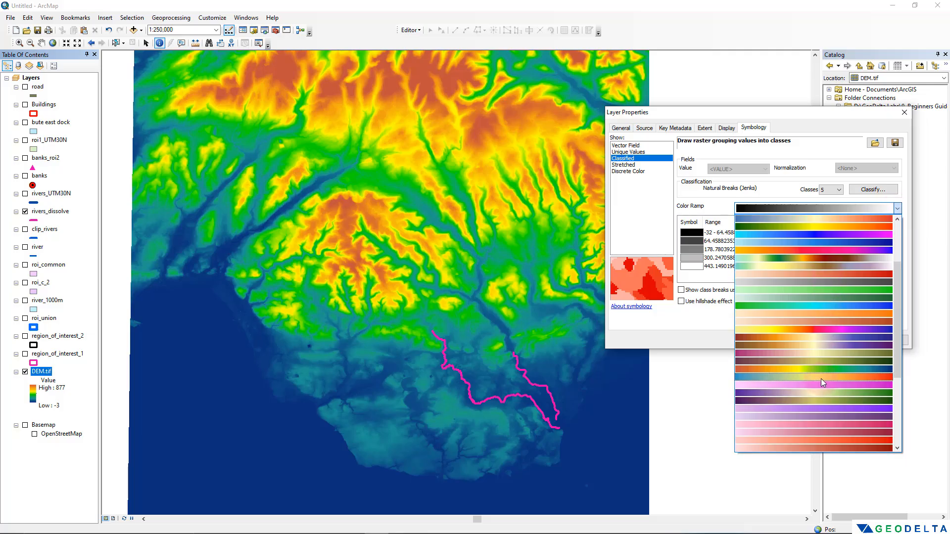
click(821, 372)
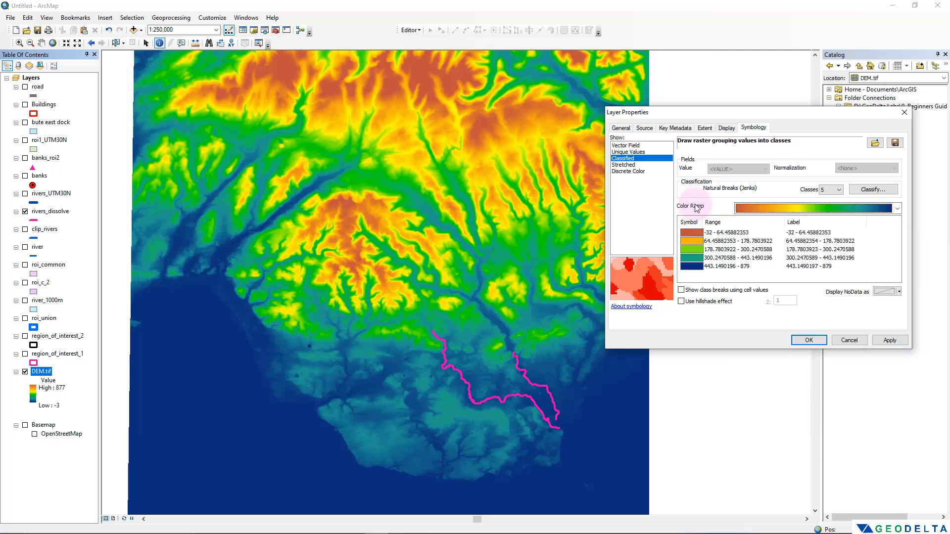
click(889, 341)
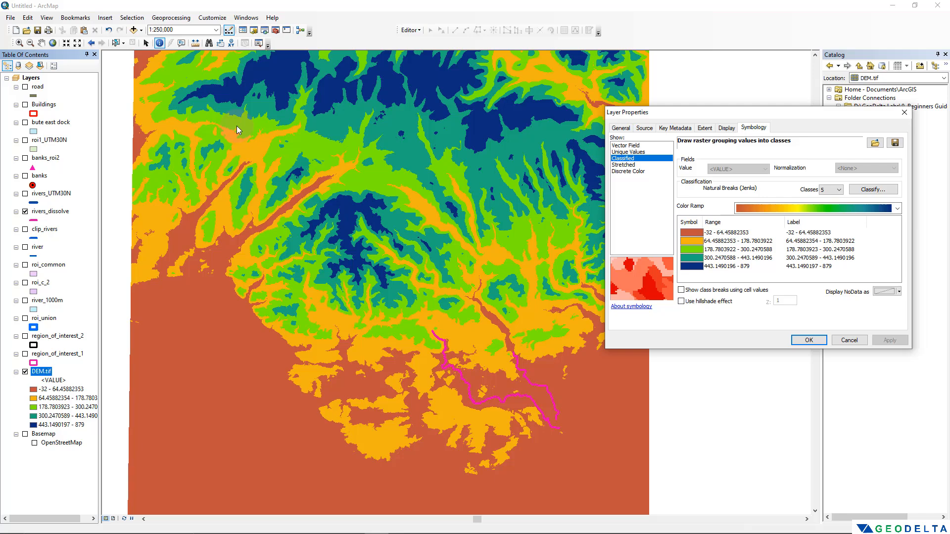
Step: Reclassify the DEM into 22 classes and widen the Table Of Contents to fit its class range labels
click(839, 190)
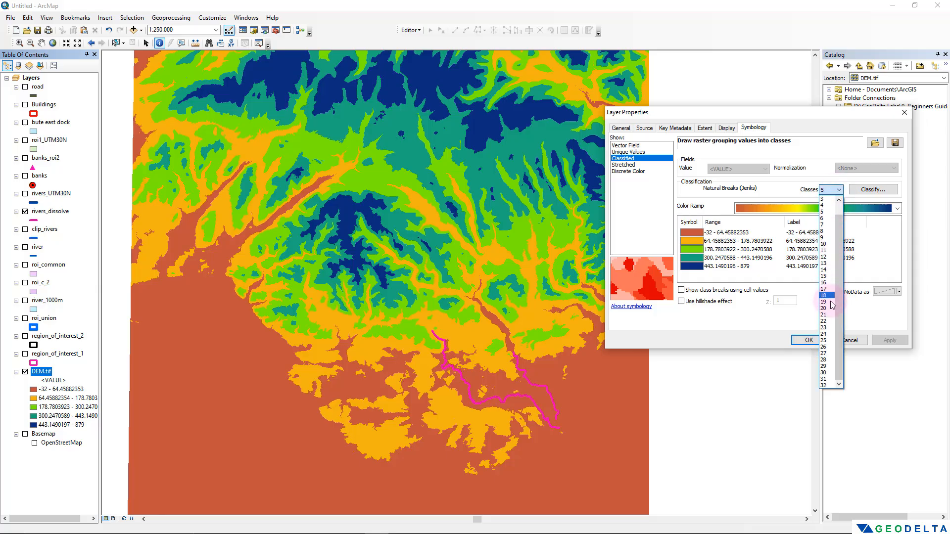
click(825, 321)
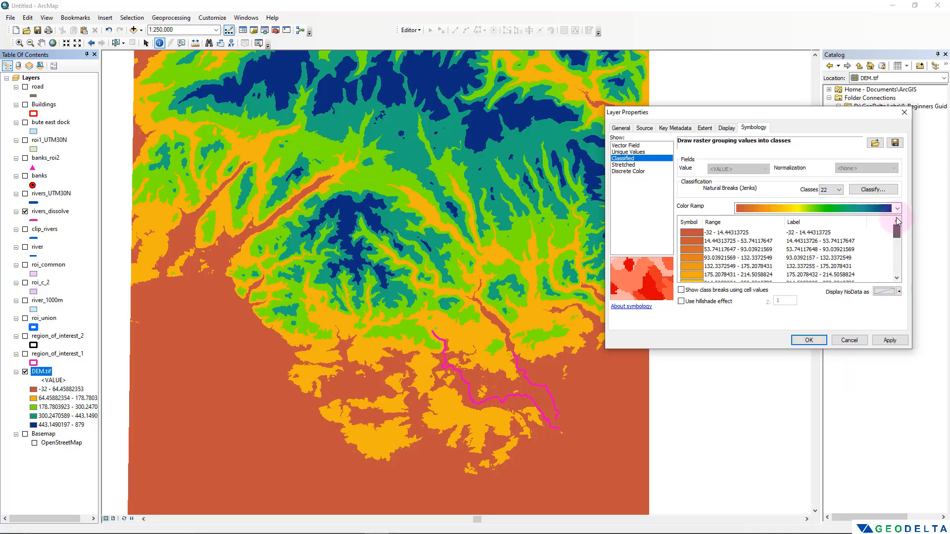
drag(897, 233, 879, 271)
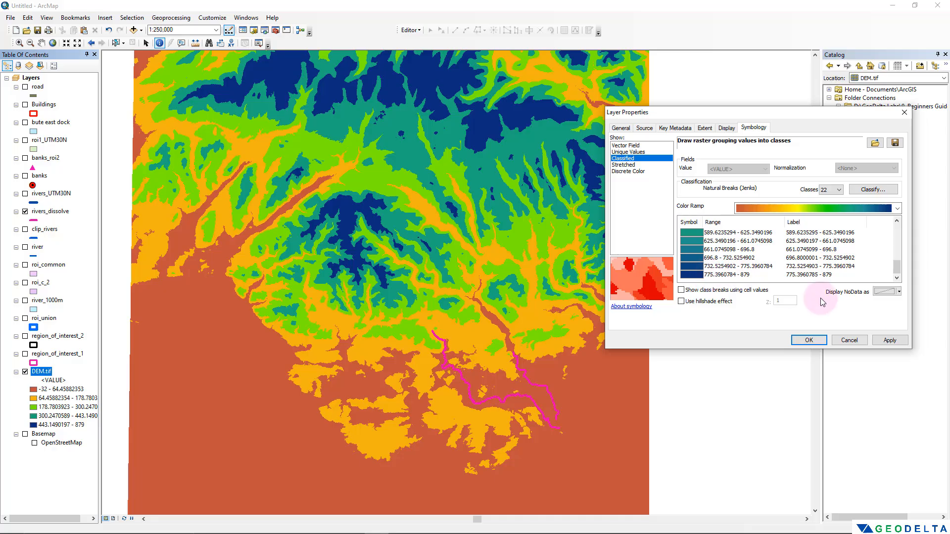
click(891, 340)
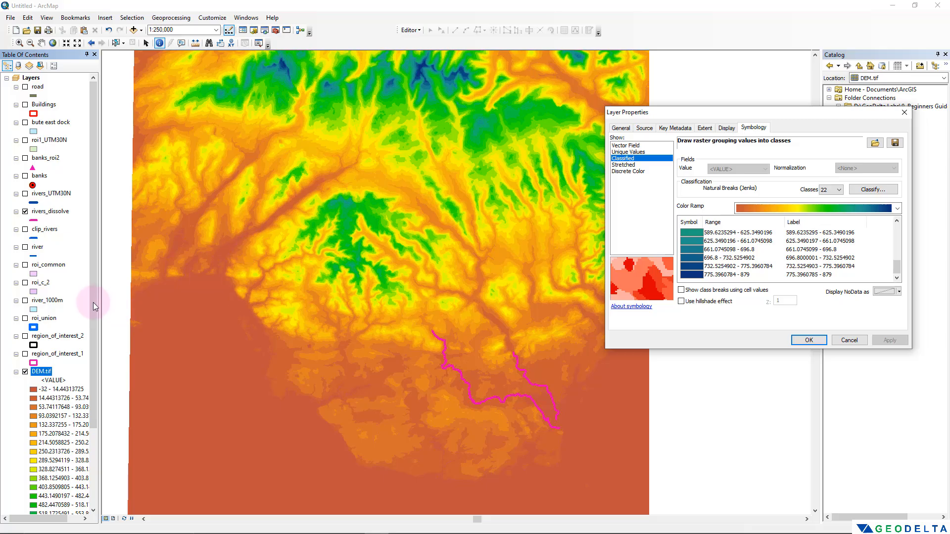
key(Return)
scroll(99, 307, down, 3)
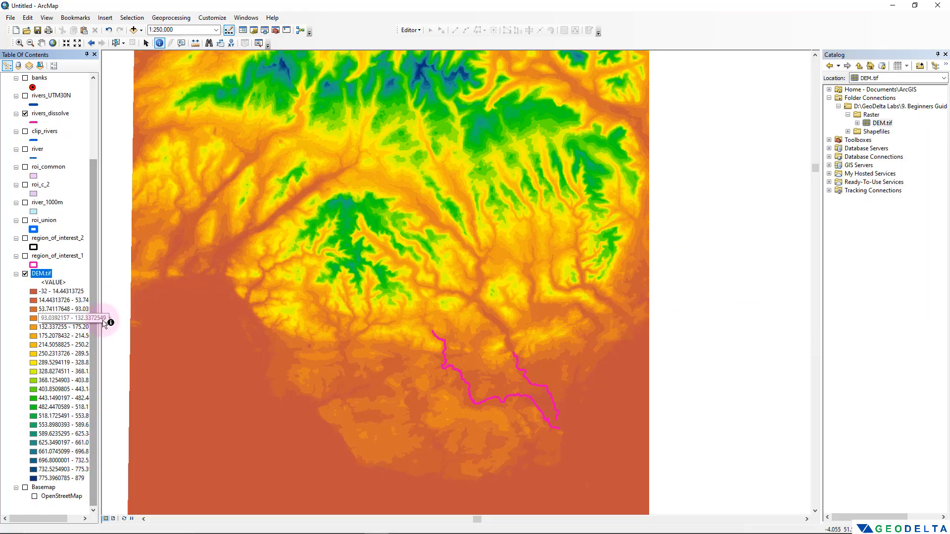
drag(100, 317, 121, 319)
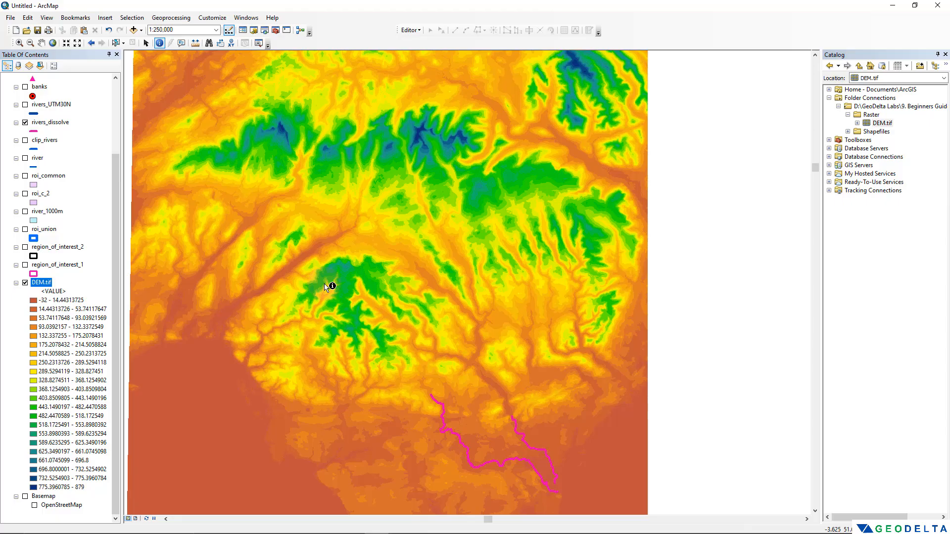
Step: Flip the class colors of the DEM.tif layer so the lowest range is dark blue and the highest orange-red
right_click(43, 284)
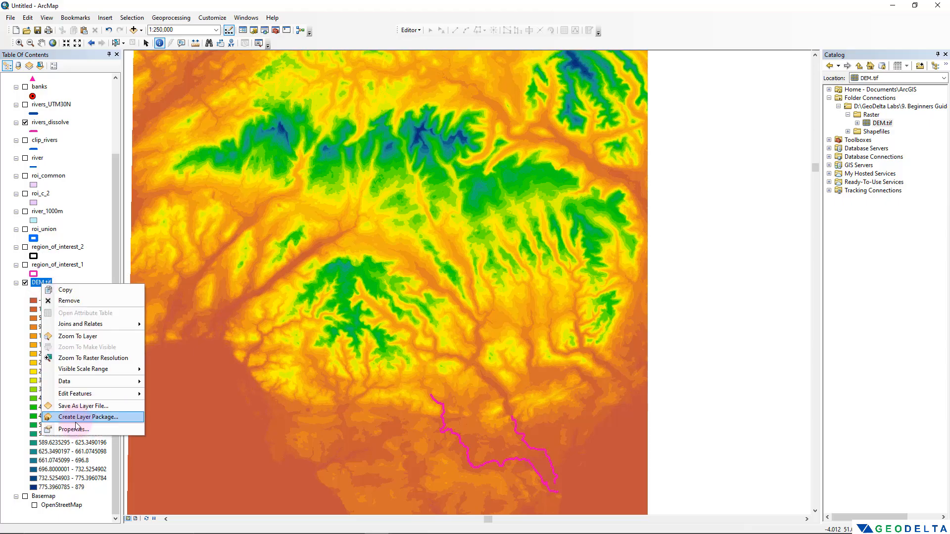
click(75, 430)
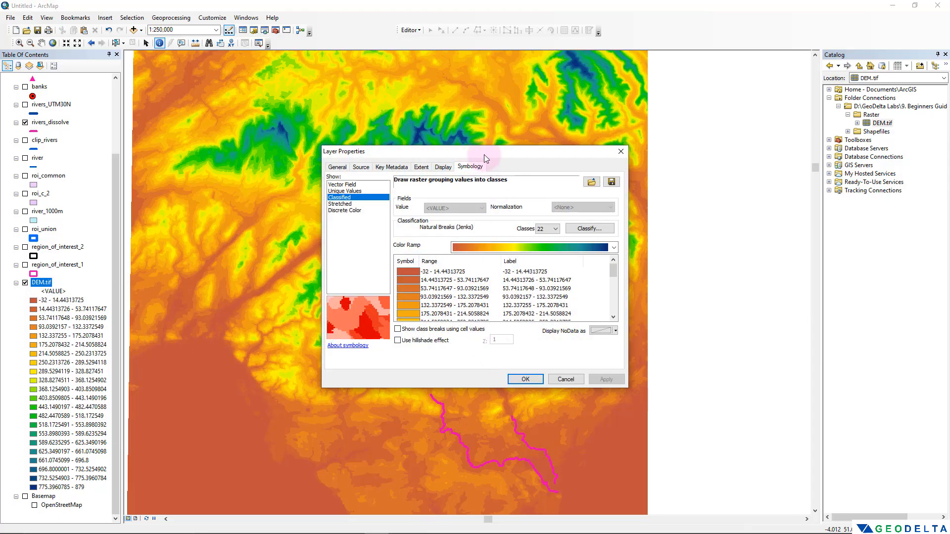
drag(480, 151, 678, 143)
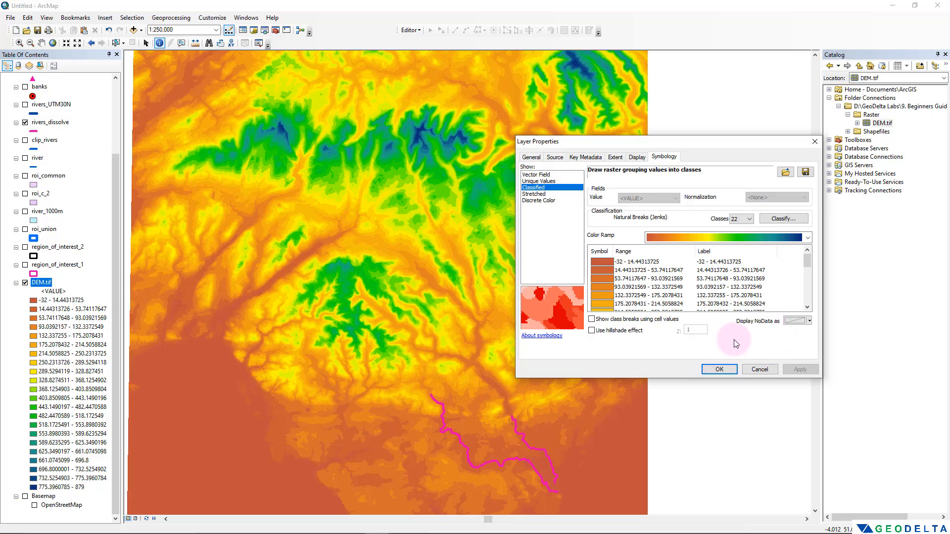
click(602, 254)
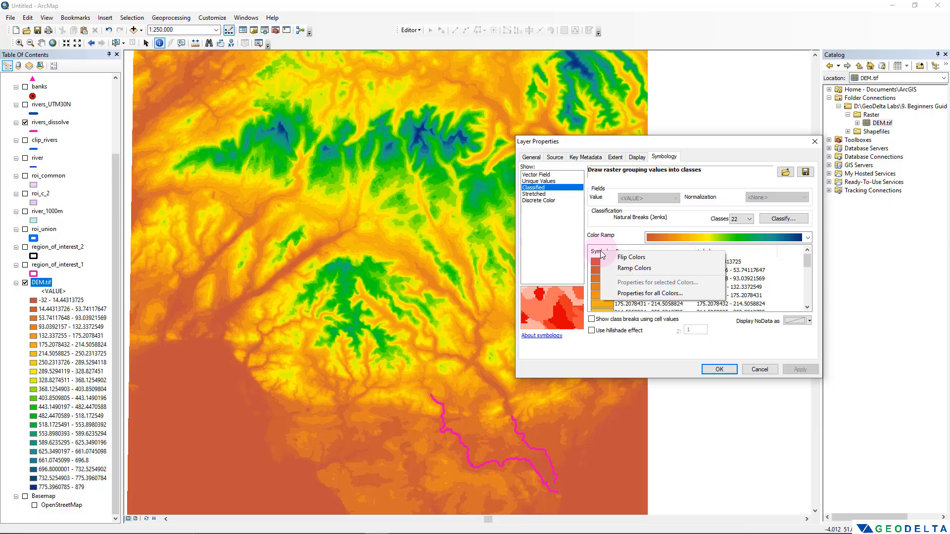
click(629, 258)
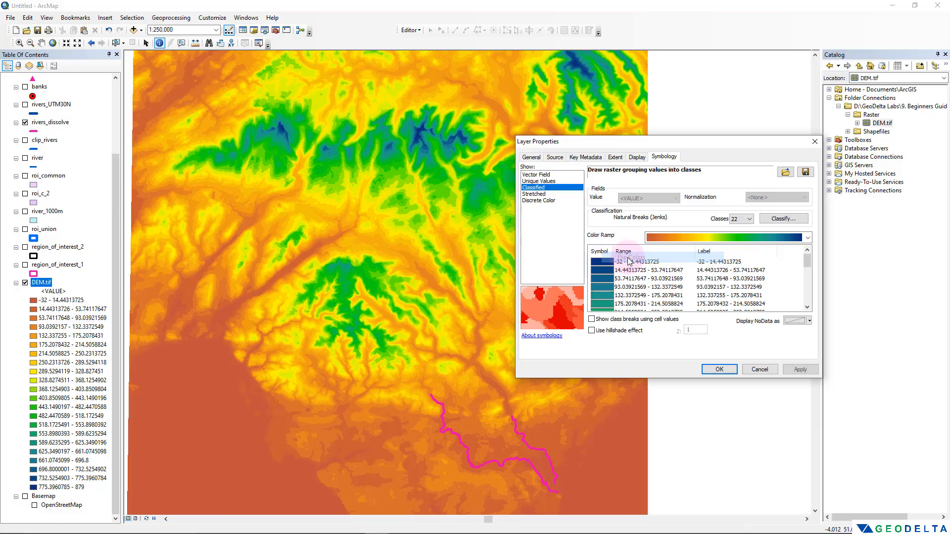
click(816, 371)
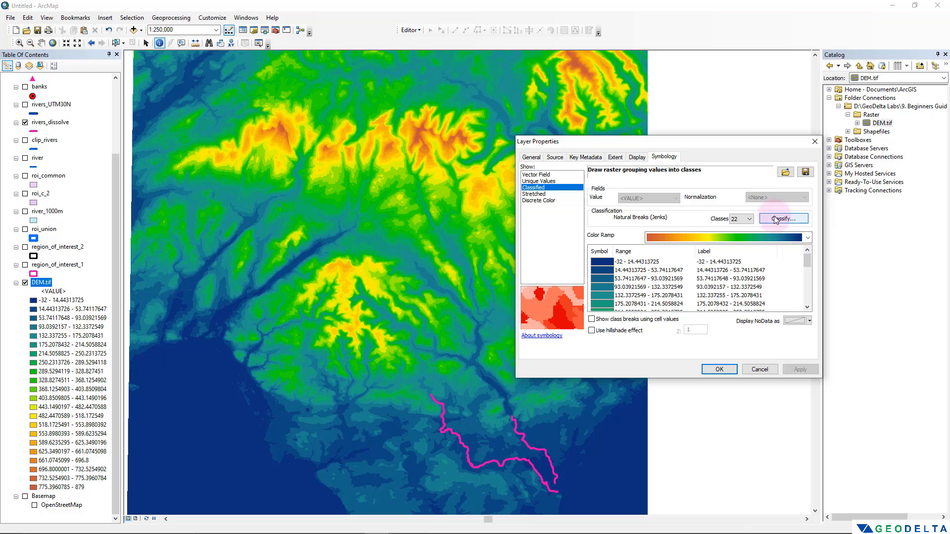
Step: Move class breaks manually in the DEM's classification histogram
click(787, 216)
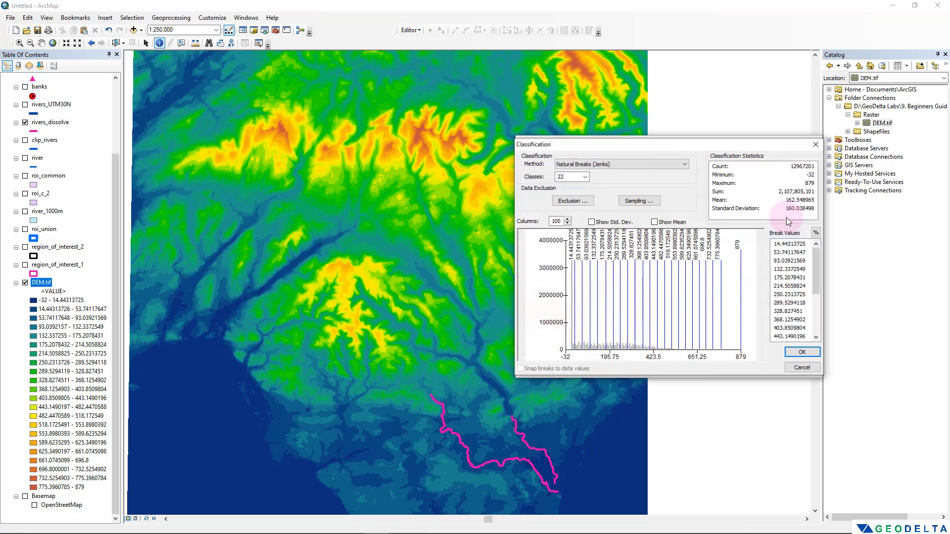
drag(720, 279, 644, 300)
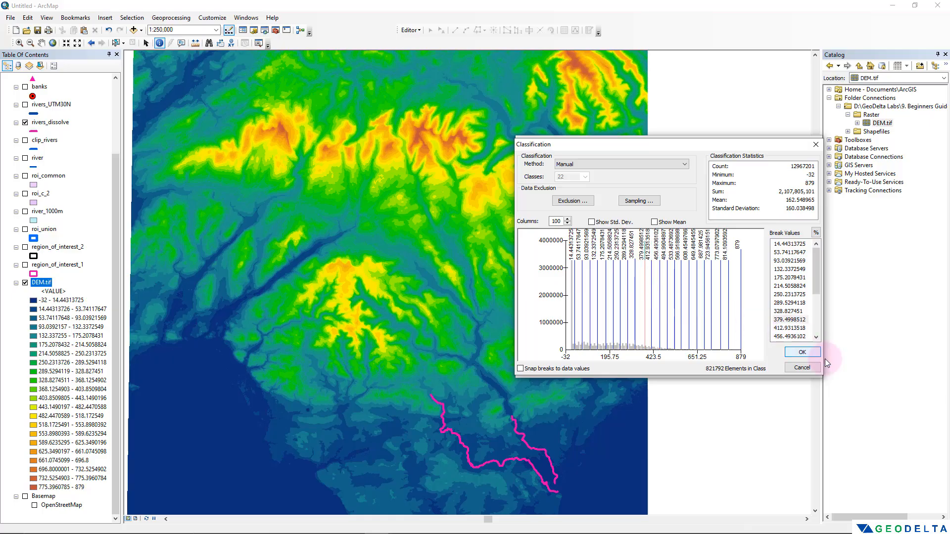
drag(634, 293, 635, 294)
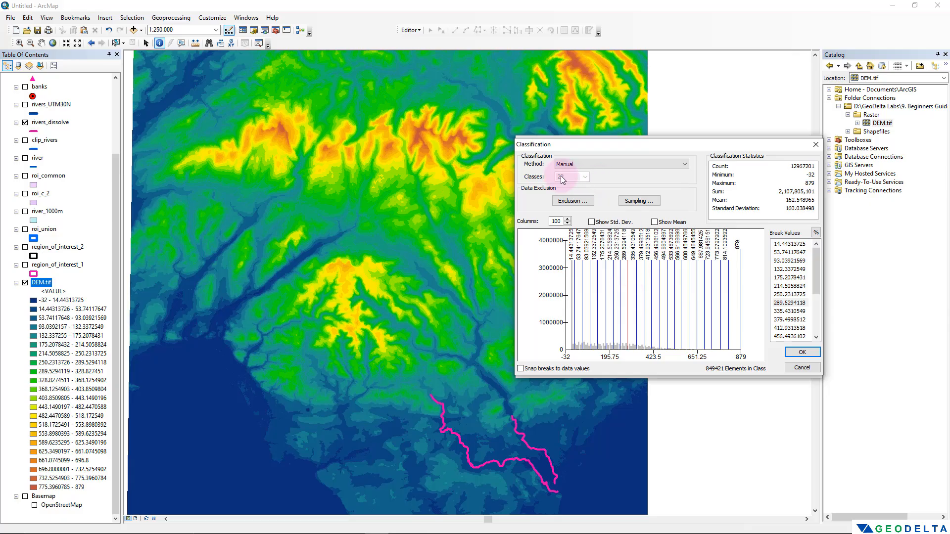
Step: Set the DEM's classification method to Equal Interval with 22 classes and apply it to the map
click(579, 164)
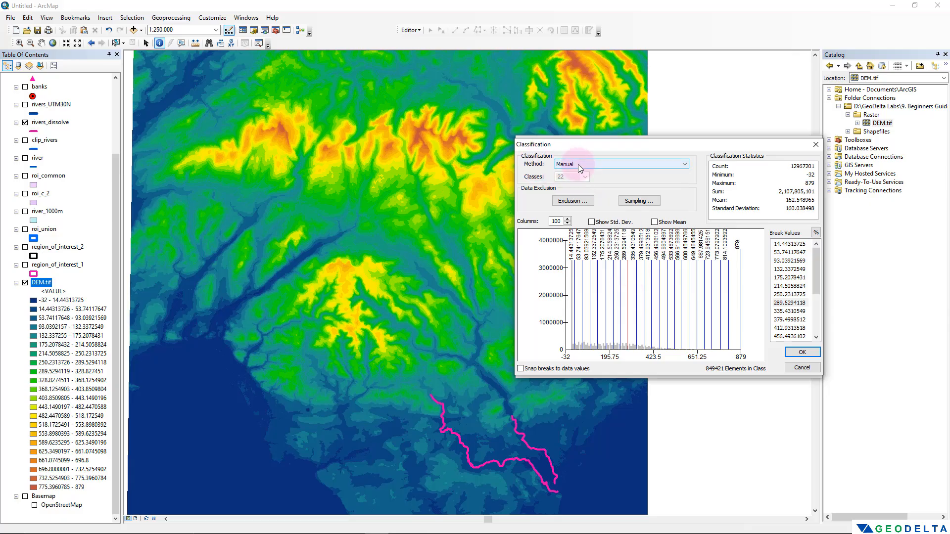
click(580, 164)
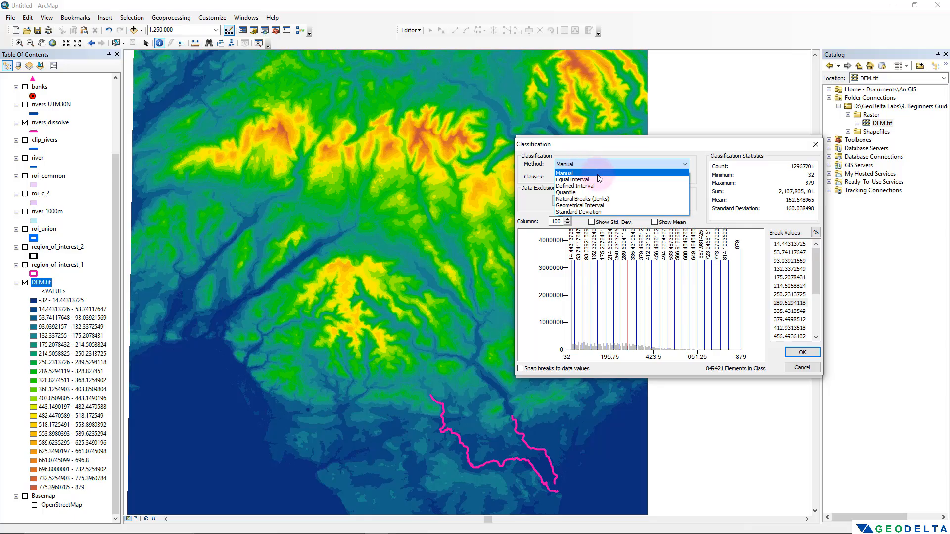
click(595, 179)
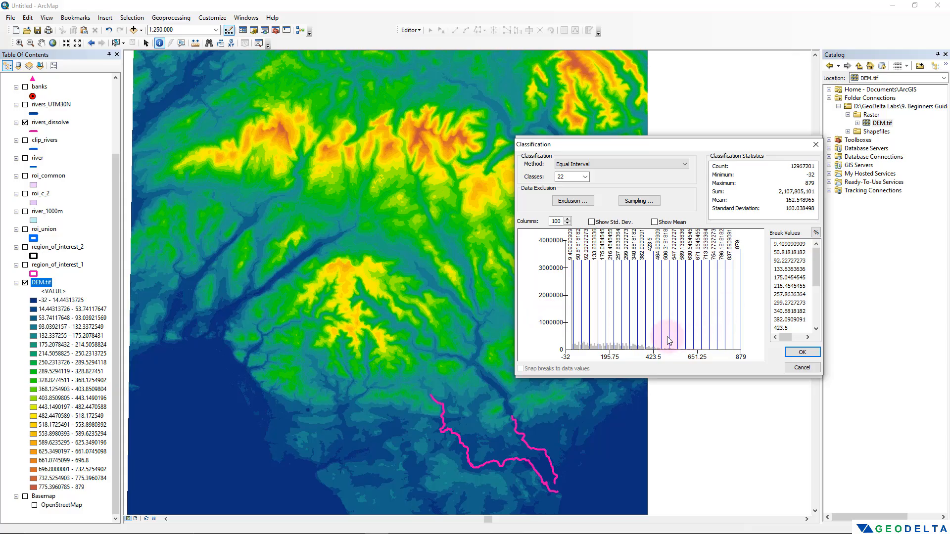
click(802, 353)
click(800, 370)
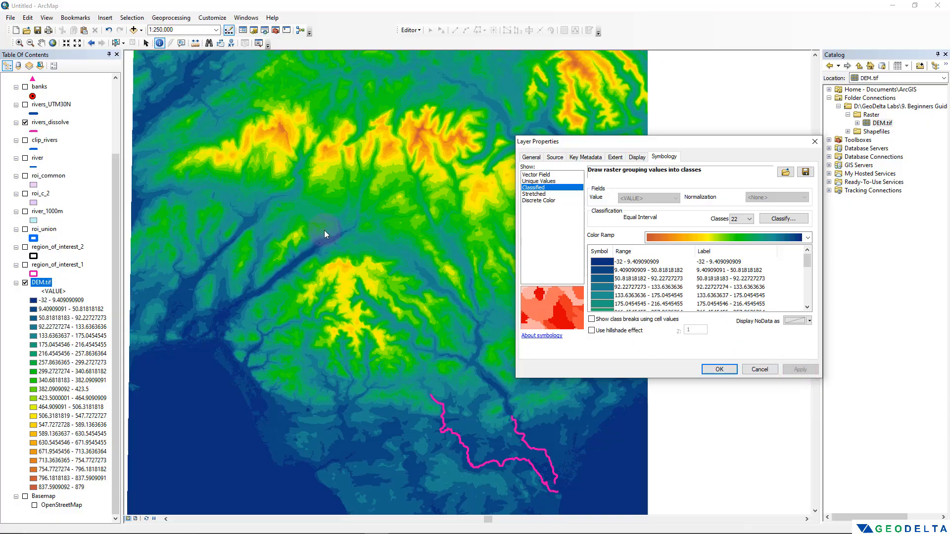
Step: Change the DEM's classification method to Quantile with 22 classes and apply it to the map
click(786, 219)
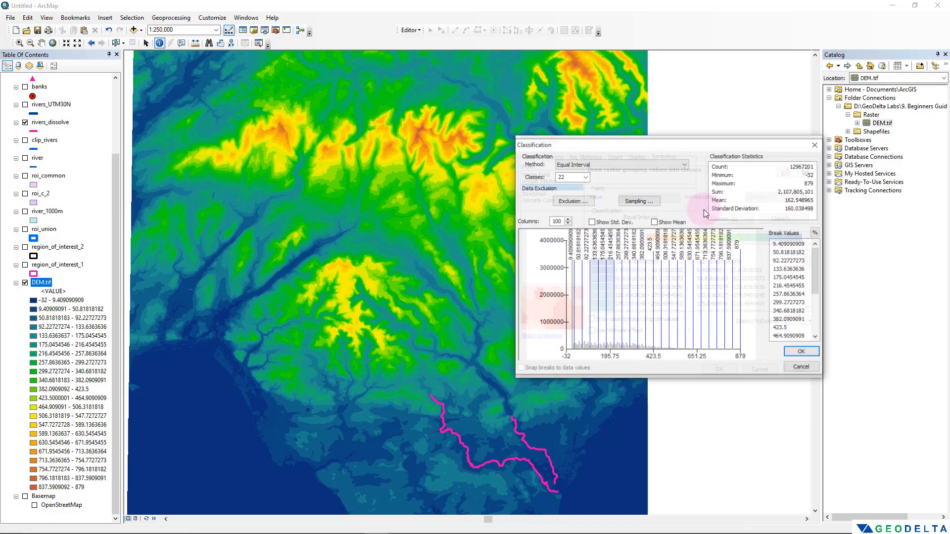
click(603, 164)
click(596, 193)
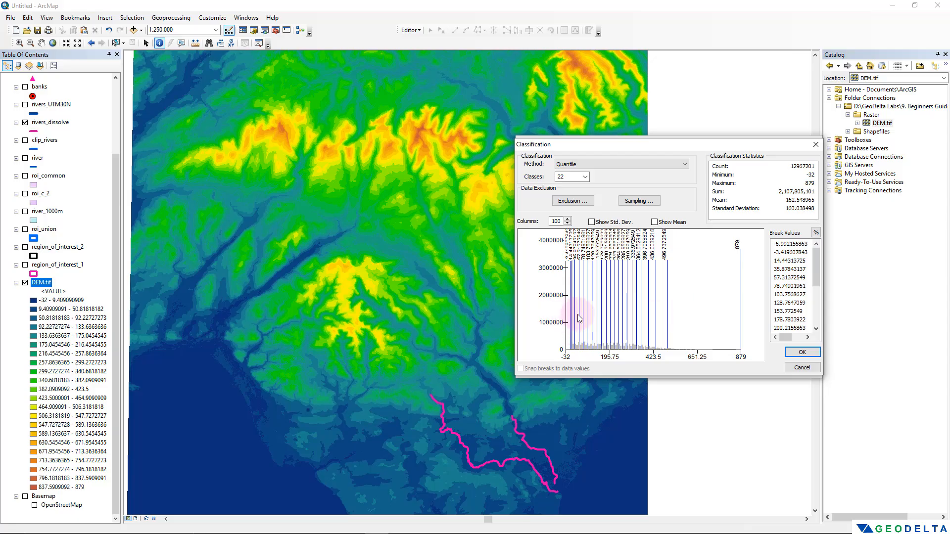
click(801, 352)
click(795, 369)
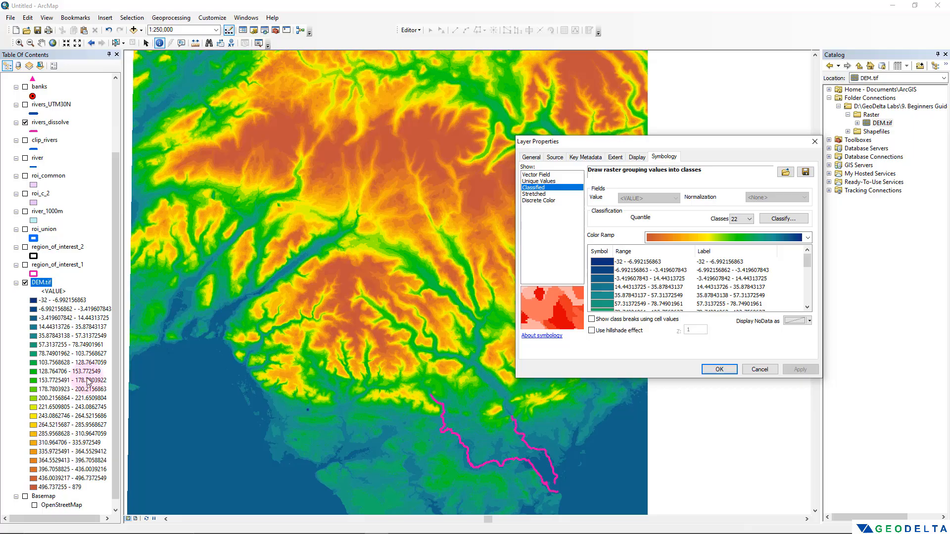
Step: Reclassify the DEM by Equal Interval into 10 classes, apply the result and close the layer properties
click(785, 218)
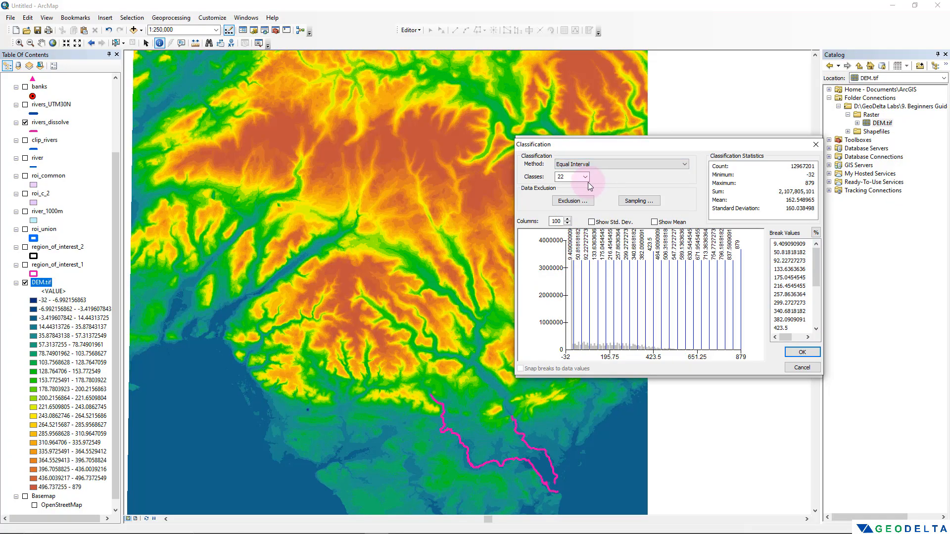
click(585, 177)
click(568, 225)
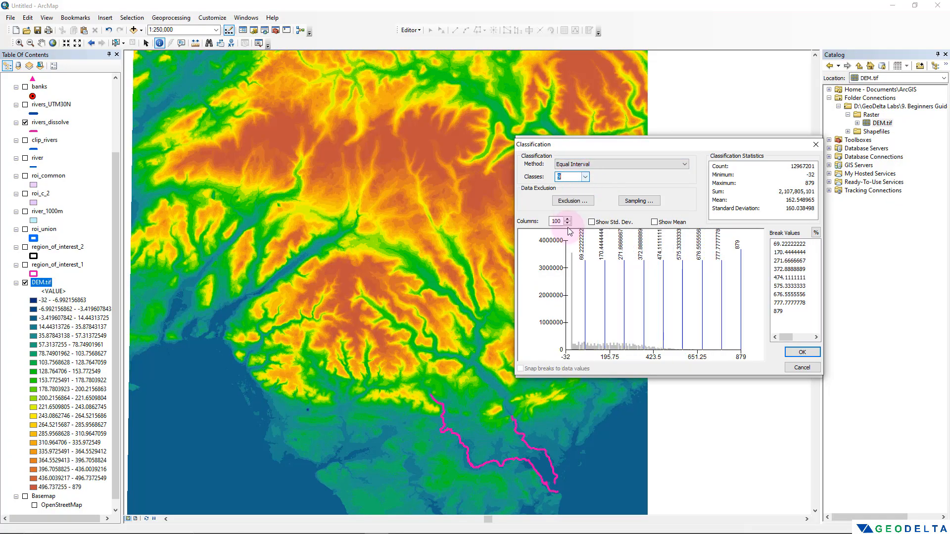
click(585, 176)
click(567, 231)
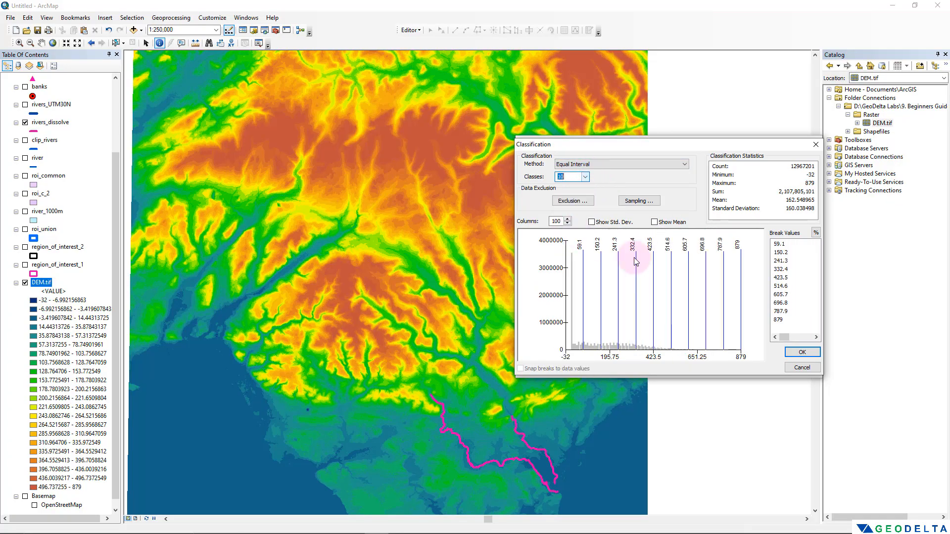
click(803, 352)
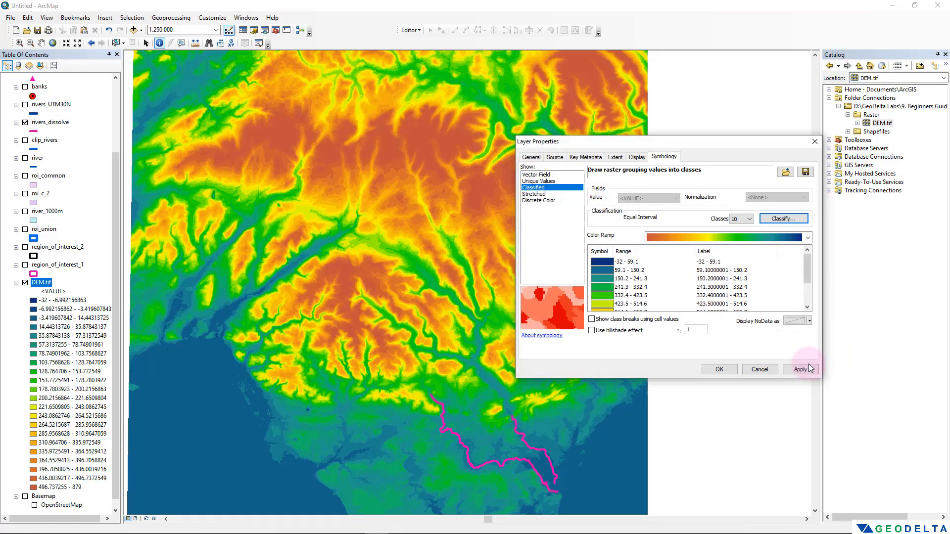
click(806, 367)
click(719, 369)
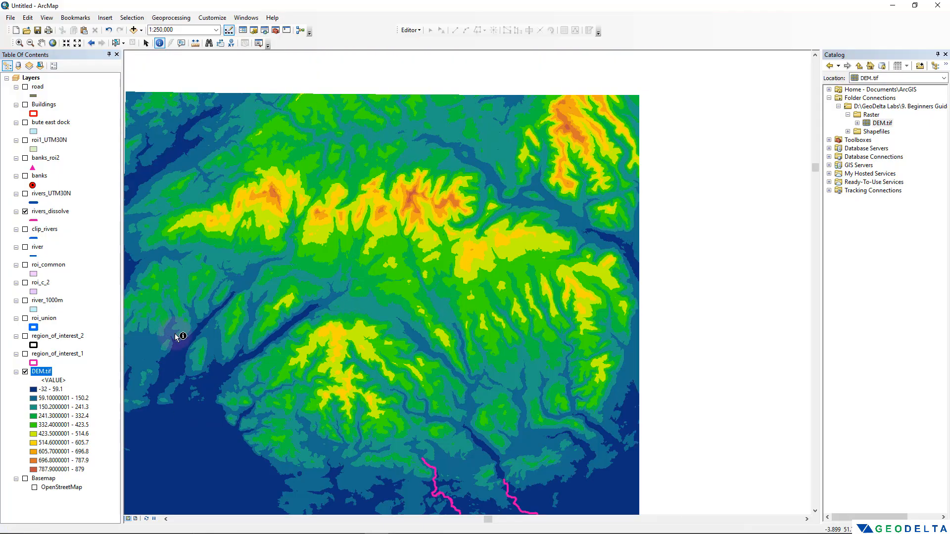
Step: Switch the DEM's symbology to Stretched with an inverted red-yellow-cyan-blue color ramp, apply it and close the layer properties
right_click(45, 374)
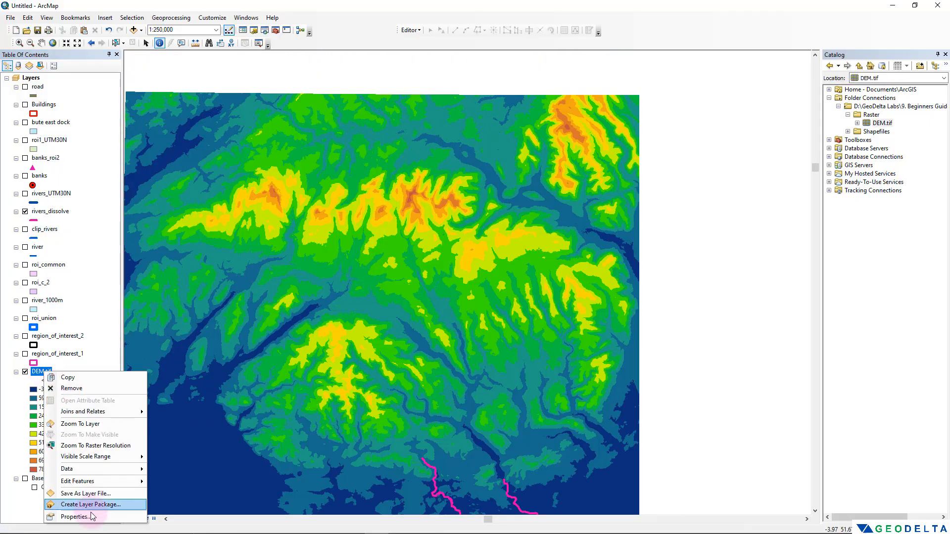
click(90, 517)
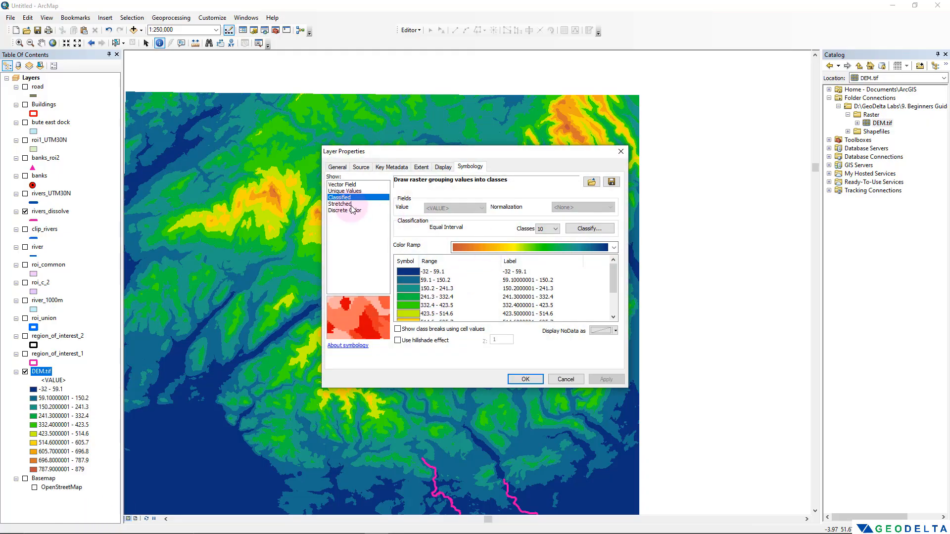
click(342, 204)
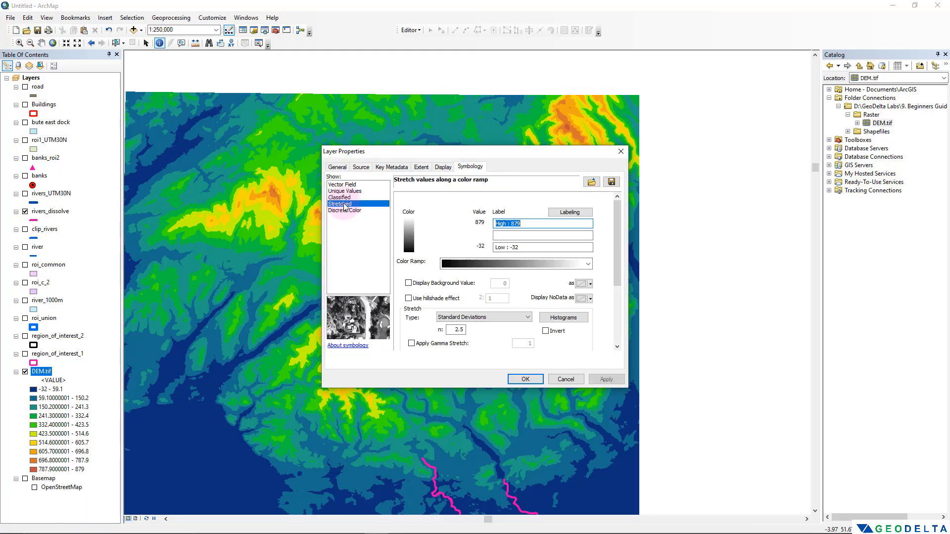
click(576, 264)
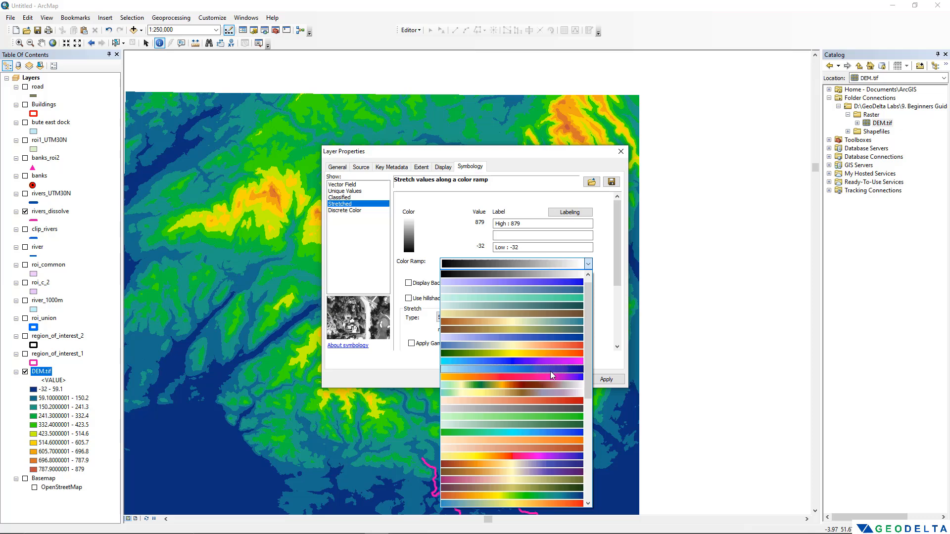
scroll(550, 372, down, 8)
click(528, 432)
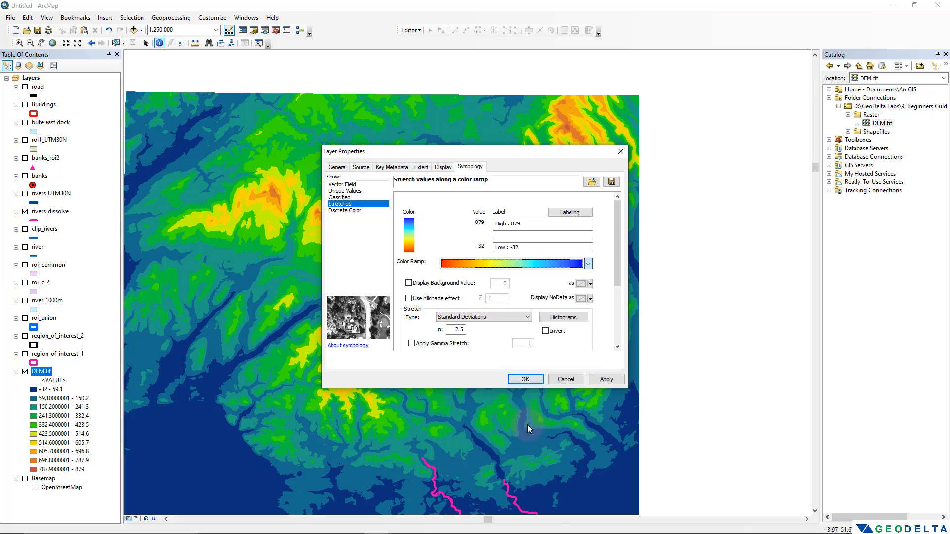
click(546, 332)
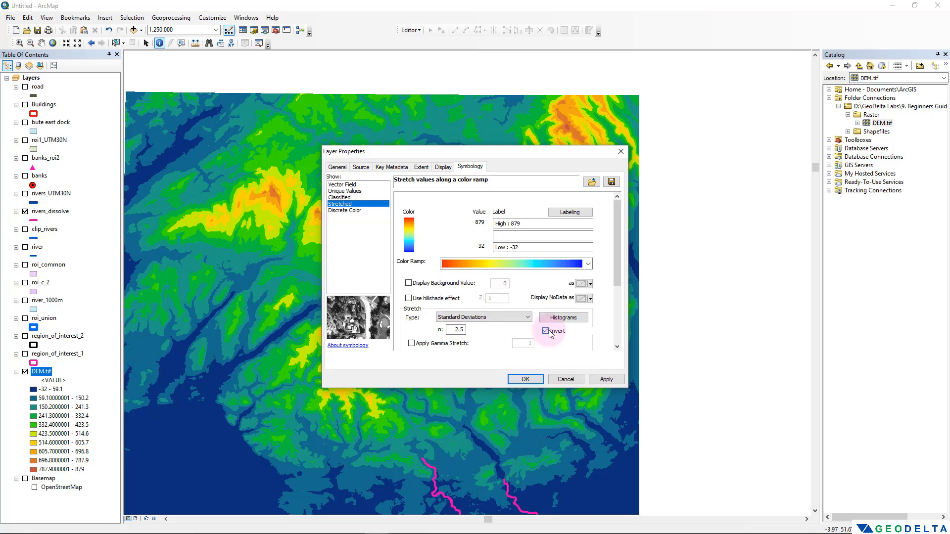
click(601, 379)
click(522, 377)
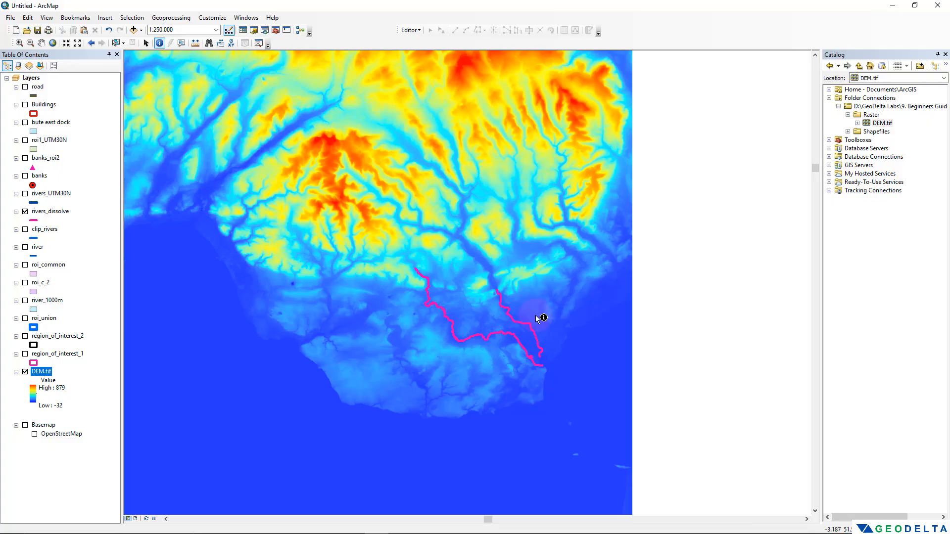
Step: Measure the lengths of the DEM raster's northern and eastern edges in kilometers
scroll(555, 303, up, 1)
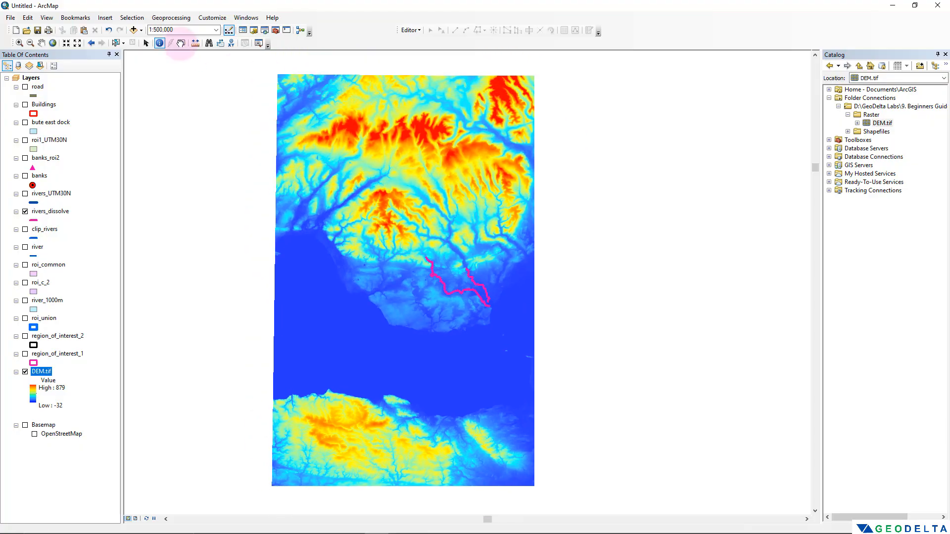
click(195, 43)
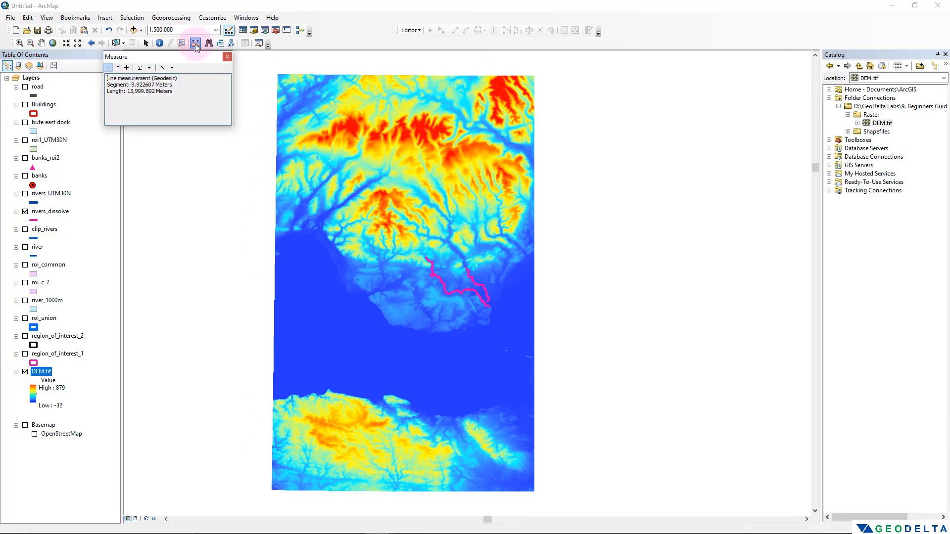
click(149, 68)
click(159, 80)
click(240, 79)
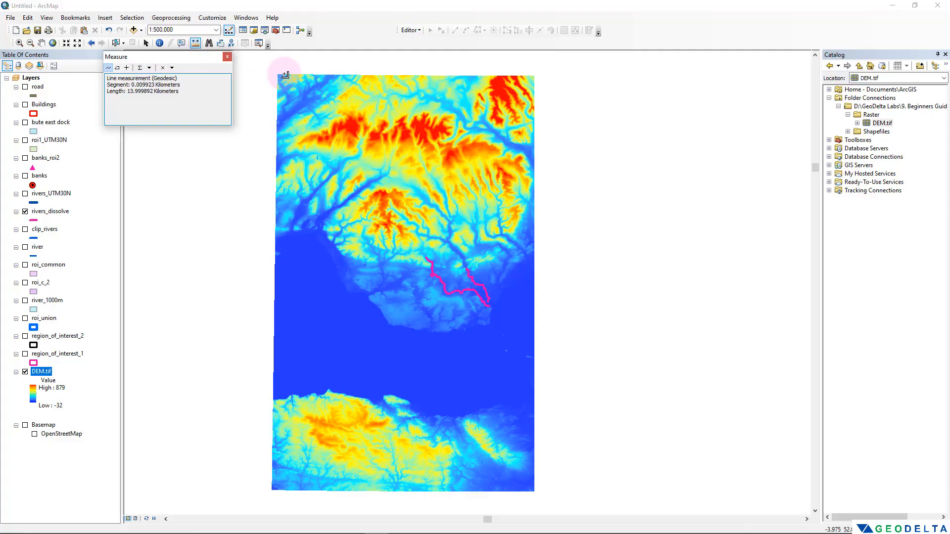
click(536, 77)
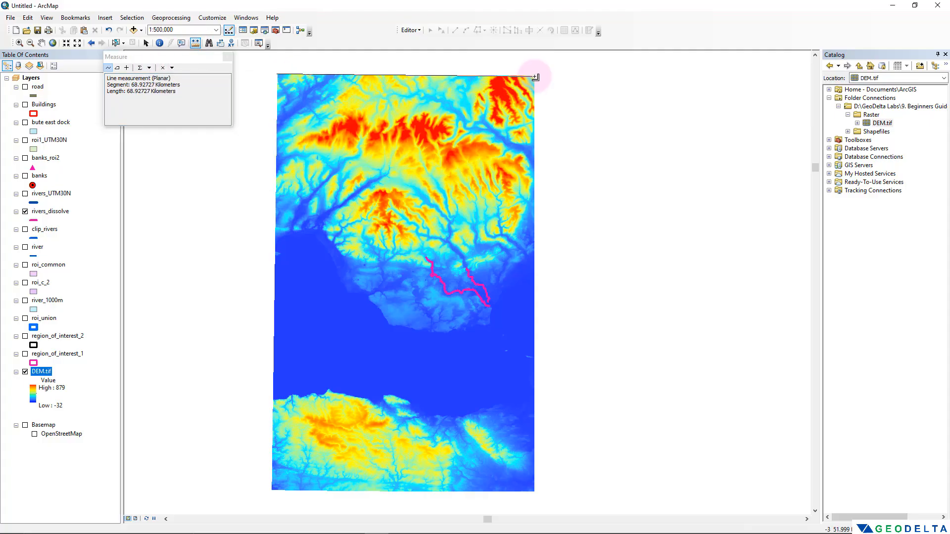
double_click(535, 78)
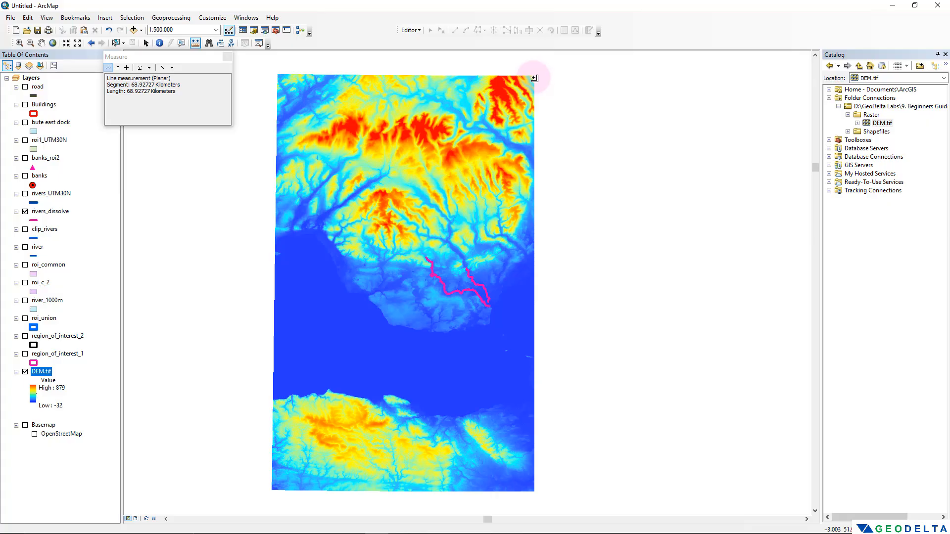
click(534, 78)
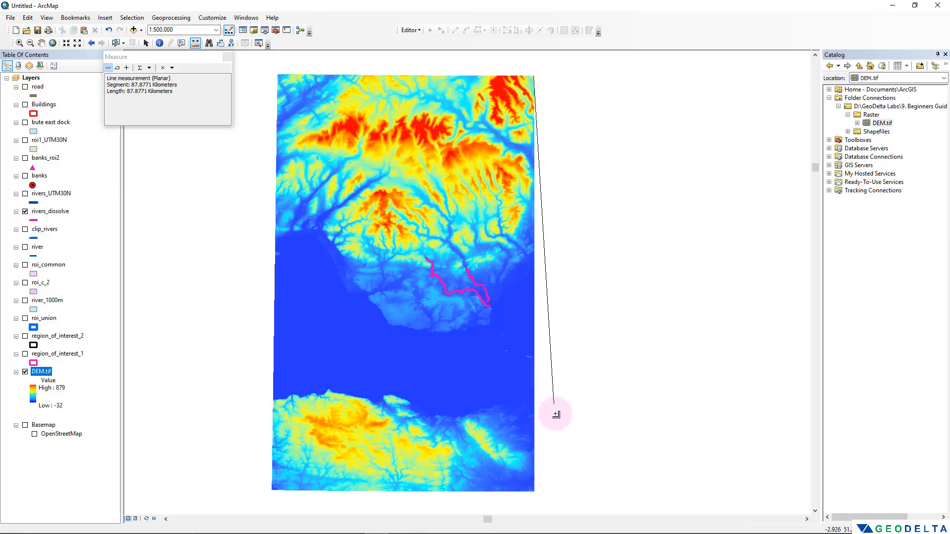
double_click(534, 493)
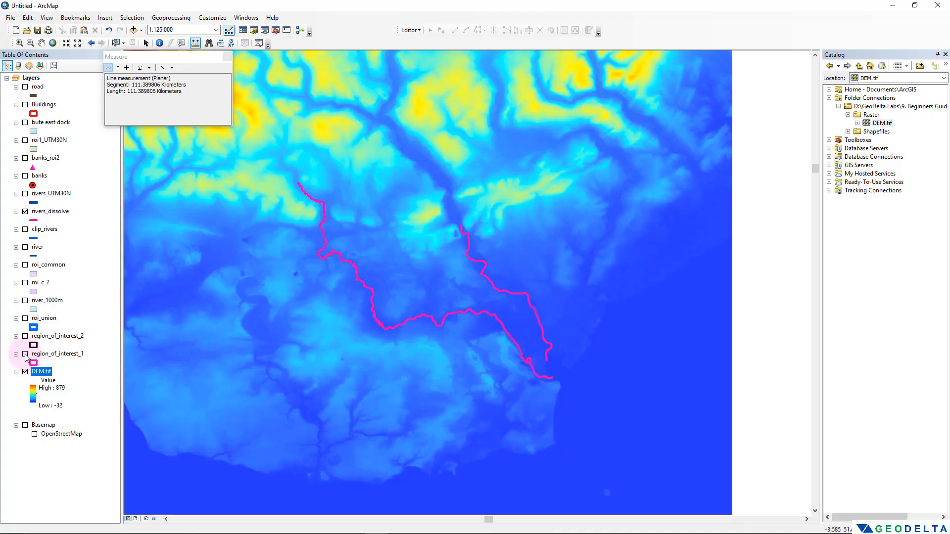
Step: Show and hide region_of_interest_1 and region_of_interest_2 in turn to compare their extents with the DEM
click(25, 354)
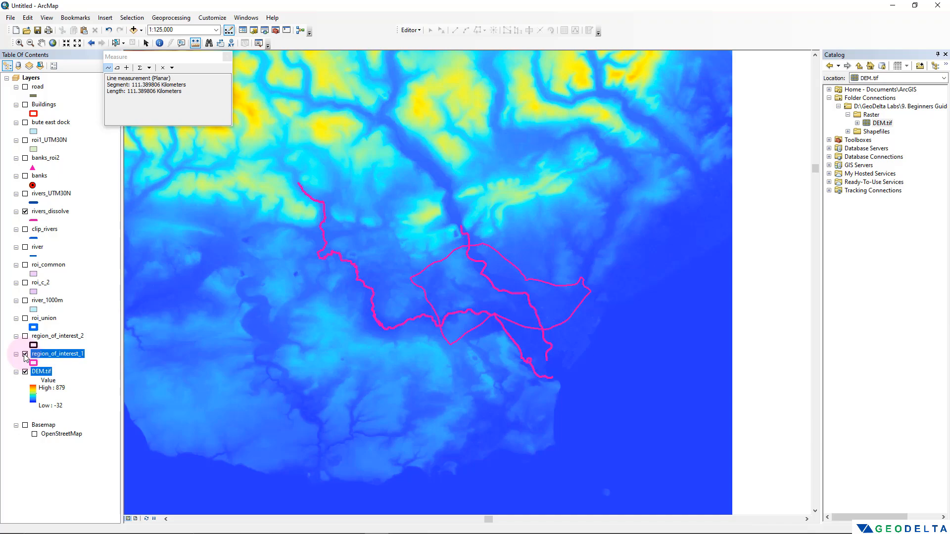
click(25, 354)
click(26, 337)
click(25, 336)
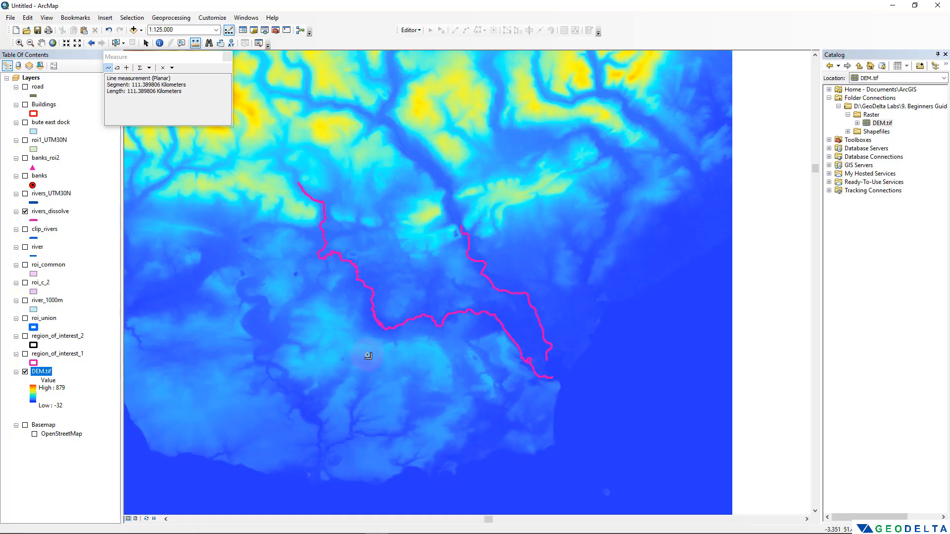
click(876, 133)
right_click(876, 133)
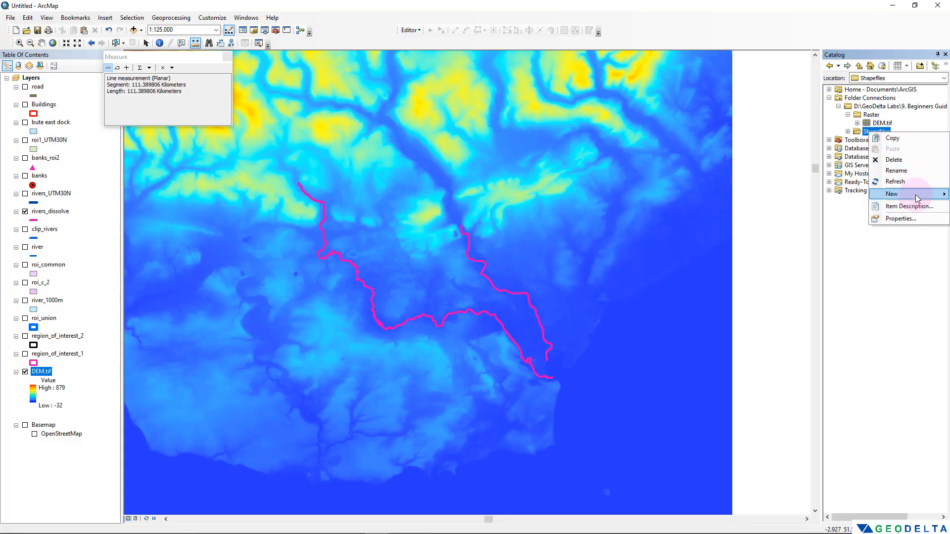
mouse_move(917, 198)
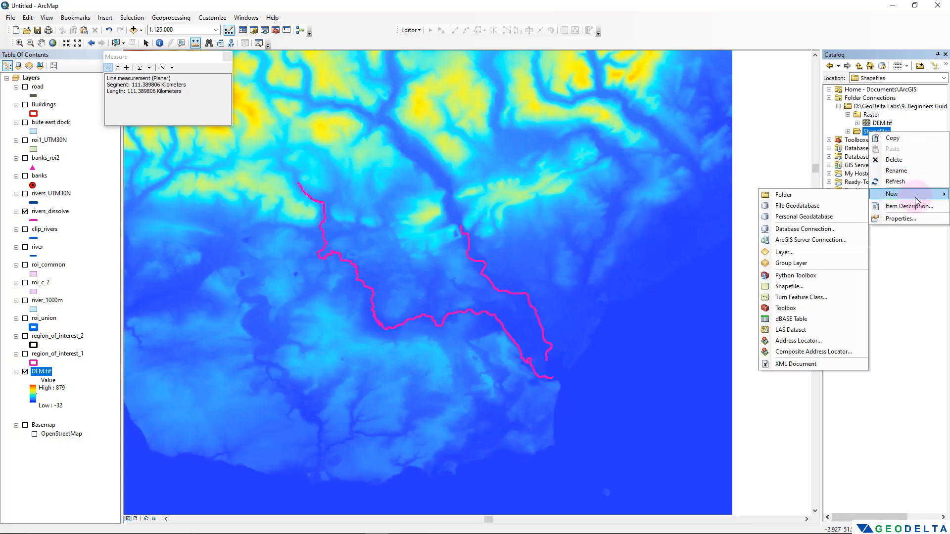
click(802, 291)
drag(497, 166, 655, 207)
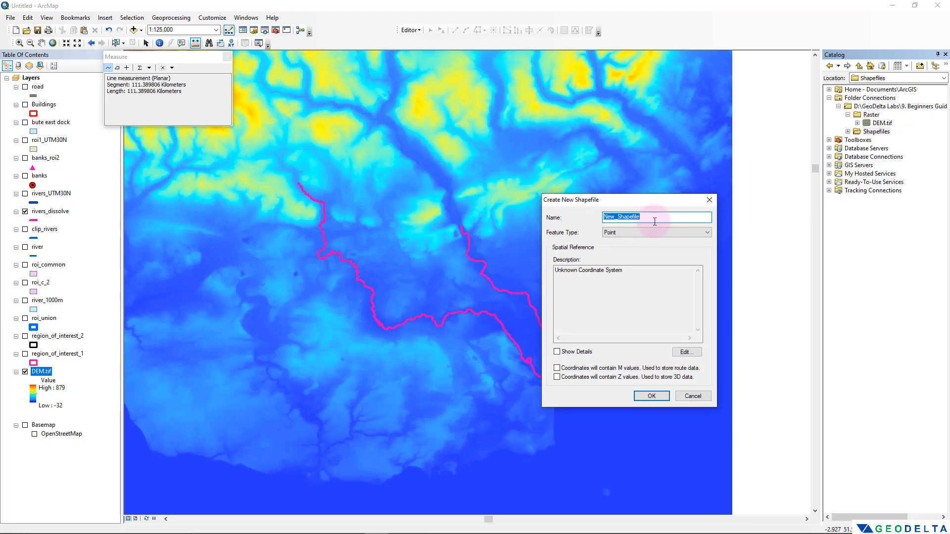
text(raster_boundary)
click(650, 233)
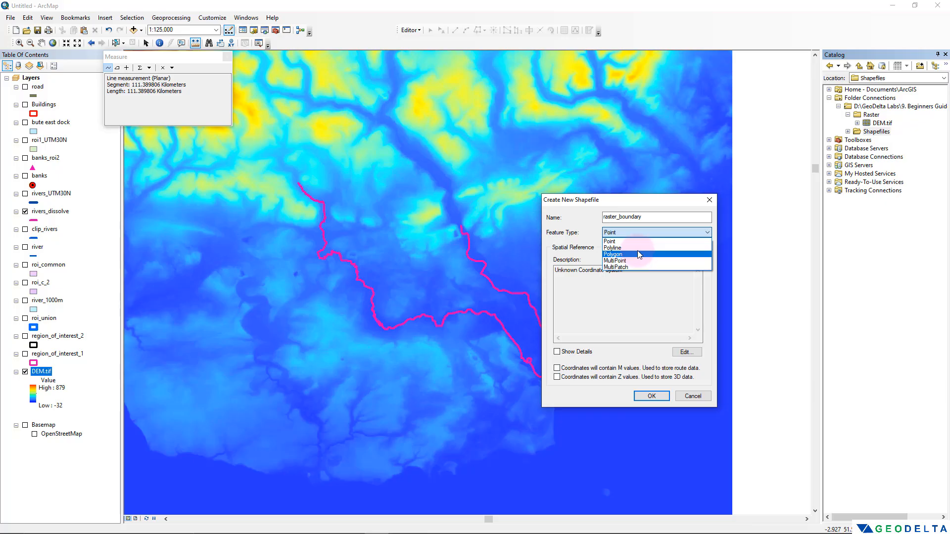
click(638, 254)
click(687, 351)
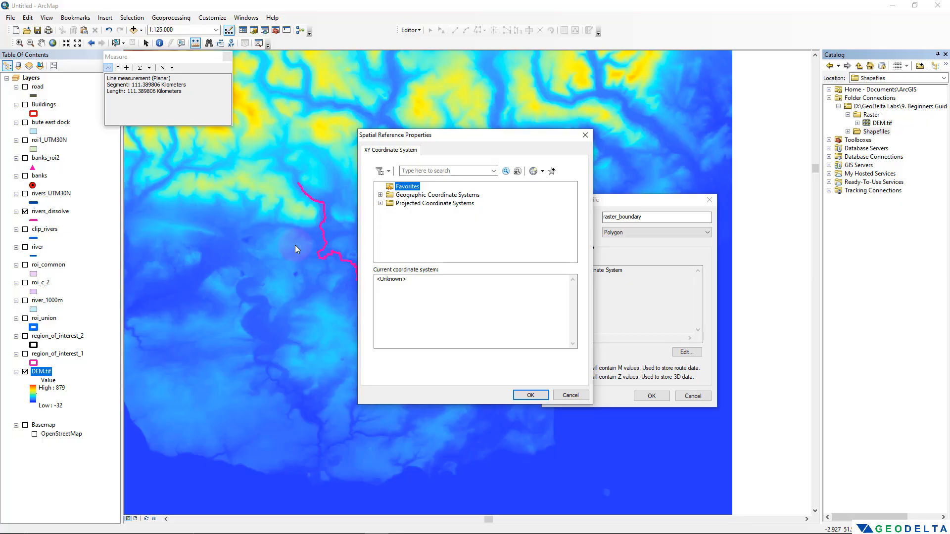
click(586, 135)
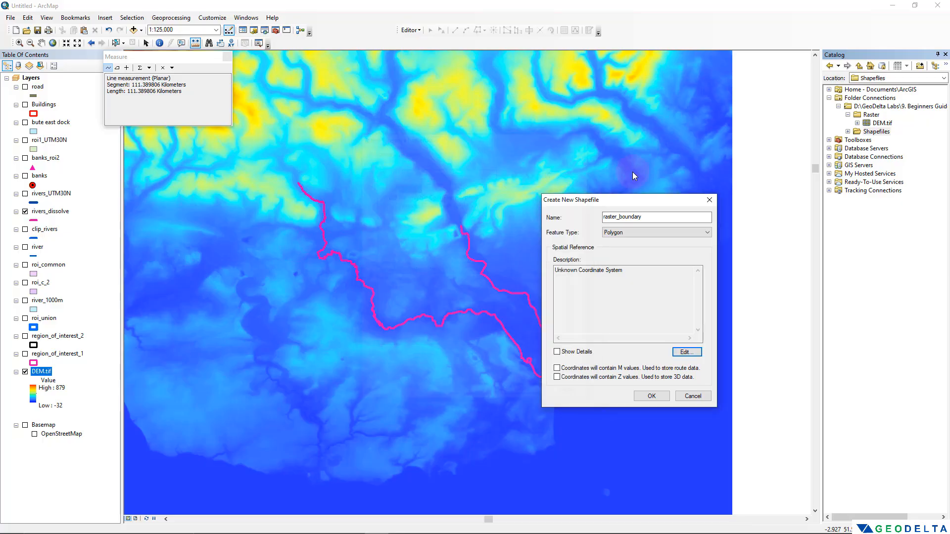
click(714, 200)
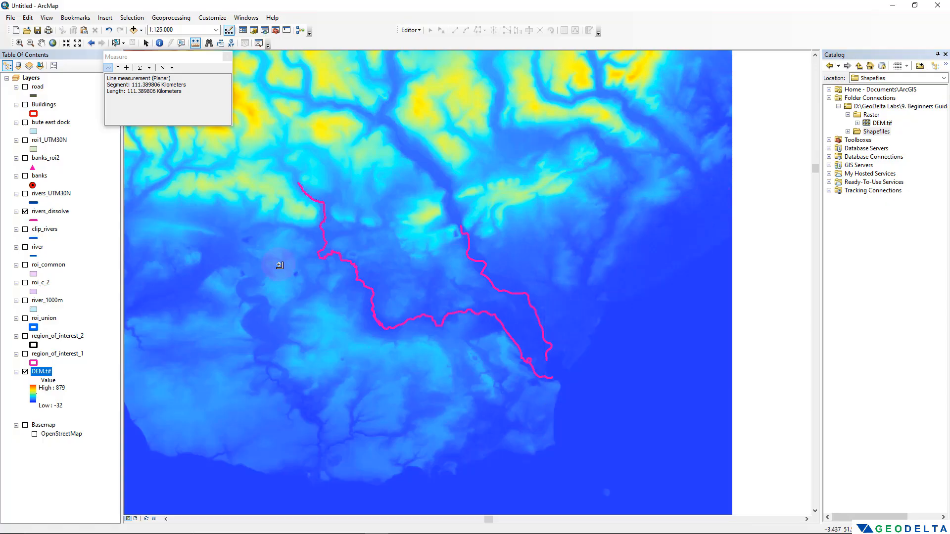
Step: Check the DEM's spatial reference in its source properties and close the layer properties
right_click(40, 371)
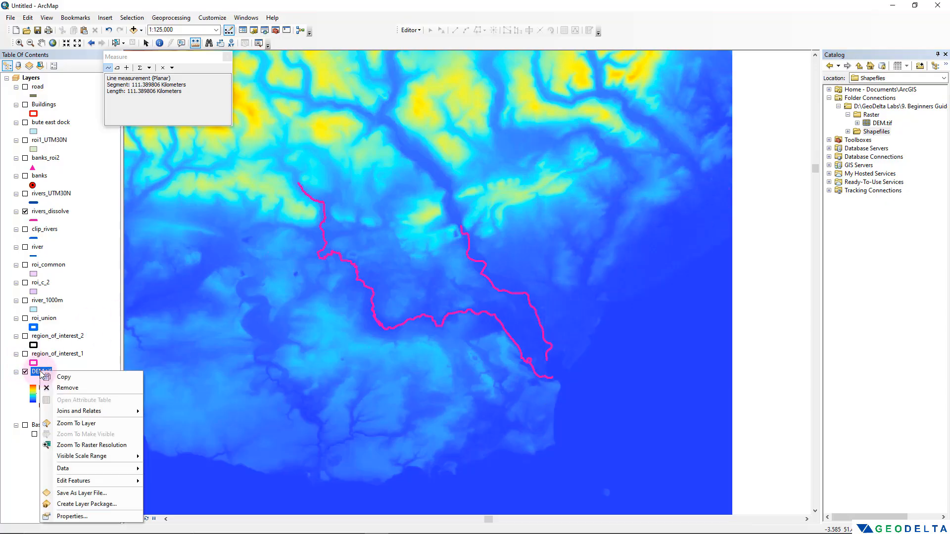
click(89, 516)
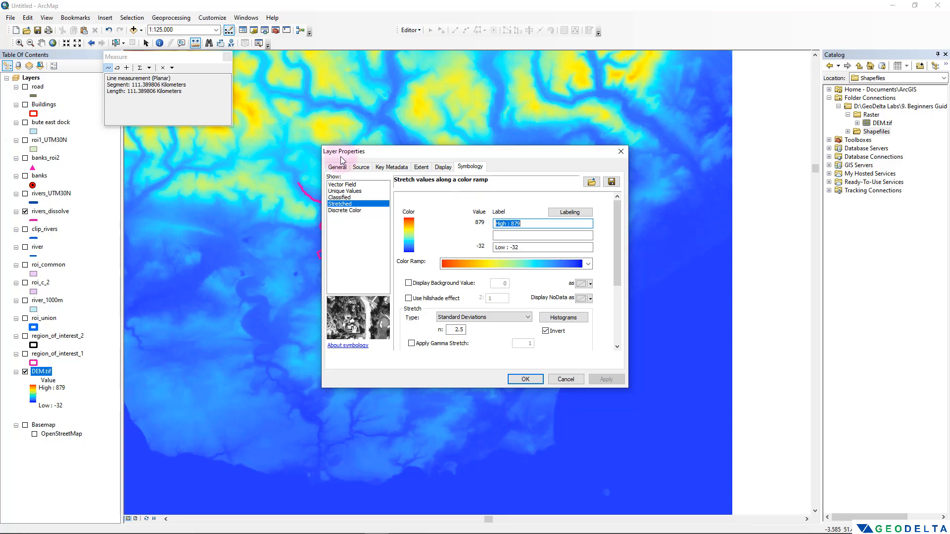
click(363, 168)
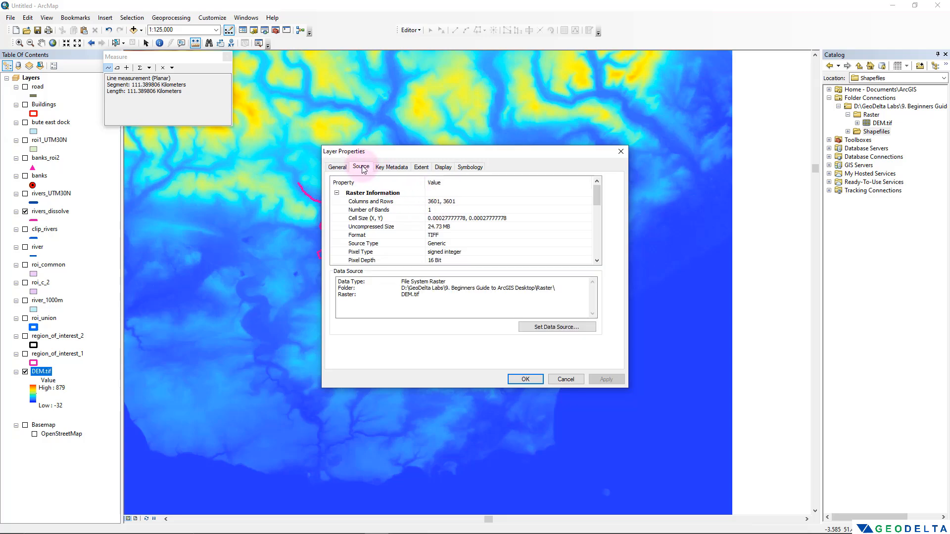
drag(600, 199, 604, 231)
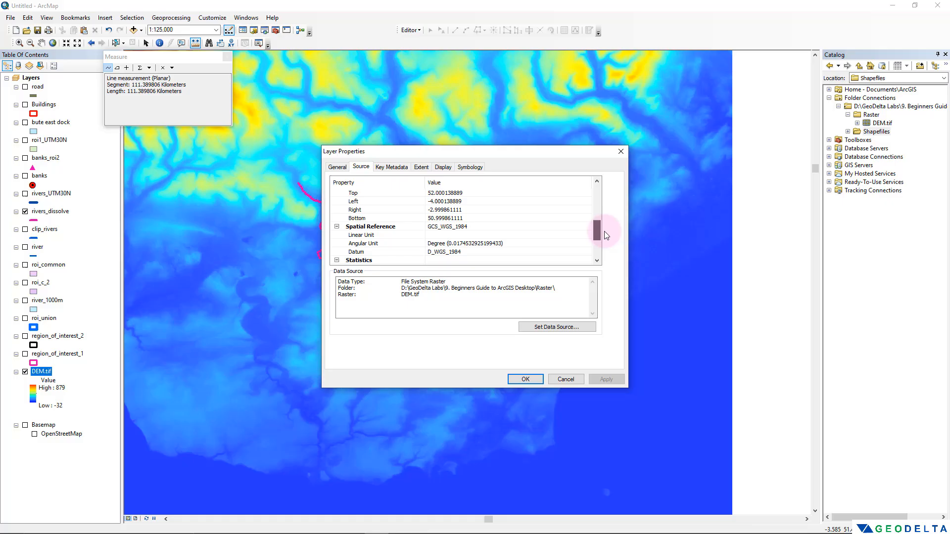
click(451, 231)
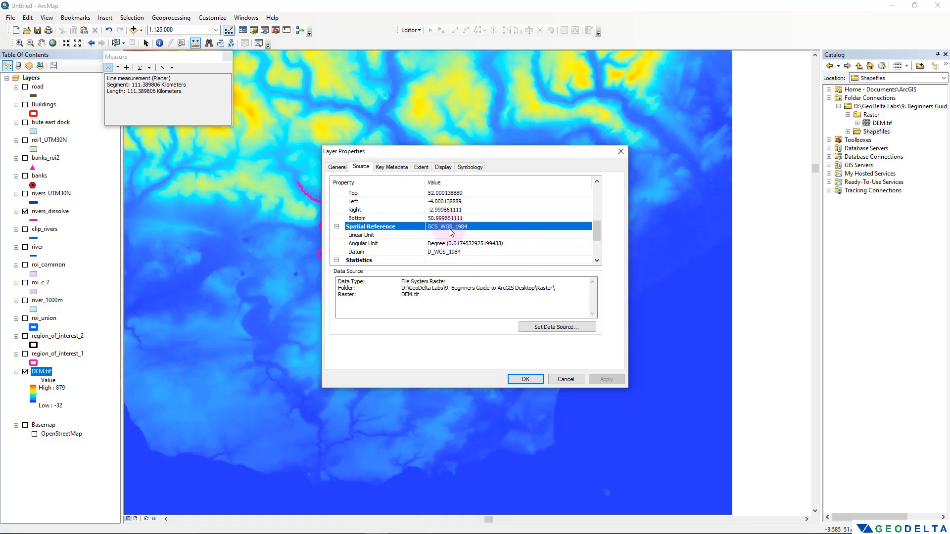
click(624, 151)
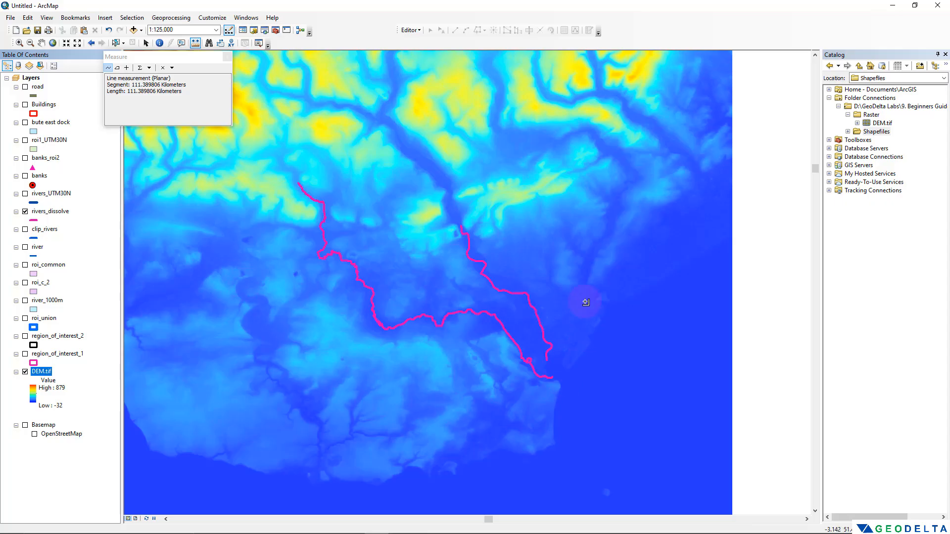
Step: Start a new shapefile in the Shapefiles folder, named raster_boundary, with the Polygon feature type
right_click(875, 131)
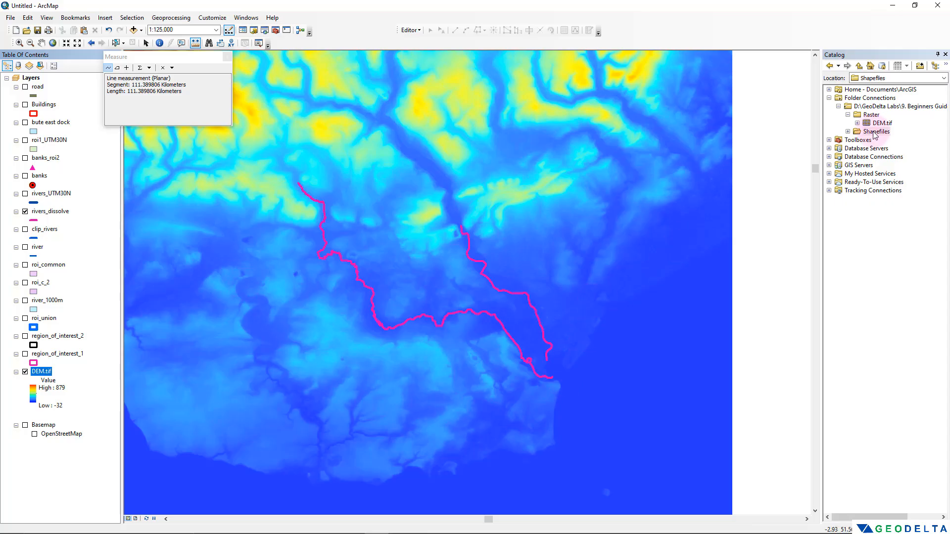
mouse_move(893, 193)
click(789, 286)
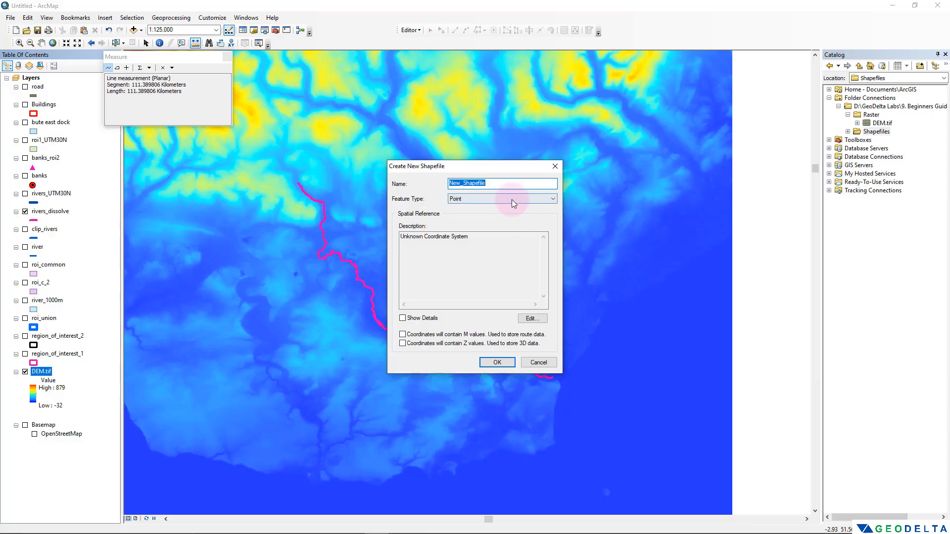
click(504, 184)
text(rast)
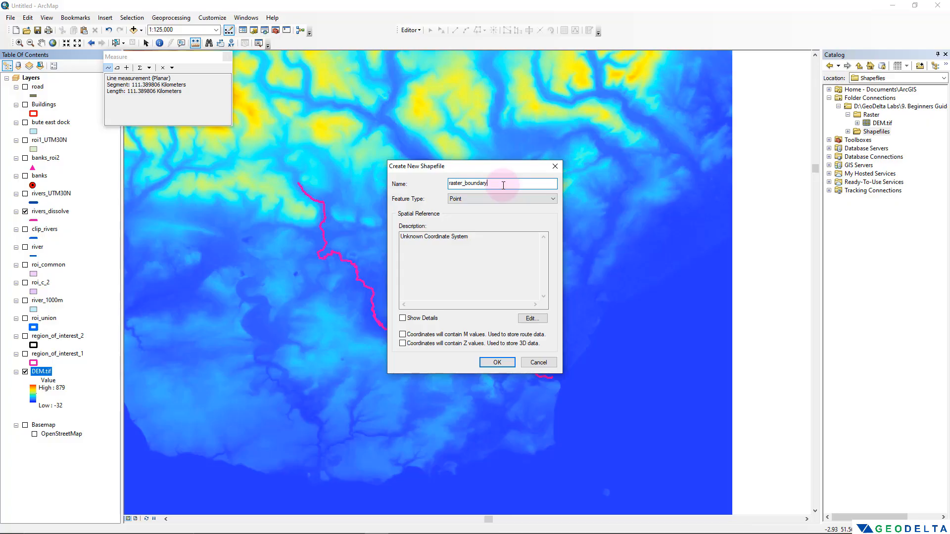
text(er_boundary)
click(482, 199)
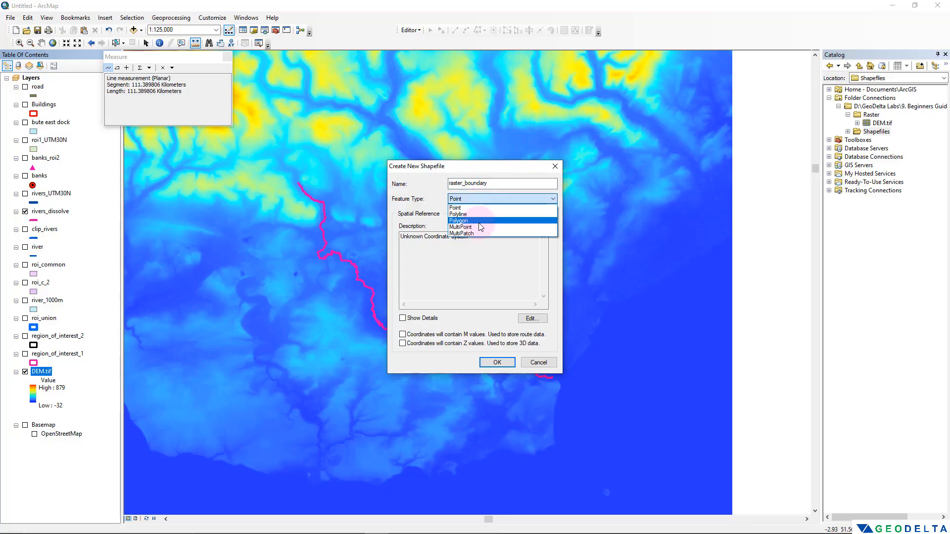
click(478, 222)
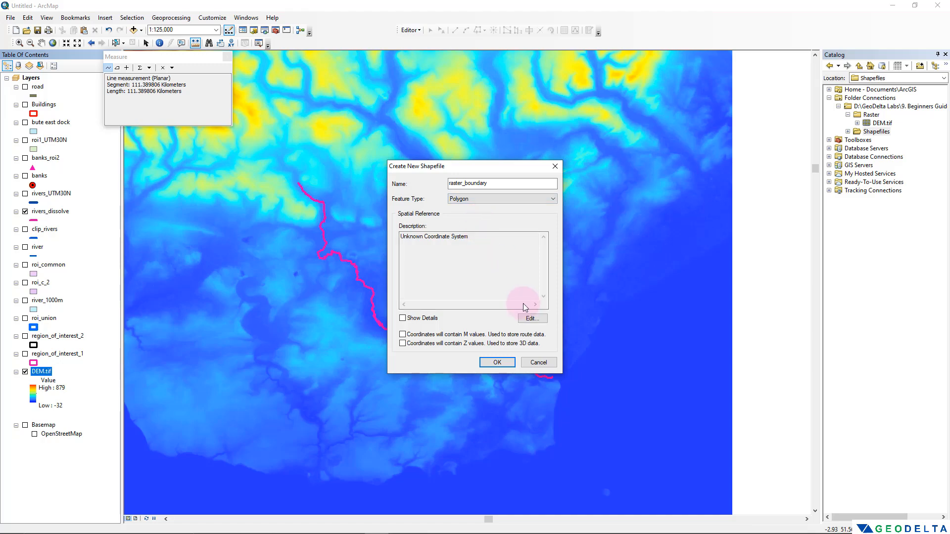
Step: Assign the World geographic coordinate system WGS 1984 to the new shapefile and create it
click(530, 319)
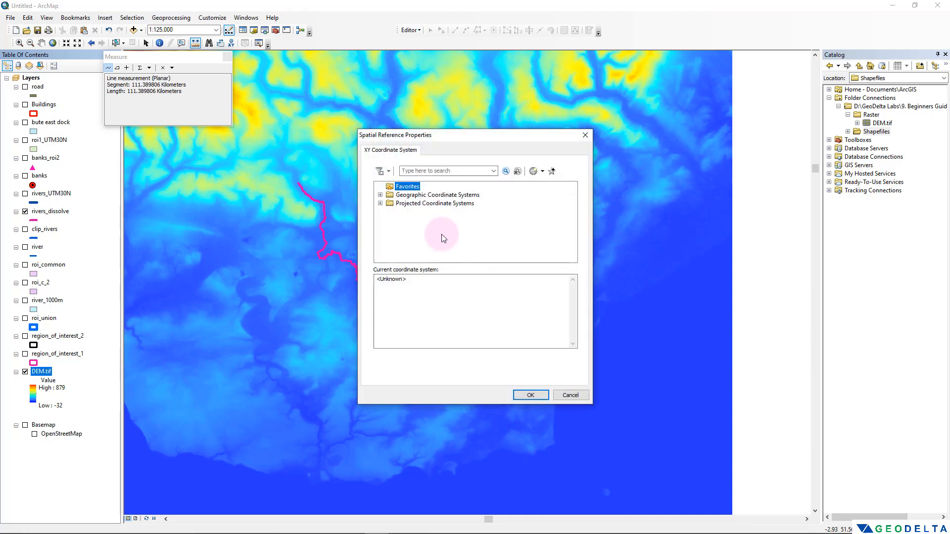
double_click(436, 195)
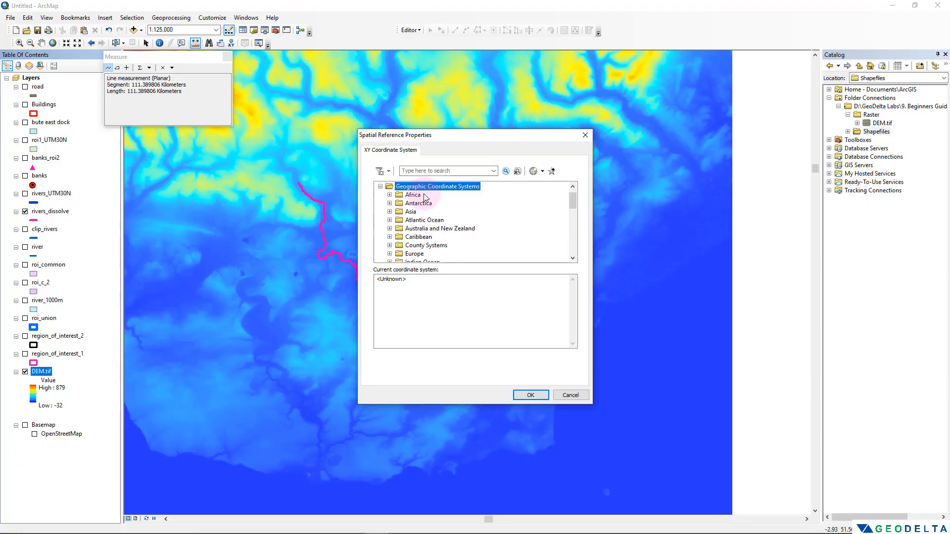
scroll(425, 222, down, 4)
double_click(415, 237)
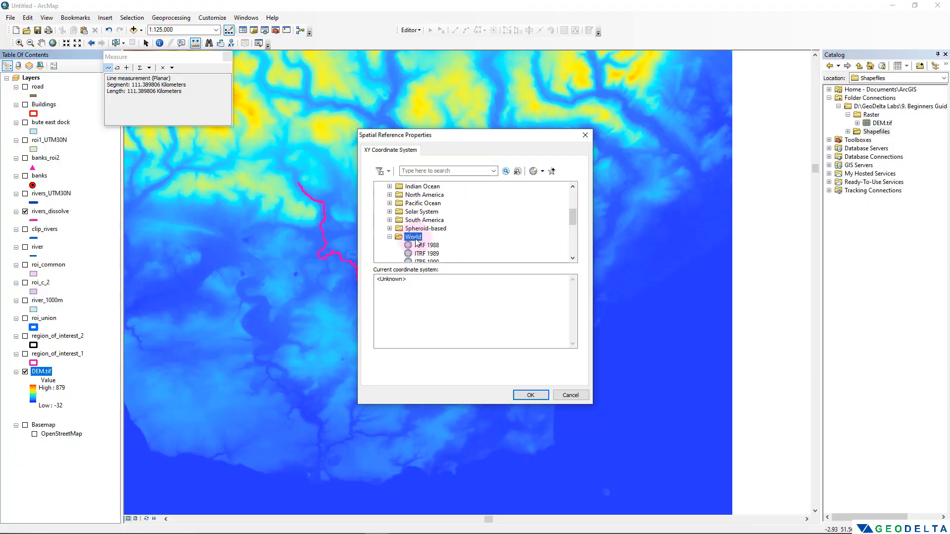
scroll(426, 244, down, 5)
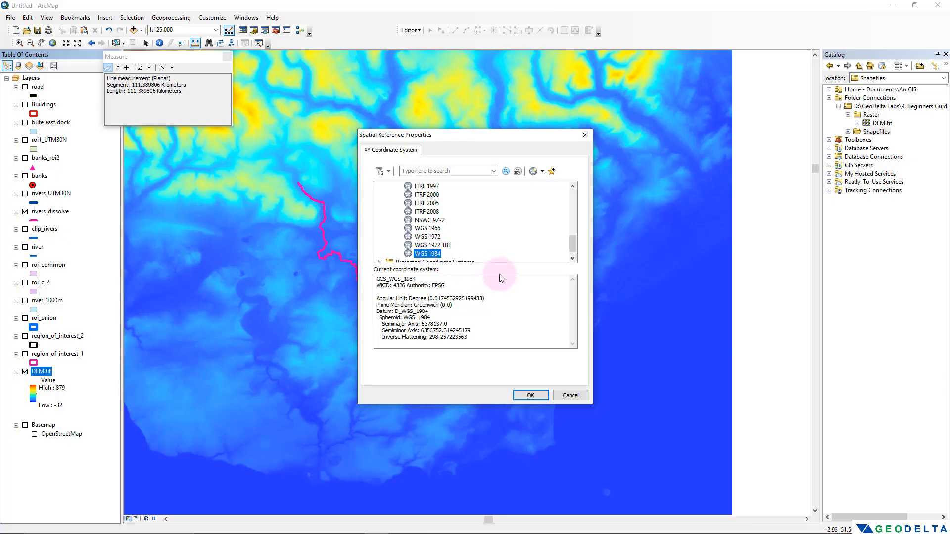
click(538, 397)
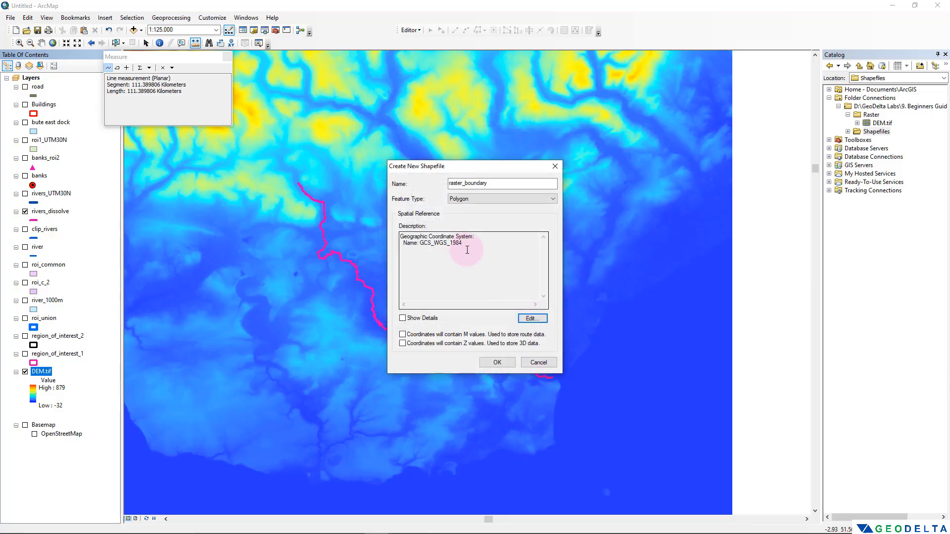
drag(464, 243, 414, 243)
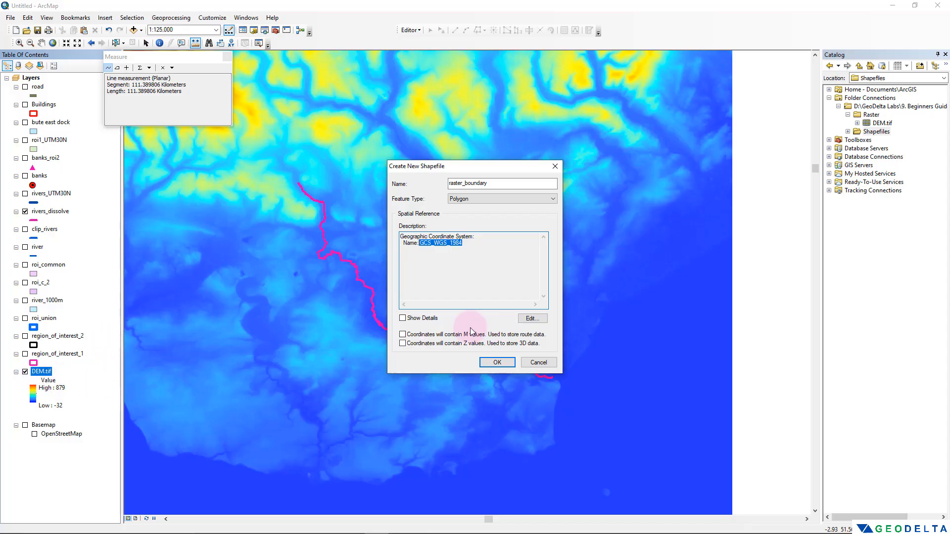
click(504, 364)
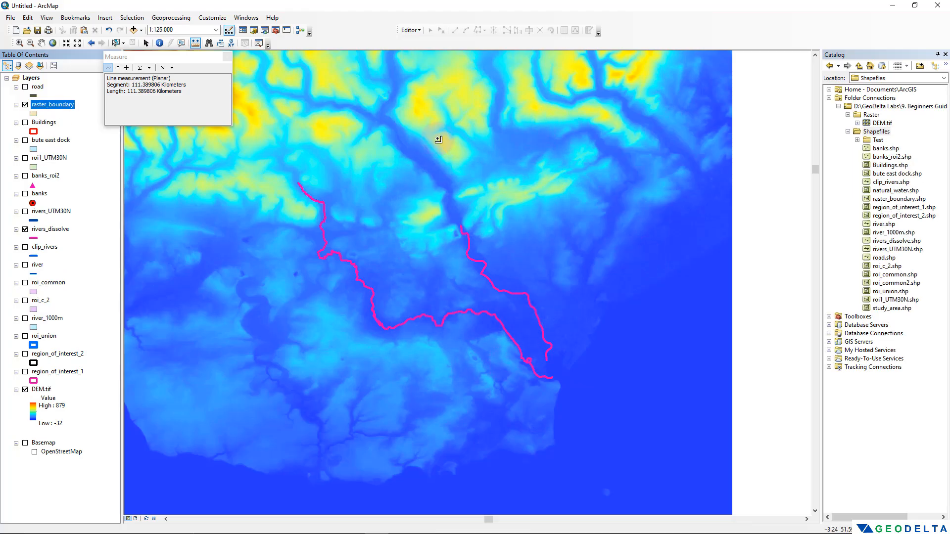
Step: Style the raster_boundary layer with no fill color and a green outline
click(34, 113)
click(239, 257)
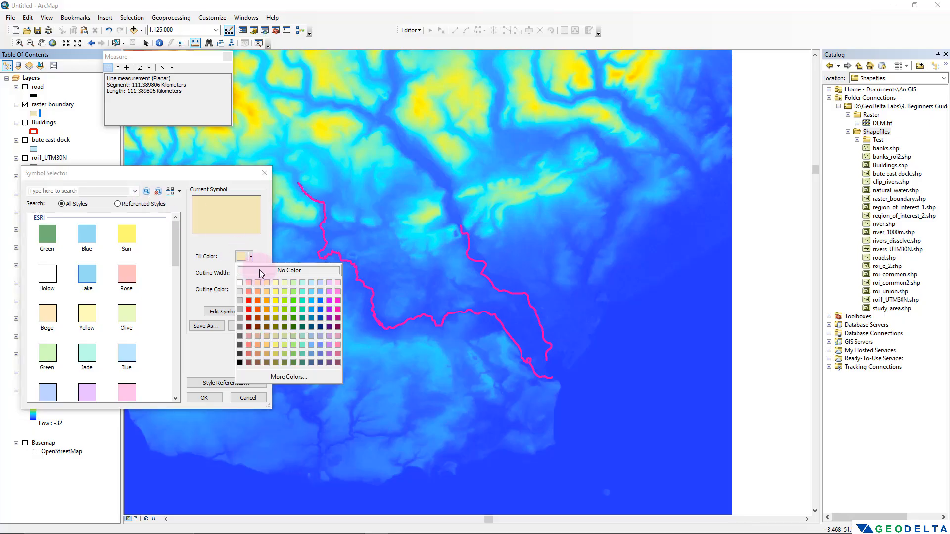
click(259, 269)
click(243, 290)
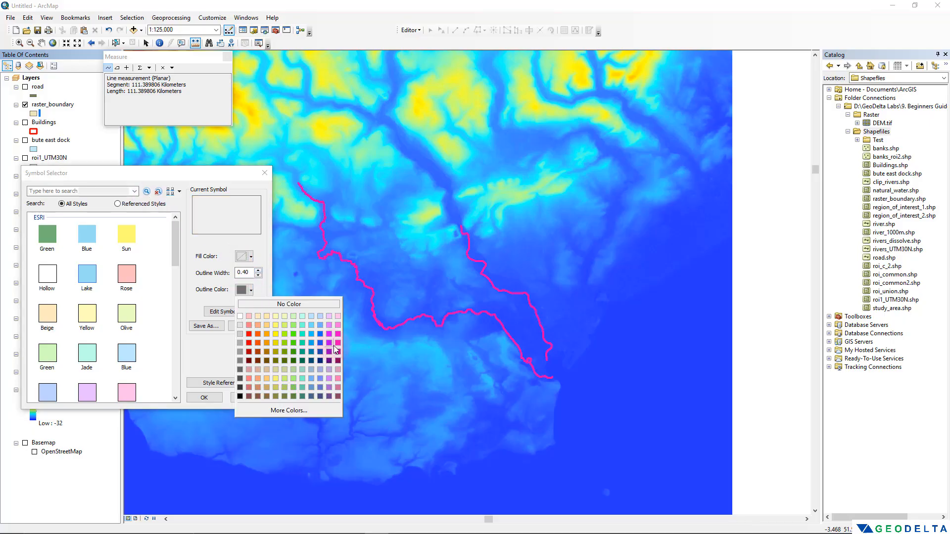
click(293, 342)
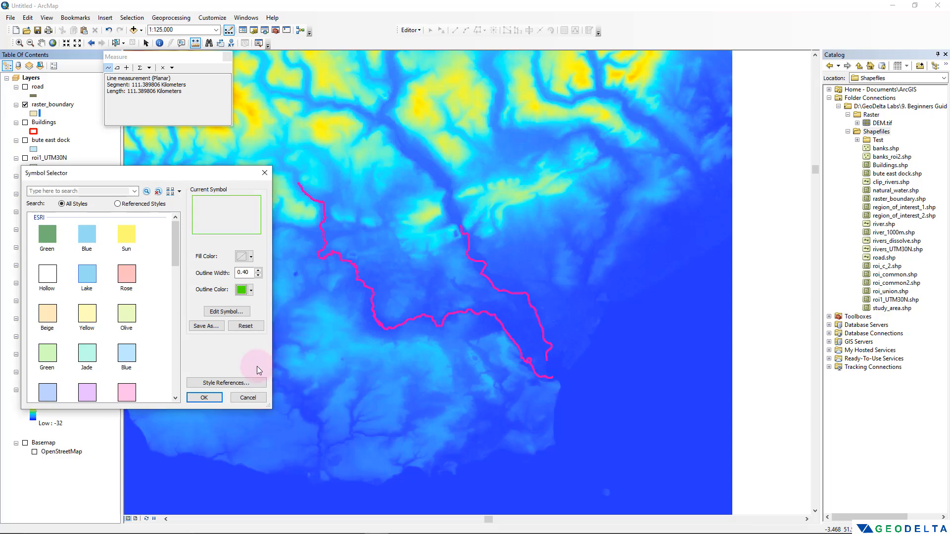
click(204, 398)
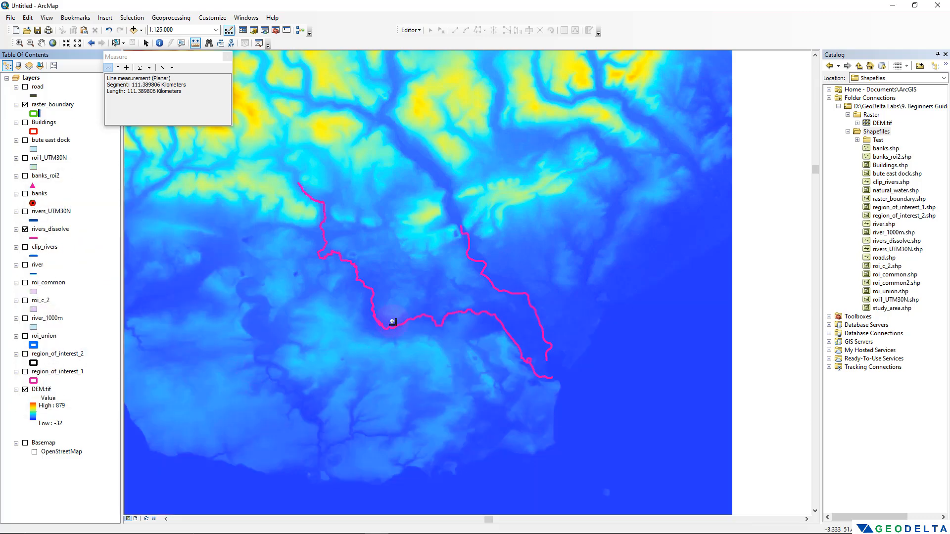
Step: Start editing raster_boundary, continuing past the layer warnings, and show the Create Features window in place of the Catalog
right_click(50, 105)
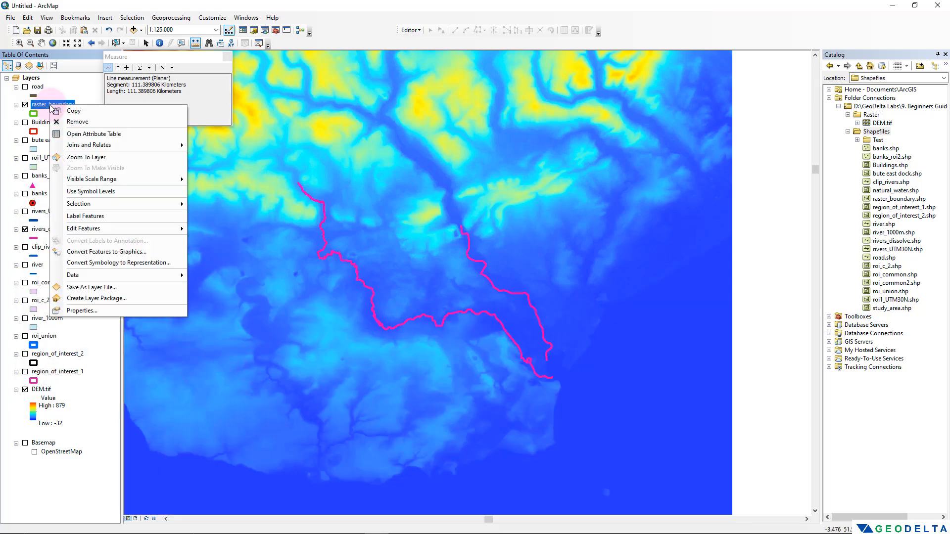
mouse_move(126, 227)
click(226, 231)
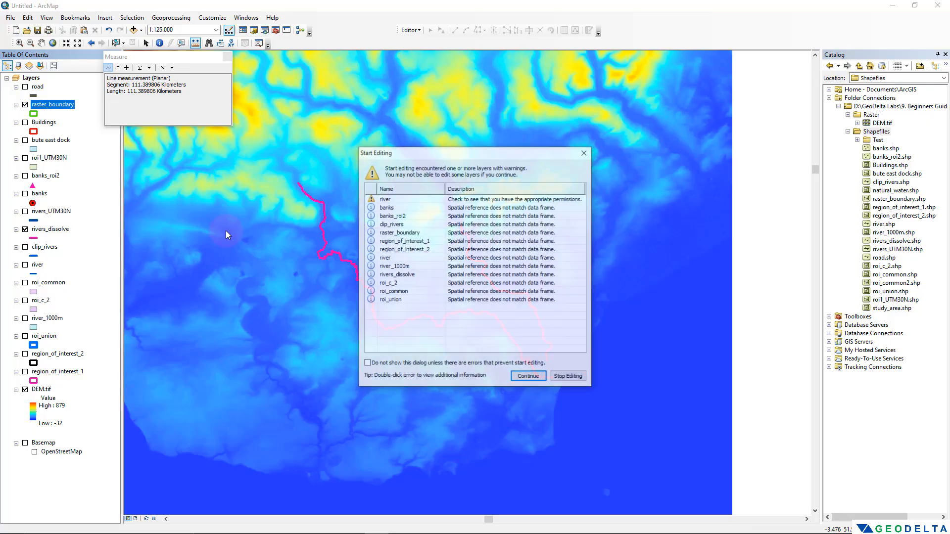
click(528, 378)
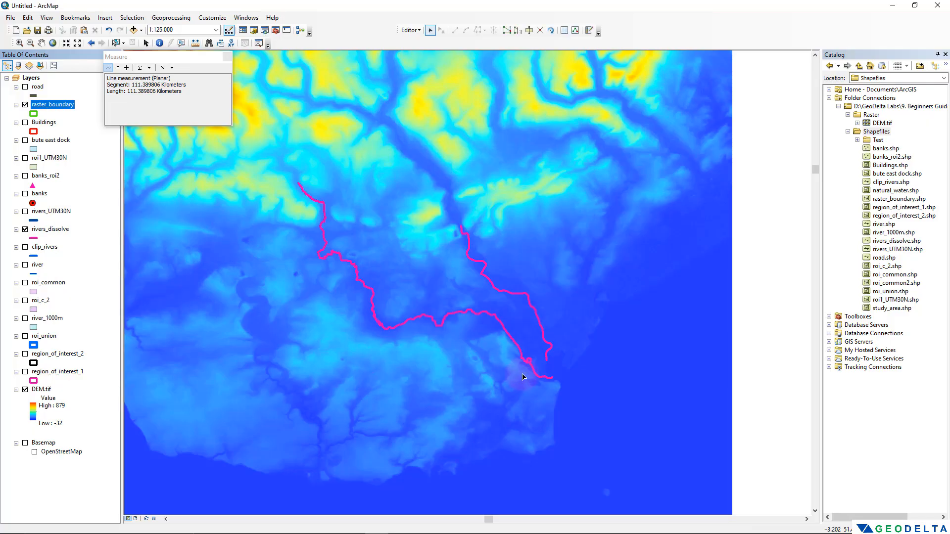
click(588, 33)
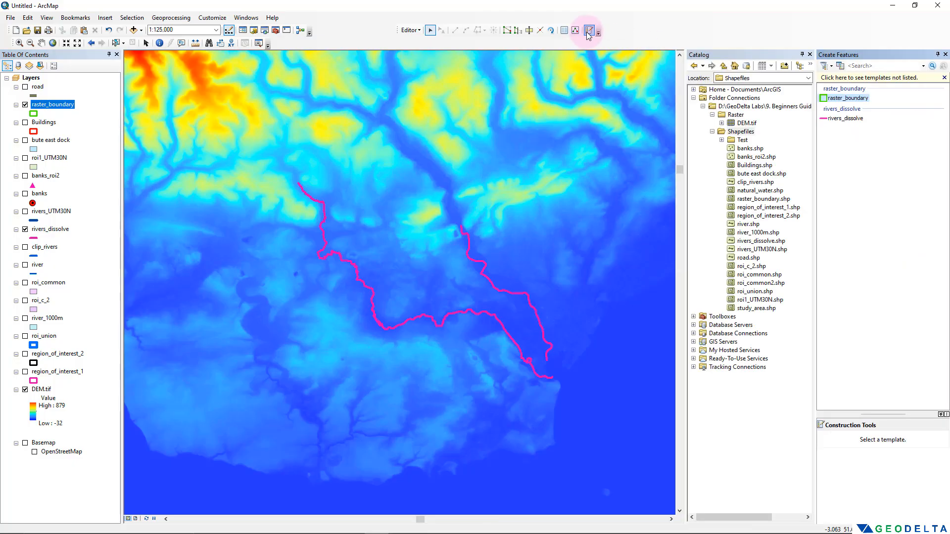
click(810, 55)
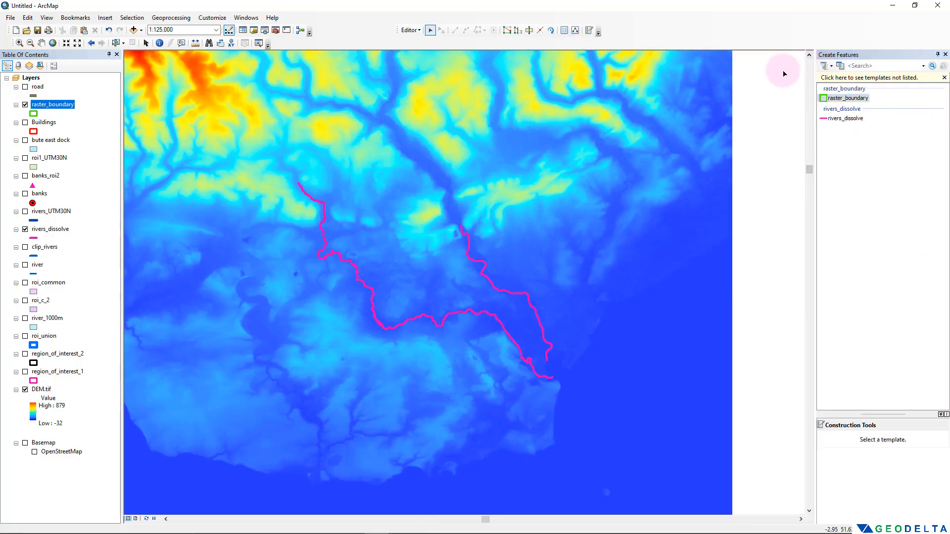
Step: Digitize a raster_boundary polygon loosely around both rivers_dissolve lines, following the coast at the southeast, and finish the sketch
click(864, 98)
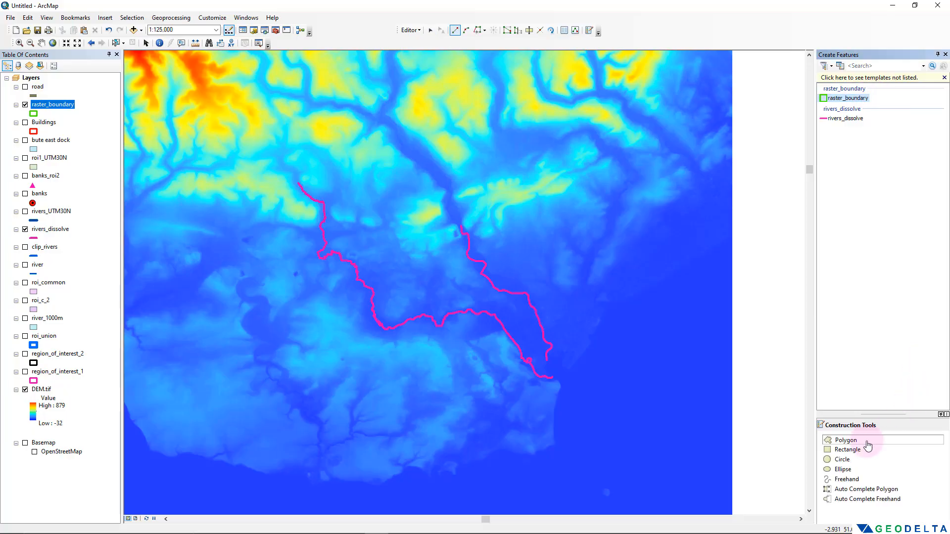
click(559, 385)
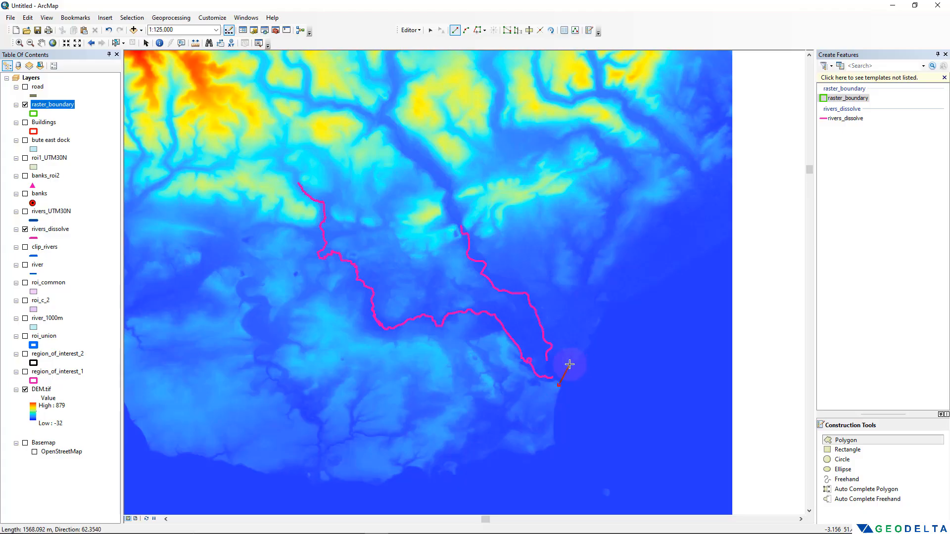
click(569, 365)
click(588, 340)
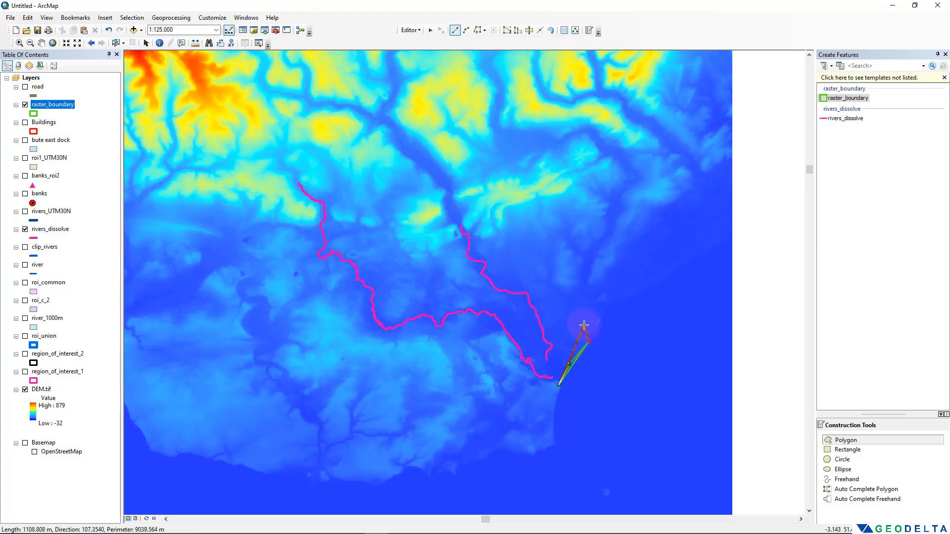
click(583, 325)
click(566, 293)
click(541, 241)
click(505, 201)
click(480, 168)
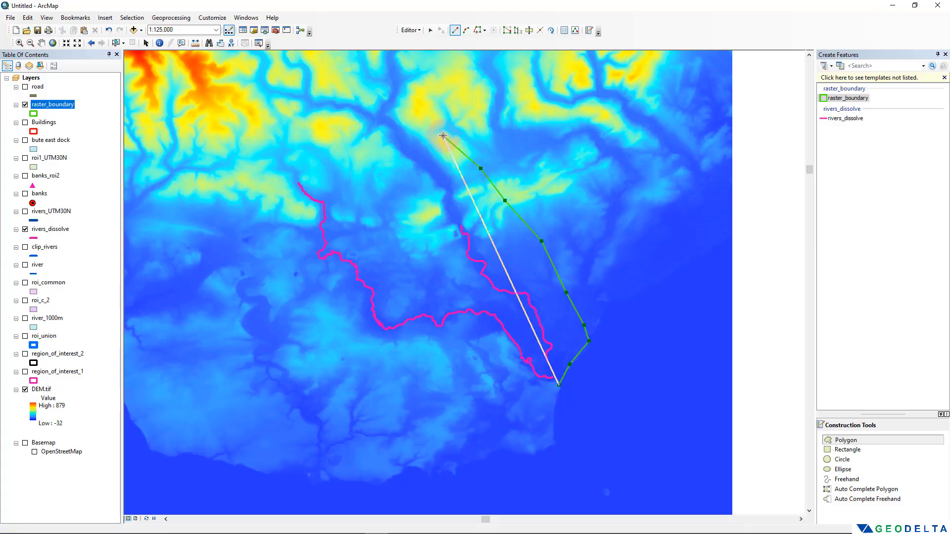
click(443, 135)
click(411, 117)
click(377, 98)
click(339, 89)
click(316, 87)
click(291, 102)
click(248, 144)
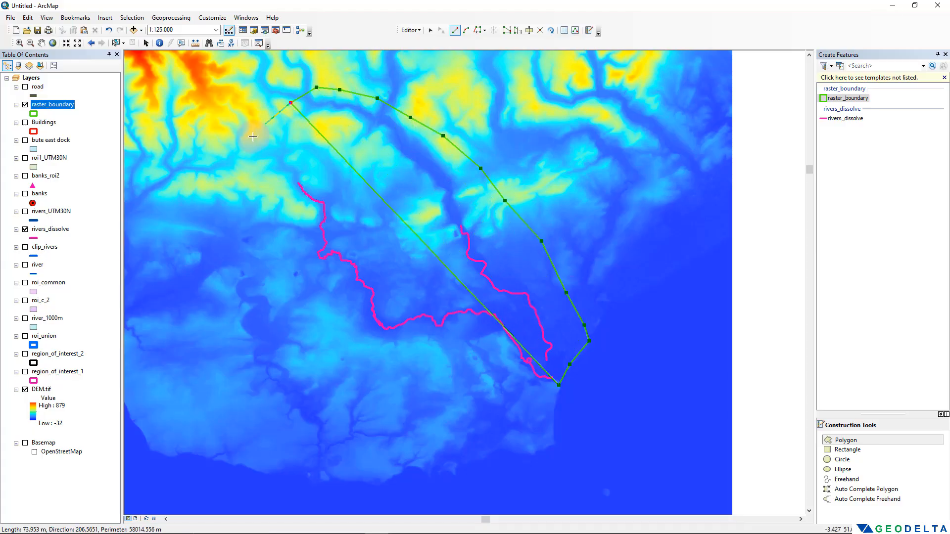
click(220, 176)
click(200, 203)
click(191, 229)
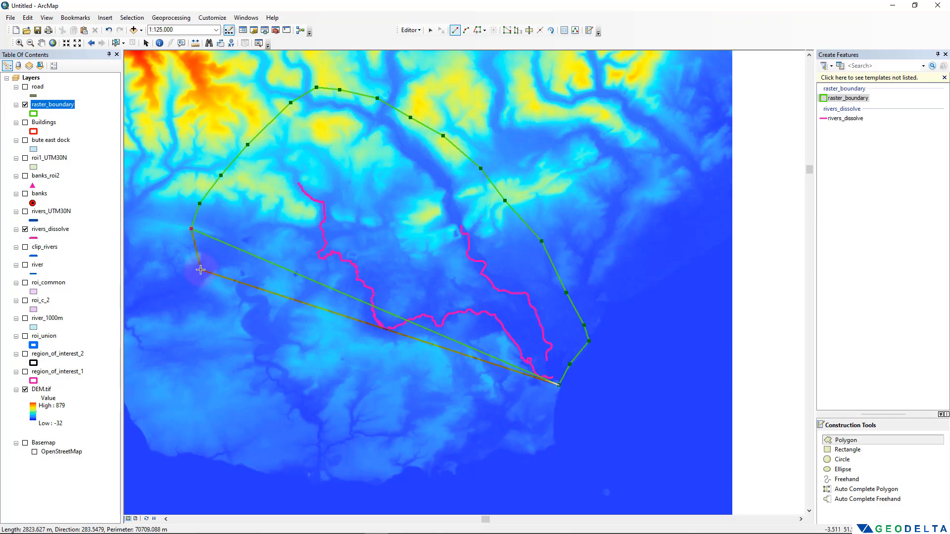
click(187, 254)
click(212, 286)
click(239, 319)
click(295, 353)
click(362, 397)
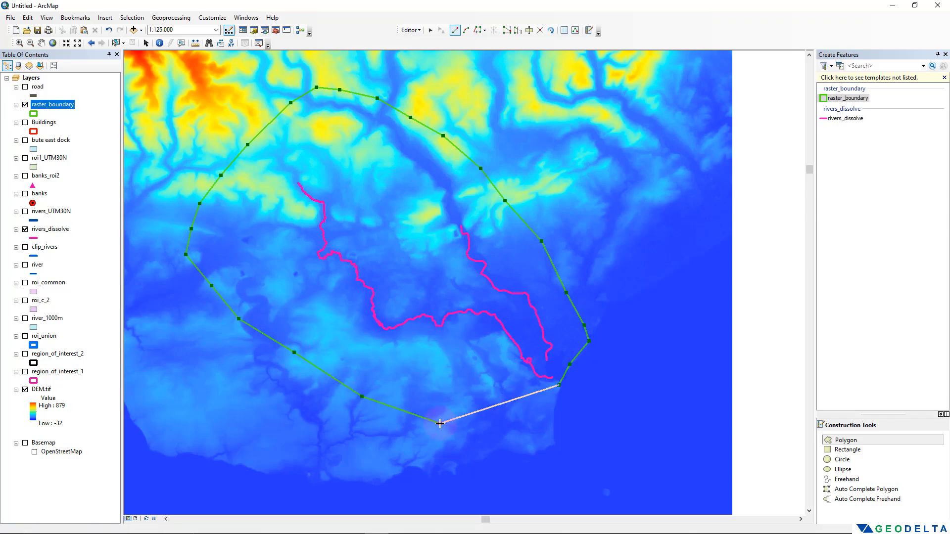
click(441, 424)
click(485, 432)
click(525, 439)
click(552, 441)
click(552, 418)
click(553, 396)
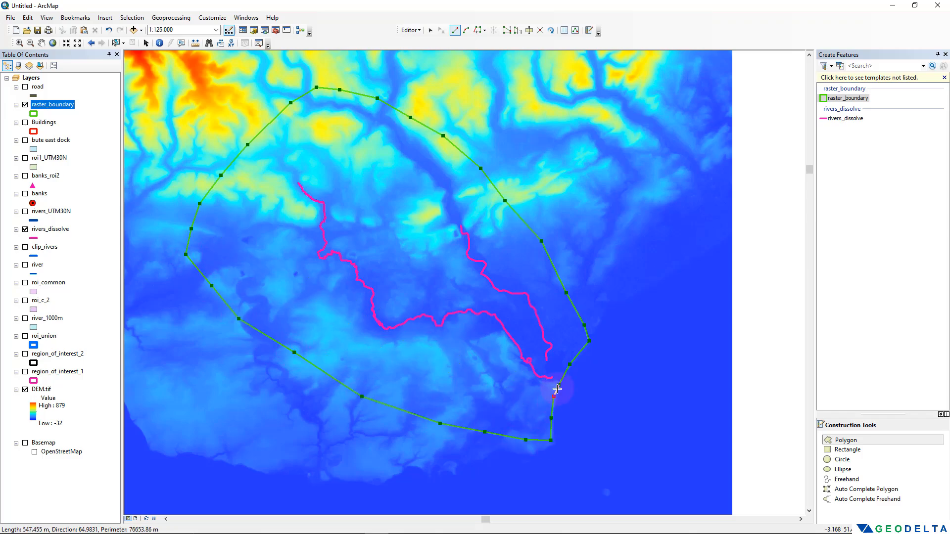
double_click(557, 388)
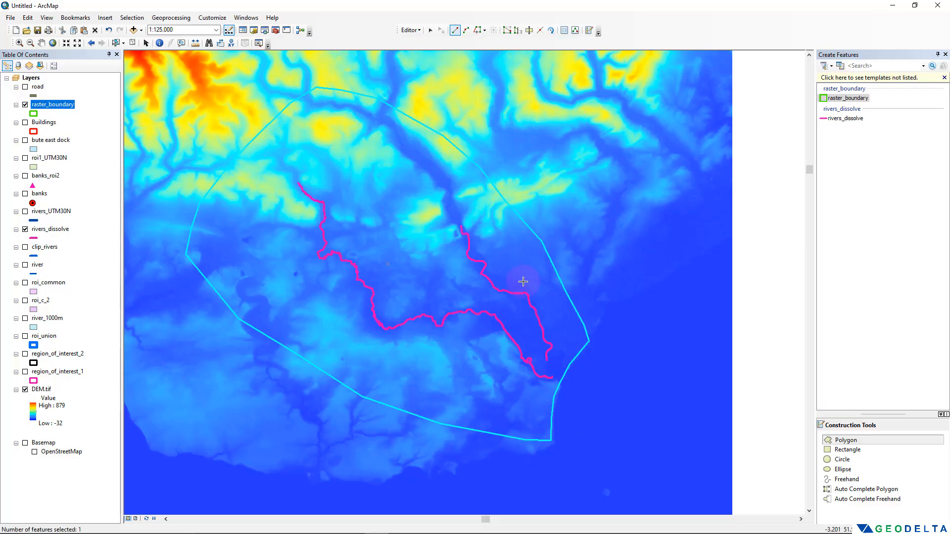
Step: Stop the editing session and save the edits to raster_boundary
click(416, 31)
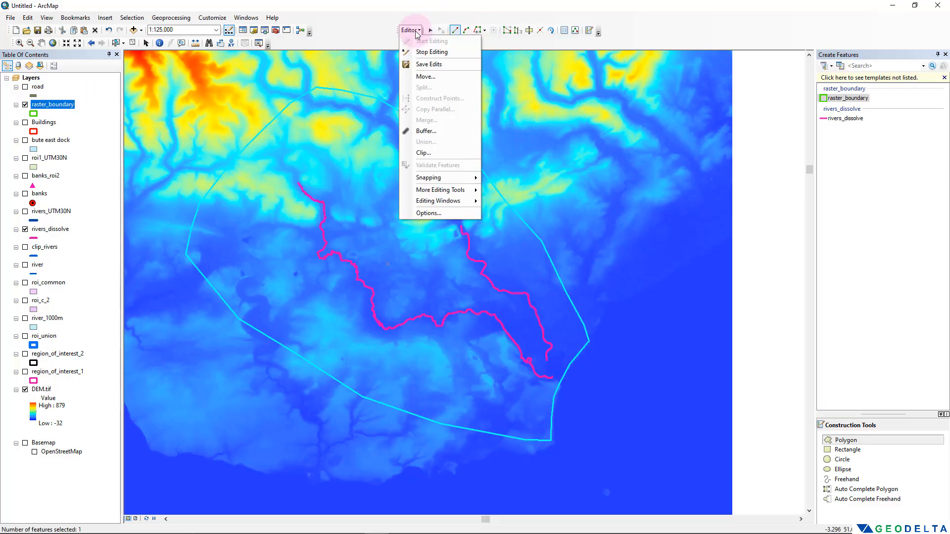
click(437, 52)
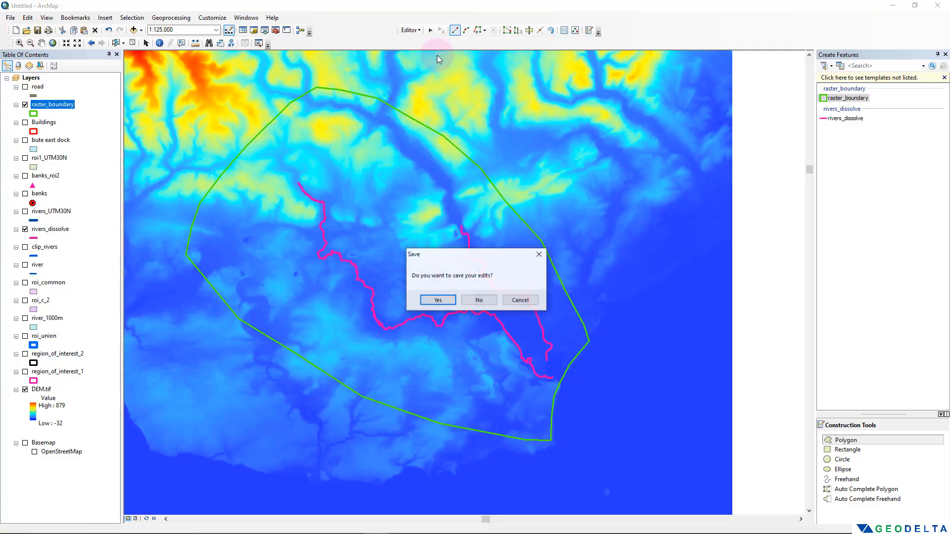
click(438, 300)
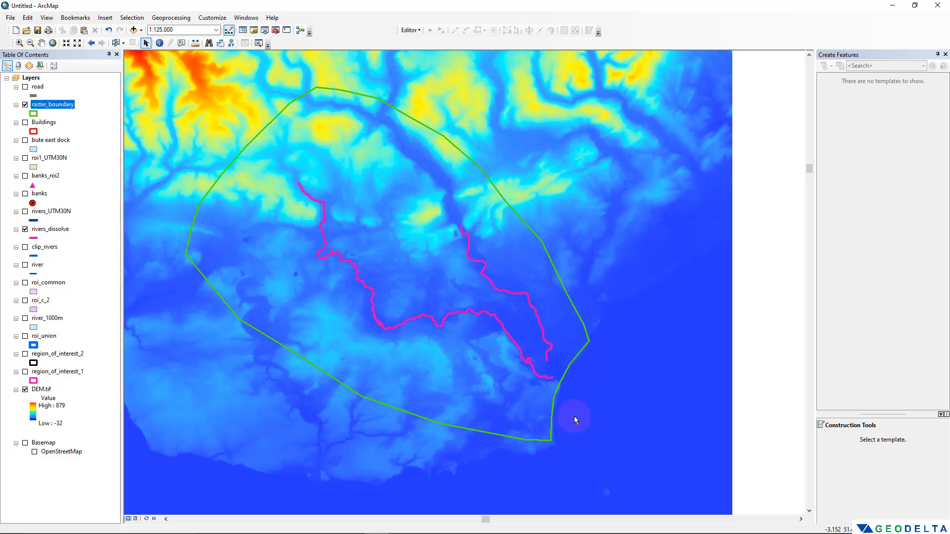
Step: Close the Create Features window and search the geoprocessing tools for "clip"
click(265, 30)
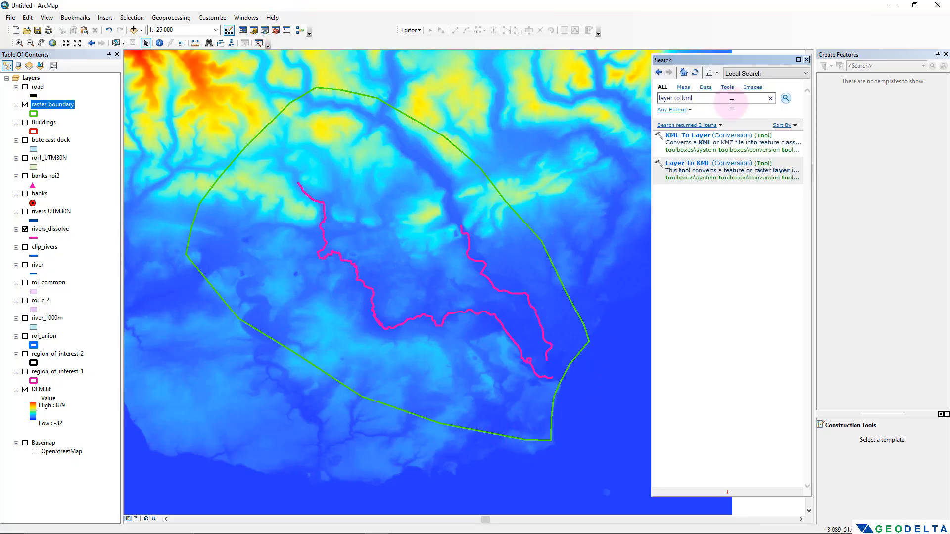
click(945, 55)
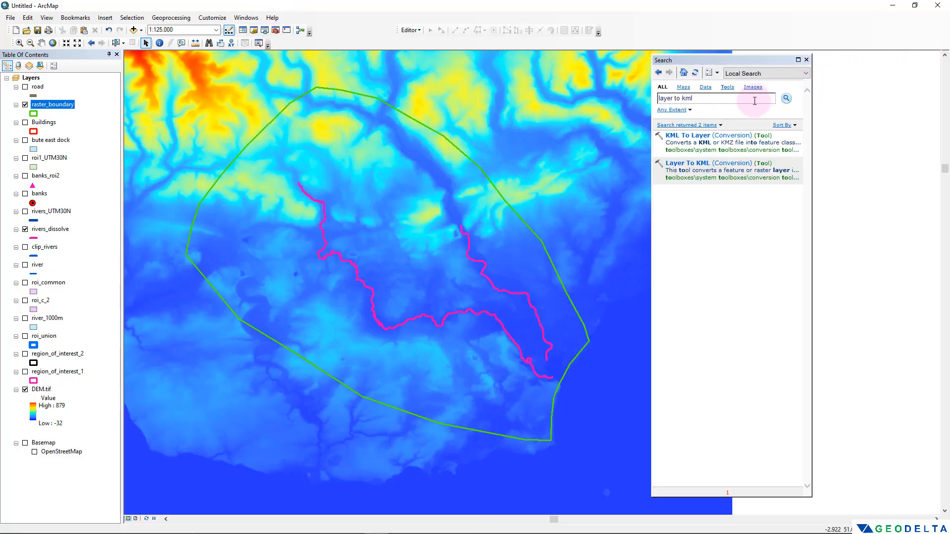
drag(752, 57, 828, 61)
drag(783, 103, 696, 101)
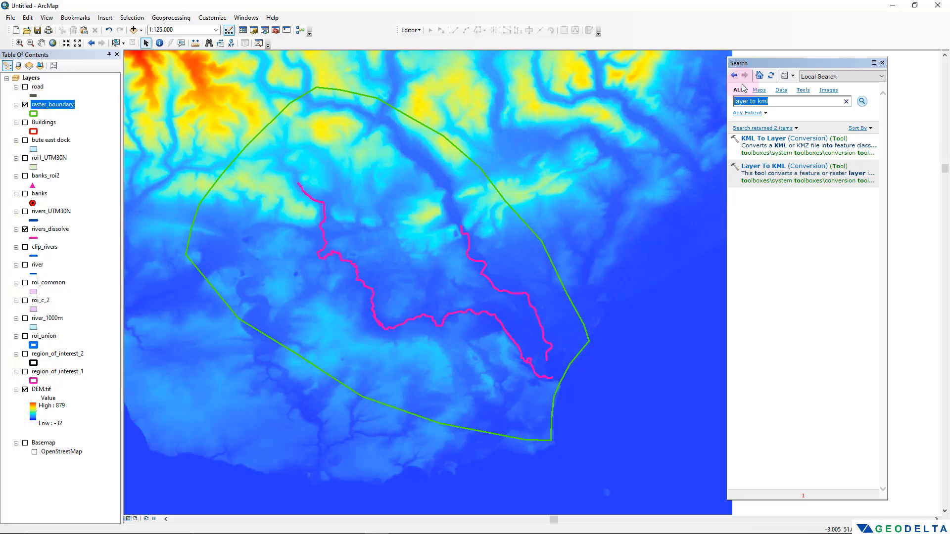
text(clip)
key(Return)
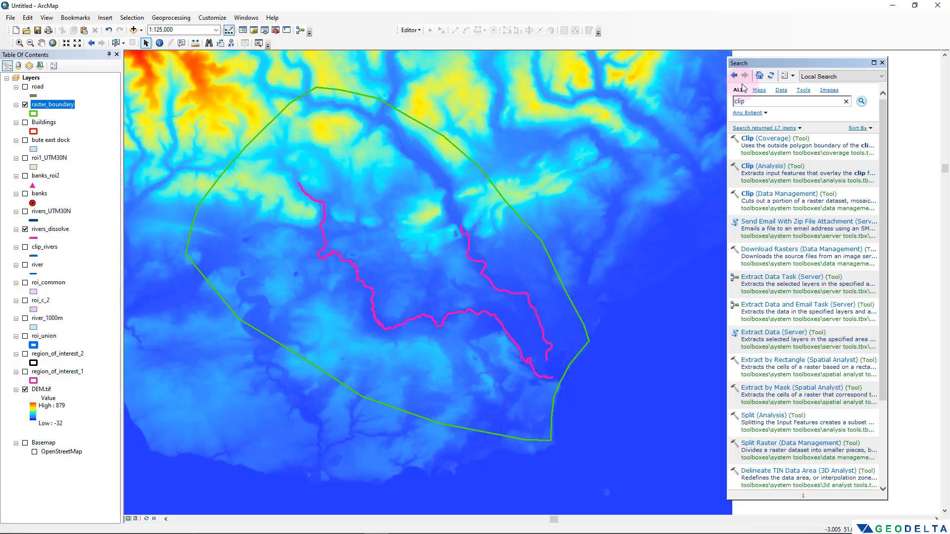
Step: Clip DEM.tif to raster_boundary with the Clip (Data Management) tool, using the input features for clipping geometry
click(756, 100)
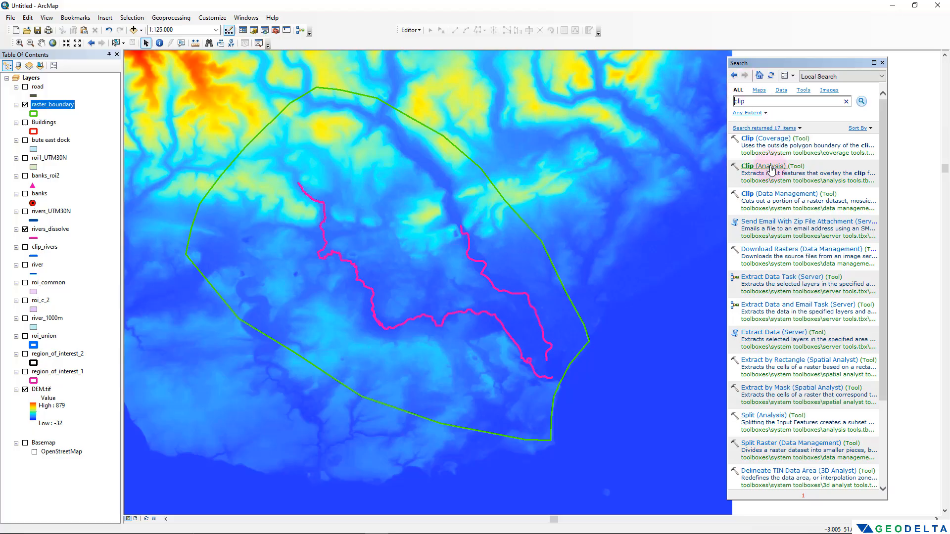
click(773, 196)
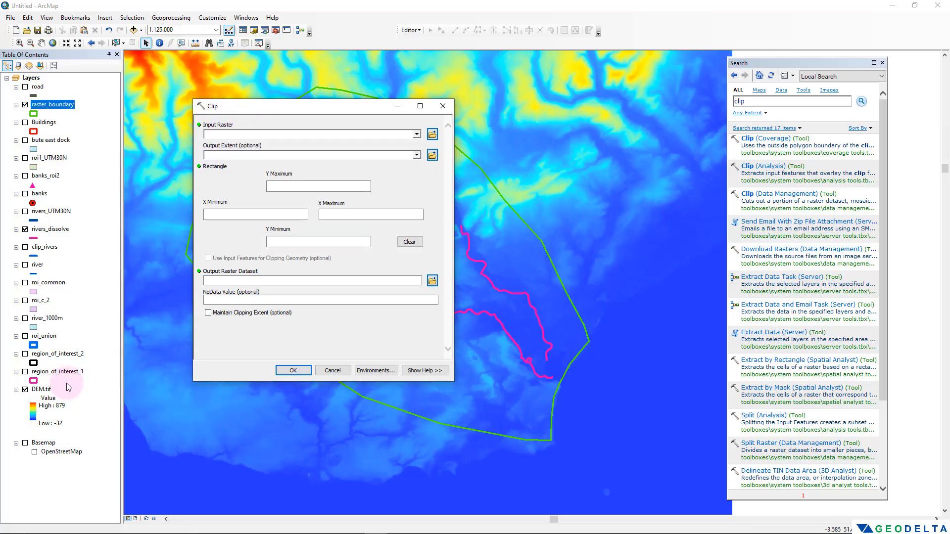
click(39, 390)
drag(38, 392, 226, 138)
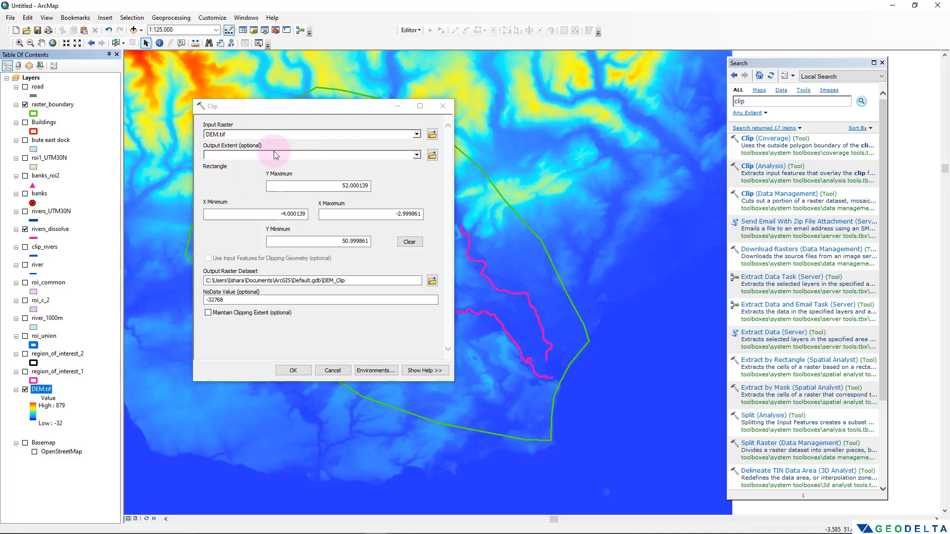
drag(53, 107, 225, 154)
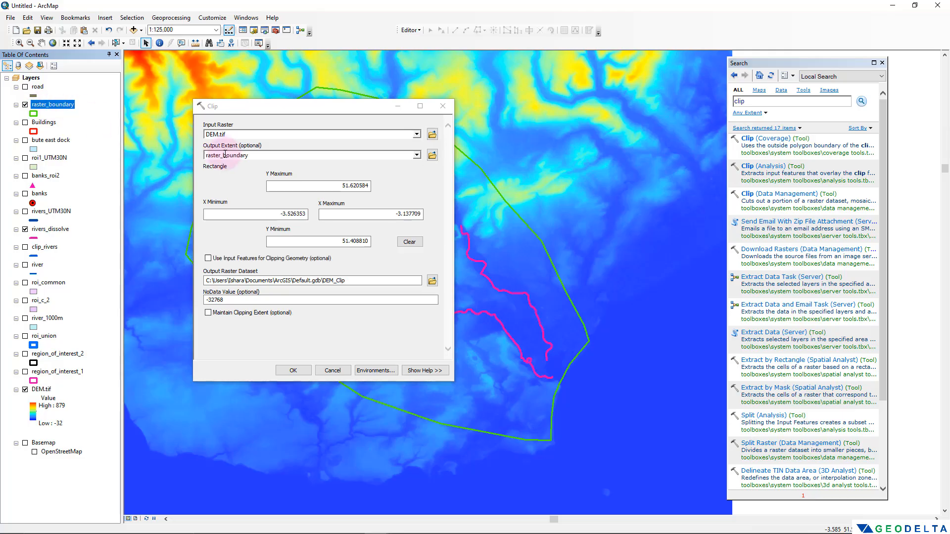
click(208, 259)
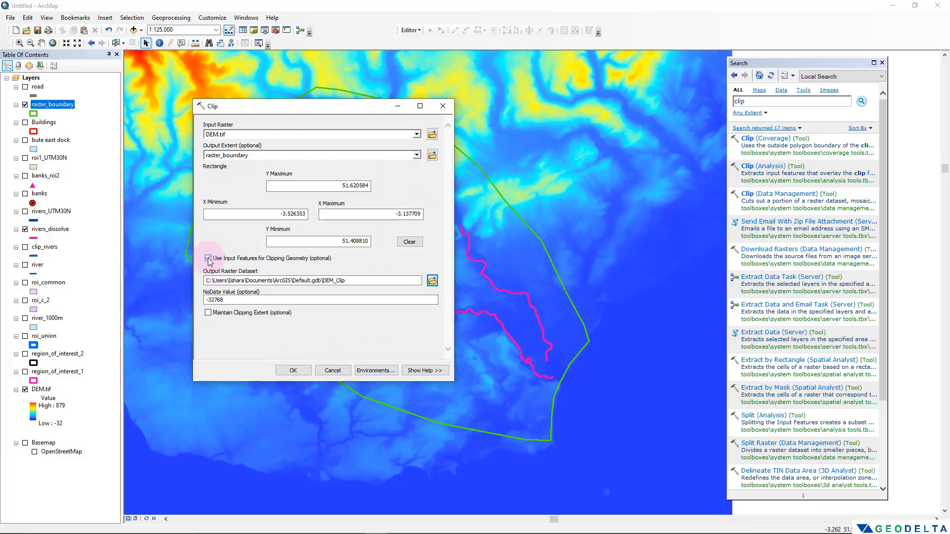
click(294, 371)
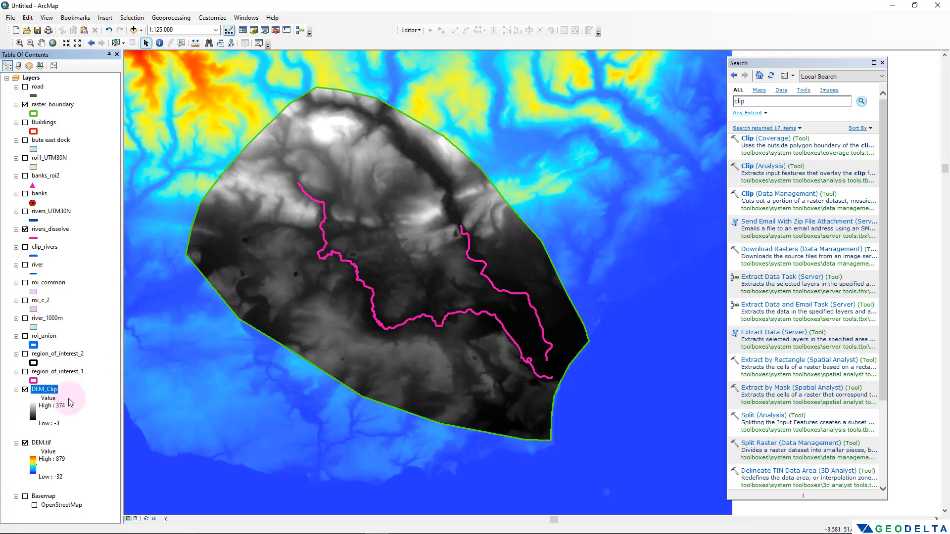
Step: Start a raster data export of the DEM_Clip layer and set its output location to the Raster folder
right_click(43, 394)
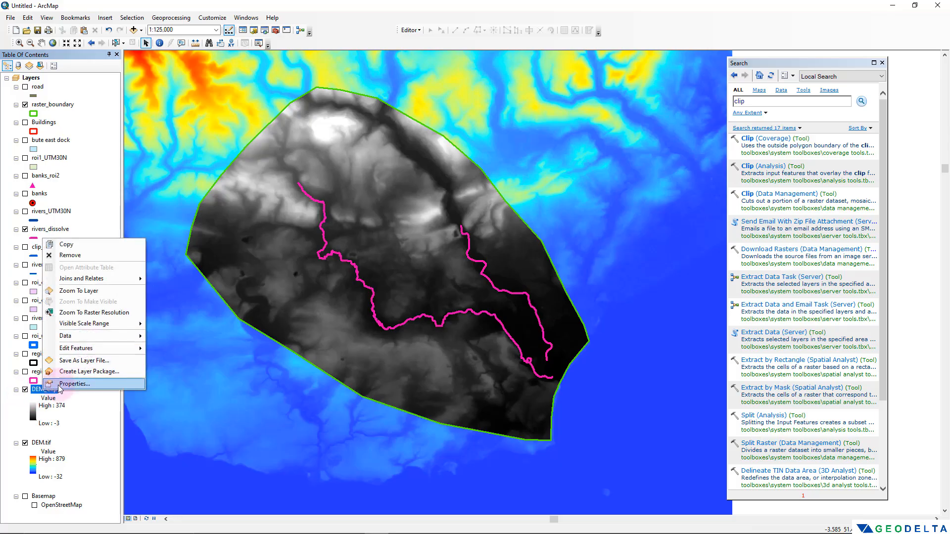
mouse_move(81, 352)
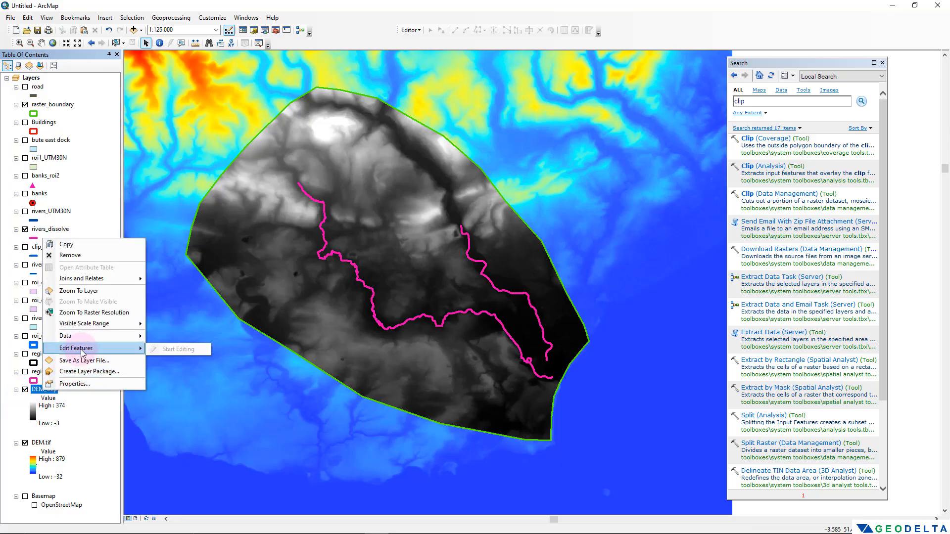
click(174, 349)
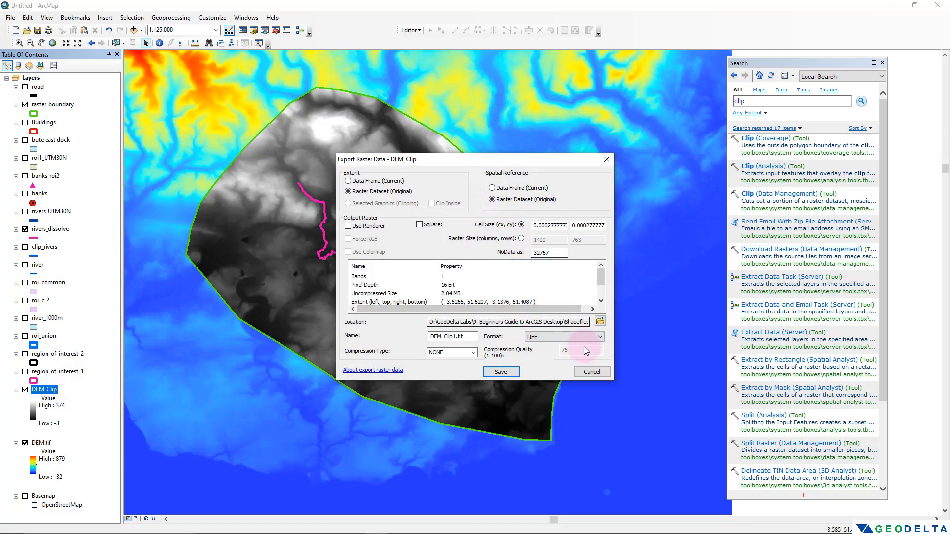
click(599, 321)
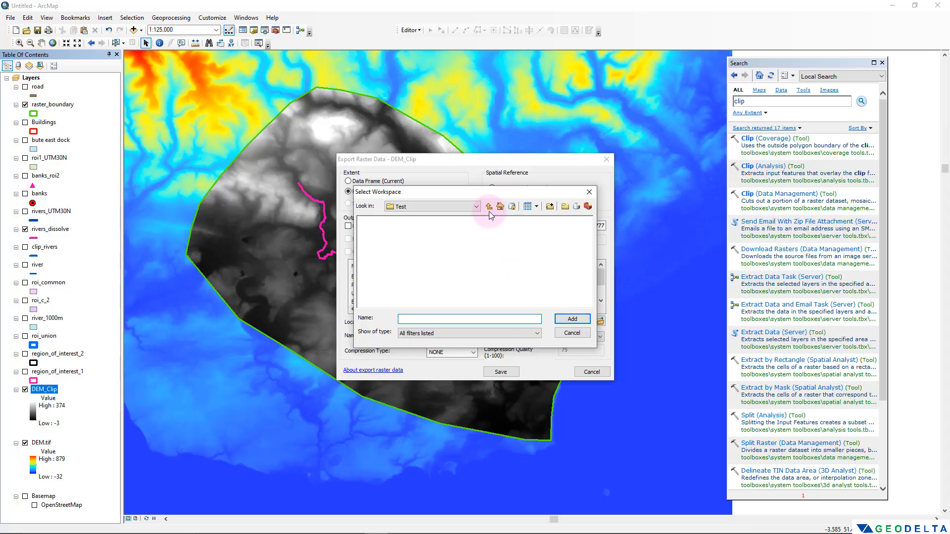
click(489, 206)
click(489, 206)
click(373, 220)
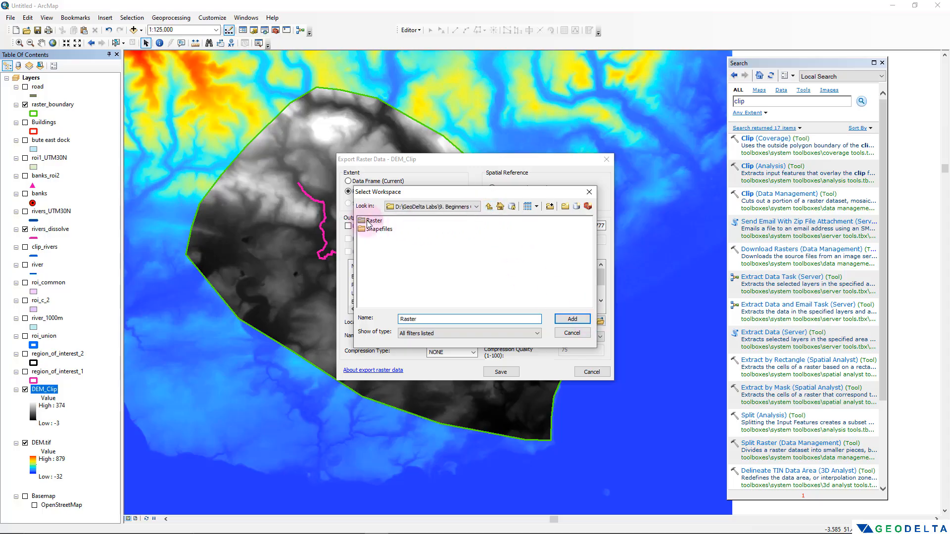
click(369, 224)
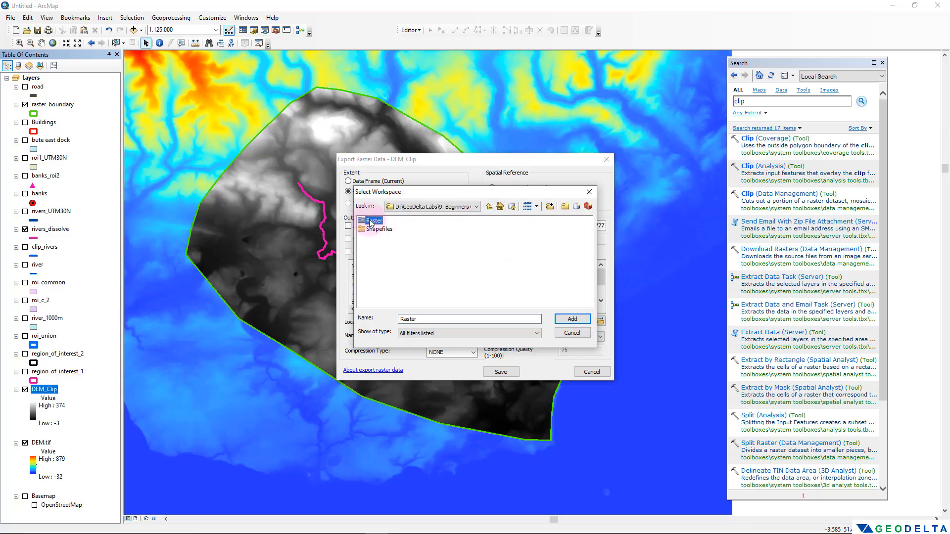
click(572, 319)
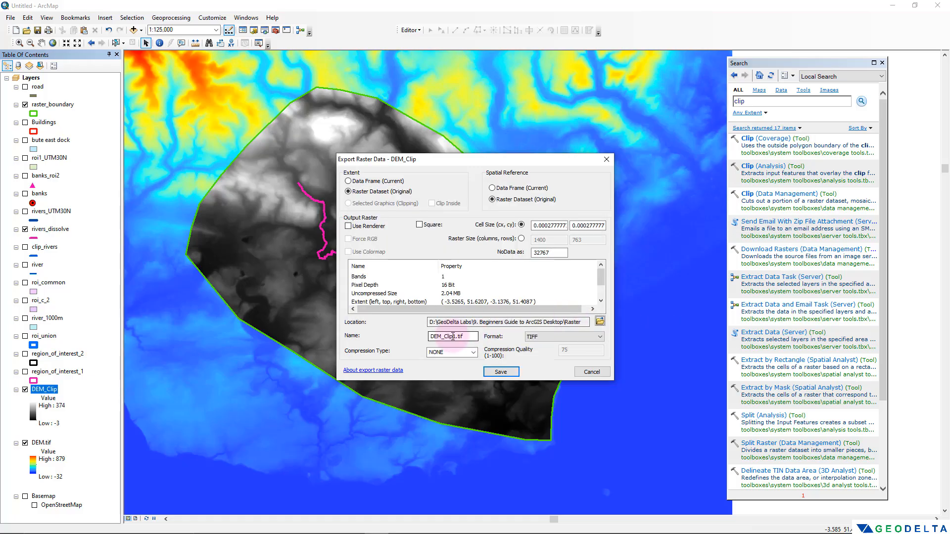
Step: Name the export raster_clipped.tif, save it in TIFF format and add it to the map as a layer
drag(456, 337, 404, 336)
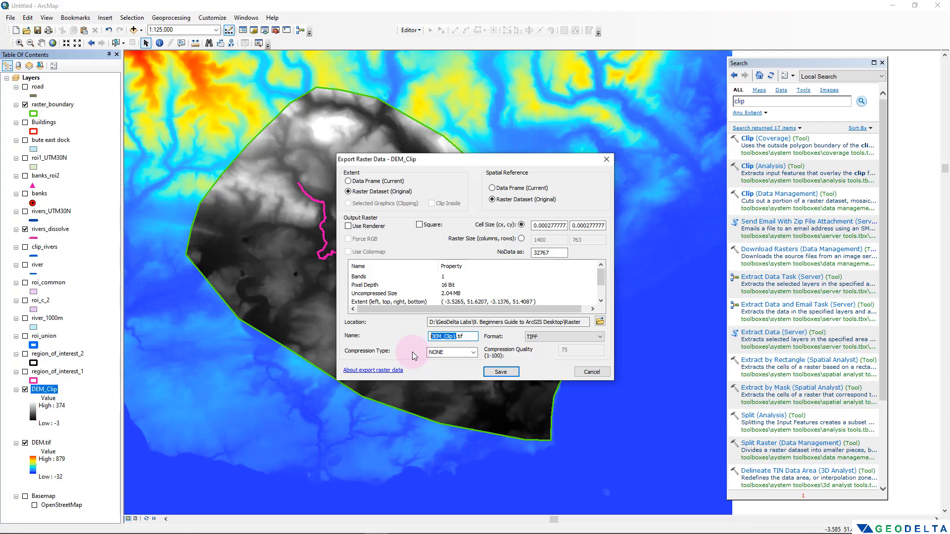
text(raster_clipped)
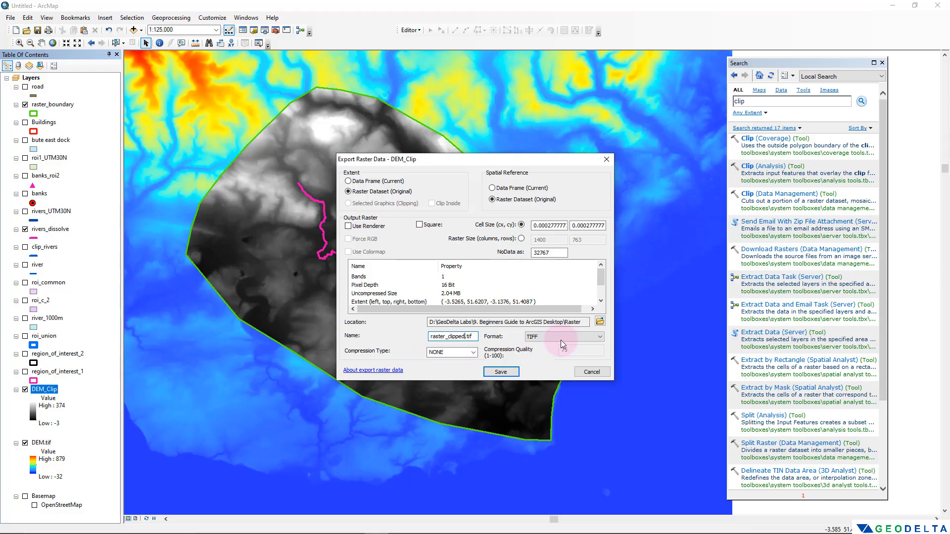
click(502, 372)
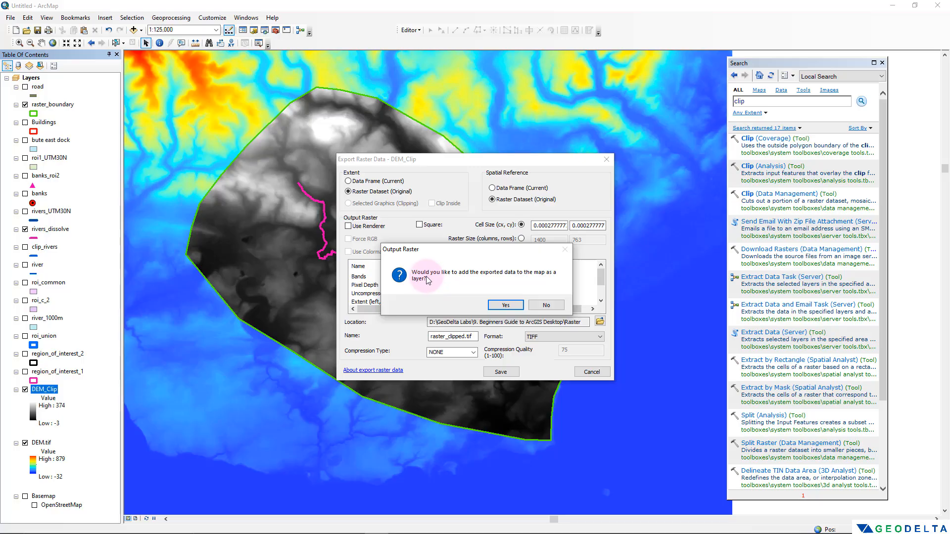
click(507, 303)
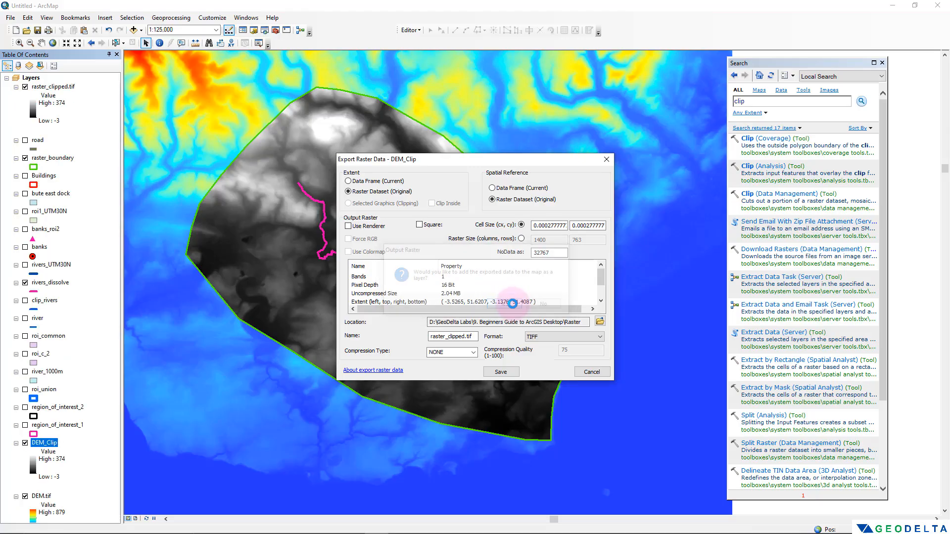
Step: Remove the DEM_Clip layer from the map
click(53, 86)
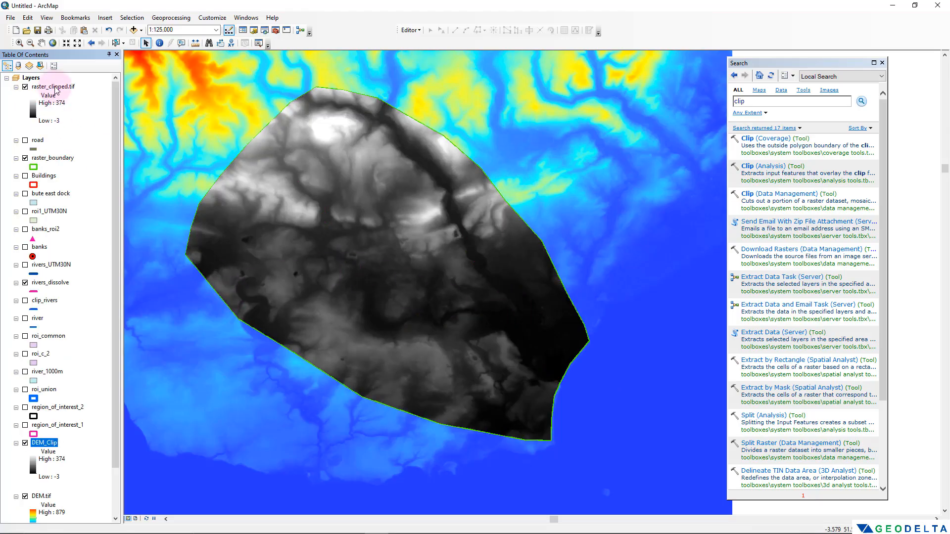
click(43, 443)
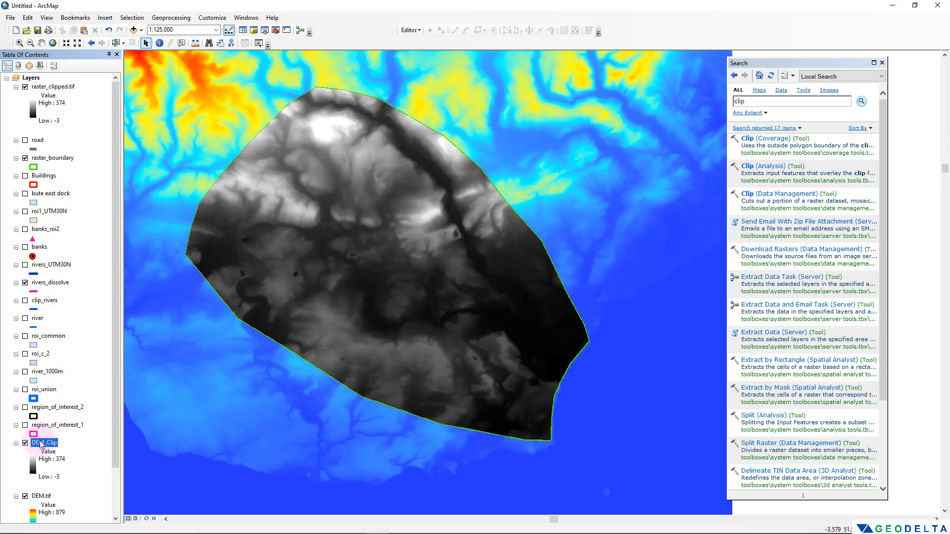
right_click(40, 445)
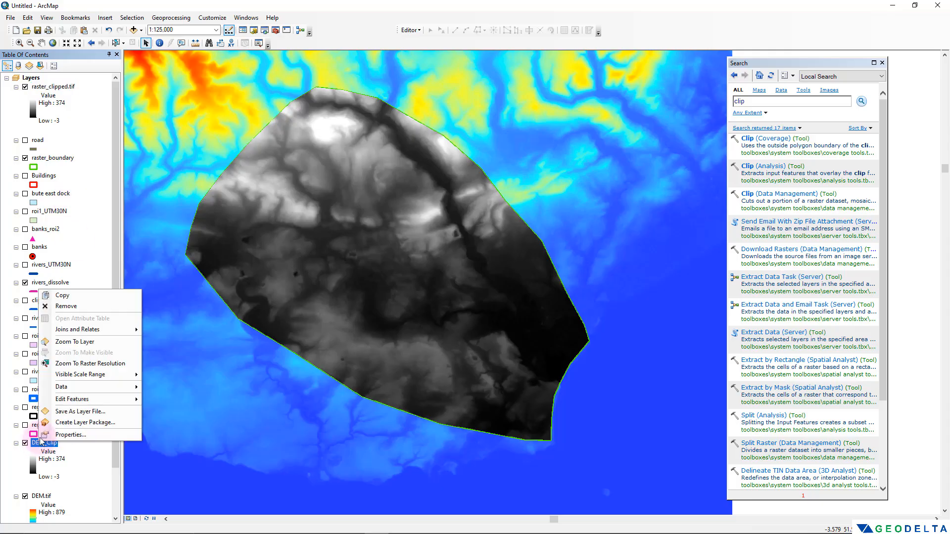
click(77, 306)
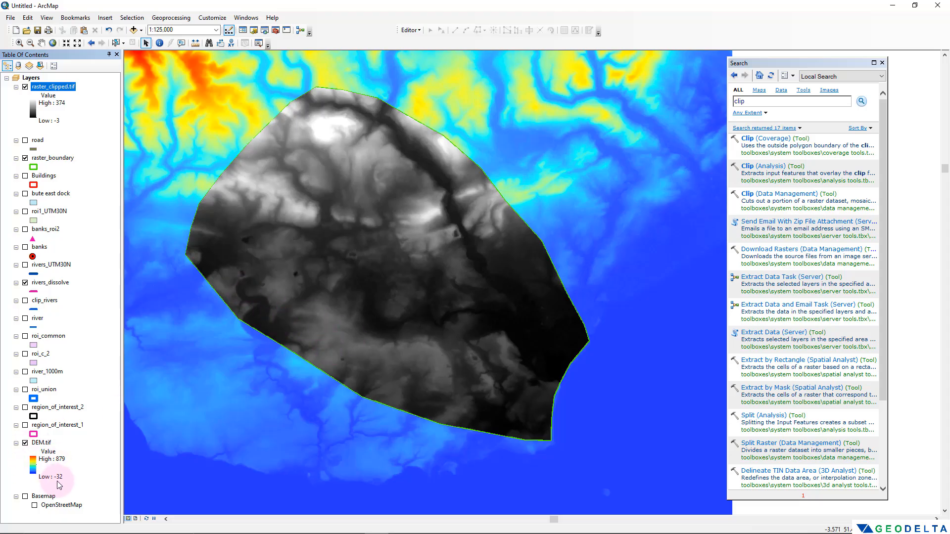
Step: Hide the DEM.tif layer and move rivers_dissolve above raster_clipped.tif in the layer order
click(25, 445)
click(25, 443)
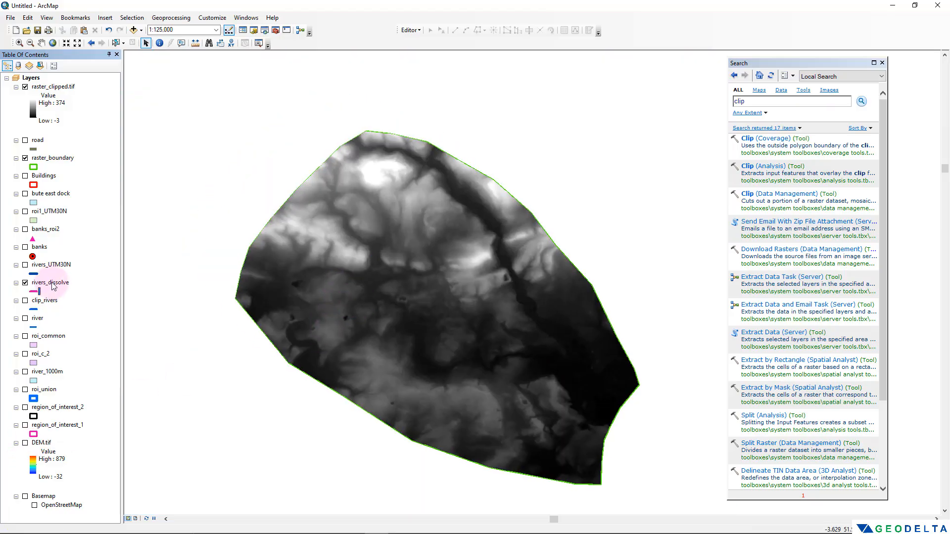
click(52, 284)
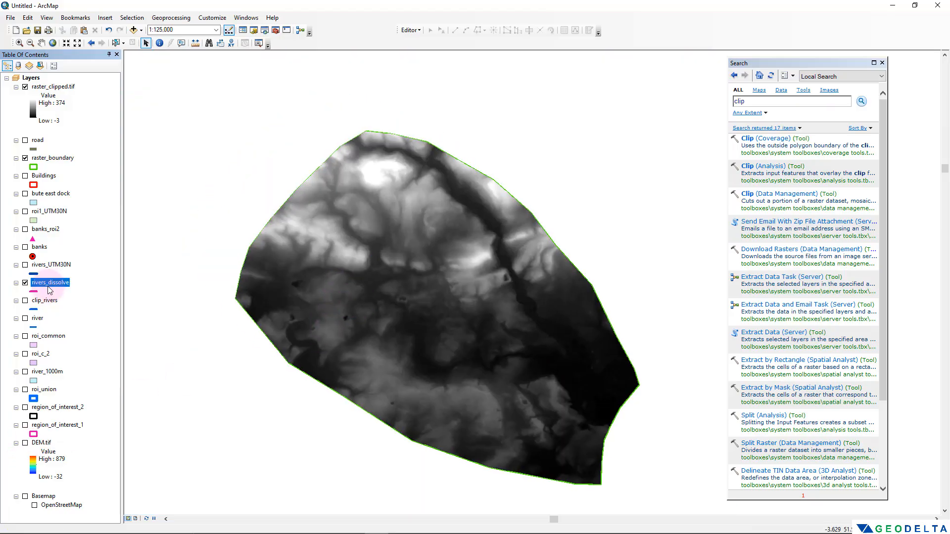
drag(49, 289, 52, 82)
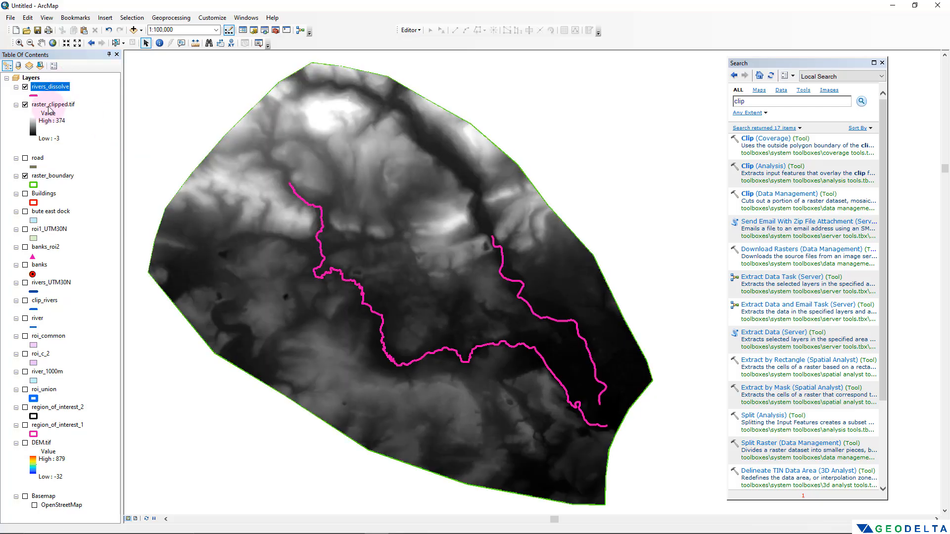
Step: Choose a stretched color ramp running from red through yellow and cyan to blue for raster_clipped.tif
right_click(49, 107)
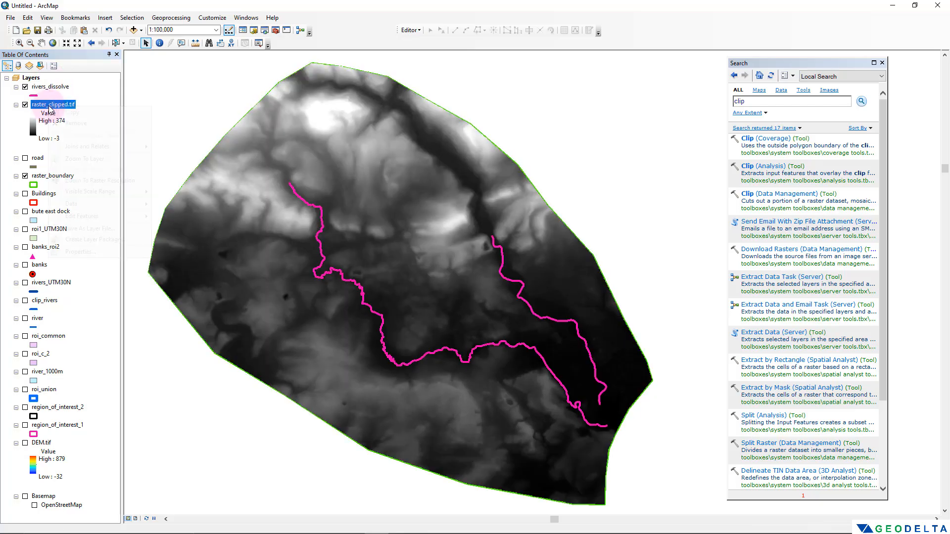
click(99, 252)
click(472, 167)
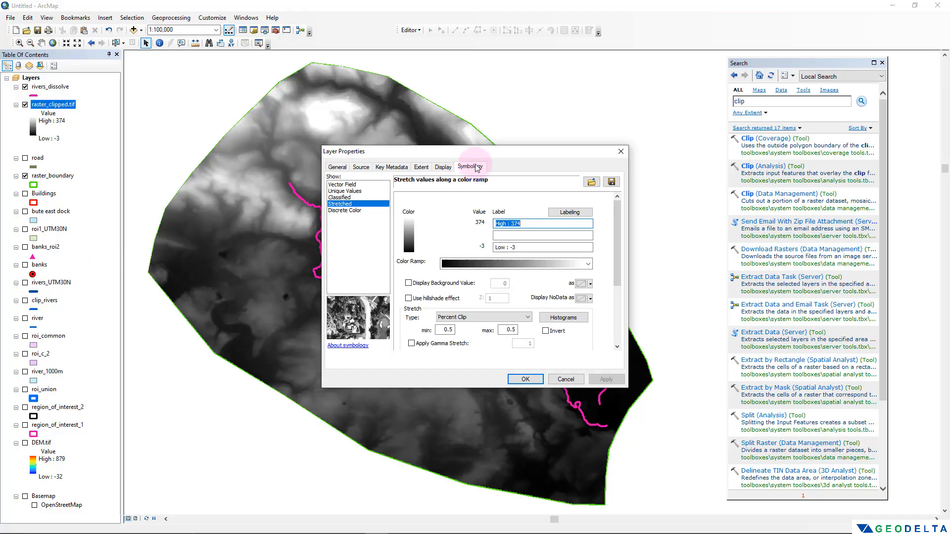
drag(492, 150, 720, 102)
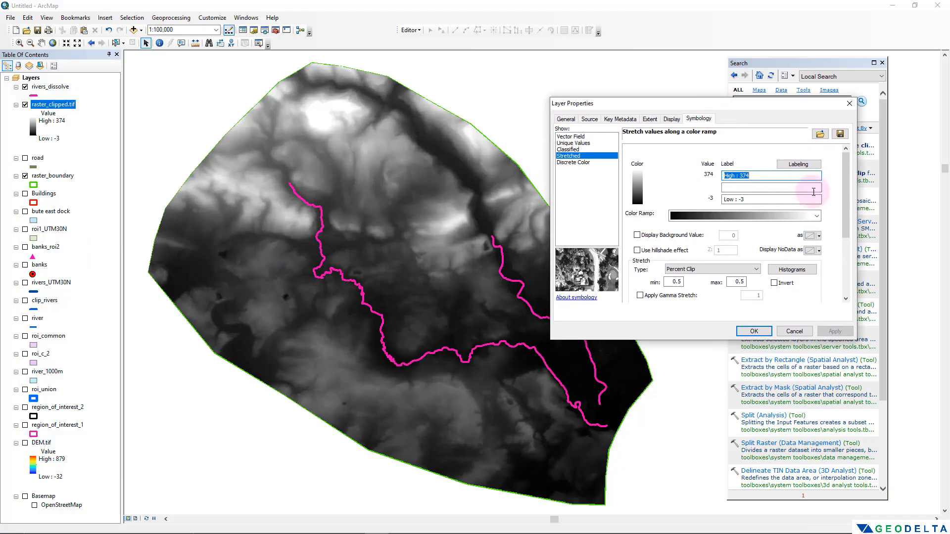
click(816, 216)
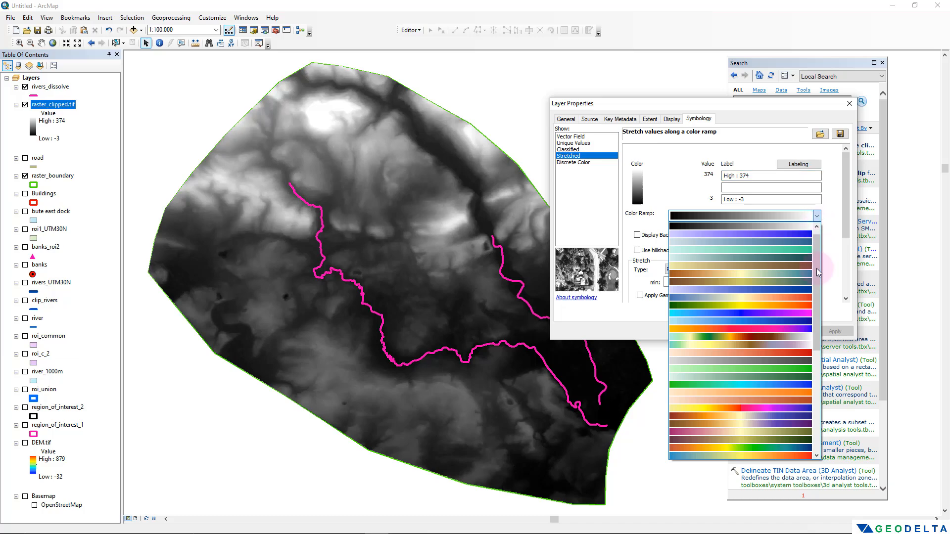
drag(817, 315, 816, 427)
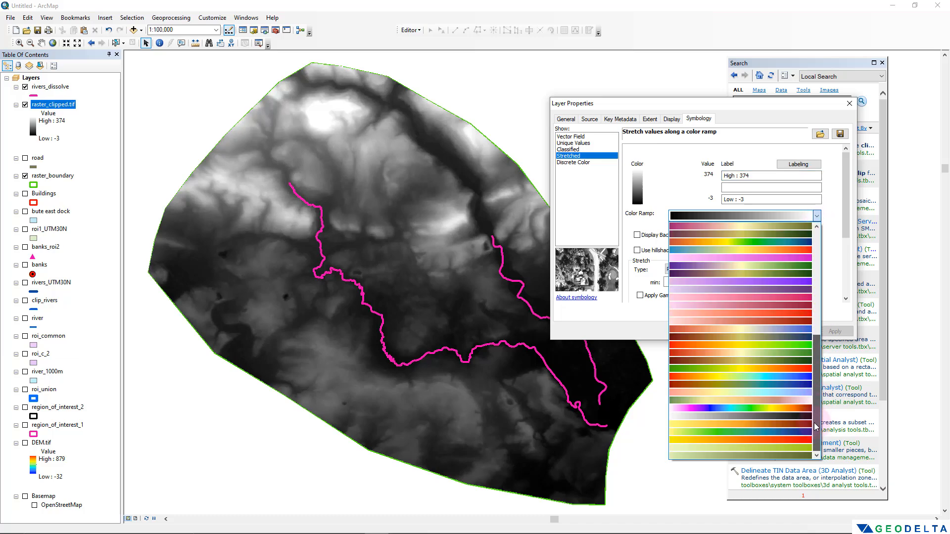
click(765, 378)
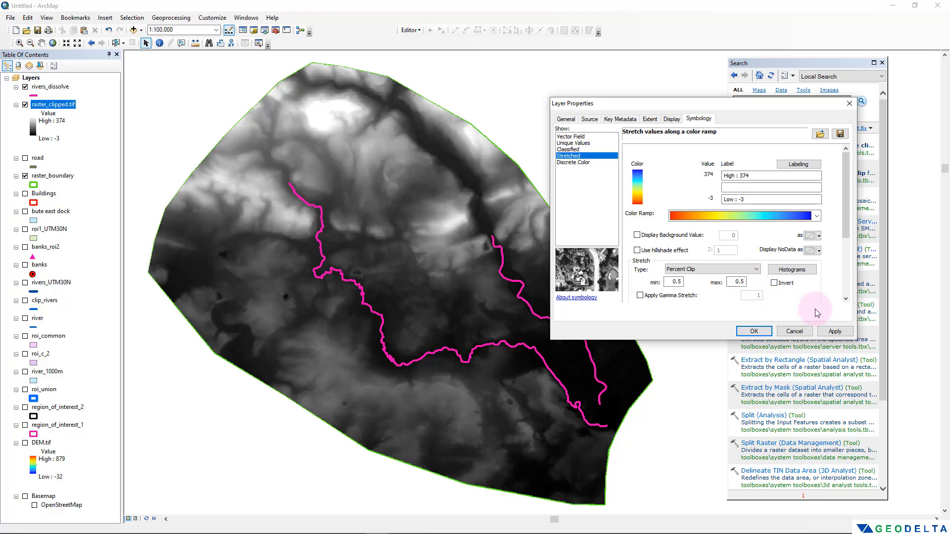
Step: Invert the color ramp of raster_clipped.tif so high elevations are red, and apply the symbology
click(775, 283)
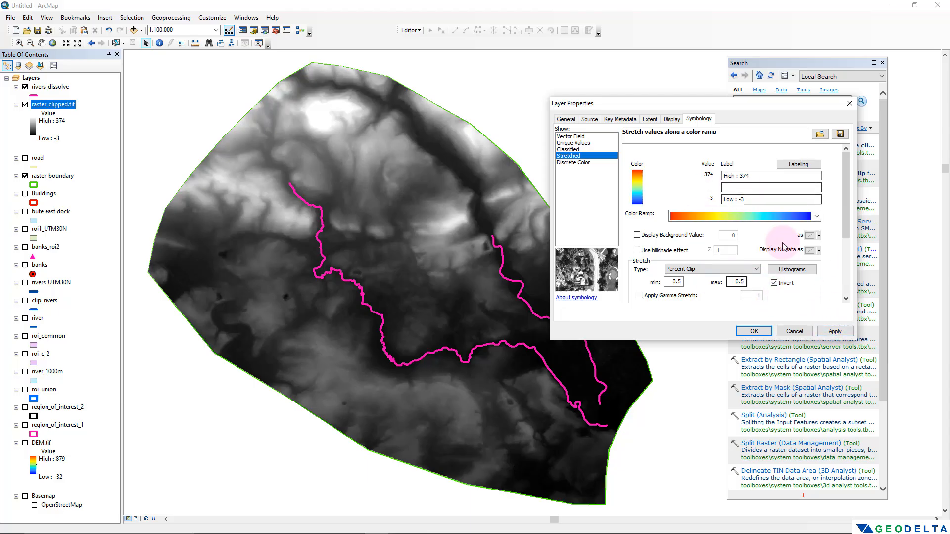
click(835, 331)
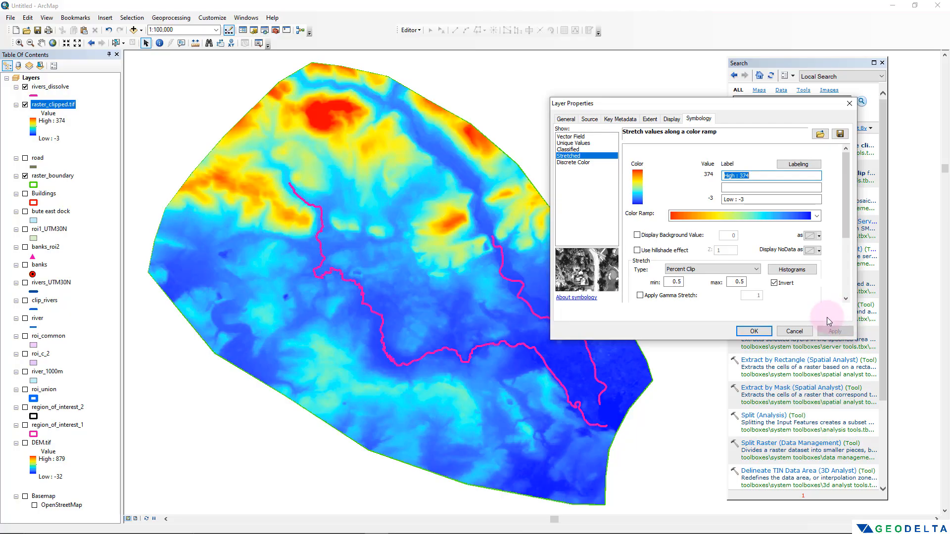
click(754, 331)
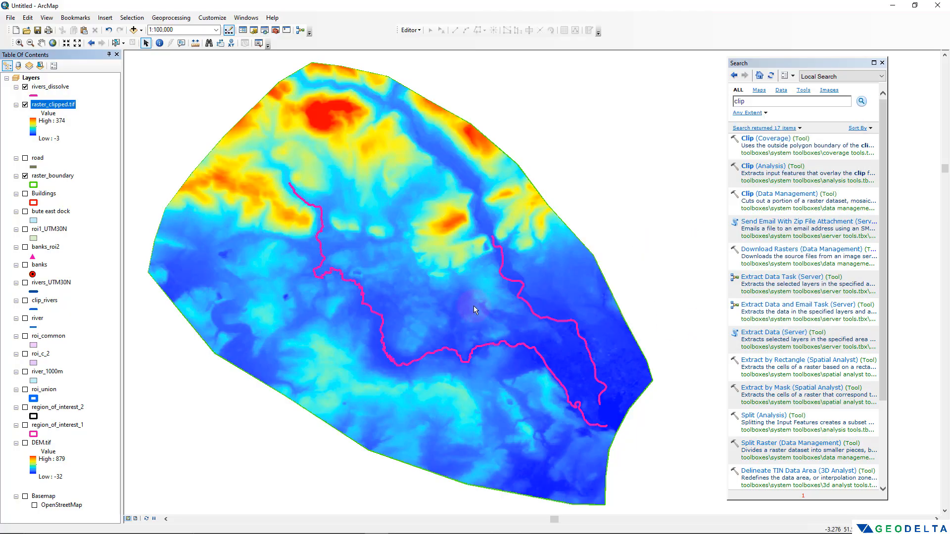
scroll(474, 306, down, 1)
scroll(473, 306, up, 1)
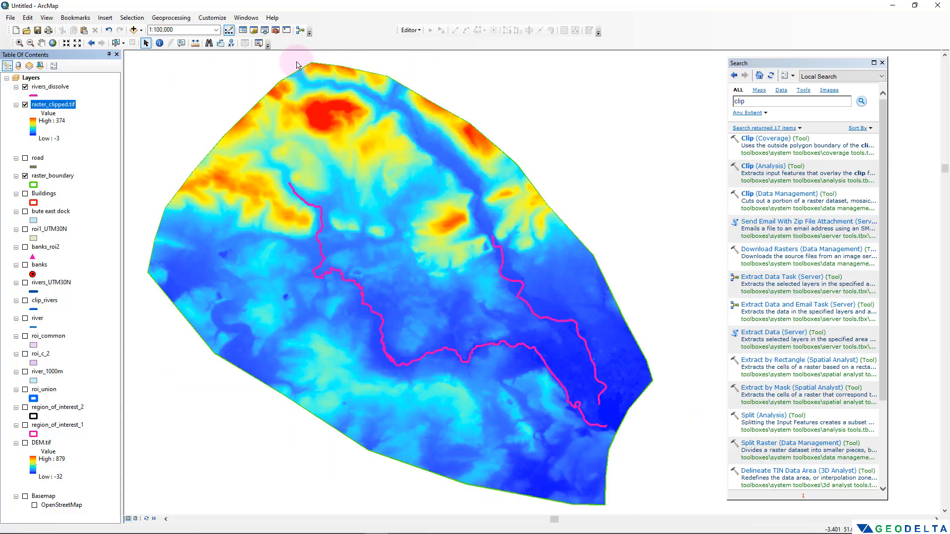
Step: Close the Search window and set the Identify tool to query raster_clipped.tif
click(159, 43)
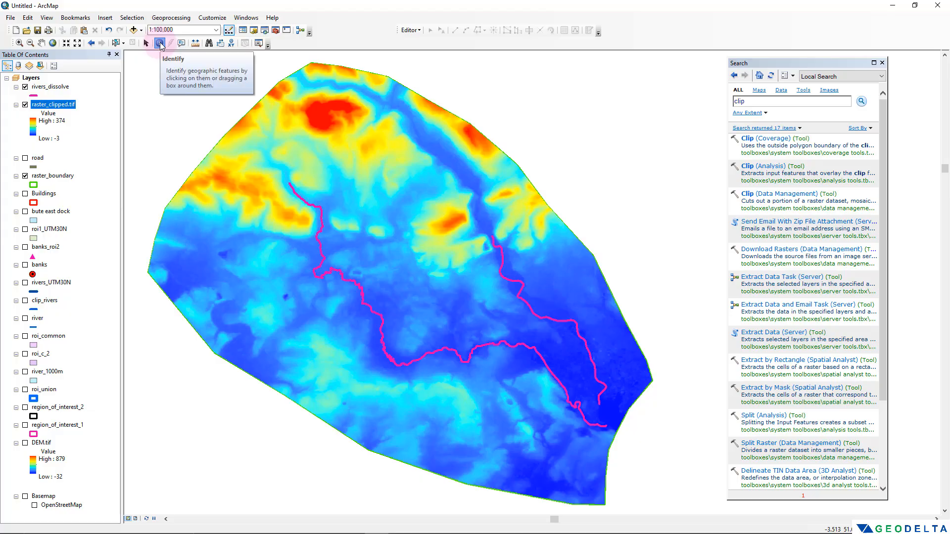
click(882, 63)
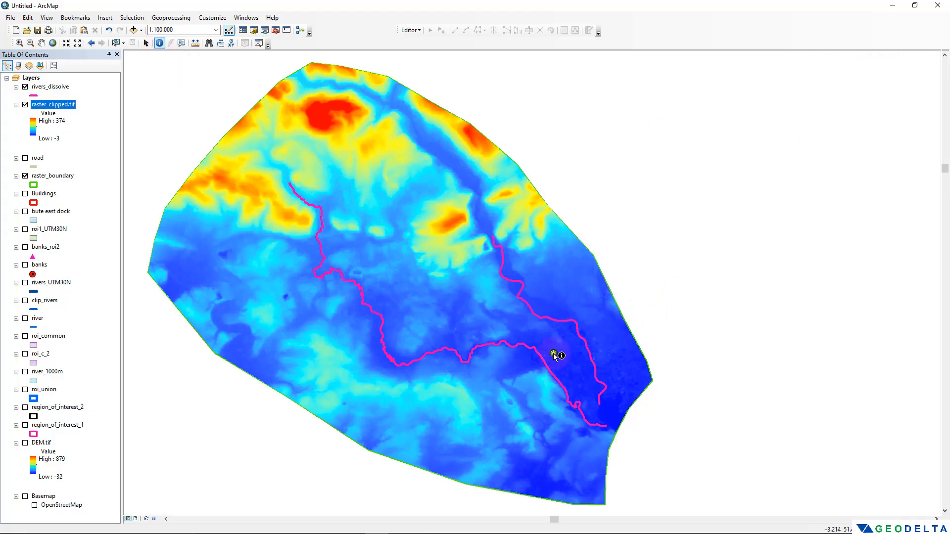
click(554, 355)
click(263, 128)
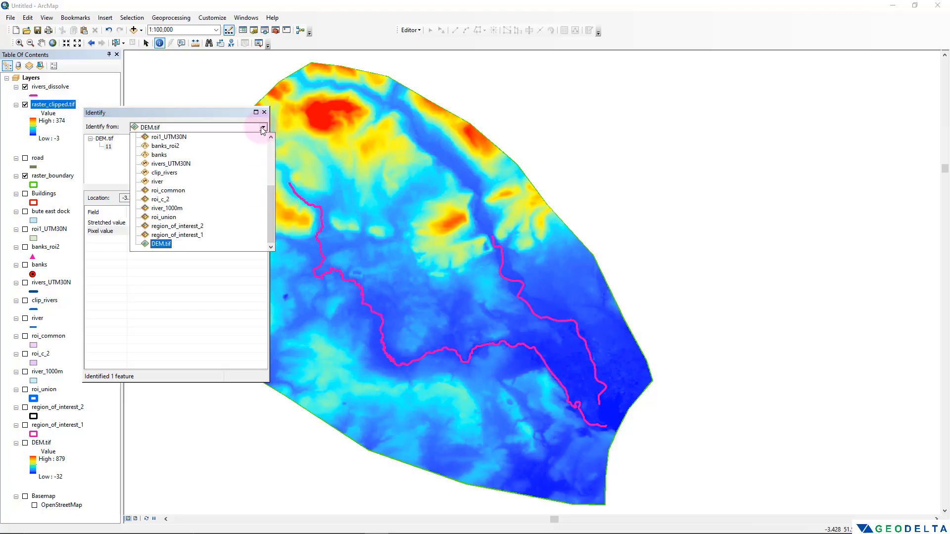
scroll(183, 171, up, 4)
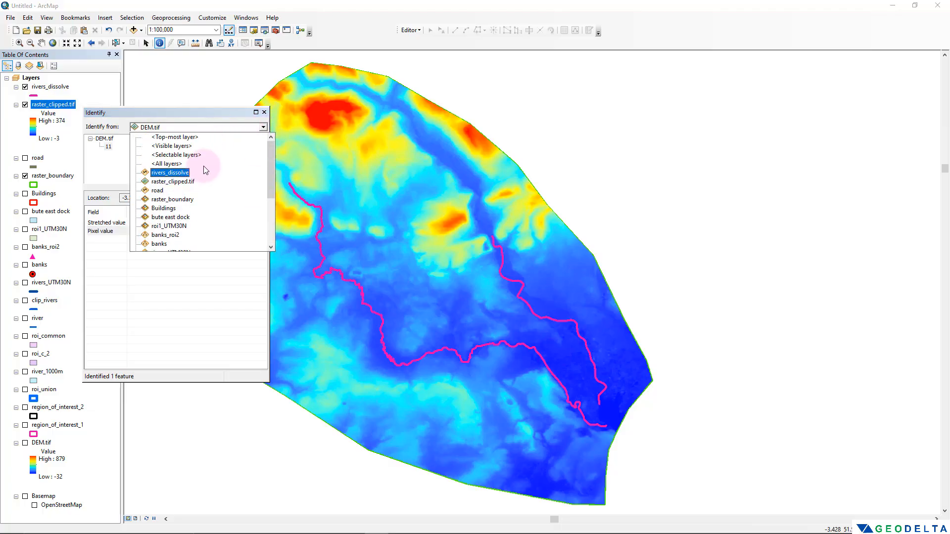
click(173, 182)
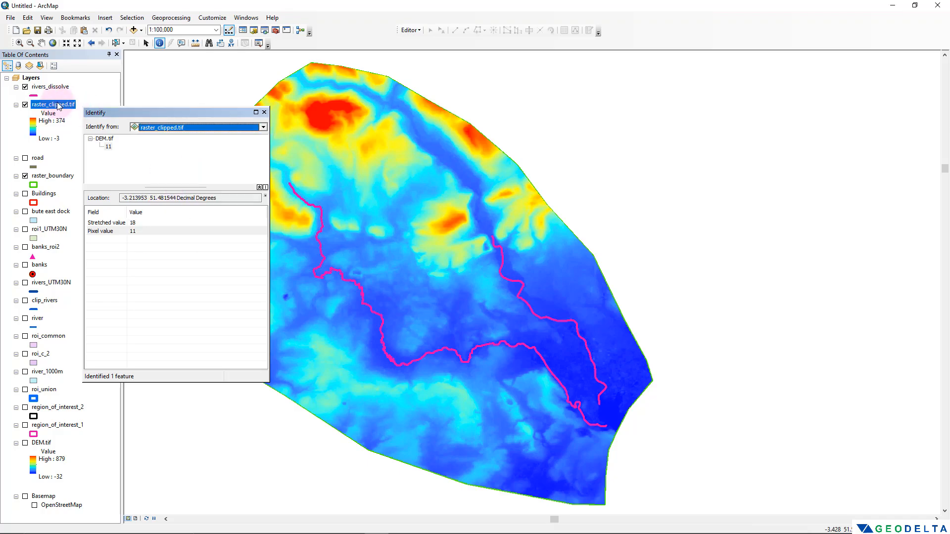
Step: Identify the pixel value of raster_clipped.tif in the large red area in the north of the raster
click(318, 115)
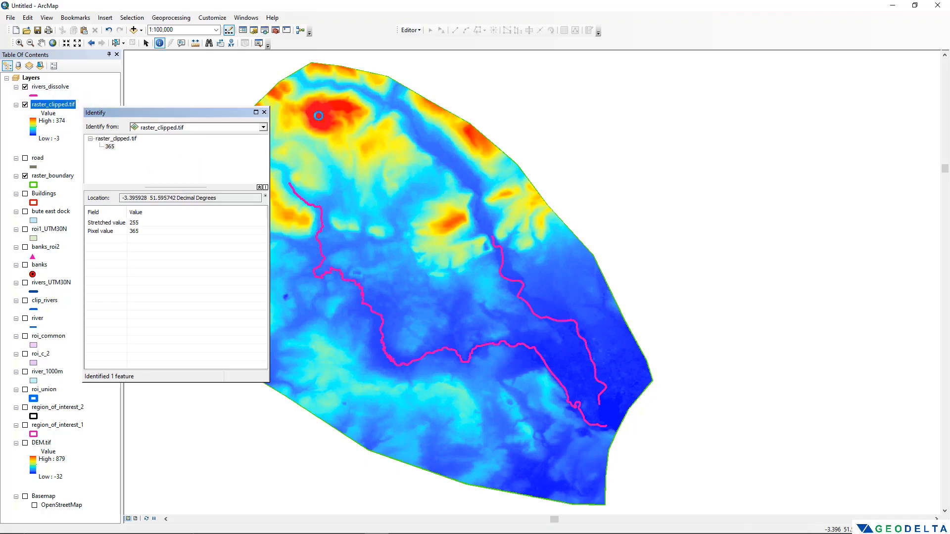
click(138, 234)
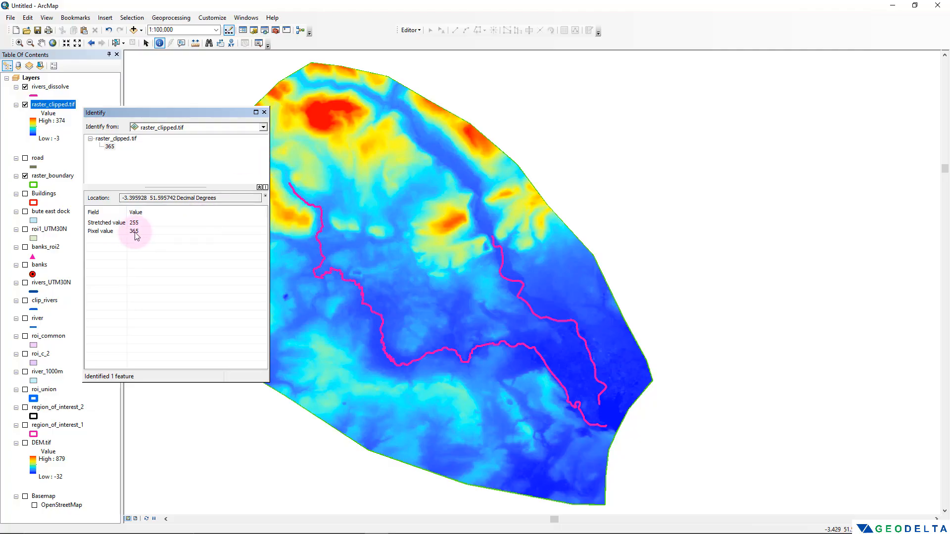
click(140, 232)
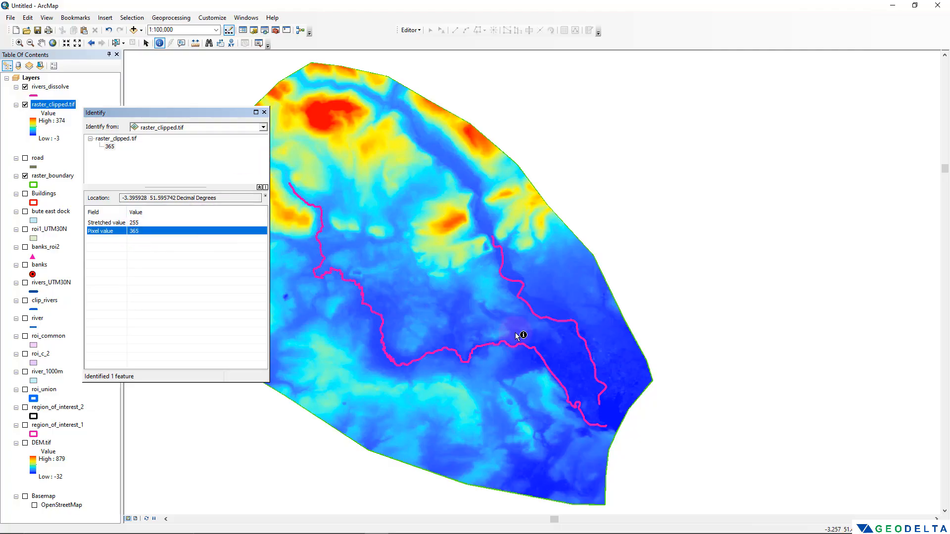
Step: Identify the pixel values of raster_clipped.tif at several points around the river mouths in the southeast
drag(601, 361, 522, 263)
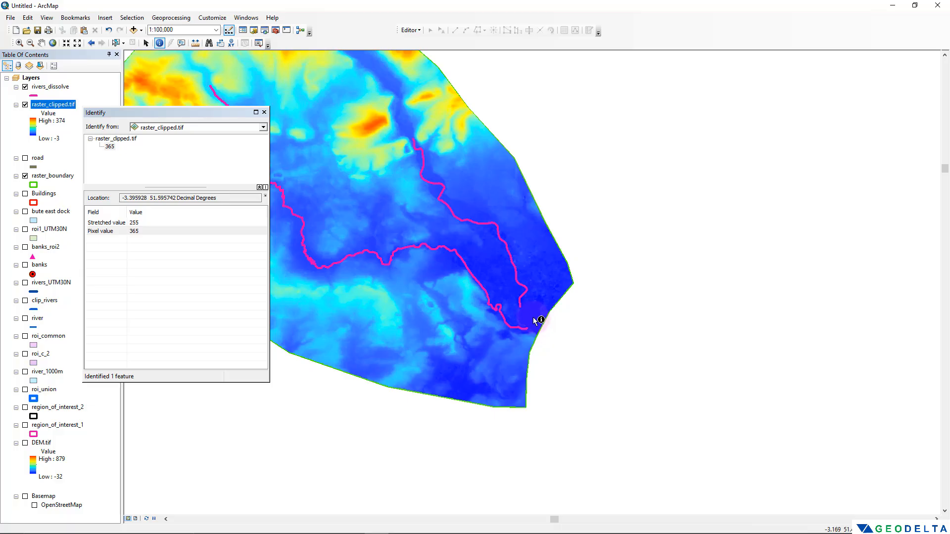
scroll(535, 320, up, 2)
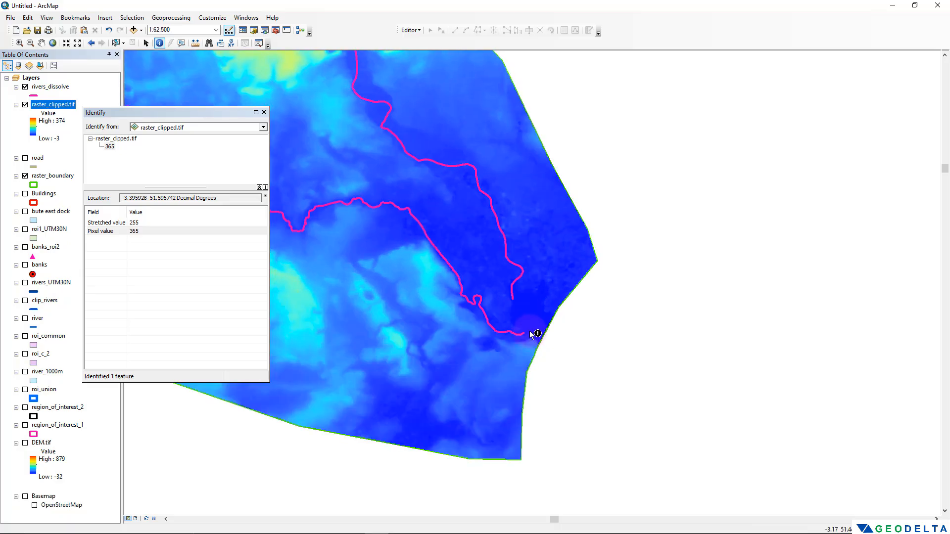
click(530, 331)
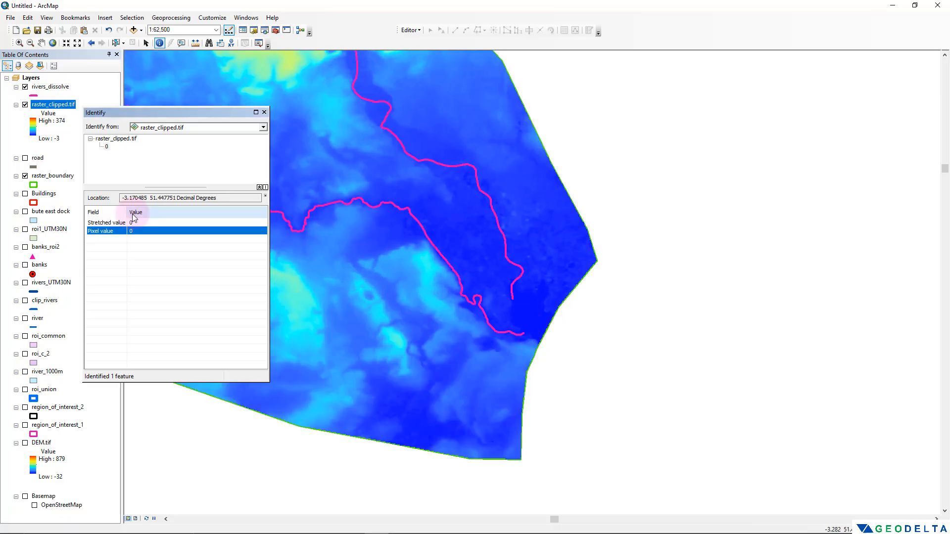
click(136, 236)
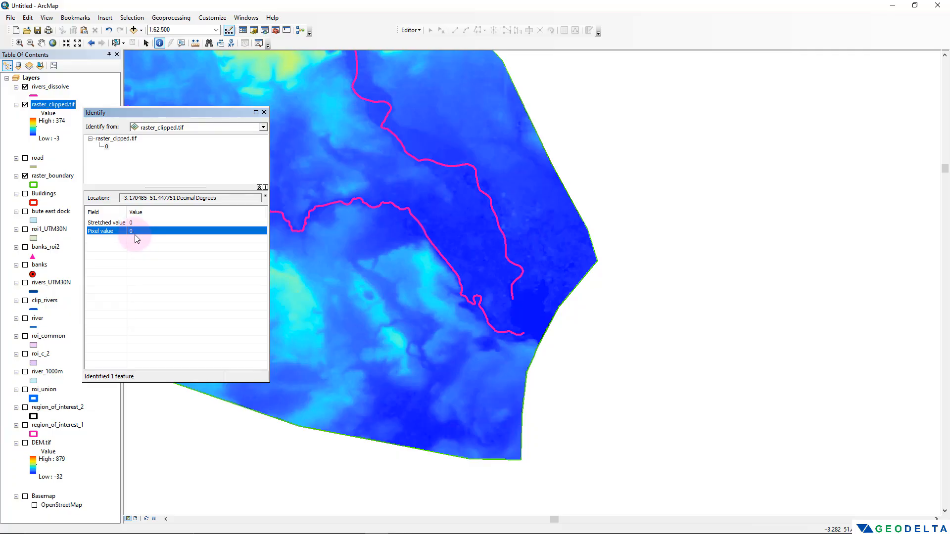
click(546, 310)
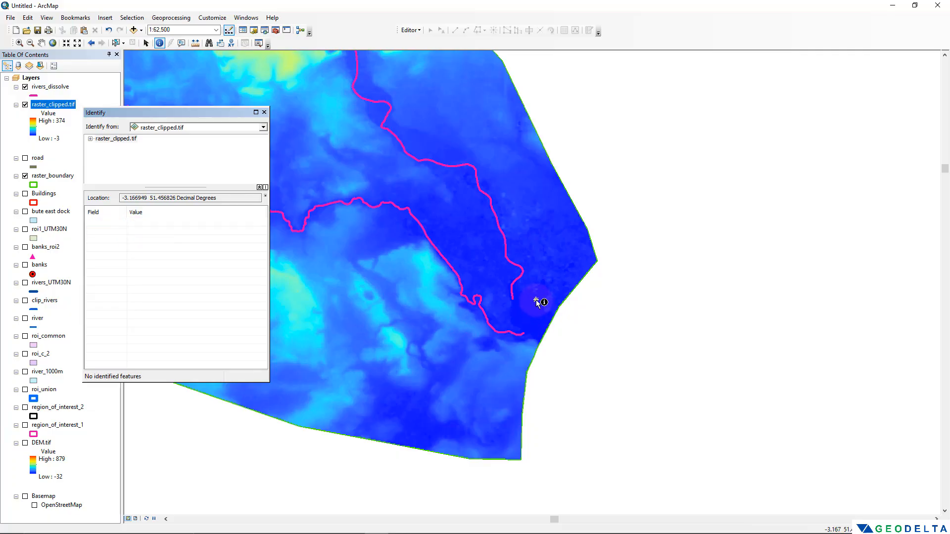
click(533, 312)
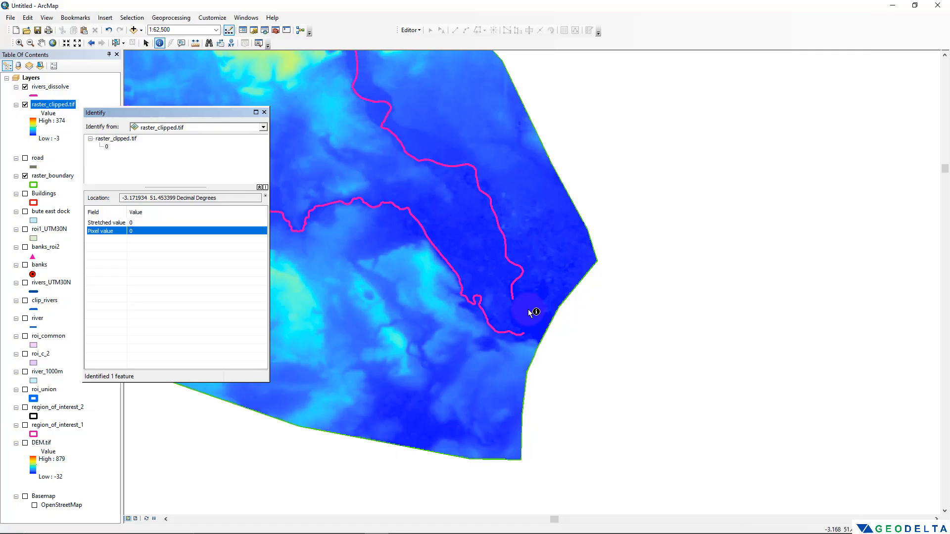
click(517, 315)
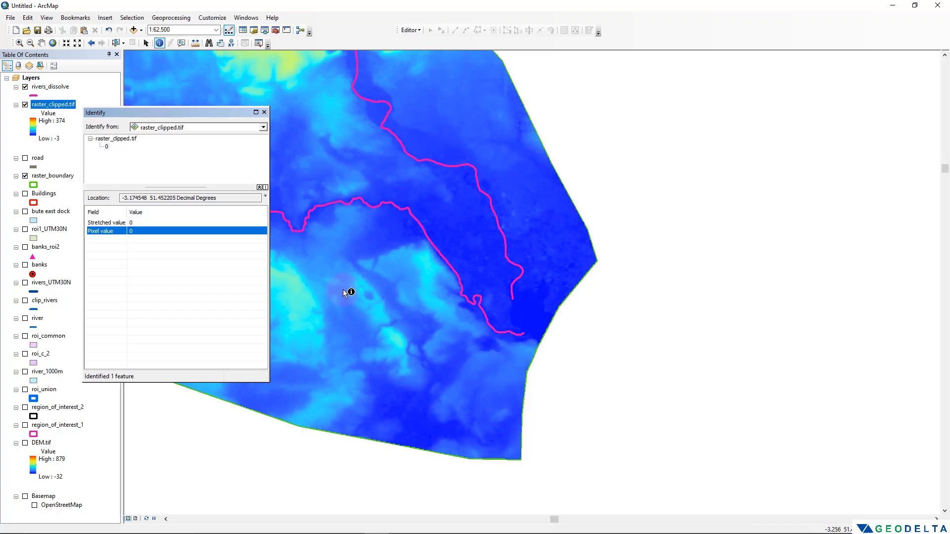
click(137, 231)
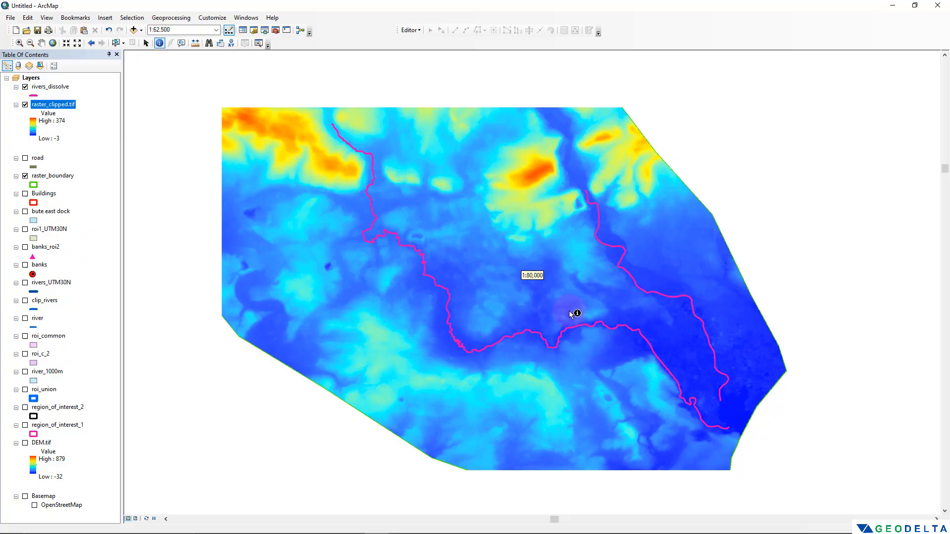
Step: Review which ArcMap extensions are enabled, checking 3D Analyst and Spatial Analyst, and close the list
scroll(569, 311, down, 2)
scroll(569, 315, up, 2)
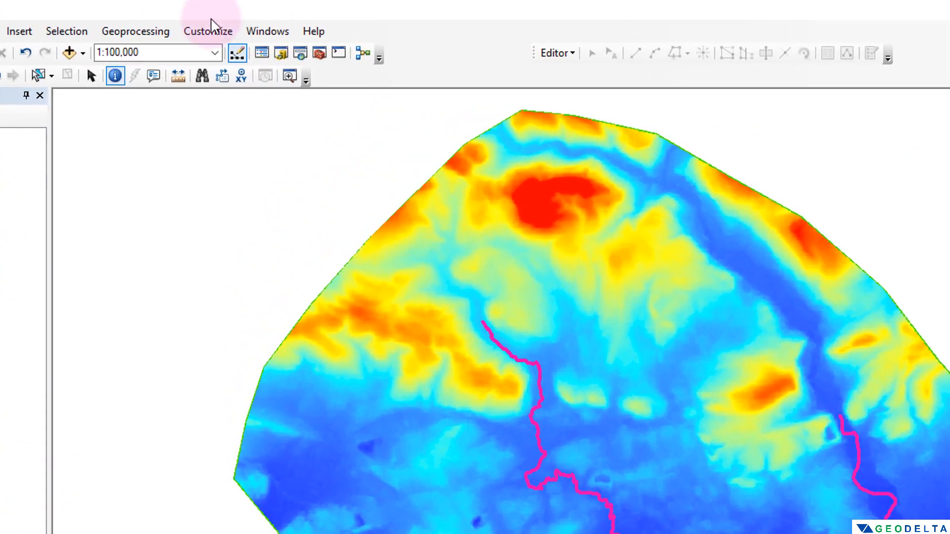
click(212, 18)
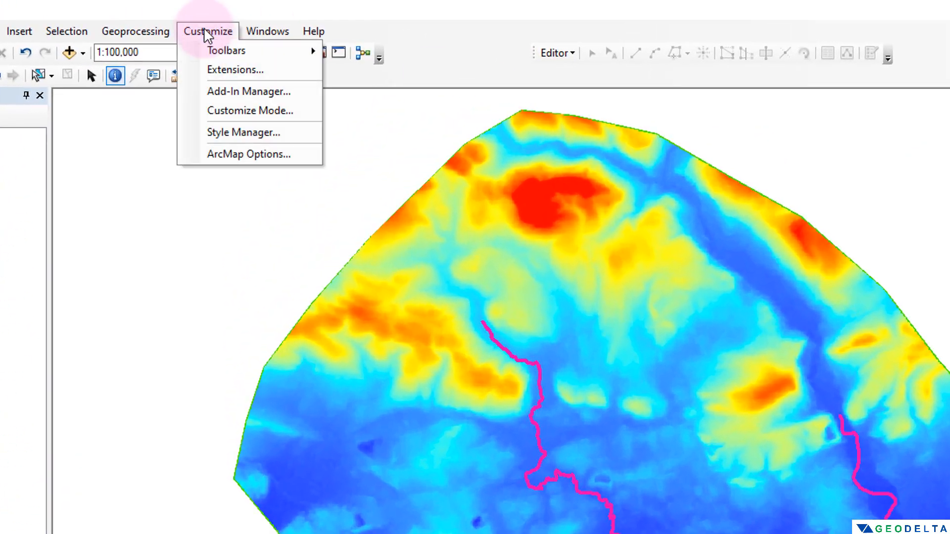
click(232, 73)
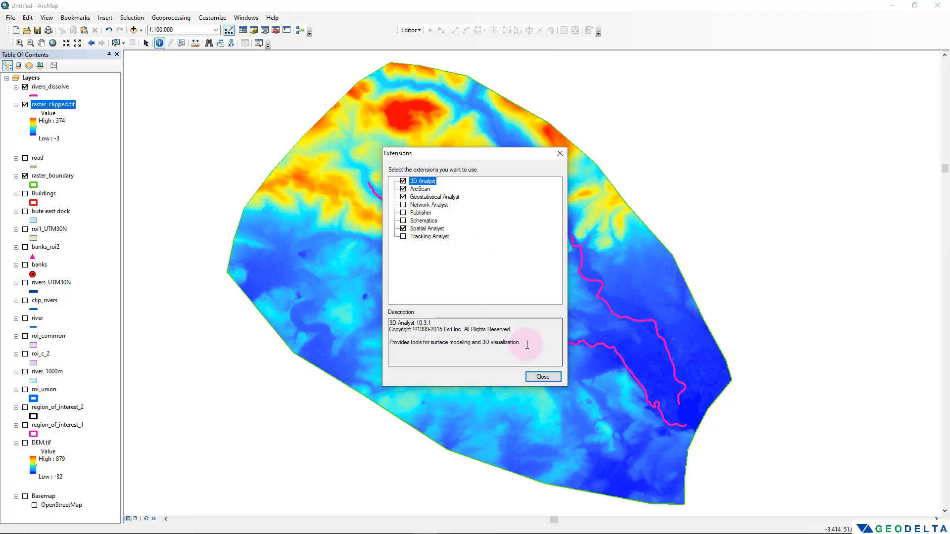
click(542, 376)
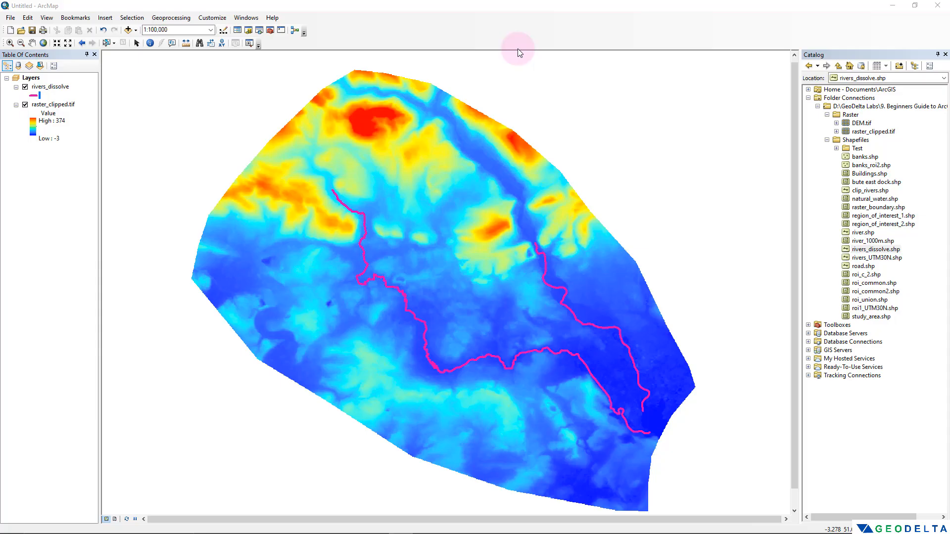
click(55, 105)
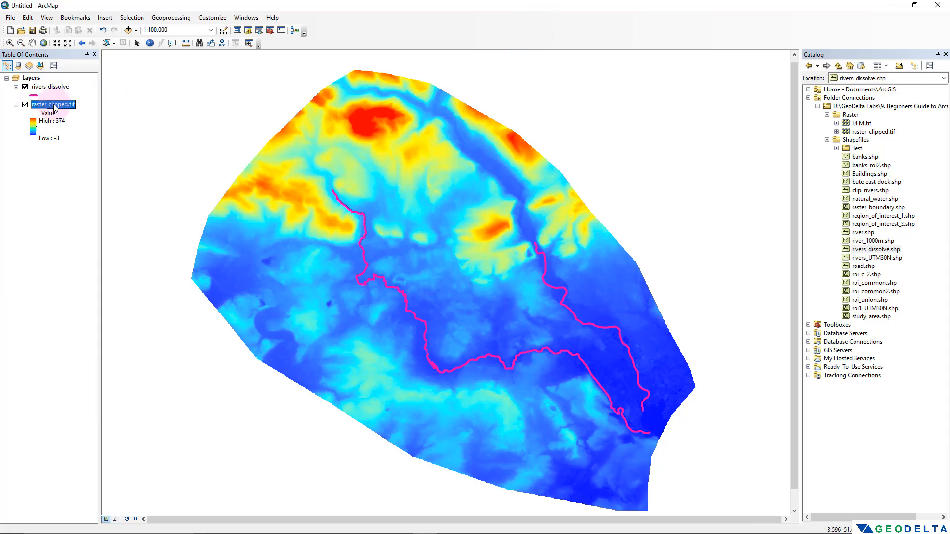
click(57, 87)
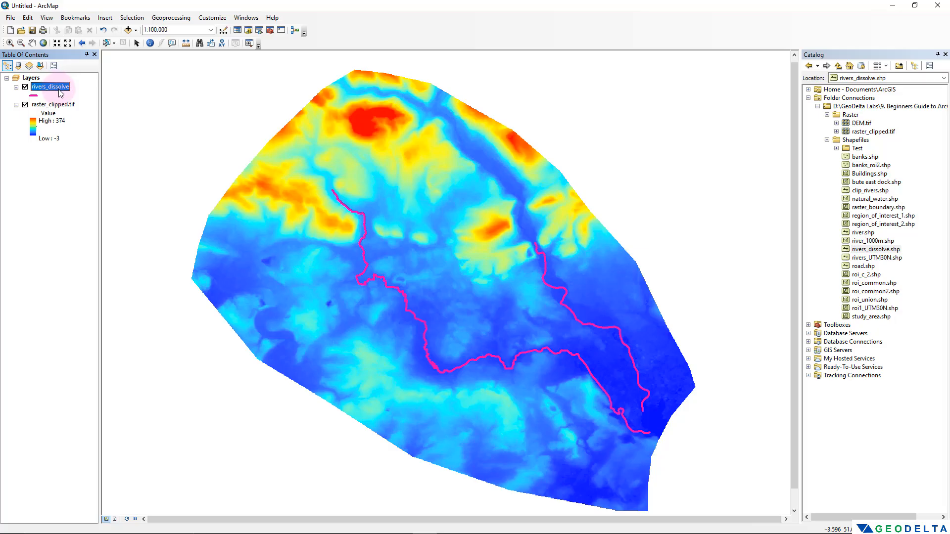
drag(470, 307, 445, 282)
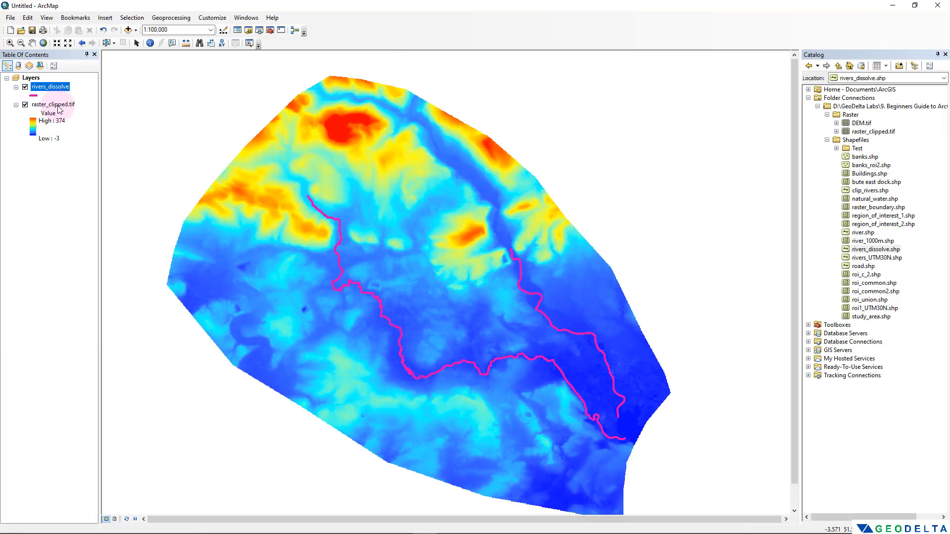
Step: Review the source properties of raster_clipped.tif, including its spatial reference, and close the layer properties
right_click(58, 109)
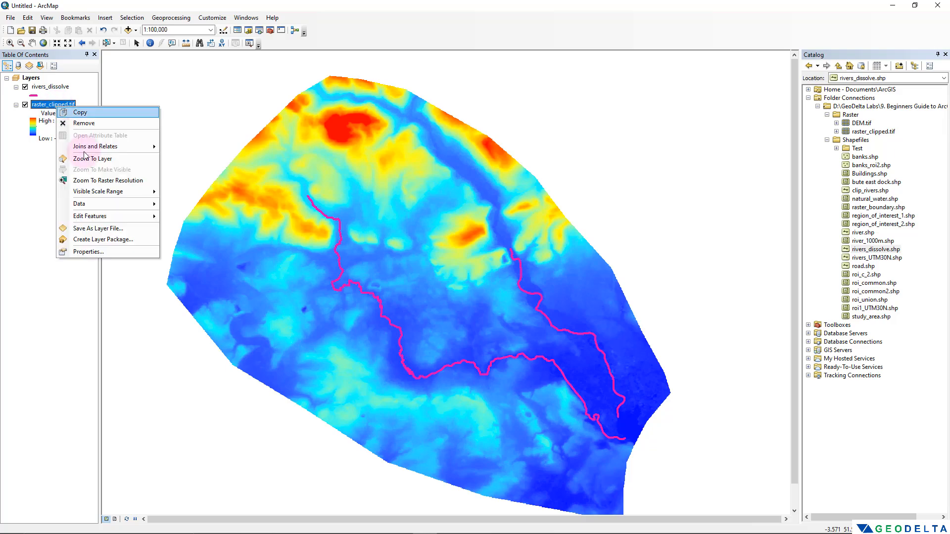
click(97, 249)
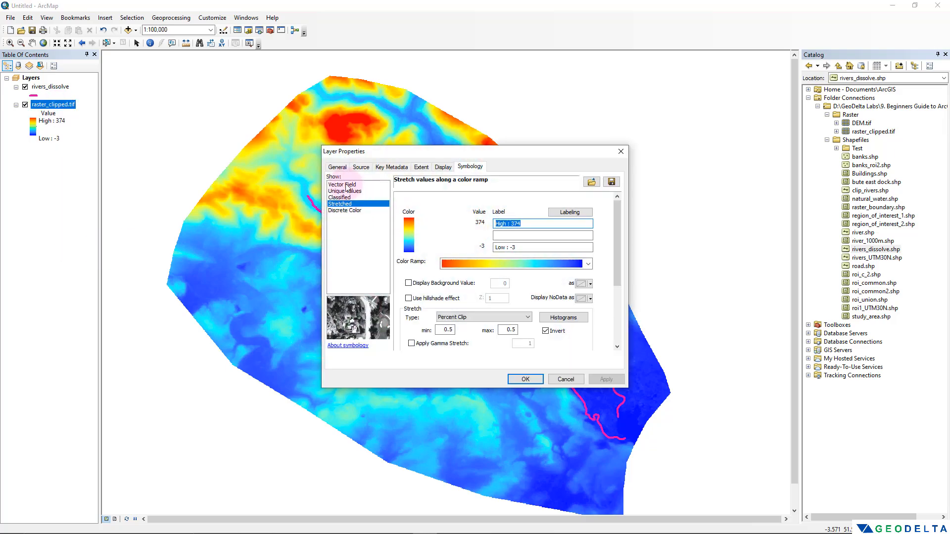
click(337, 167)
click(361, 167)
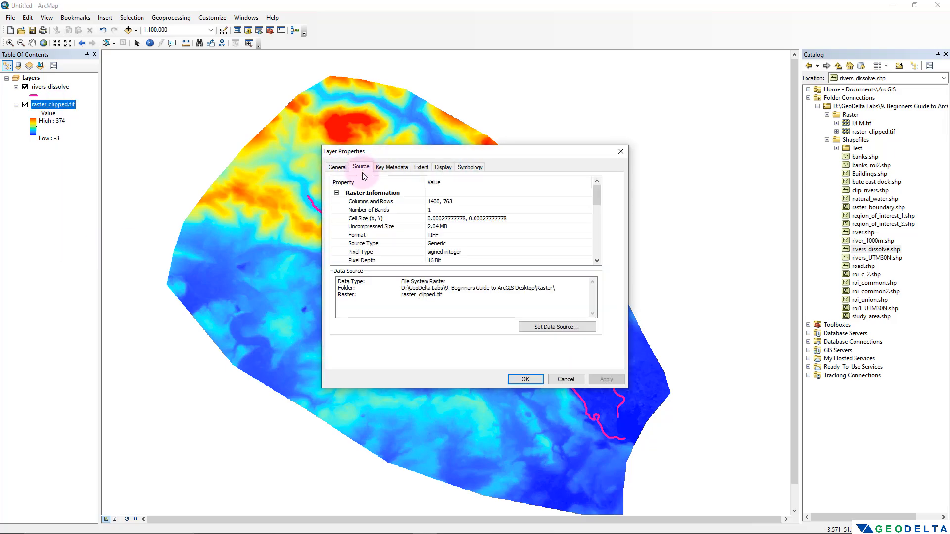
scroll(451, 213, down, 5)
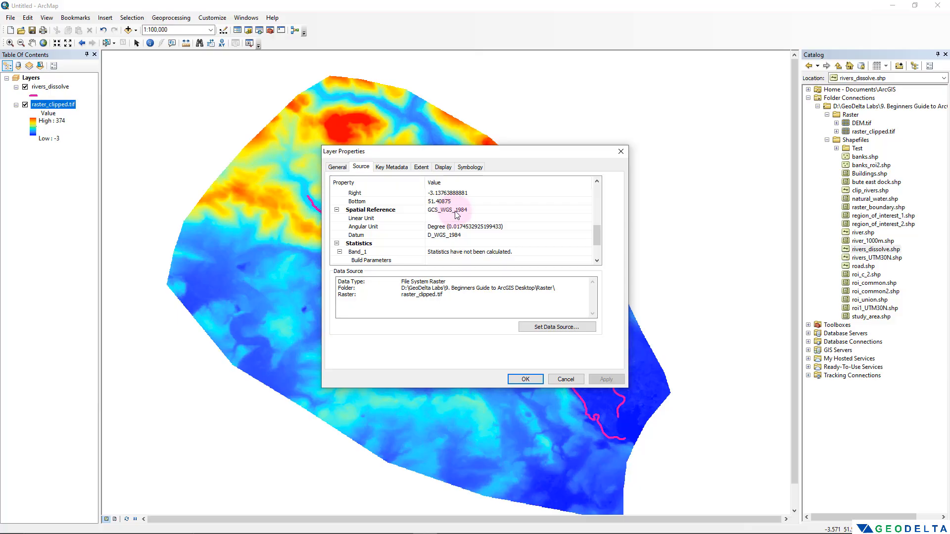
click(619, 155)
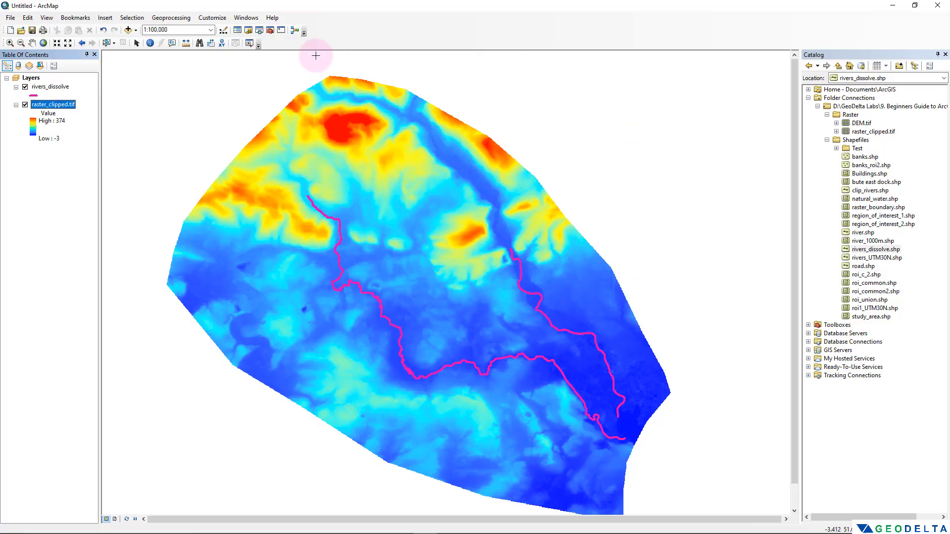
Step: Search for "project raster" in an enlarged, undocked Search window and open the Project Raster tool
click(259, 31)
drag(846, 54, 693, 72)
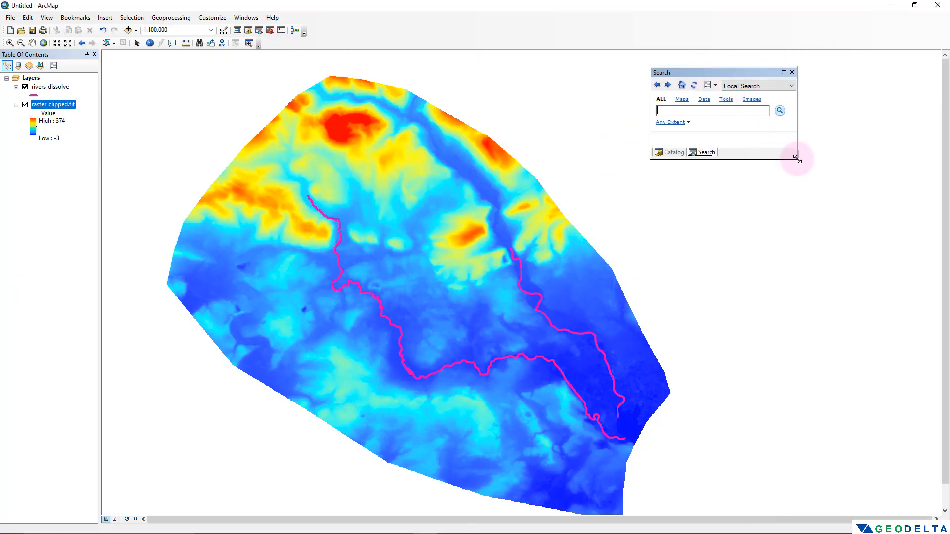
drag(797, 159, 830, 312)
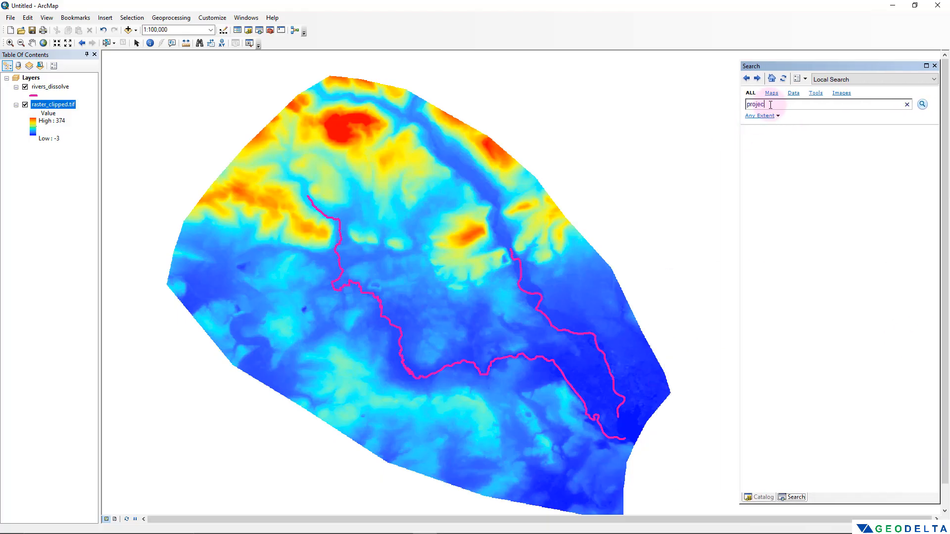
key(Return)
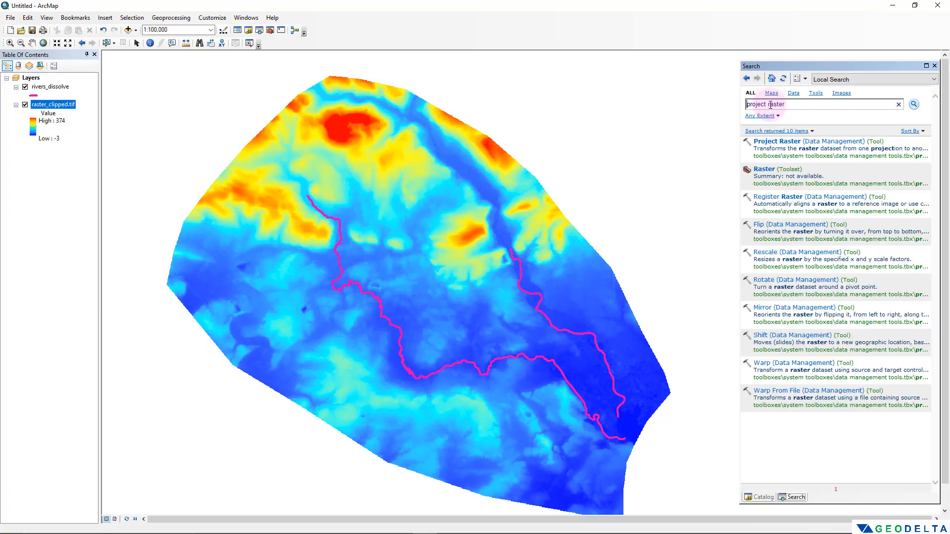
click(783, 145)
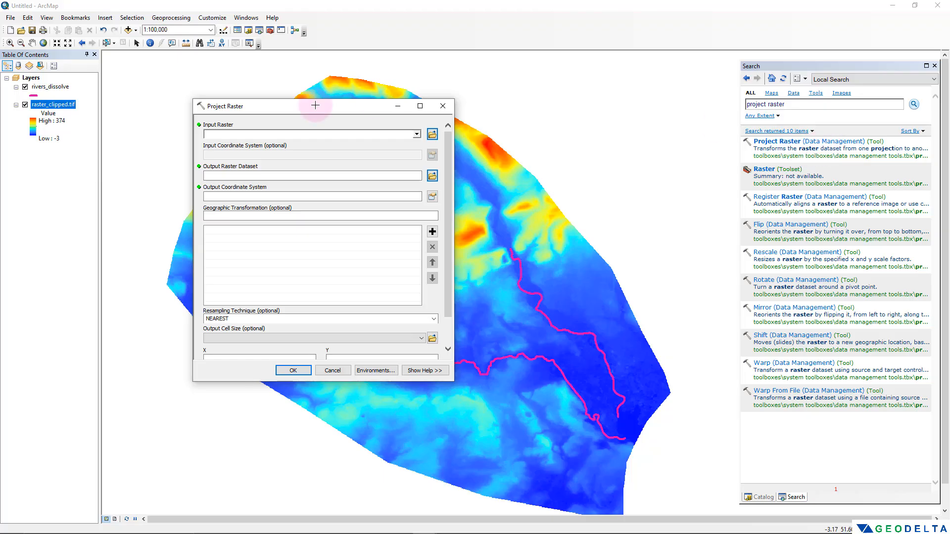
Step: Use raster_clipped.tif as the input raster and set the output dataset to raster_UTM30N in the Raster folder
drag(54, 106, 227, 134)
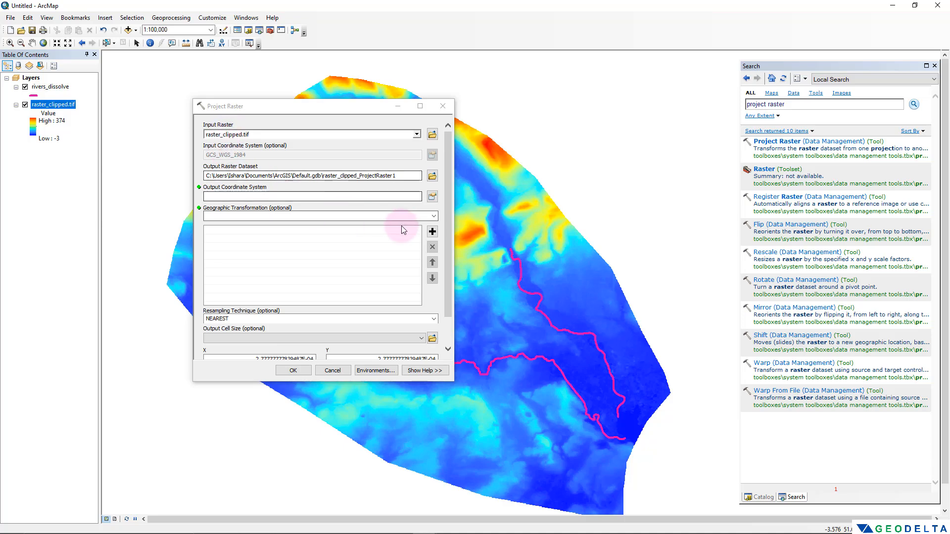
click(432, 176)
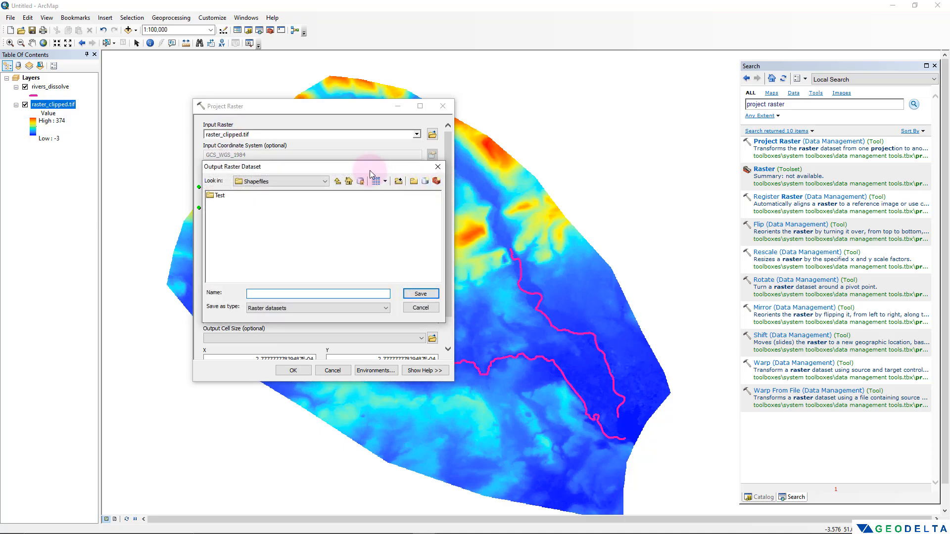
drag(369, 170, 369, 167)
click(337, 179)
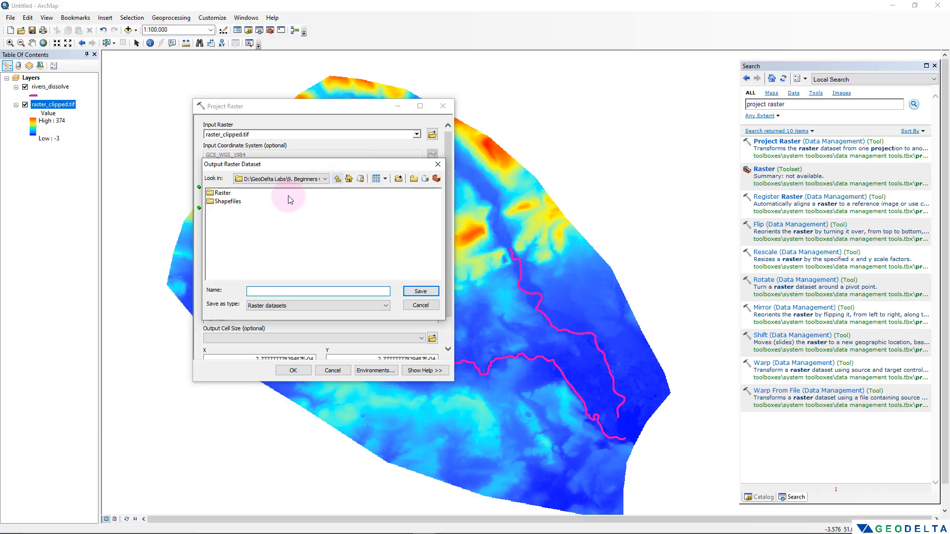
double_click(223, 193)
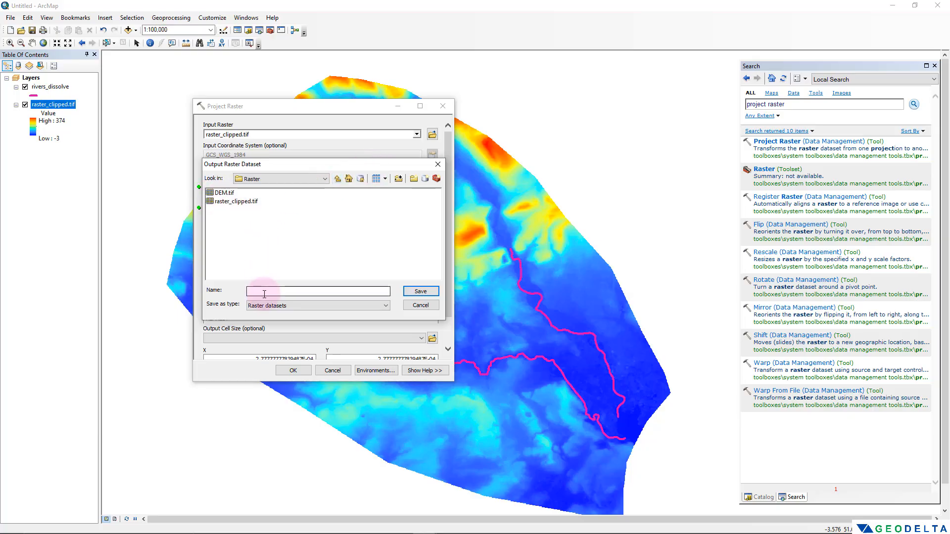
click(265, 293)
text(raster)
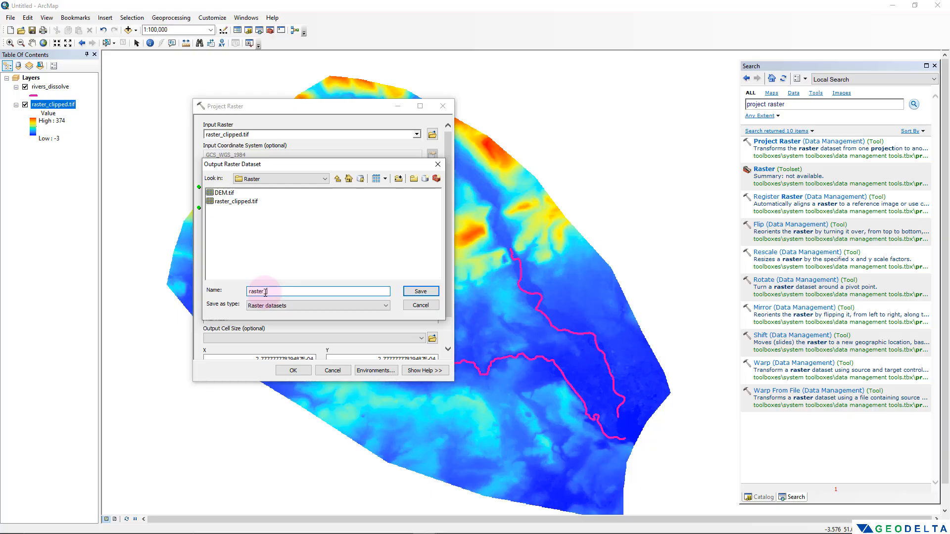
text(_UTM30N)
click(419, 291)
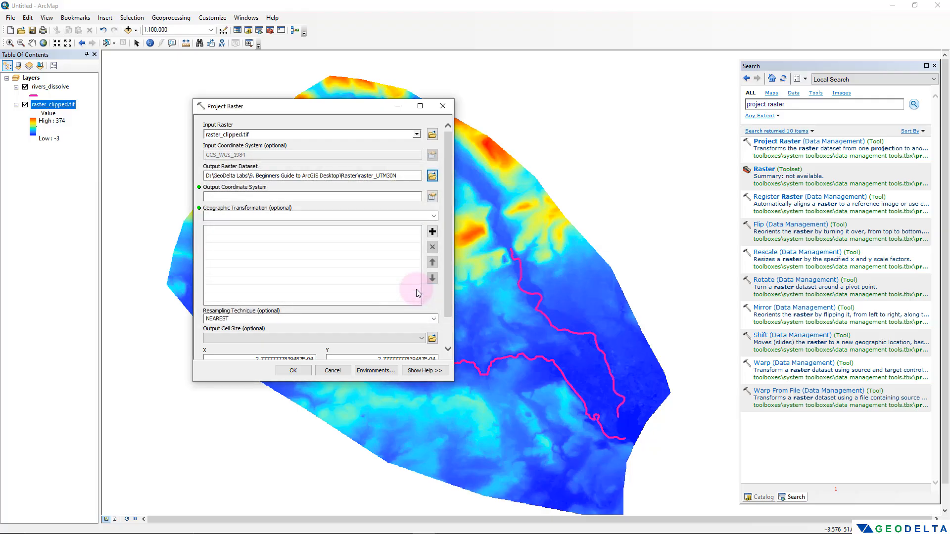
Step: Set the output coordinate system to WGS 1984 Complex UTM Zone 30N and run Project Raster
click(432, 197)
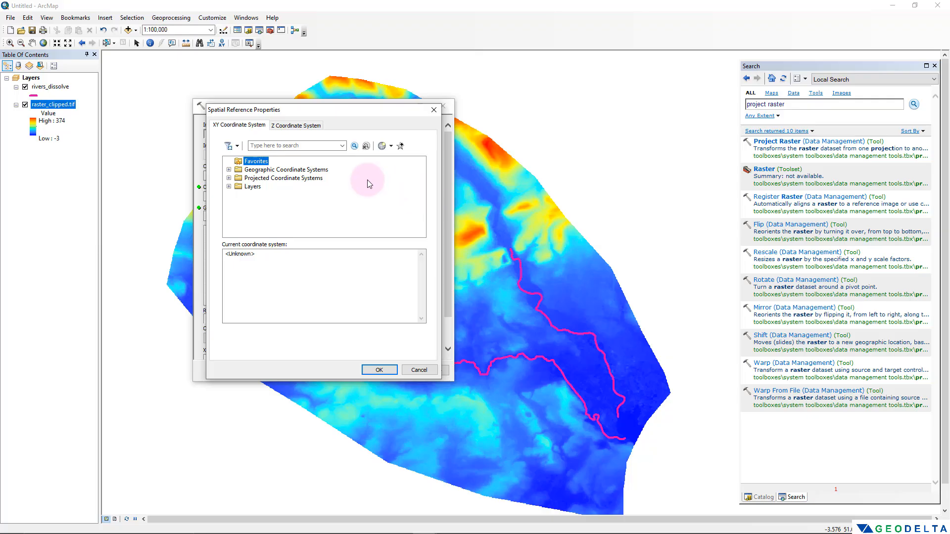
double_click(271, 179)
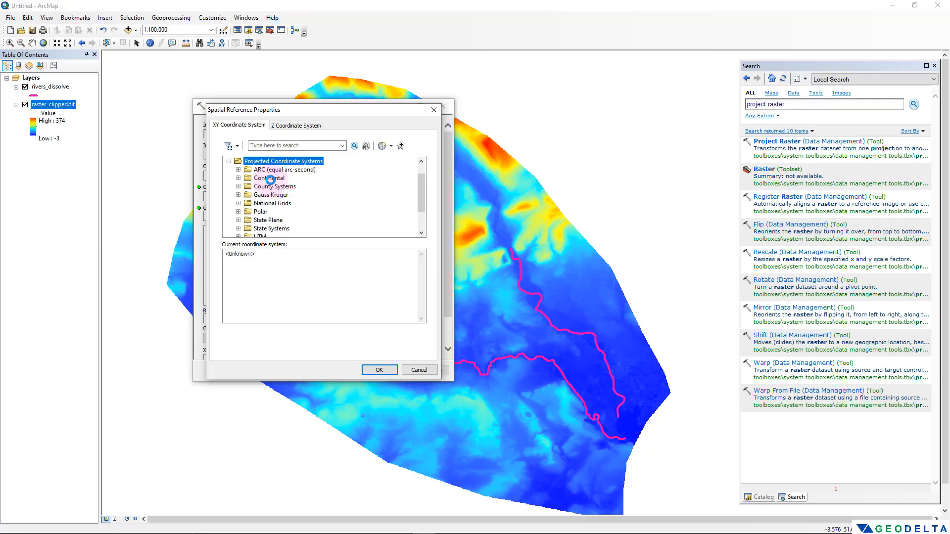
scroll(264, 208, down, 3)
double_click(262, 203)
scroll(265, 205, down, 4)
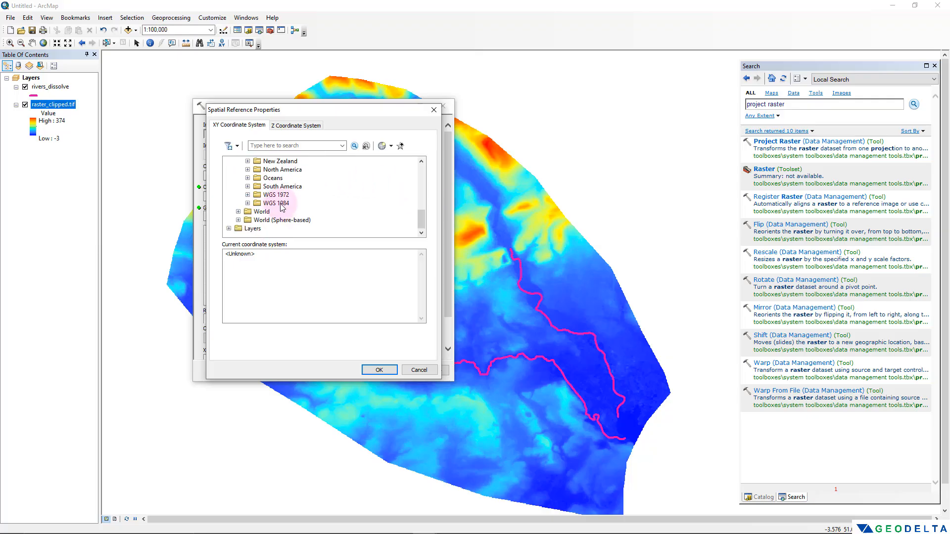
double_click(280, 203)
scroll(290, 206, down, 1)
double_click(306, 195)
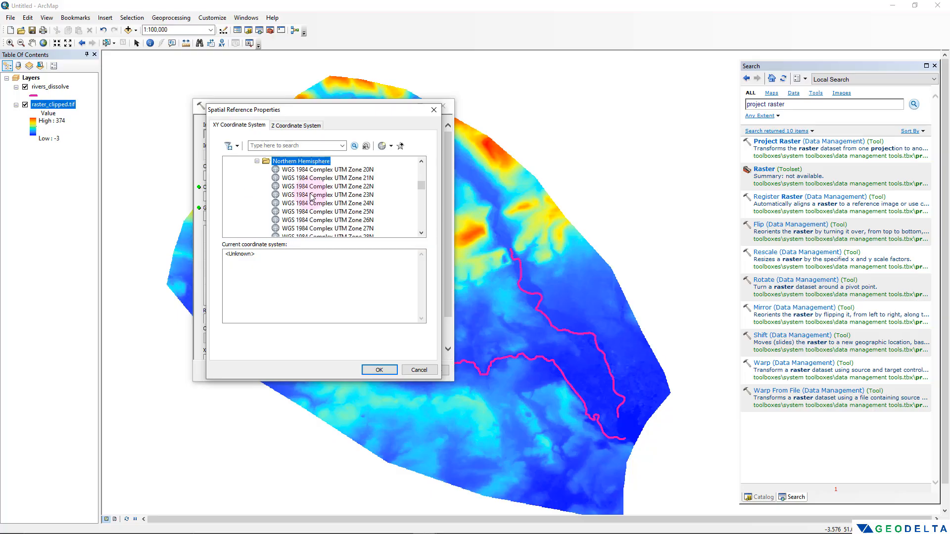
scroll(317, 197, down, 2)
click(368, 203)
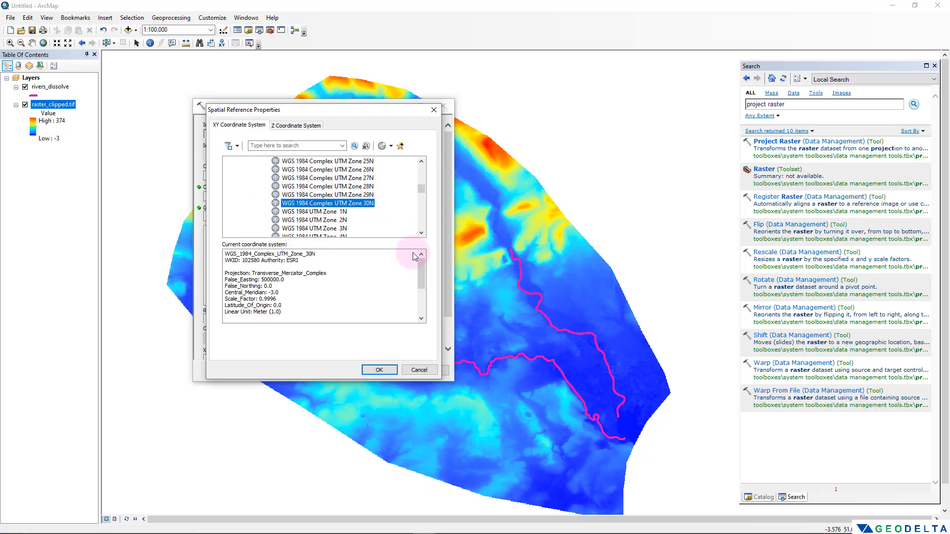
click(379, 369)
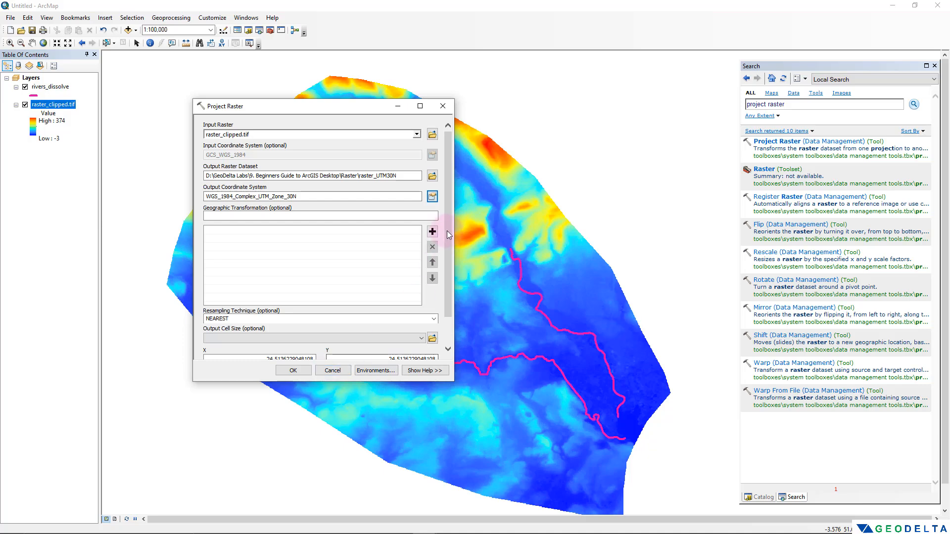
drag(446, 231, 448, 283)
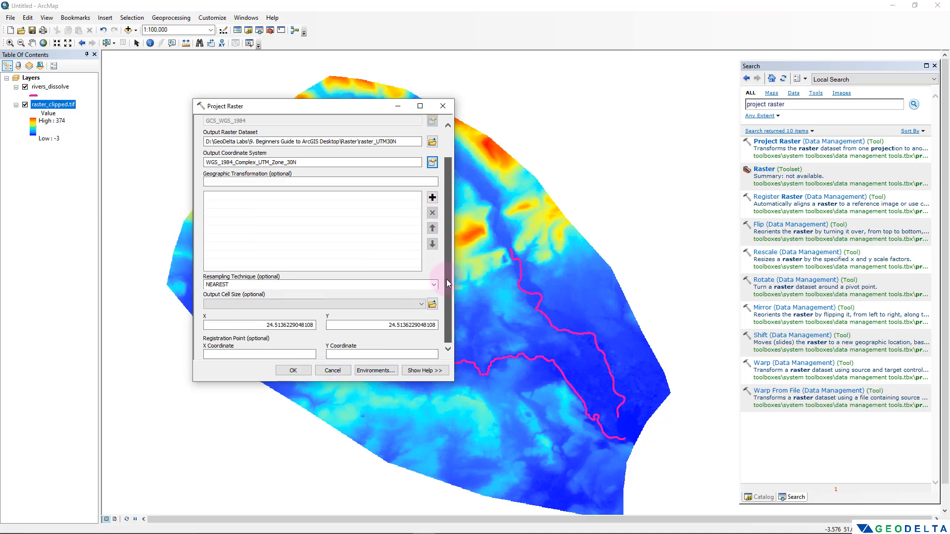
click(294, 370)
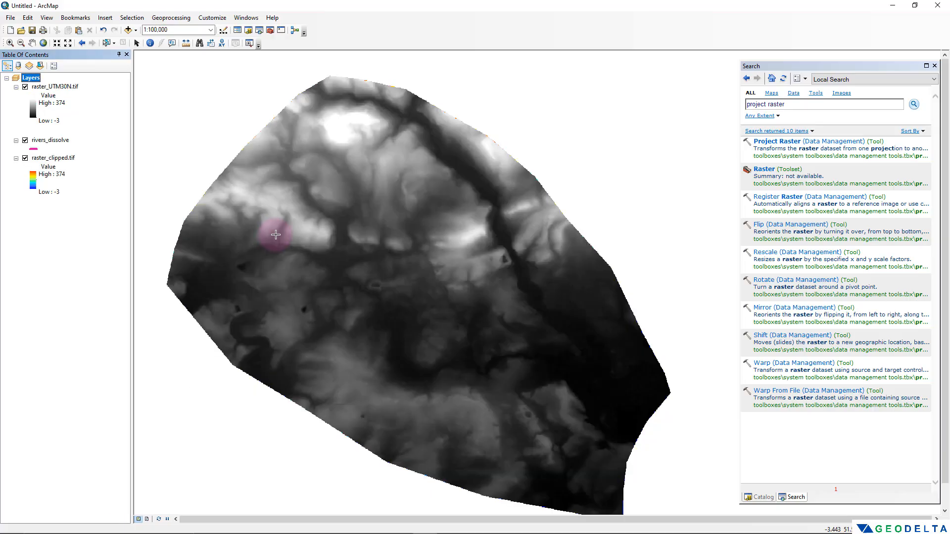
Step: Check the spatial reference in the source properties of raster_UTM30N.tif and close the layer properties
right_click(71, 88)
click(99, 233)
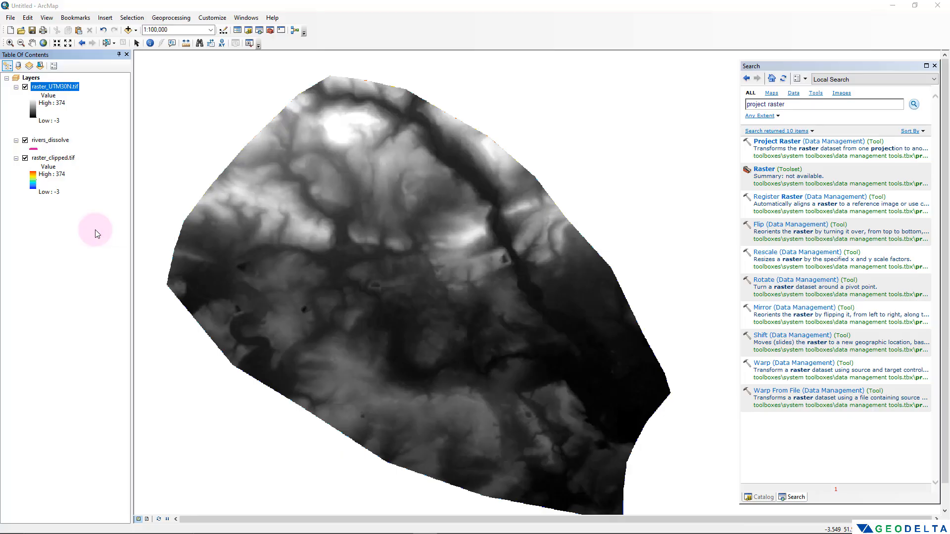
drag(596, 195, 599, 231)
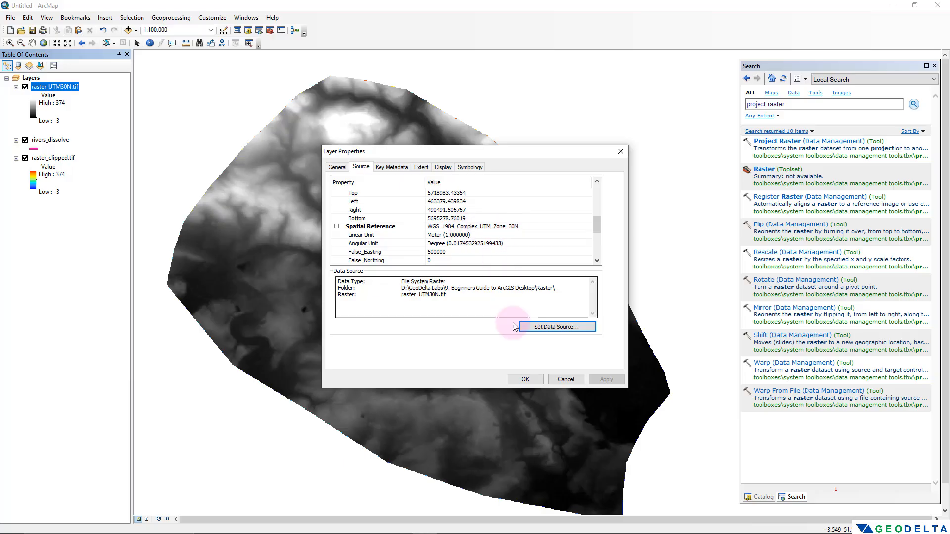
click(517, 377)
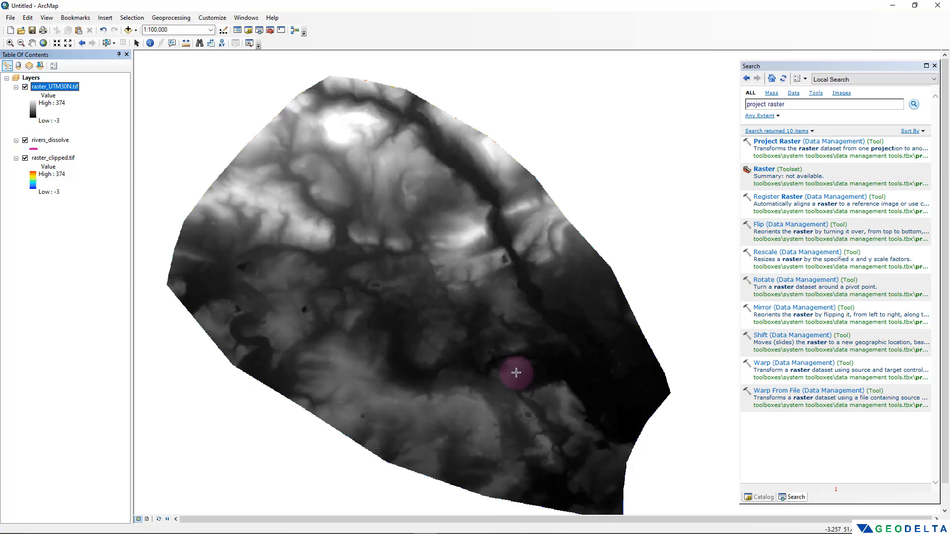
Step: Hide raster_clipped.tif and move the rivers_dissolve layer above raster_UTM30N.tif
click(25, 158)
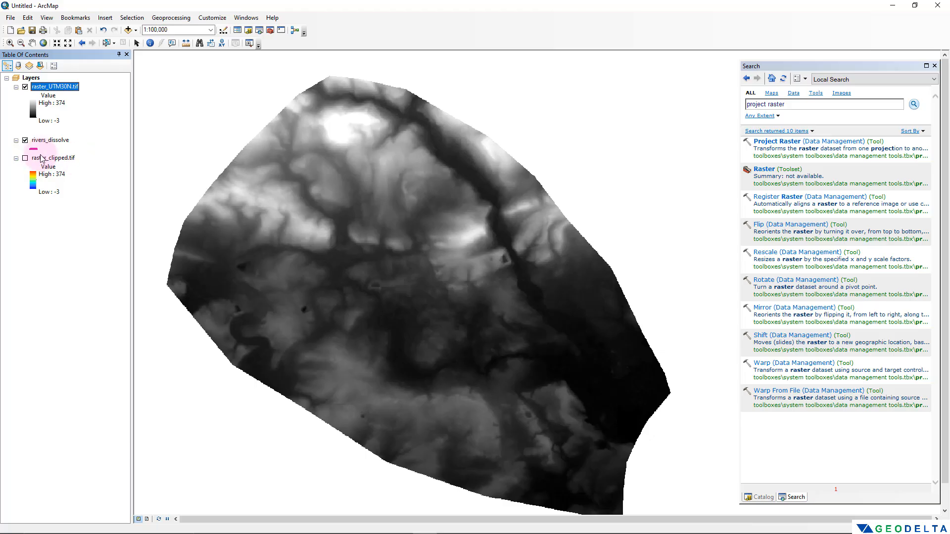
drag(48, 140, 55, 80)
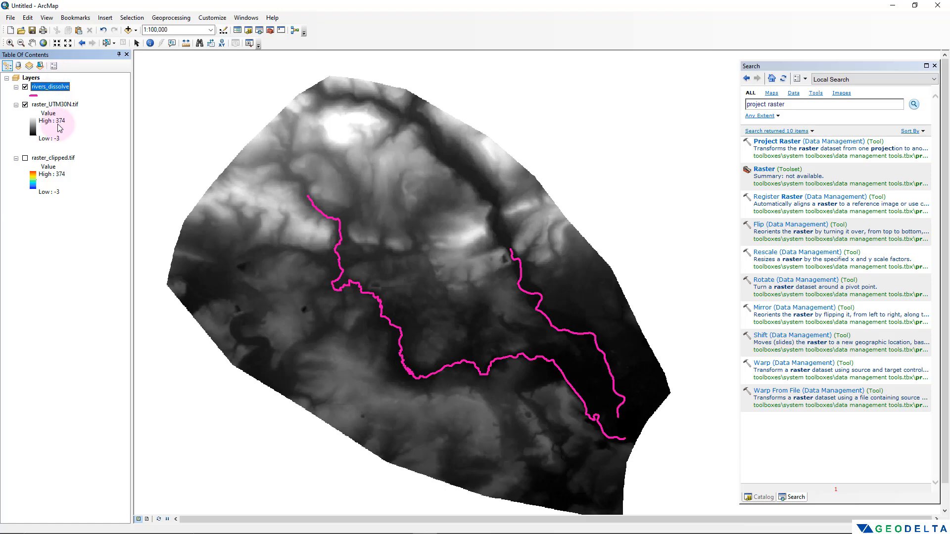
Step: Style raster_UTM30N.tif with the stretched red-yellow-blue color ramp, inverted so high values are red, and apply it
right_click(53, 105)
click(118, 252)
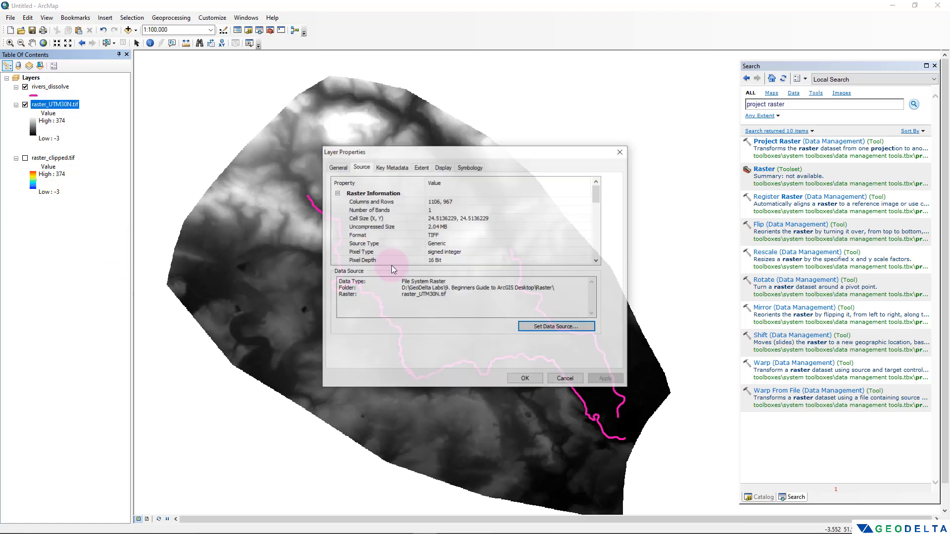
click(467, 167)
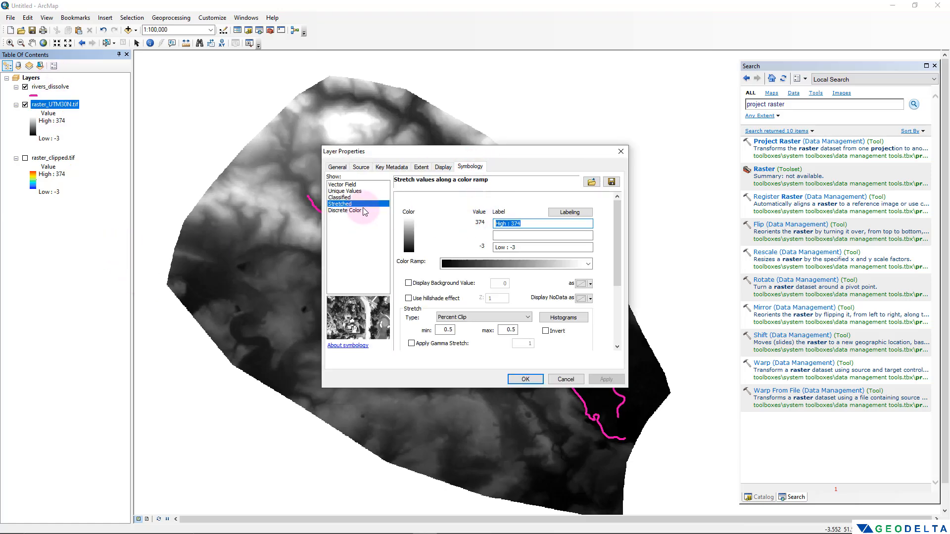
click(588, 264)
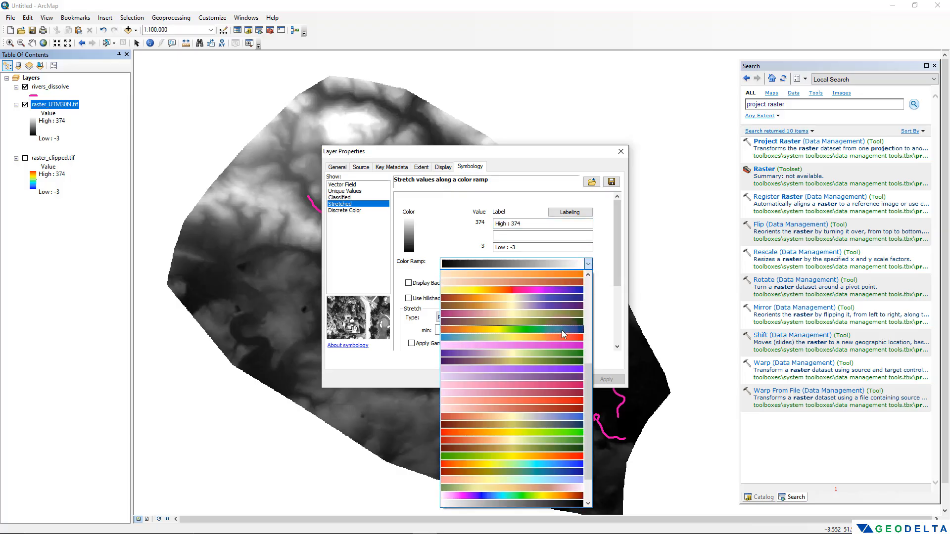
scroll(554, 396, down, 1)
click(543, 327)
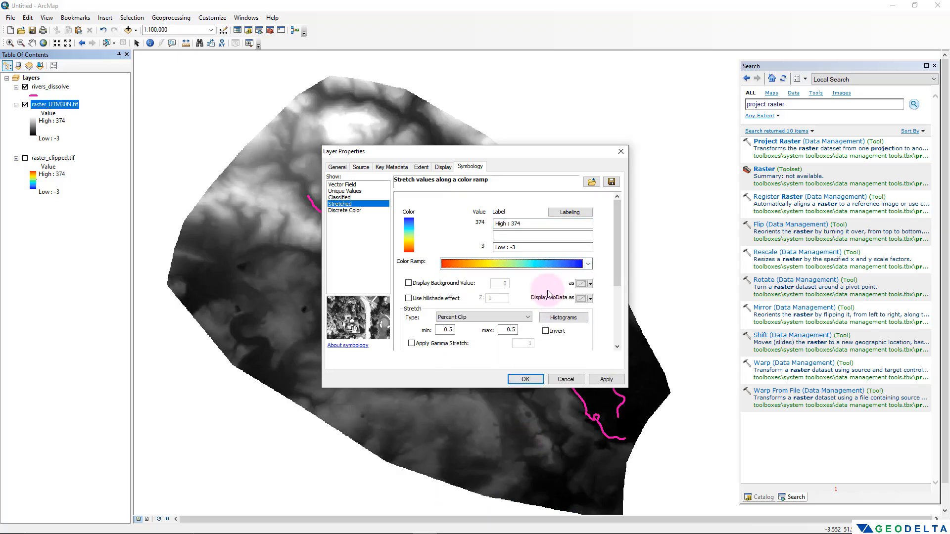
click(545, 331)
click(604, 379)
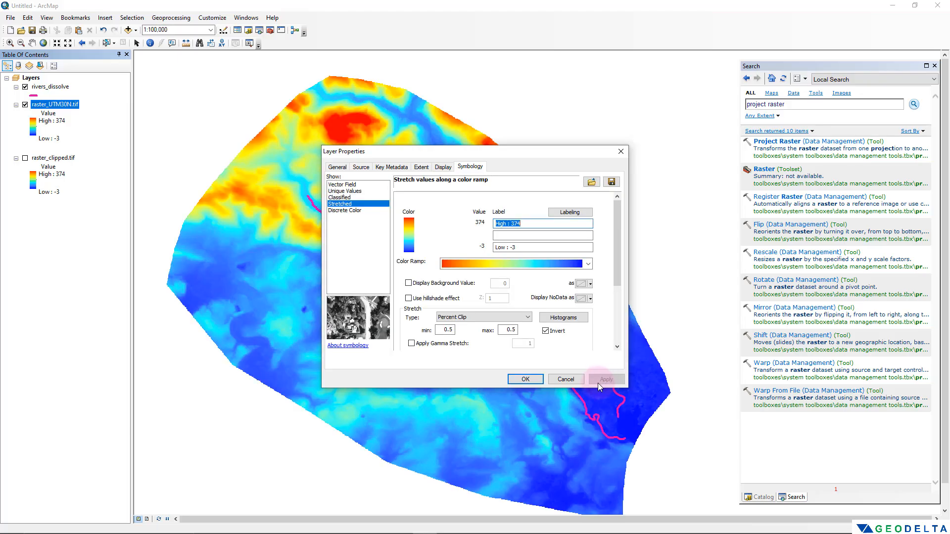
click(525, 379)
key(Down)
key(Down)
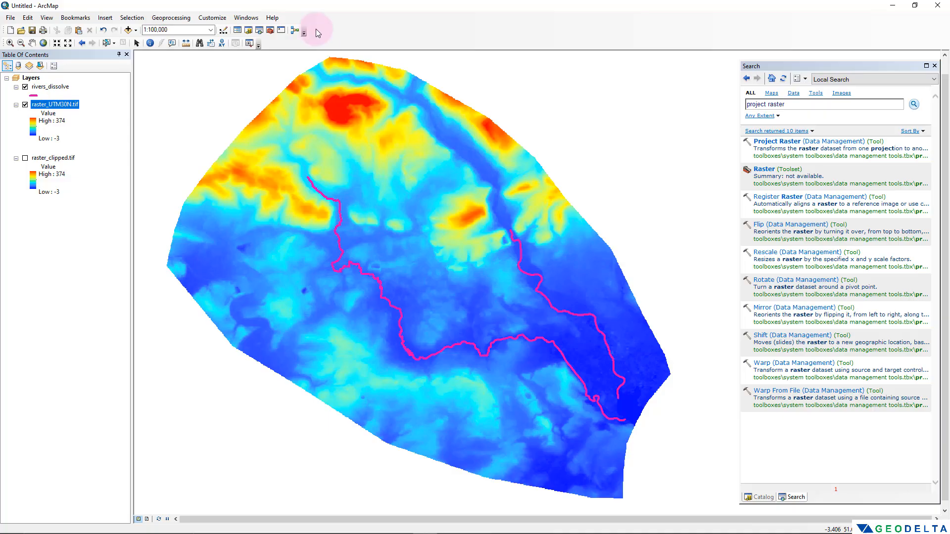
Step: Show the 3D Analyst toolbar, dock it beside the standard tools, and choose raster_UTM30N.tif as its surface layer
right_click(339, 30)
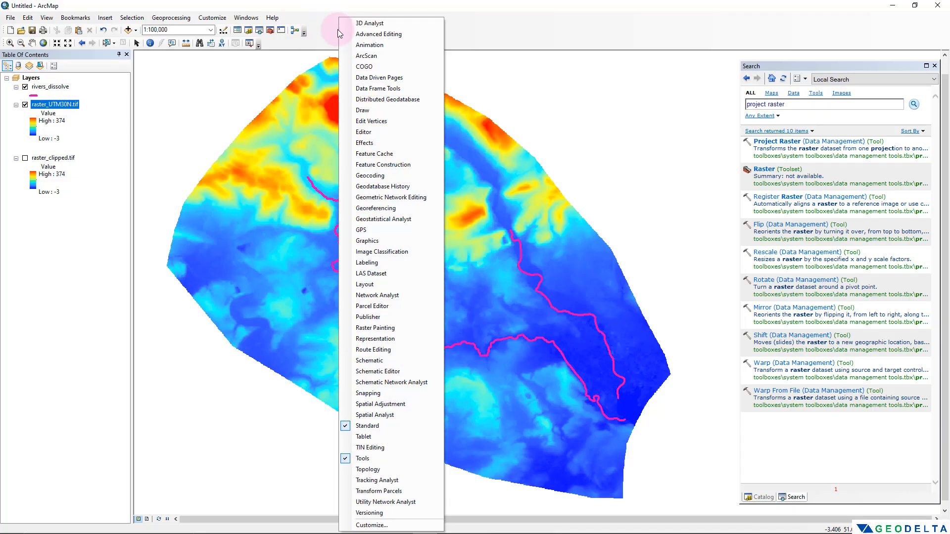
click(371, 25)
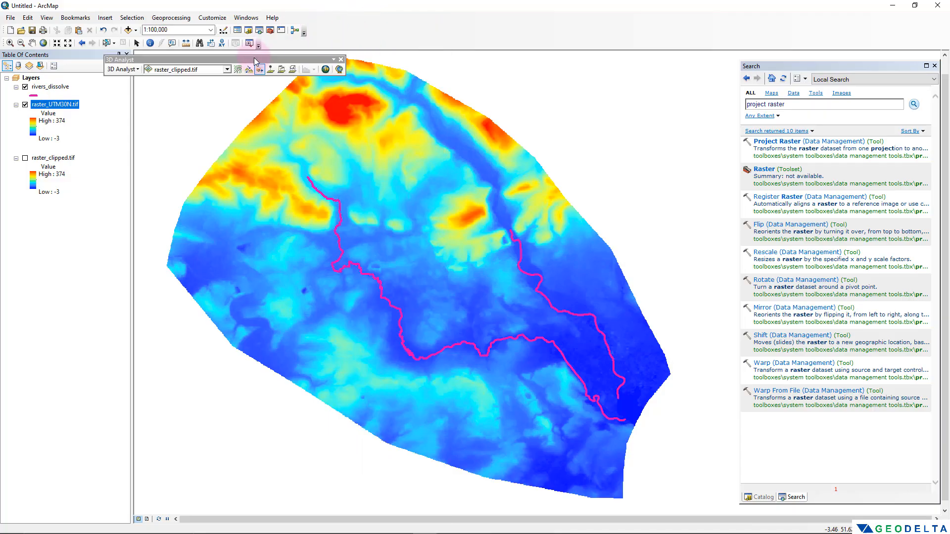
drag(252, 59, 477, 34)
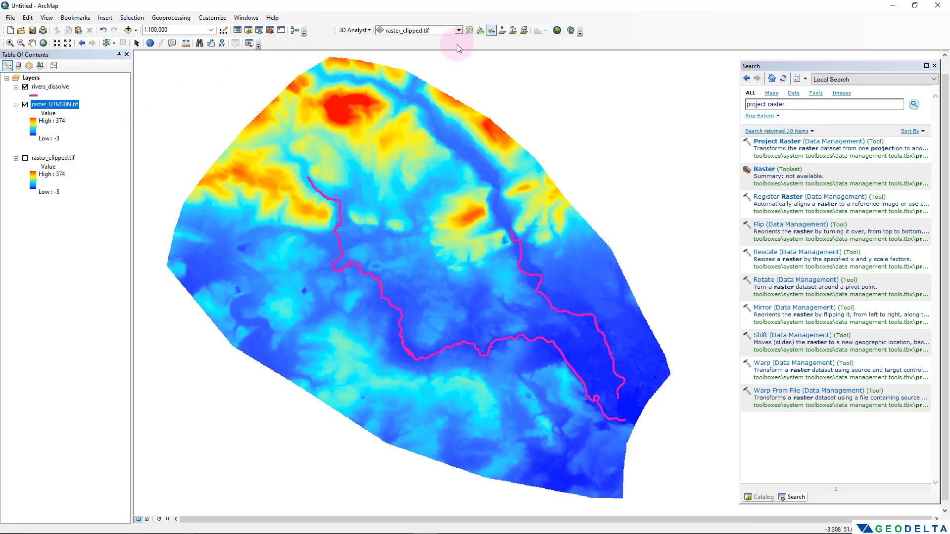
click(459, 31)
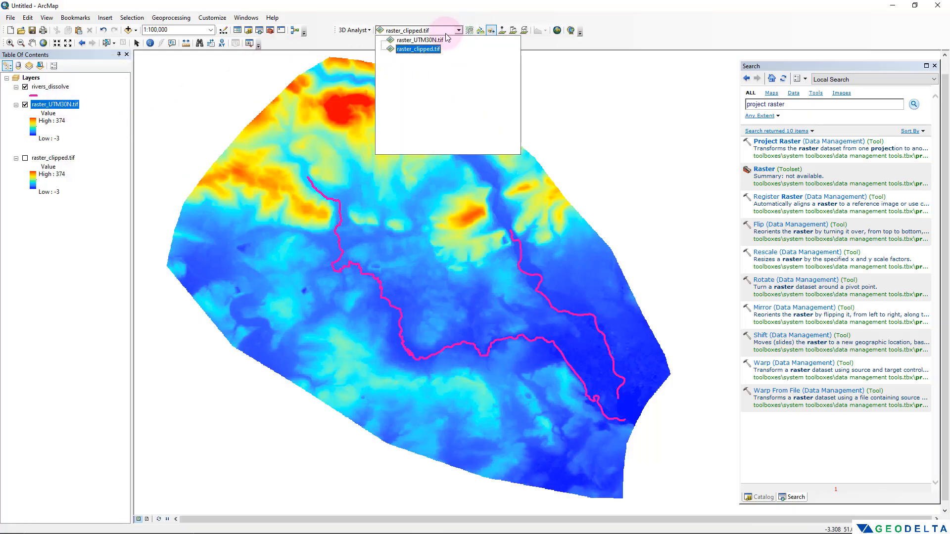
click(417, 41)
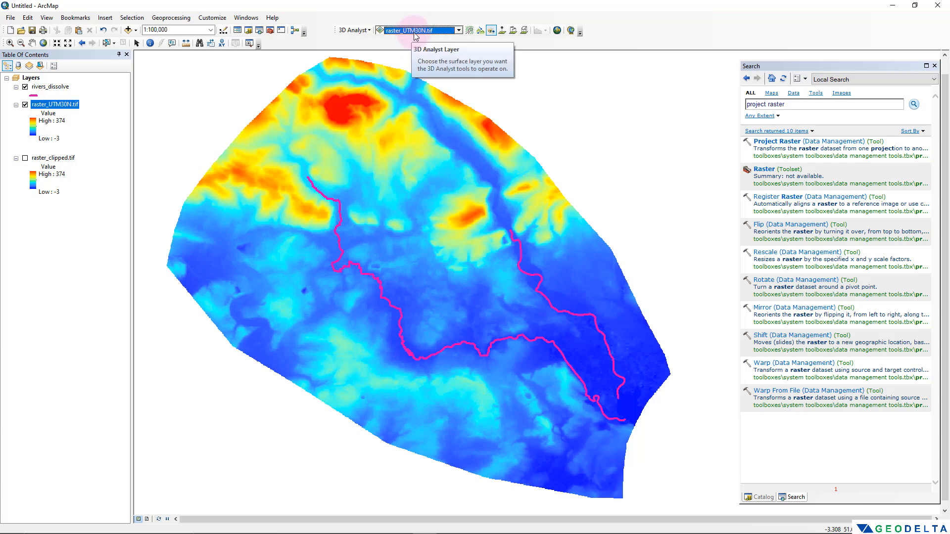
Step: Create a line of sight from the southwest of the raster across the river to the northeast, then plot and enlarge its profile graph
click(491, 31)
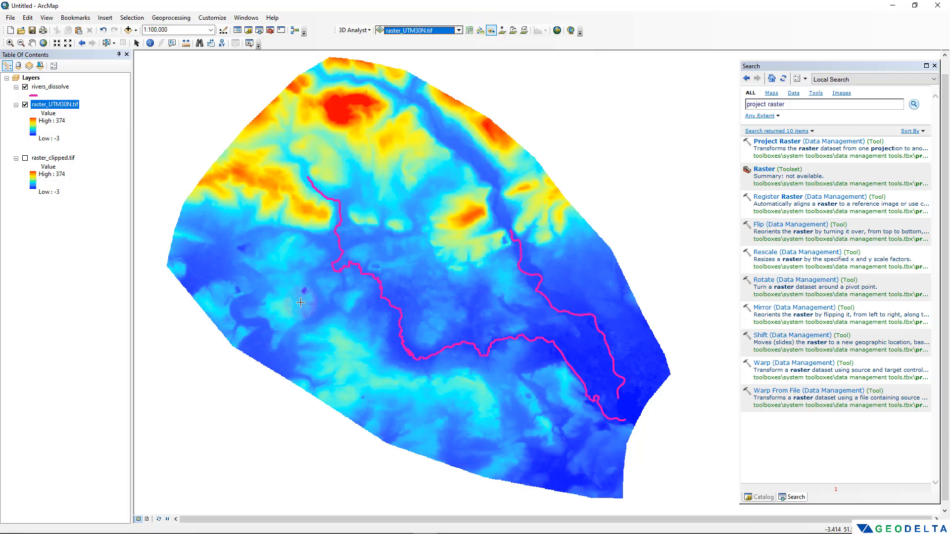
click(333, 338)
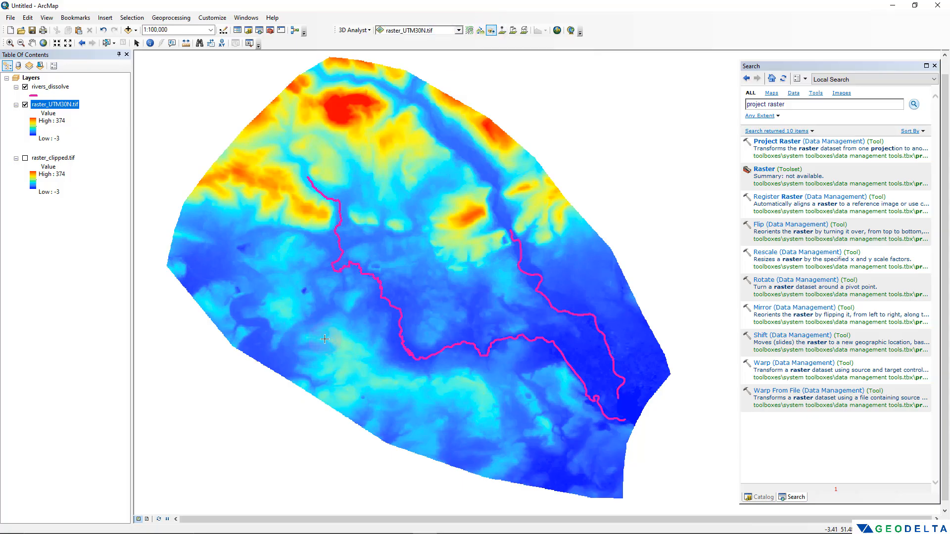
click(469, 178)
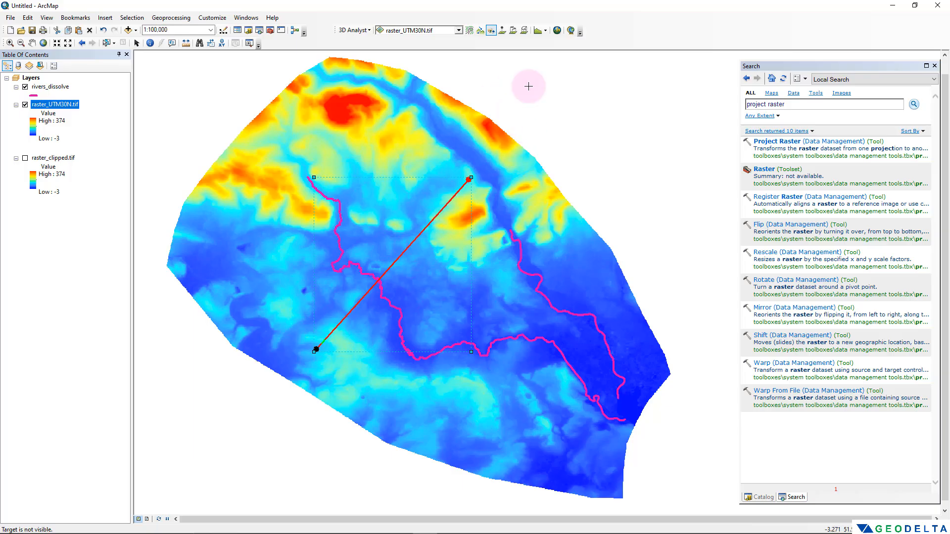
click(538, 32)
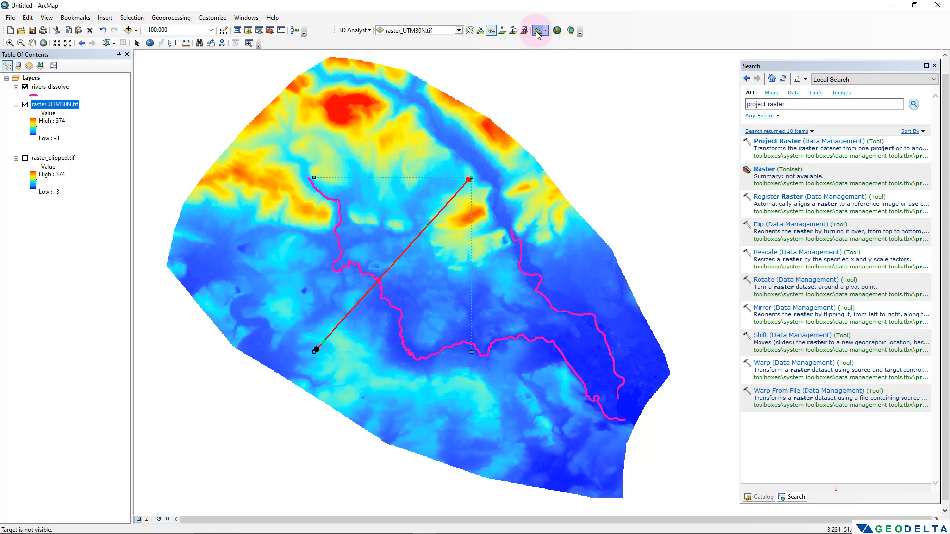
drag(534, 224, 580, 134)
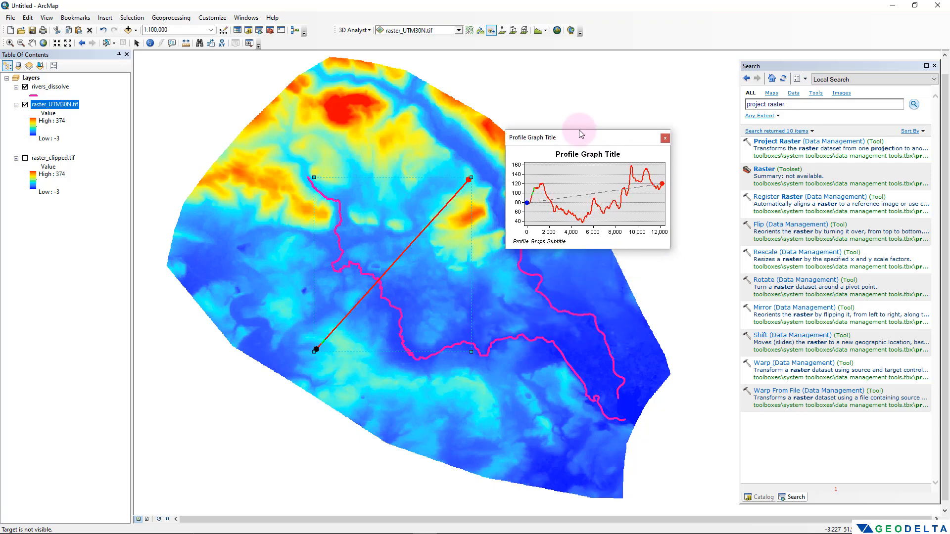
drag(580, 131, 561, 110)
drag(651, 226, 918, 368)
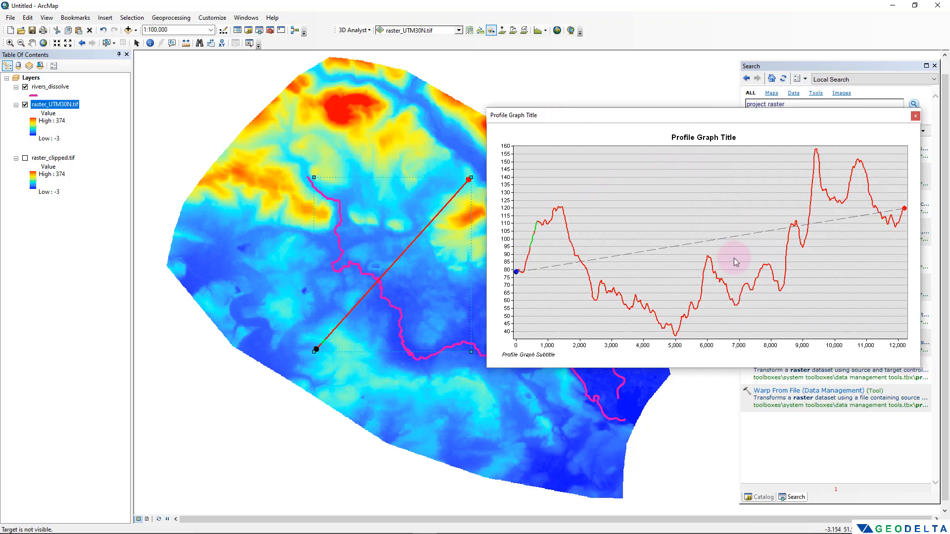
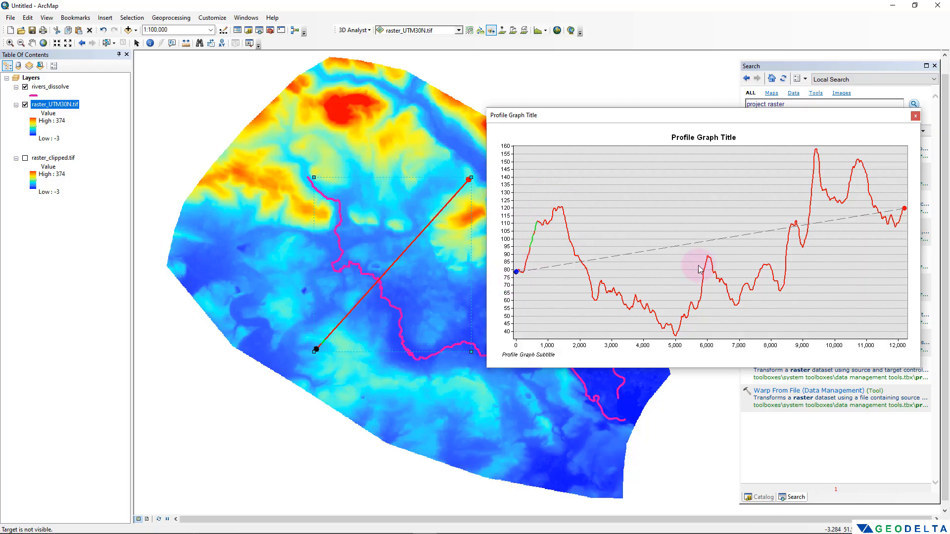
Step: Close the profile graph and delete the long line of sight from the map
click(916, 117)
click(136, 43)
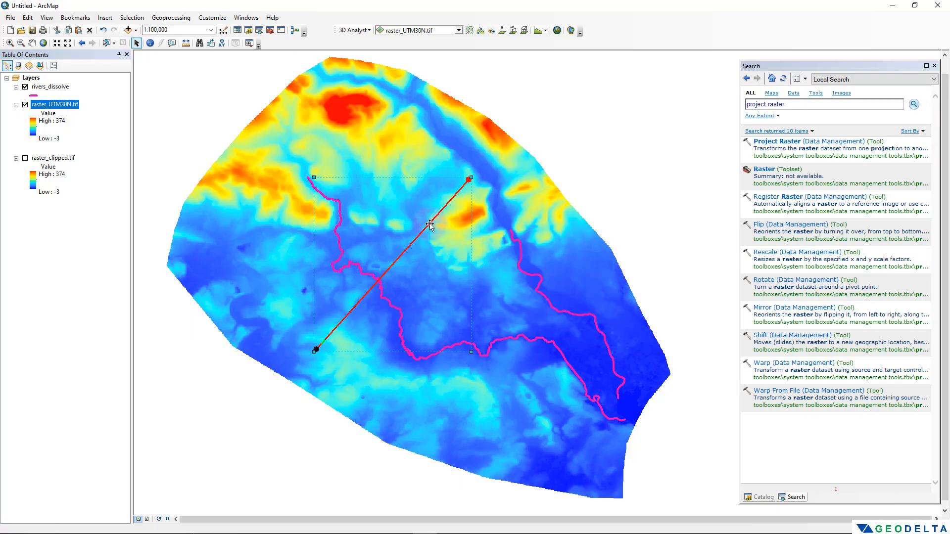
key(Delete)
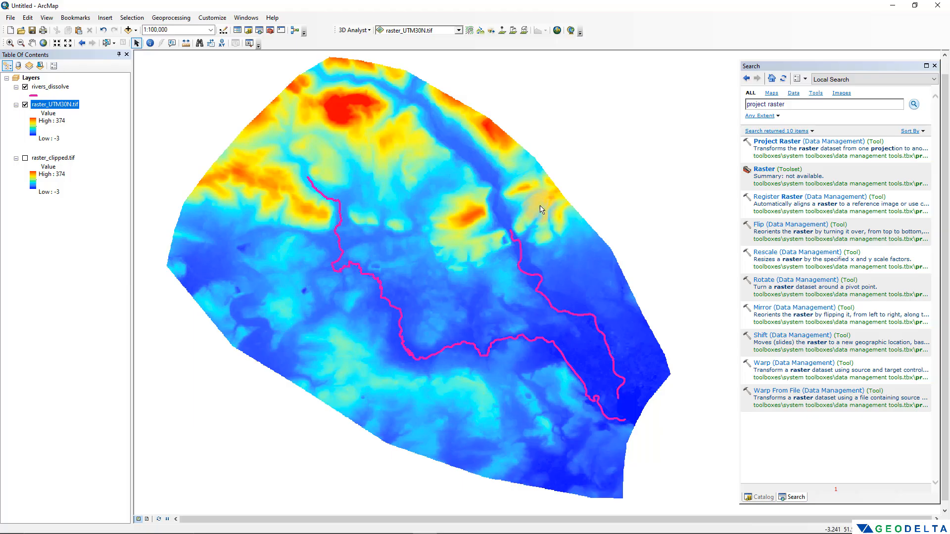
Step: Create a short south-to-north line of sight across the western river, just east of its southern bend, and plot and enlarge its profile graph
click(492, 31)
scroll(461, 350, down, 6)
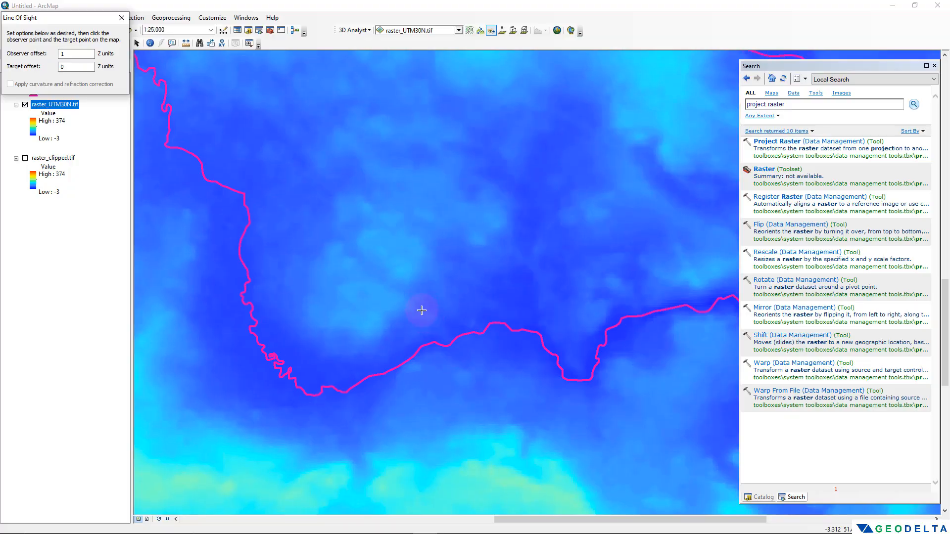
click(436, 382)
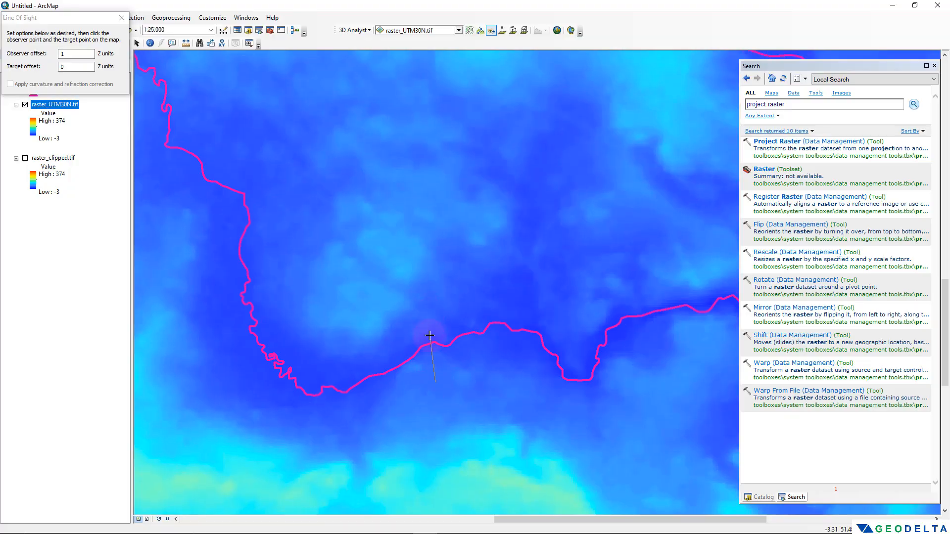
click(425, 306)
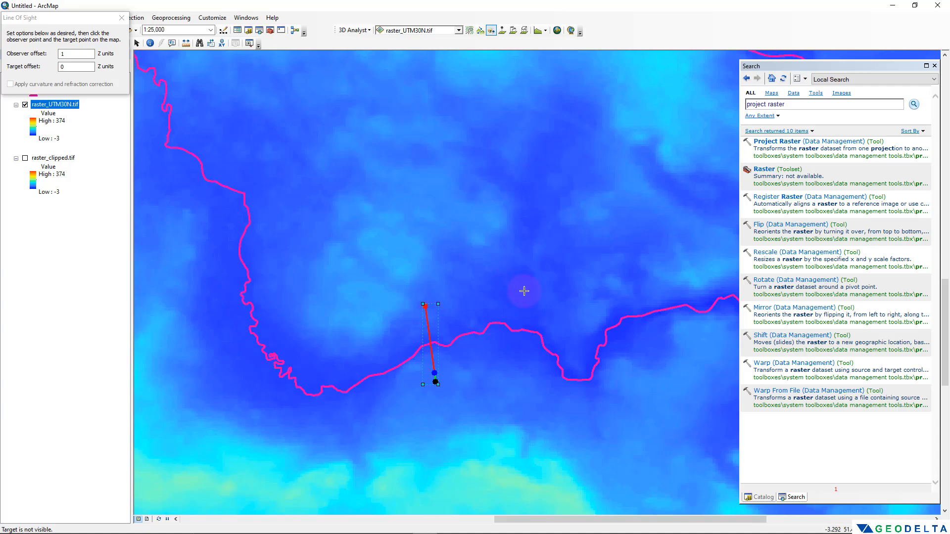
click(537, 30)
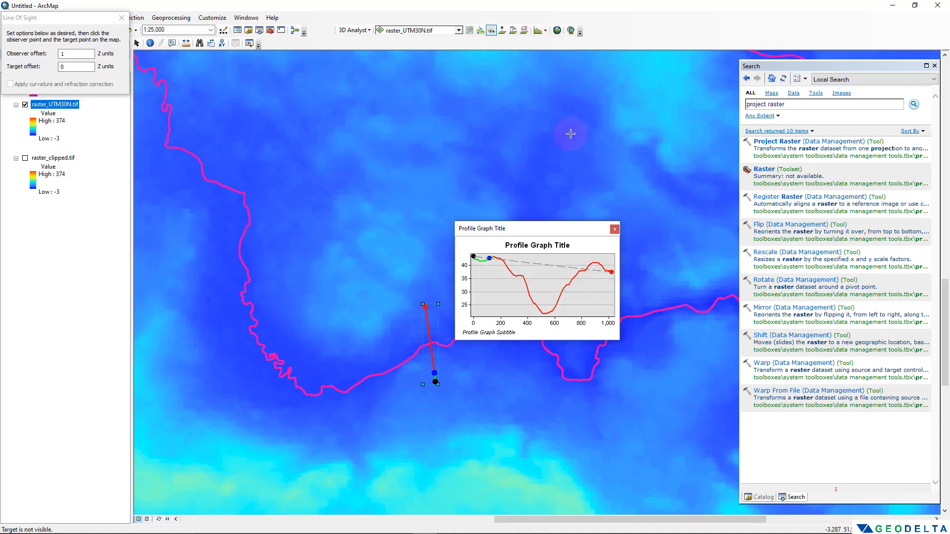
drag(554, 229, 539, 102)
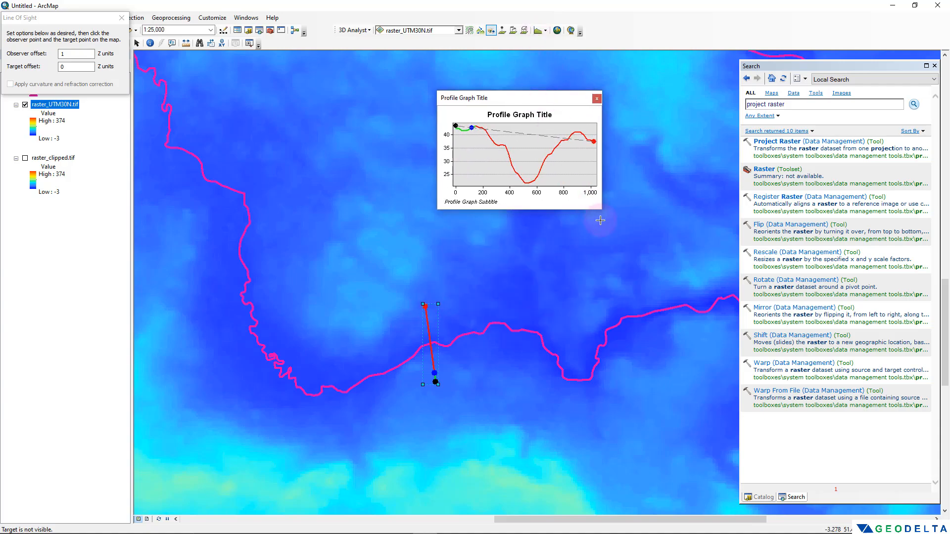
drag(603, 210, 780, 292)
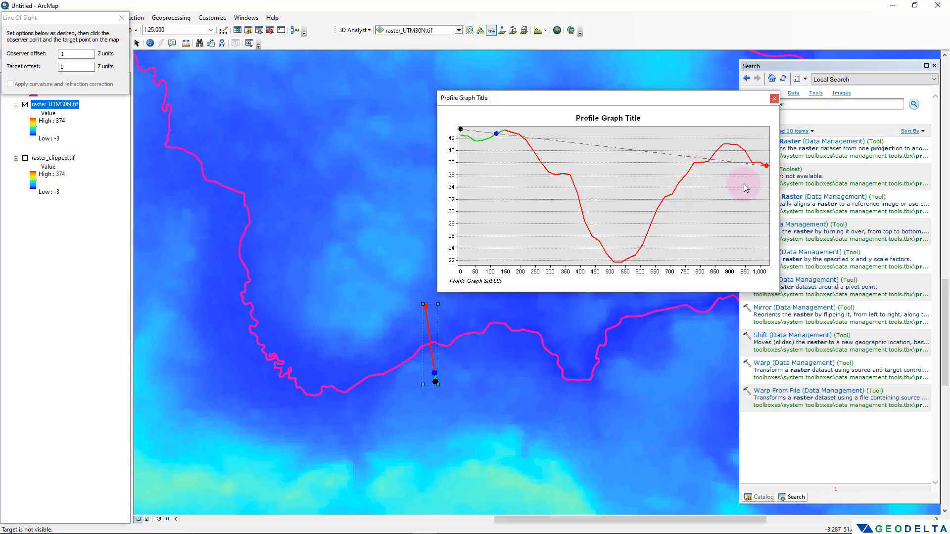
Step: Close the river cross-section's profile graph and delete its short line of sight
click(774, 98)
scroll(480, 209, down, 1)
scroll(480, 209, up, 8)
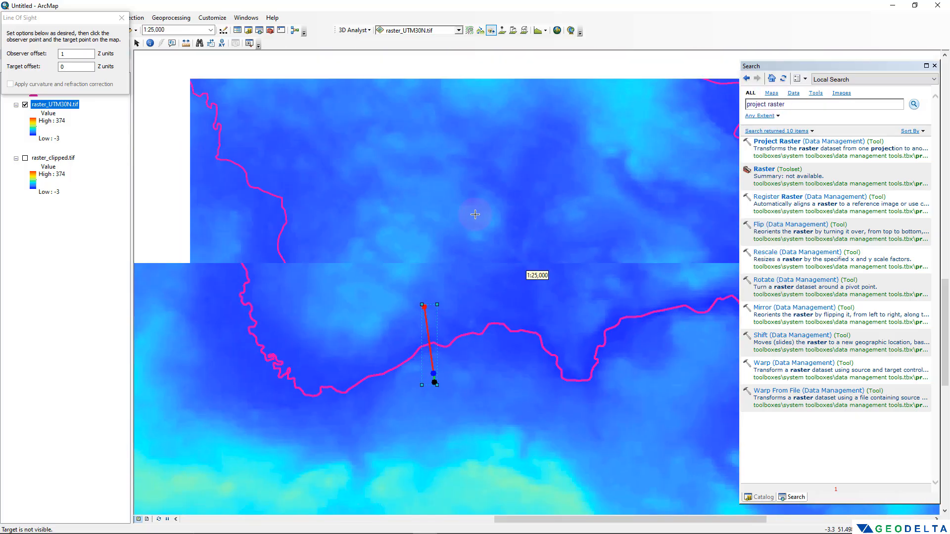
drag(436, 179, 384, 289)
click(137, 43)
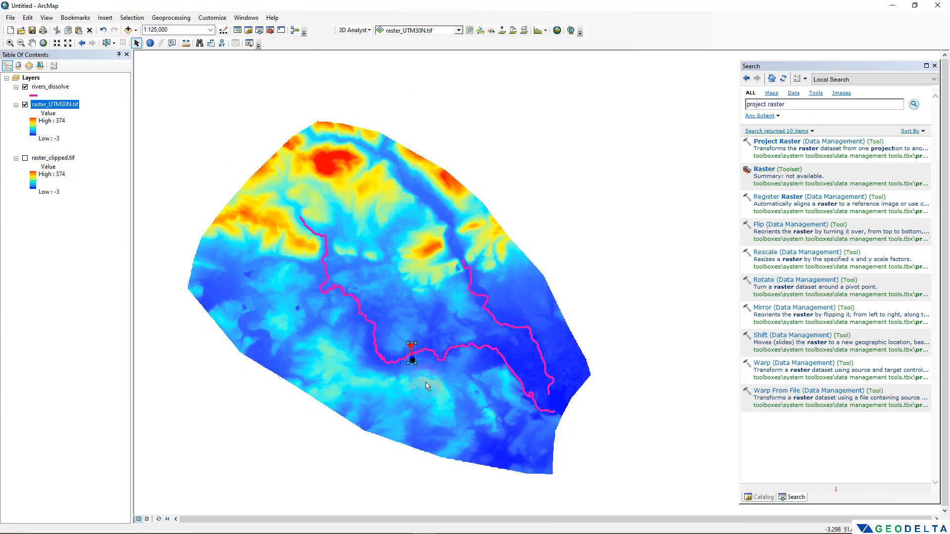
key(Delete)
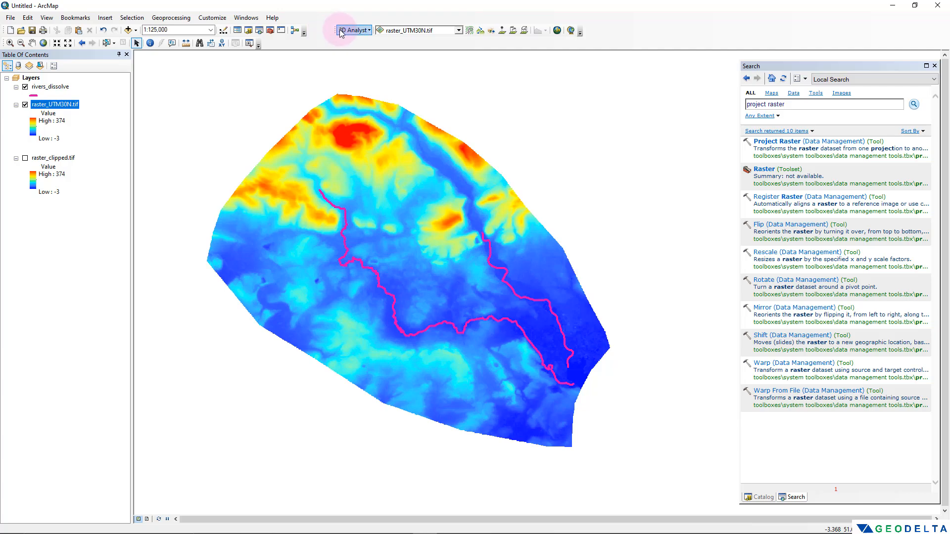
Step: Open ArcScene and add raster_UTM30N.tif from the Raster folder to the empty scene
click(557, 31)
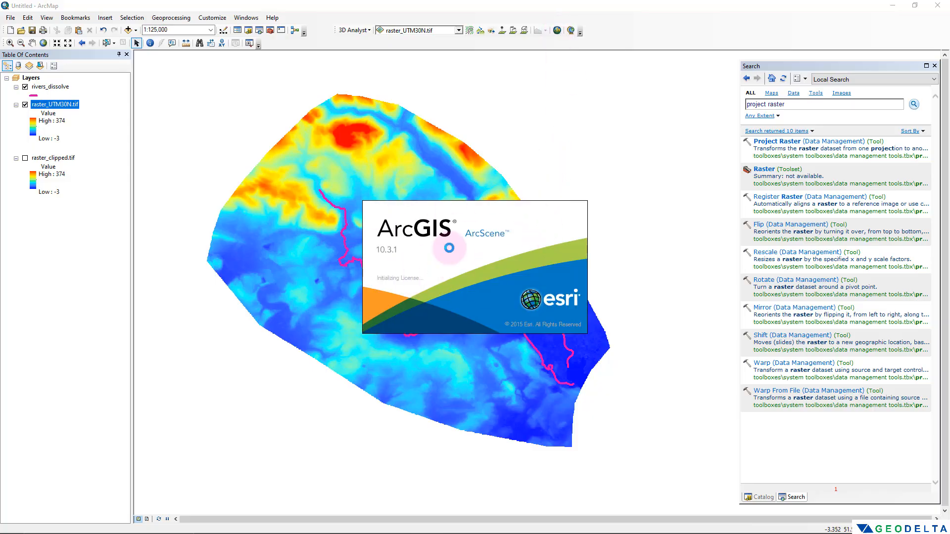
drag(523, 67, 538, 82)
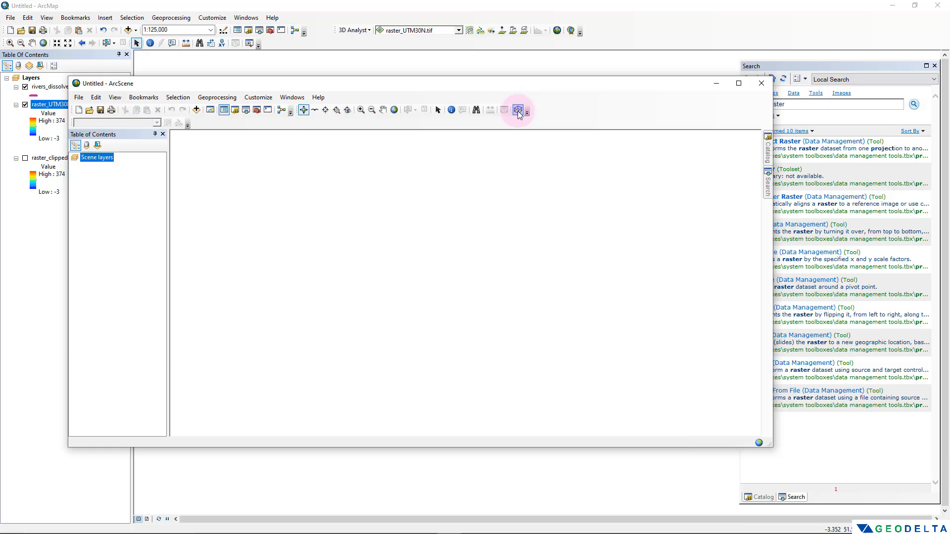
click(768, 155)
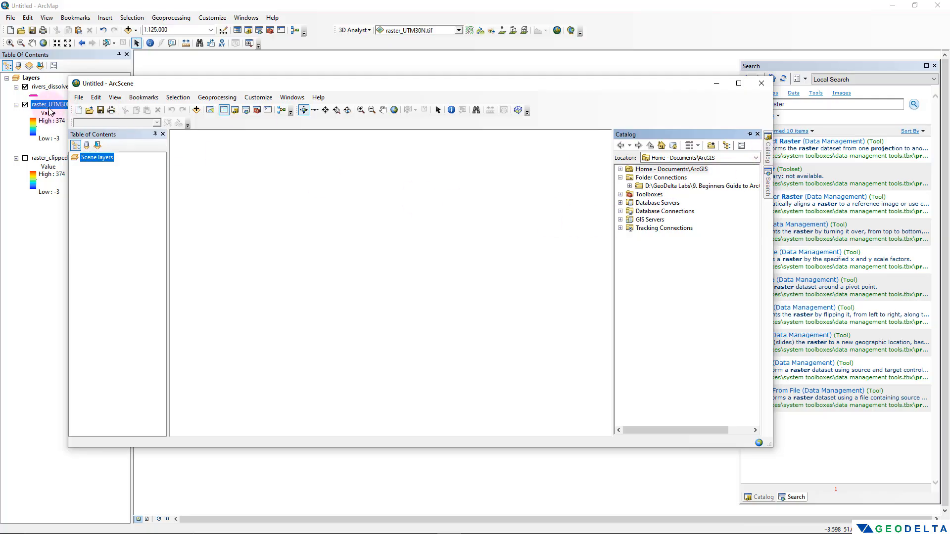
double_click(695, 189)
click(652, 194)
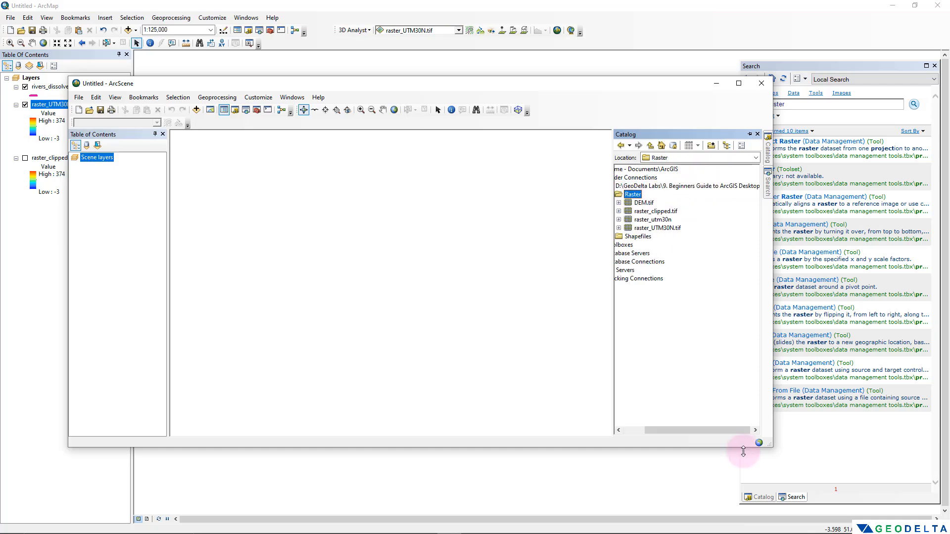
drag(696, 430, 662, 431)
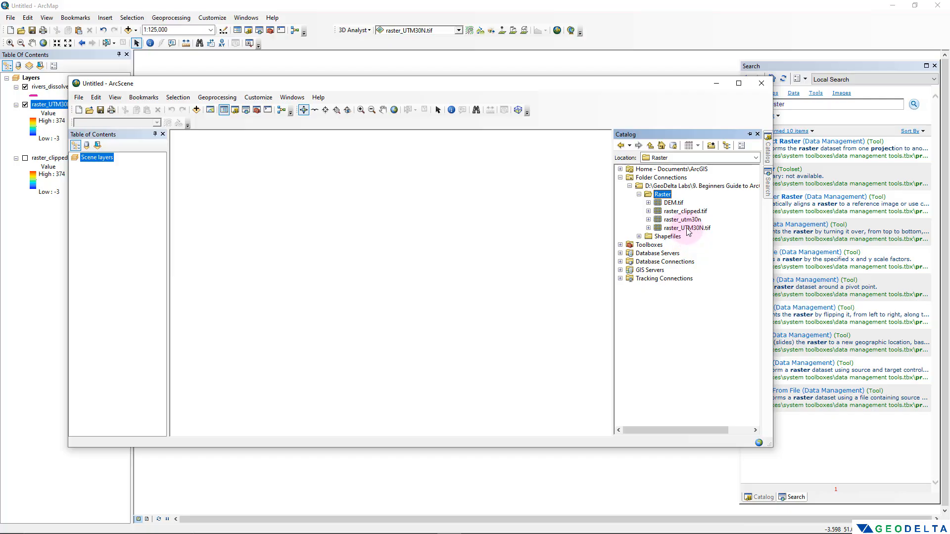
drag(687, 230, 347, 228)
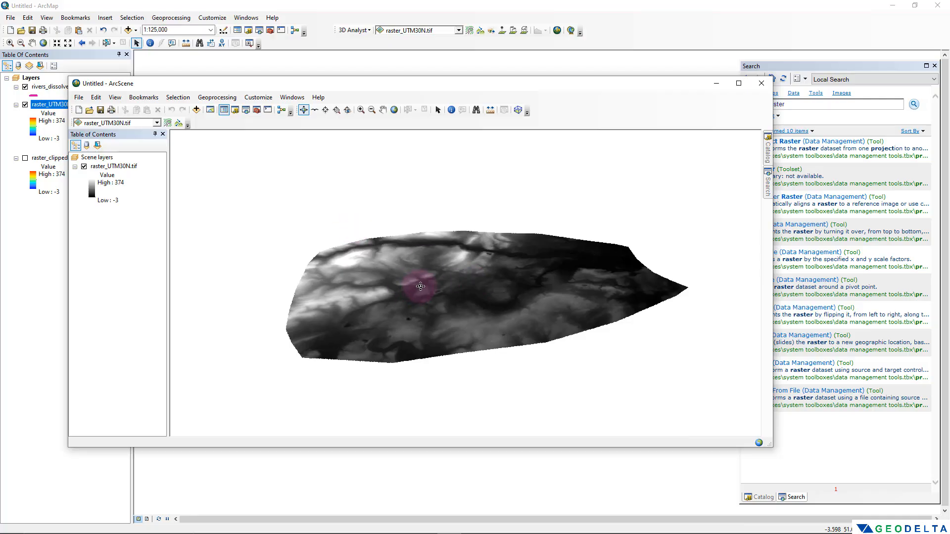
Step: Examine the flat raster_UTM30N.tif in the scene from several angles by rotating and panning the view
drag(420, 286, 435, 317)
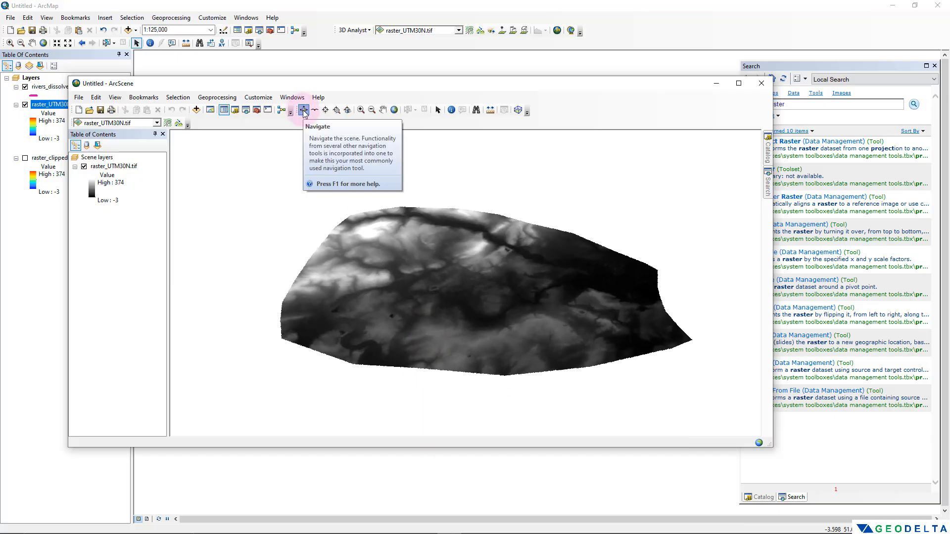
drag(515, 284, 454, 303)
drag(507, 79, 515, 15)
drag(565, 336, 415, 217)
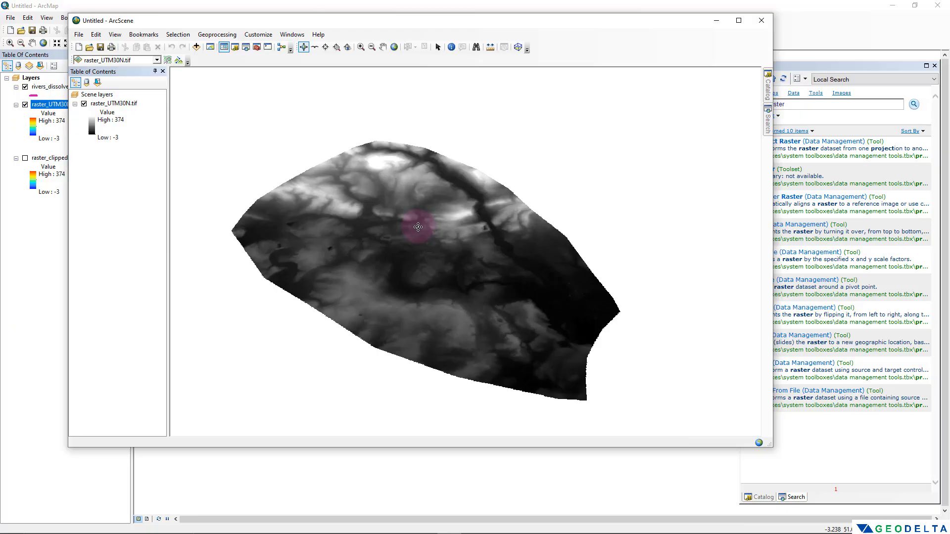
drag(418, 227, 373, 122)
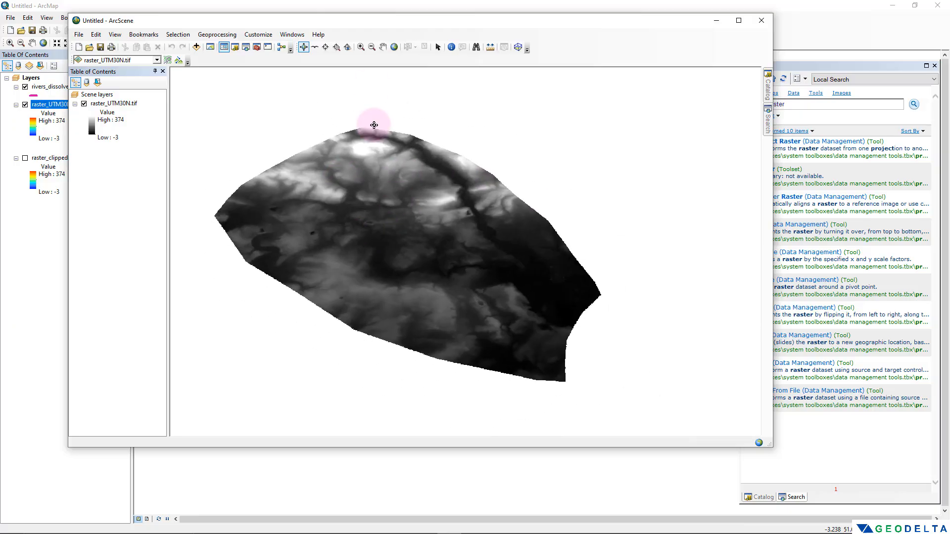
click(383, 48)
drag(424, 237, 411, 216)
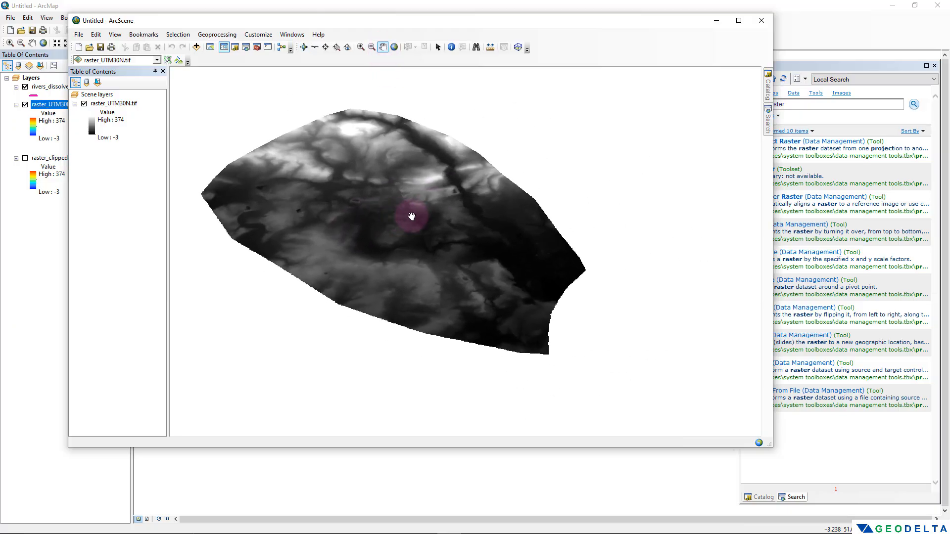
Step: Symbolize raster_UTM30N.tif in the scene with the stretched red-yellow-cyan-blue color ramp, inverted so that high elevations are red
click(114, 104)
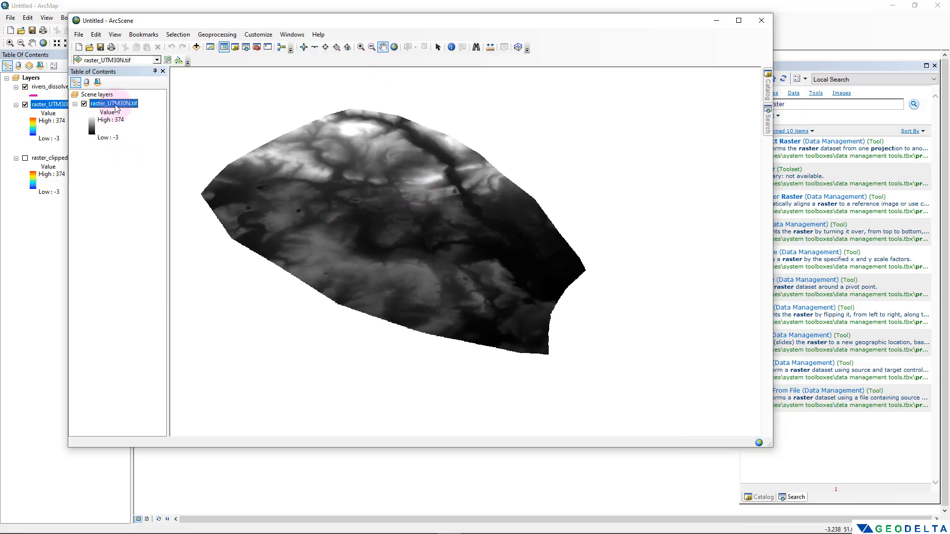
right_click(116, 108)
click(151, 218)
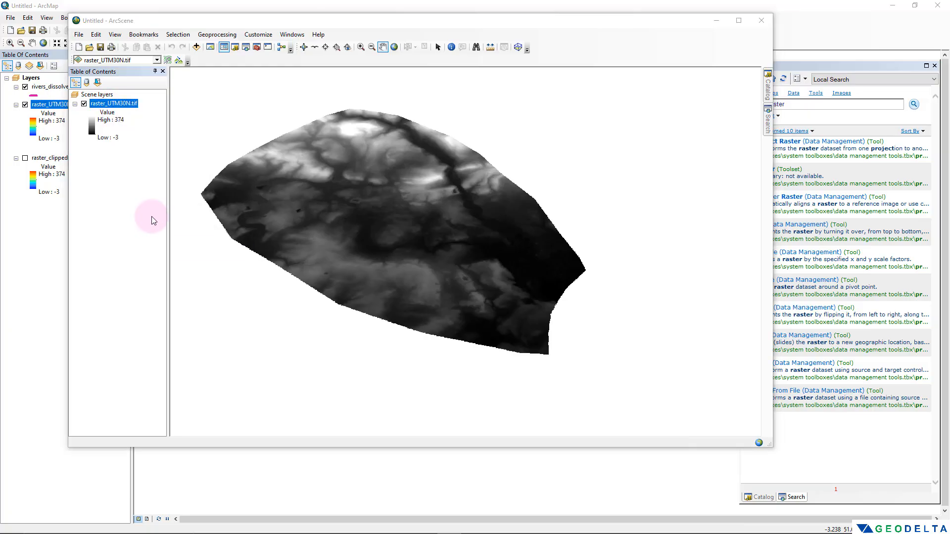
click(350, 113)
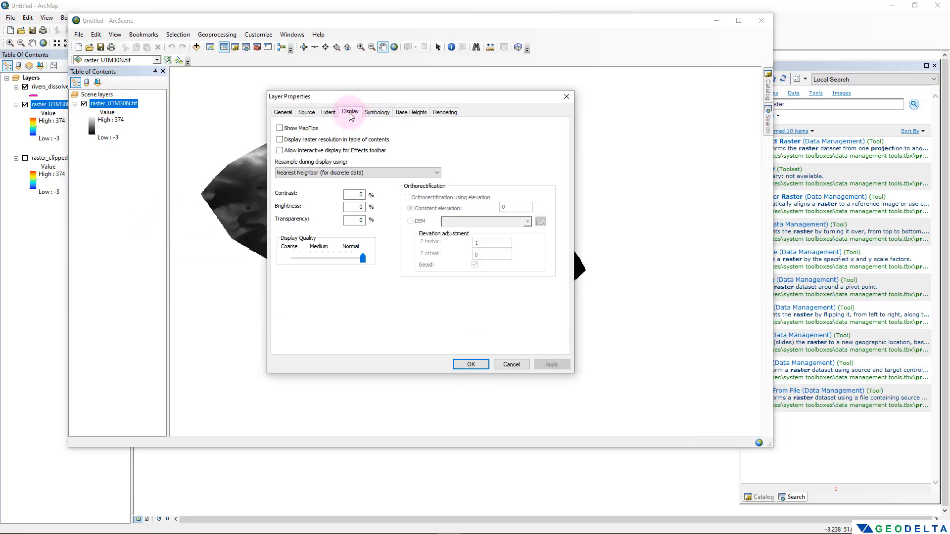
click(376, 112)
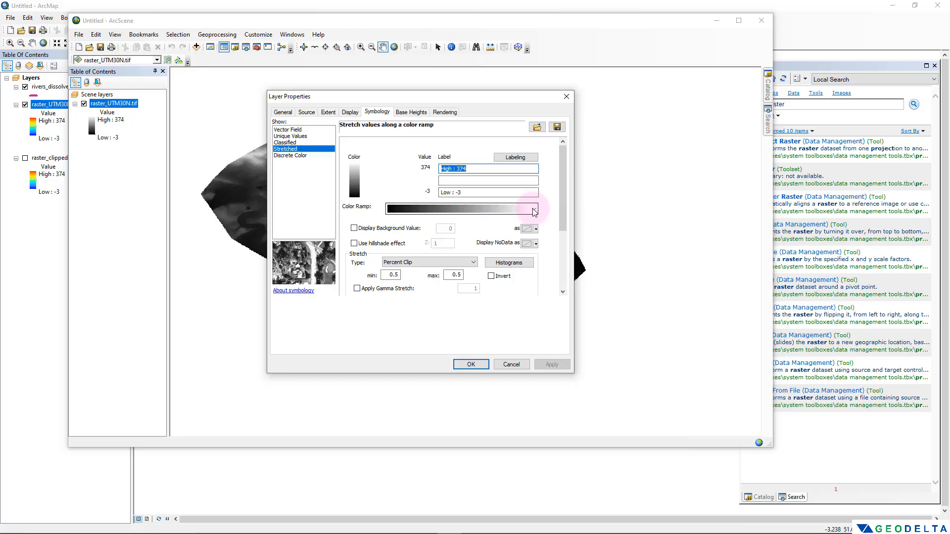
click(534, 211)
scroll(516, 379, down, 5)
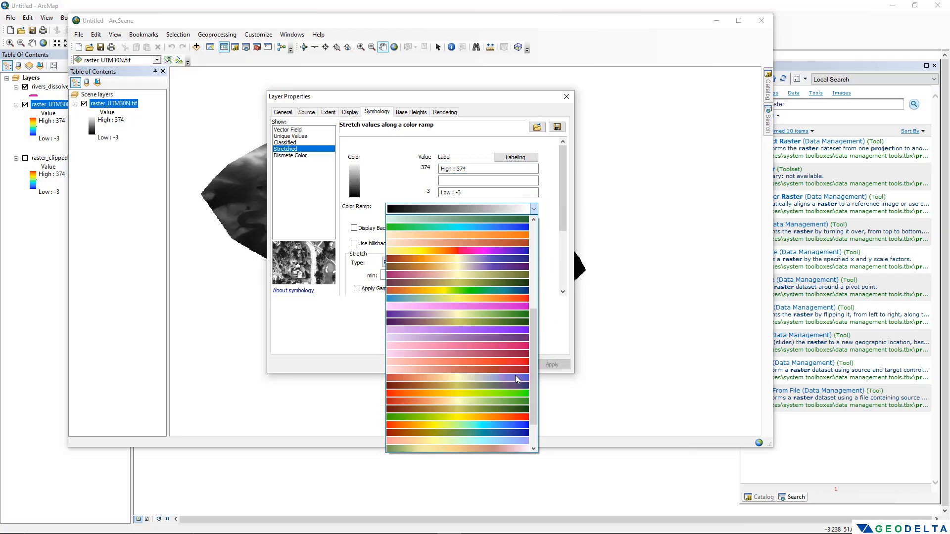
scroll(516, 379, down, 3)
click(479, 378)
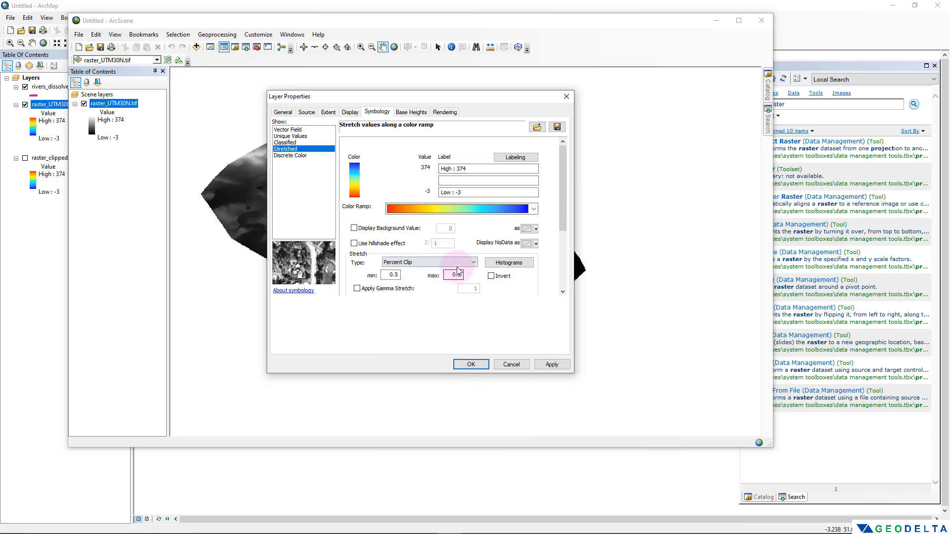
click(491, 276)
click(549, 364)
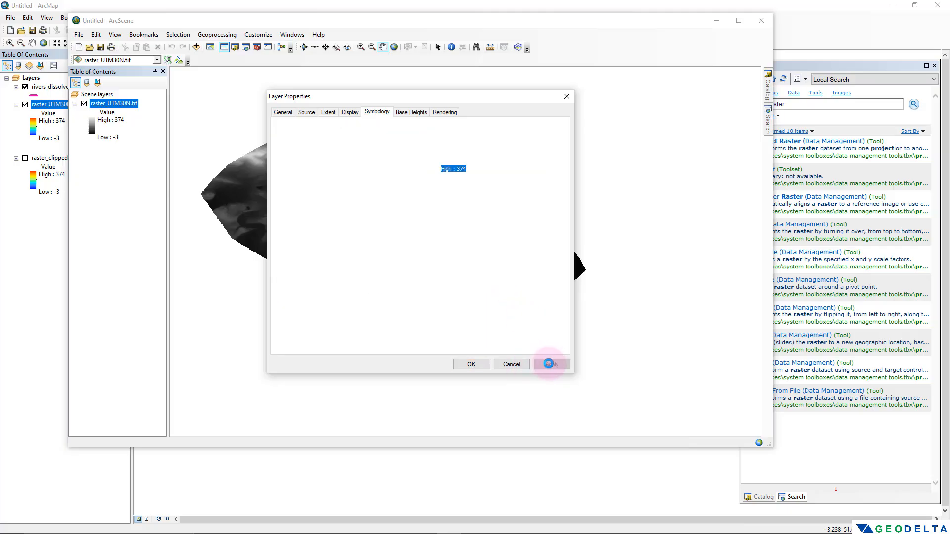
click(473, 366)
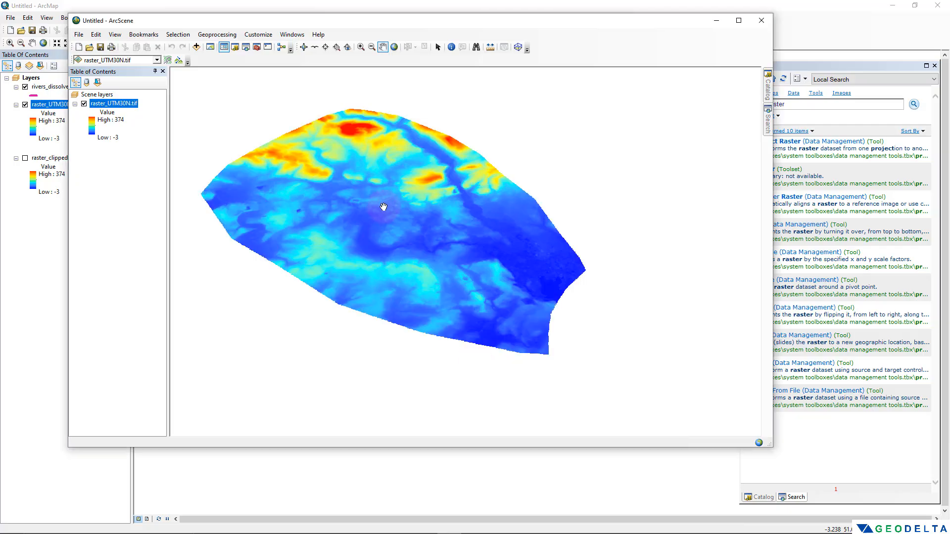
Step: Set the base heights of raster_UTM30N.tif to float on a custom surface, using raster_UTM30N.tif itself as the elevation source
drag(383, 207, 387, 235)
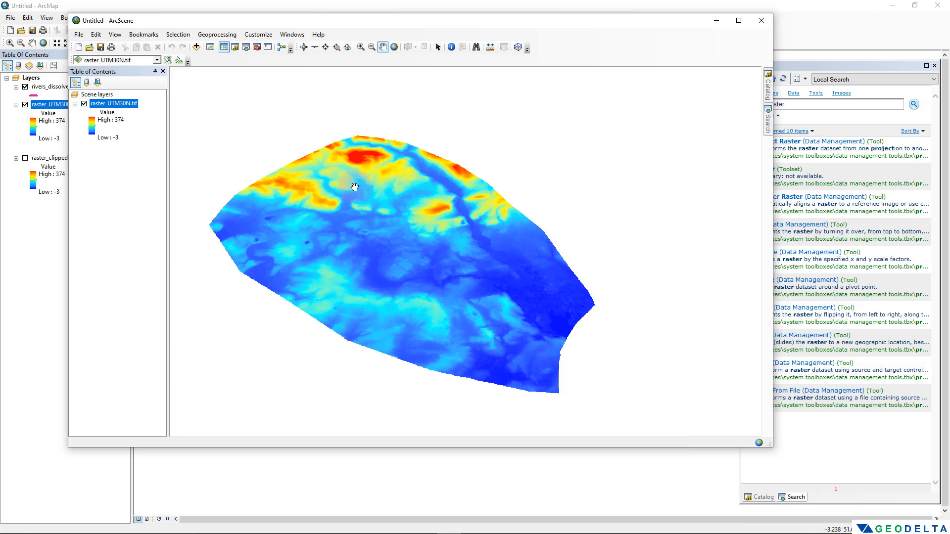
right_click(134, 107)
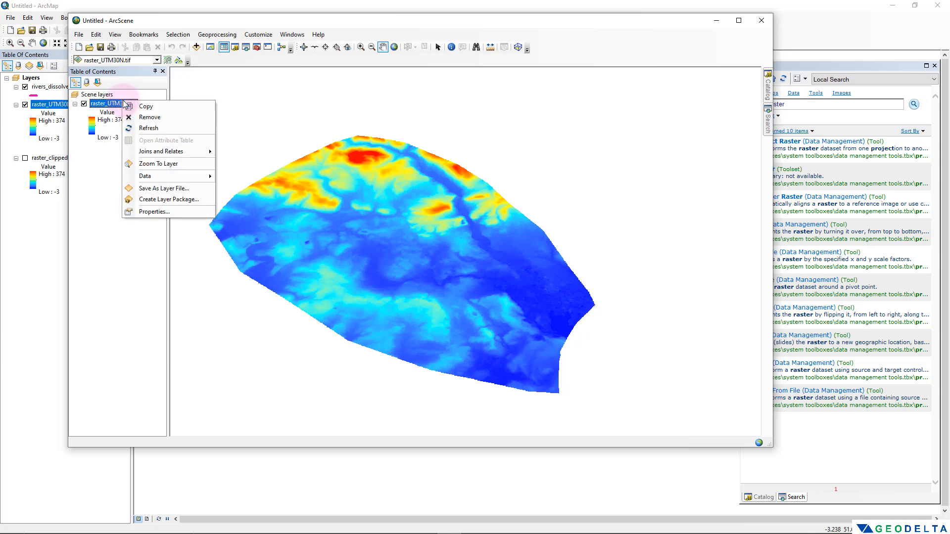
click(170, 210)
click(413, 113)
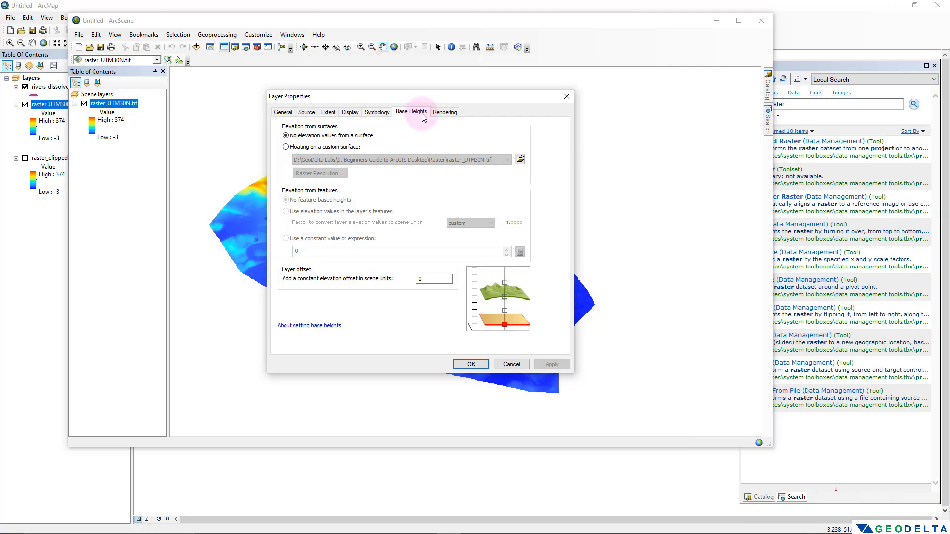
click(286, 148)
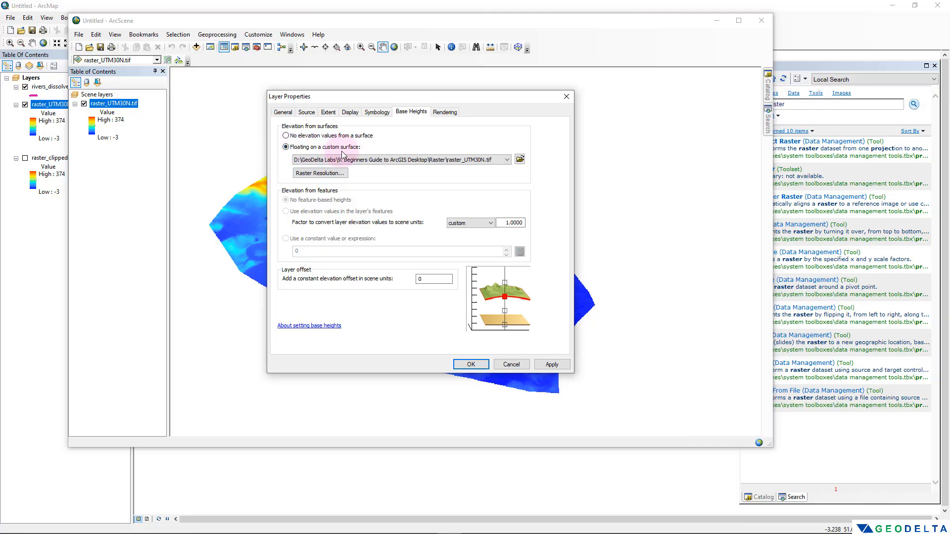
click(551, 366)
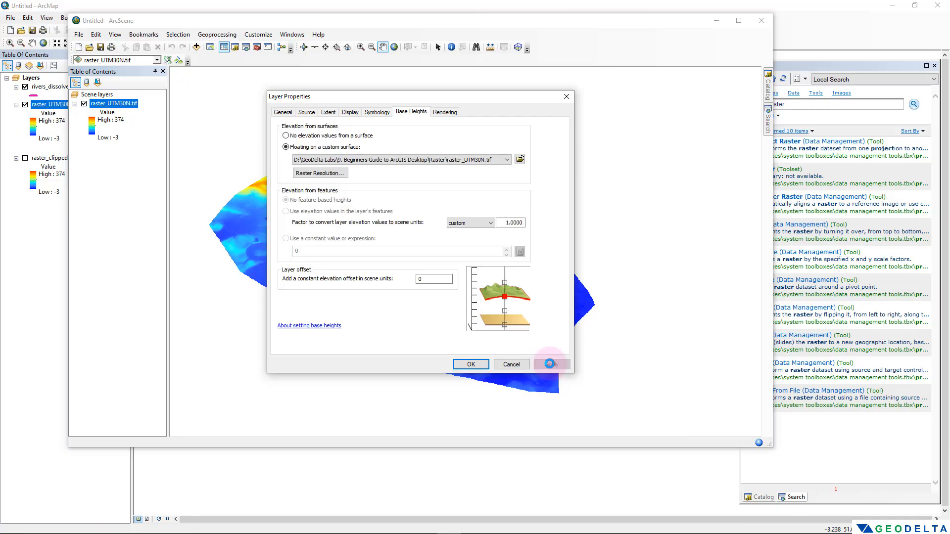
click(473, 366)
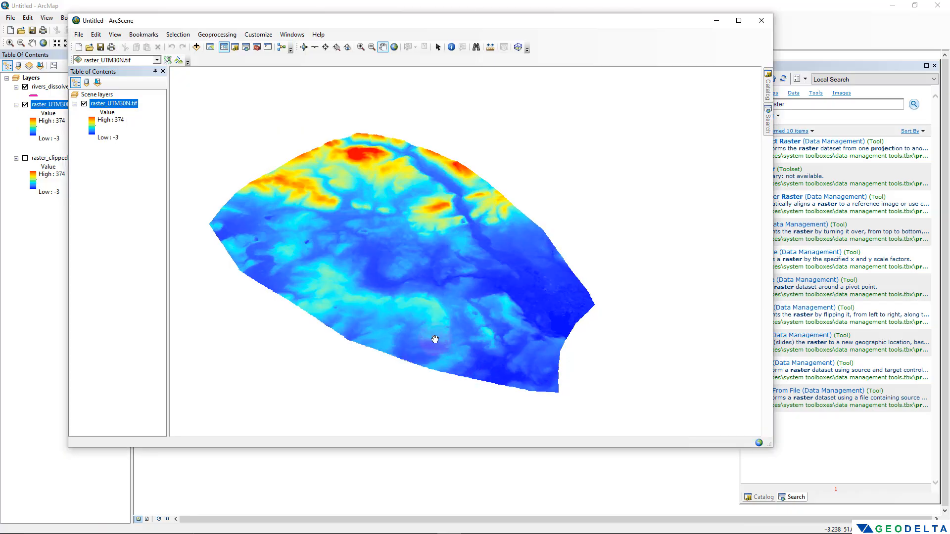
Step: Set the base heights factor for converting layer elevation values to scene units to 5 for raster_UTM30N.tif
click(304, 46)
drag(406, 302, 397, 284)
scroll(395, 301, down, 5)
scroll(399, 299, up, 5)
scroll(399, 299, up, 5)
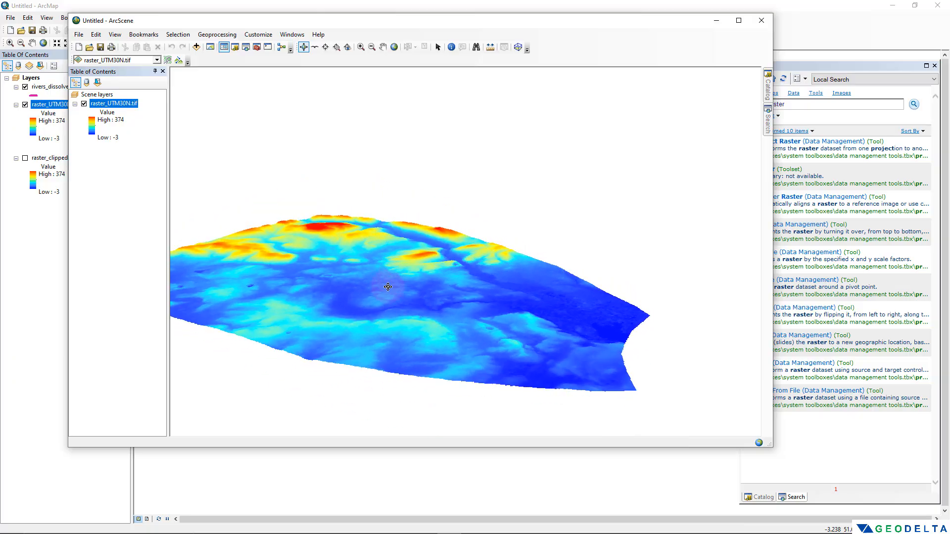
right_click(122, 104)
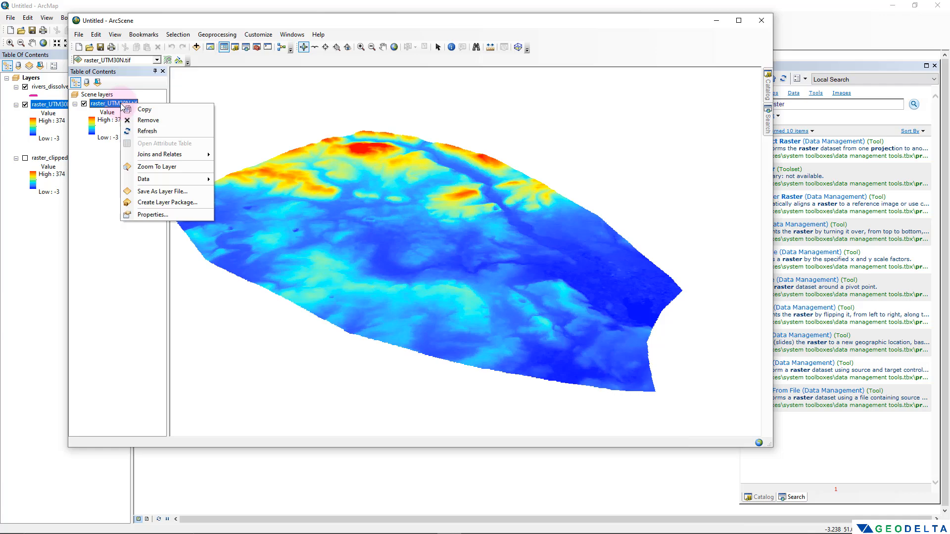
click(151, 215)
drag(444, 102, 194, 157)
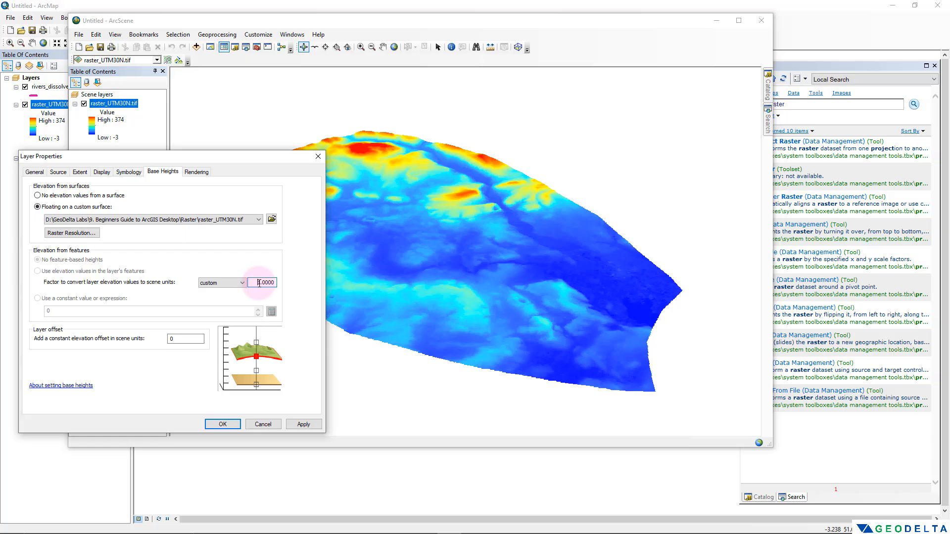
text(5)
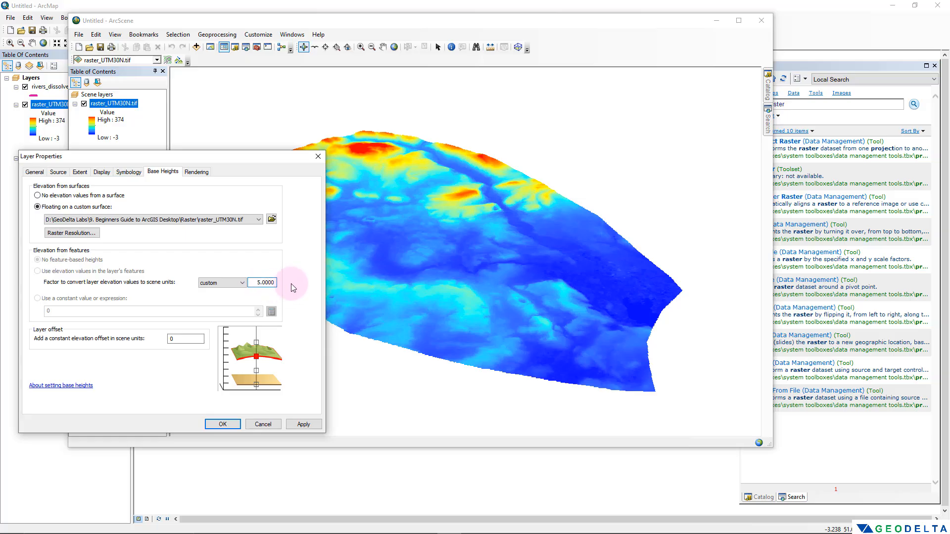
click(293, 428)
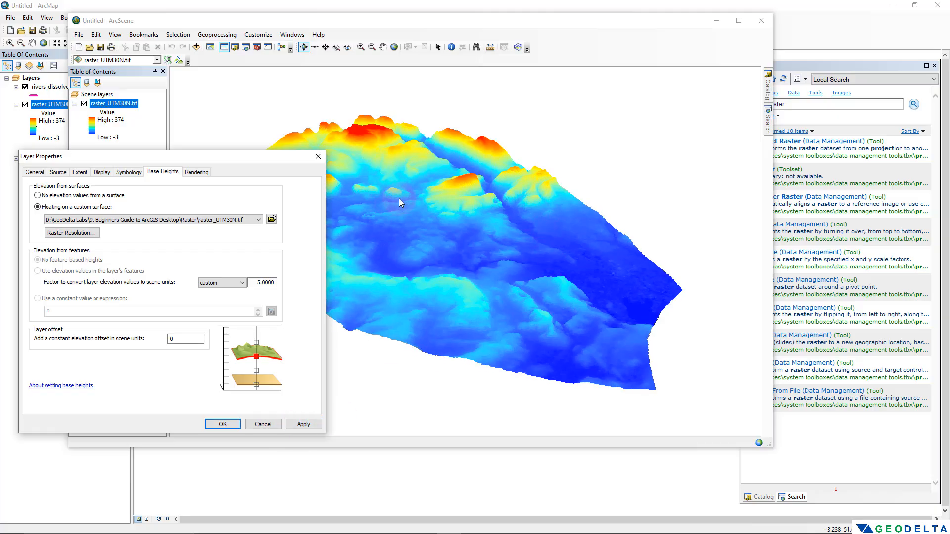
click(222, 424)
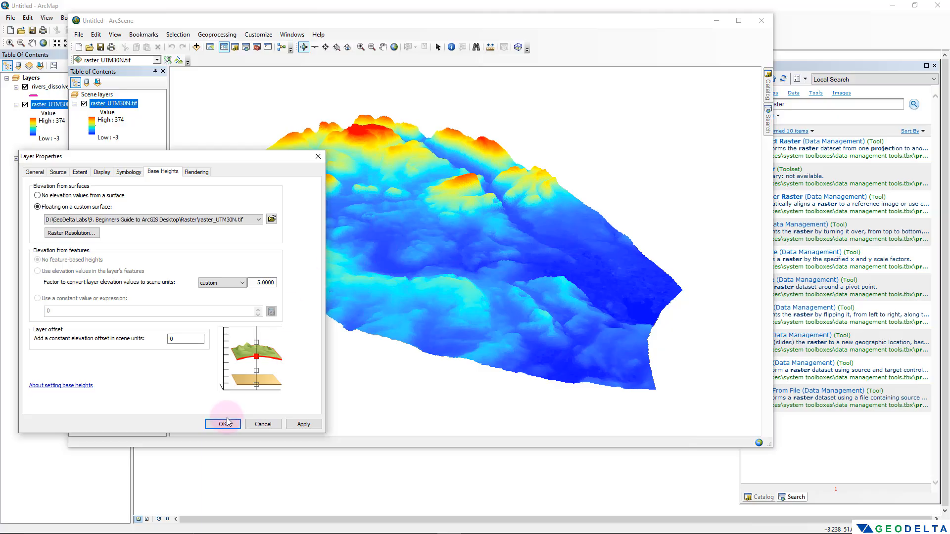
Step: Examine the vertically exaggerated terrain, its hills and river valleys, by rotating and zooming around the scene
drag(400, 281, 378, 194)
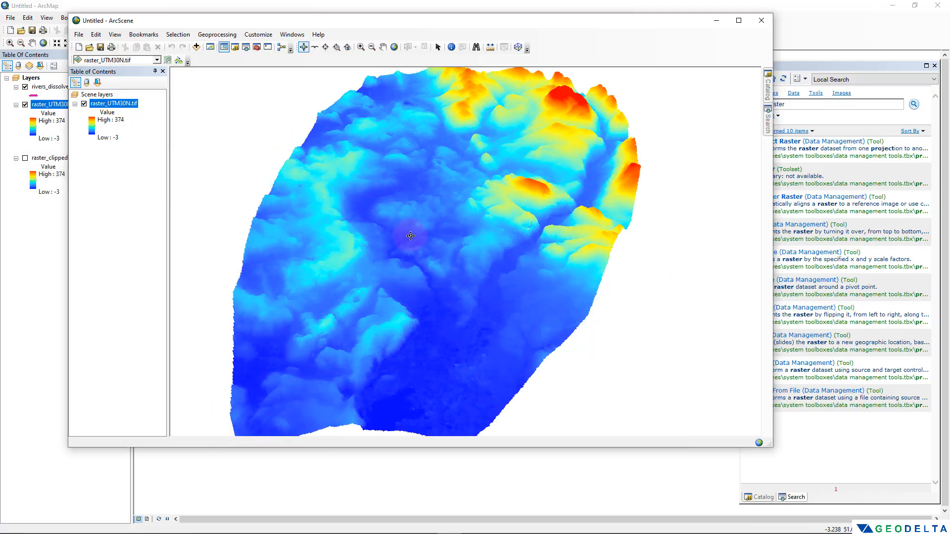
drag(494, 324, 403, 229)
scroll(403, 229, down, 5)
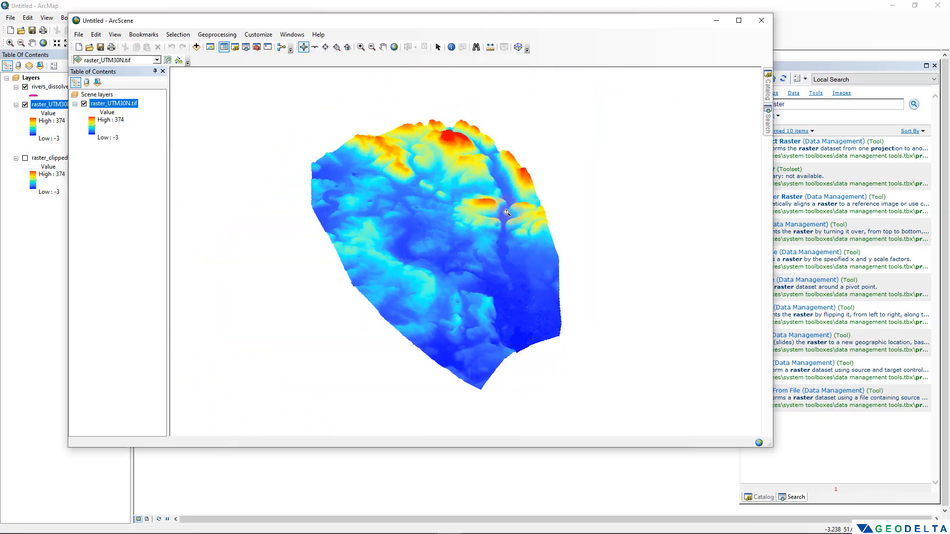
scroll(500, 212, up, 7)
drag(467, 224, 470, 182)
scroll(471, 183, down, 2)
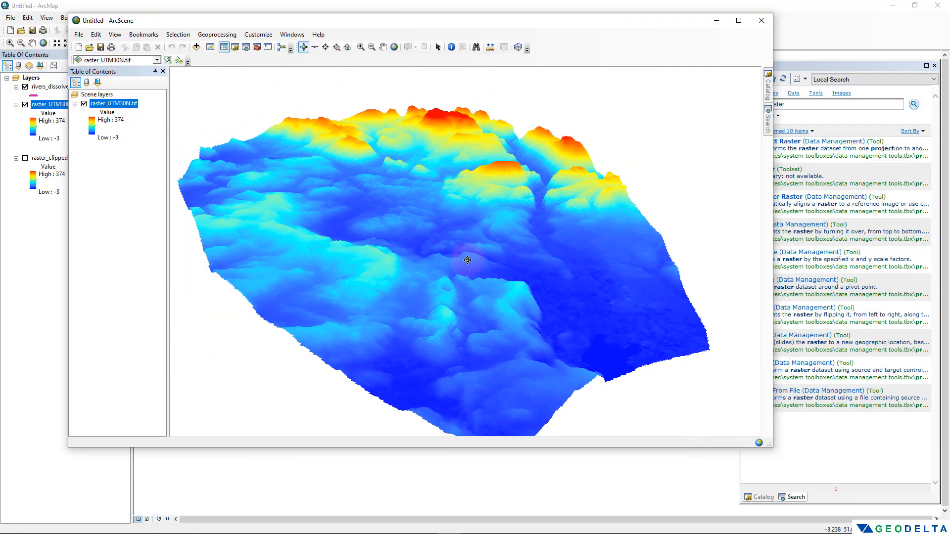
drag(469, 261, 456, 269)
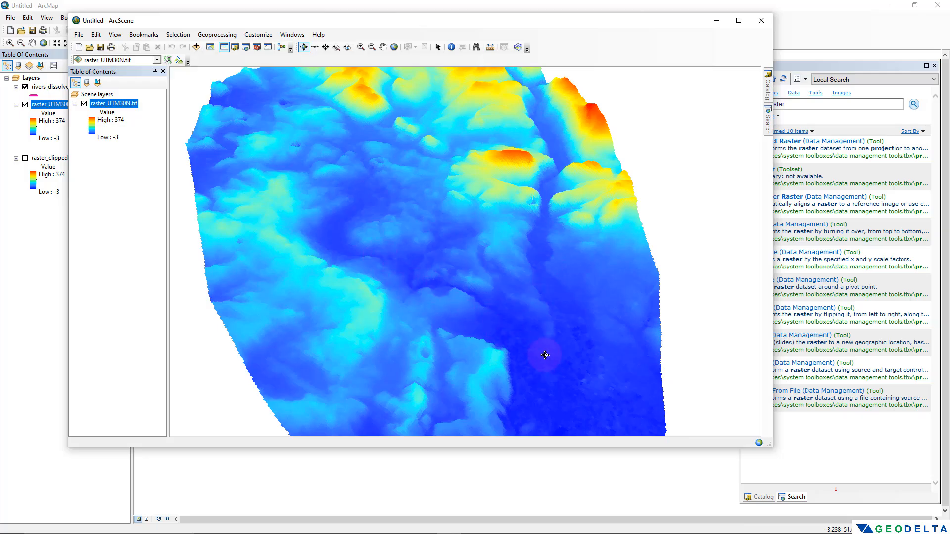
drag(533, 321, 532, 287)
Step: Set the raster layer's elevation-to-scene-units conversion factor to 10 in its base heights properties
right_click(111, 103)
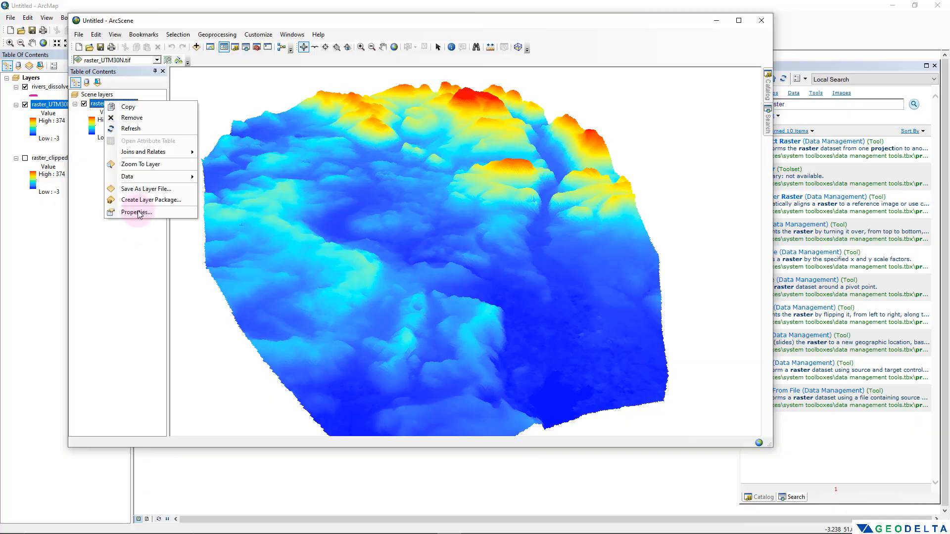
click(139, 216)
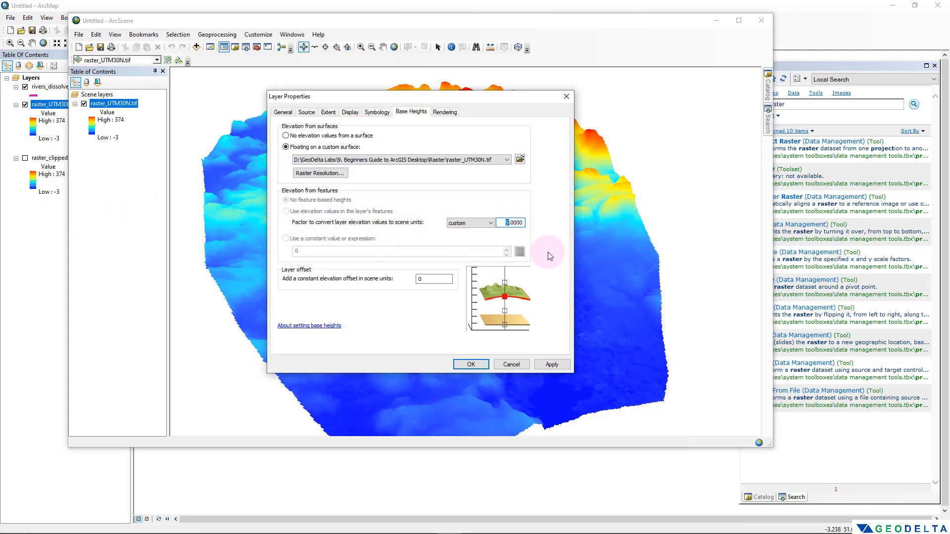
text(10)
click(544, 365)
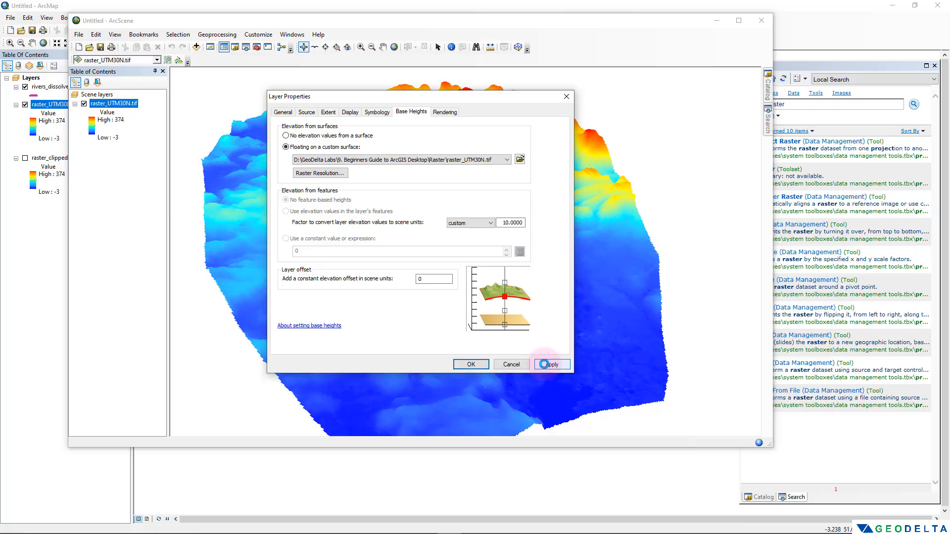
click(471, 364)
Step: Inspect the more strongly exaggerated 3D relief from low and high angles, both close up and as a whole
drag(446, 362, 452, 336)
scroll(446, 265, down, 5)
scroll(446, 266, up, 5)
drag(446, 265, 486, 286)
scroll(486, 286, up, 5)
scroll(486, 287, down, 5)
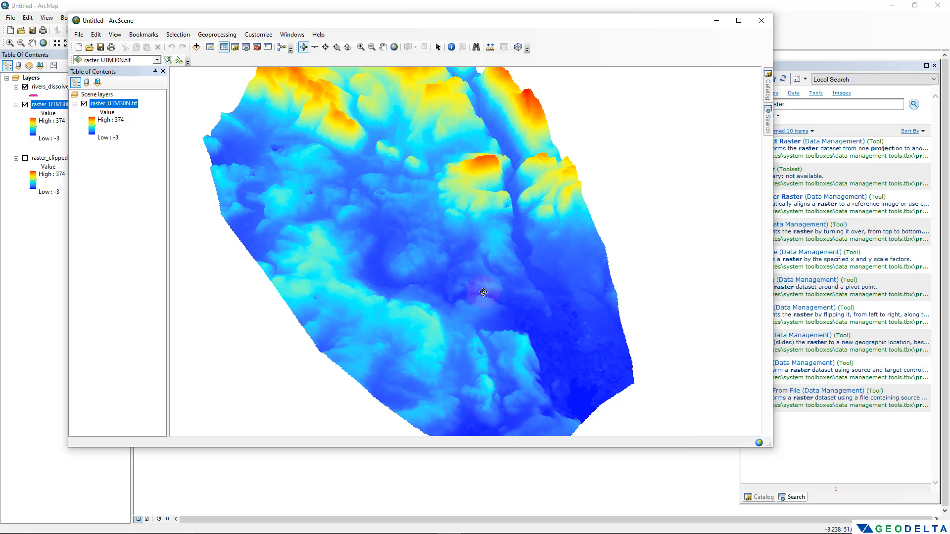
drag(483, 293, 560, 298)
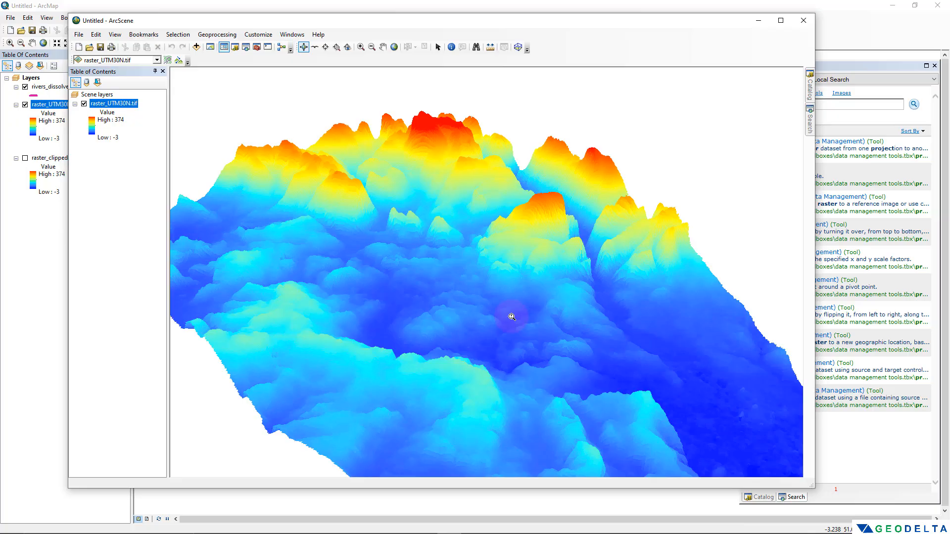
drag(565, 385, 622, 381)
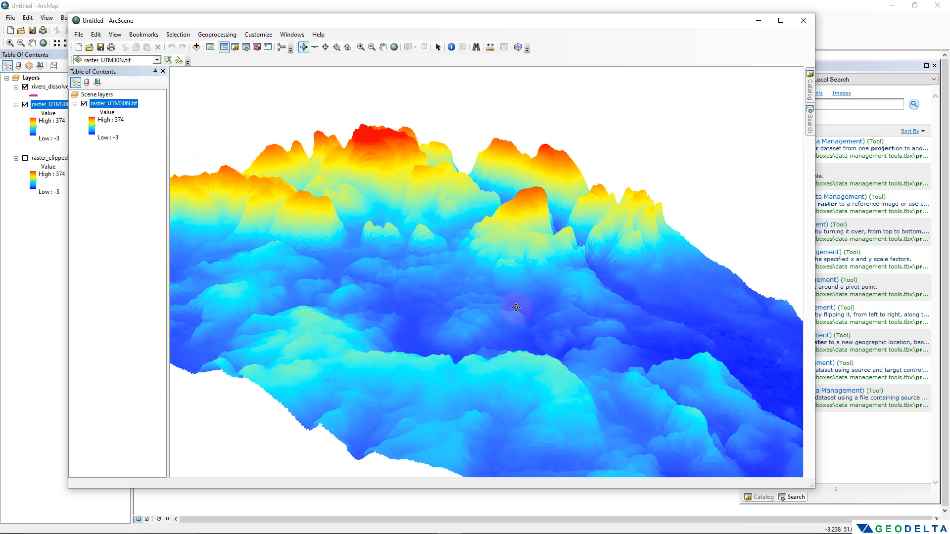
scroll(516, 308, down, 3)
drag(516, 308, 473, 325)
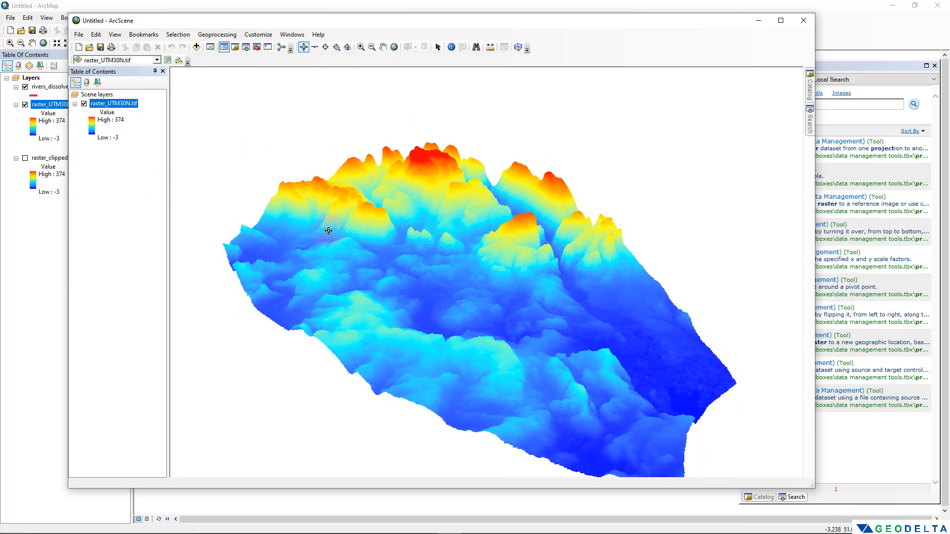
Step: View the exaggerated 3D terrain from the opposite side and close ArcScene to return to the ArcMap project
drag(328, 231, 387, 340)
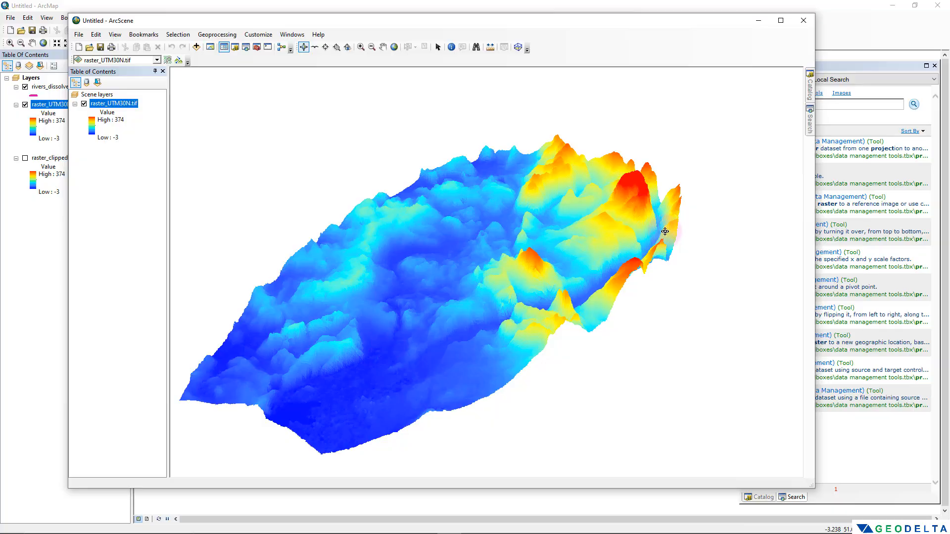
click(804, 21)
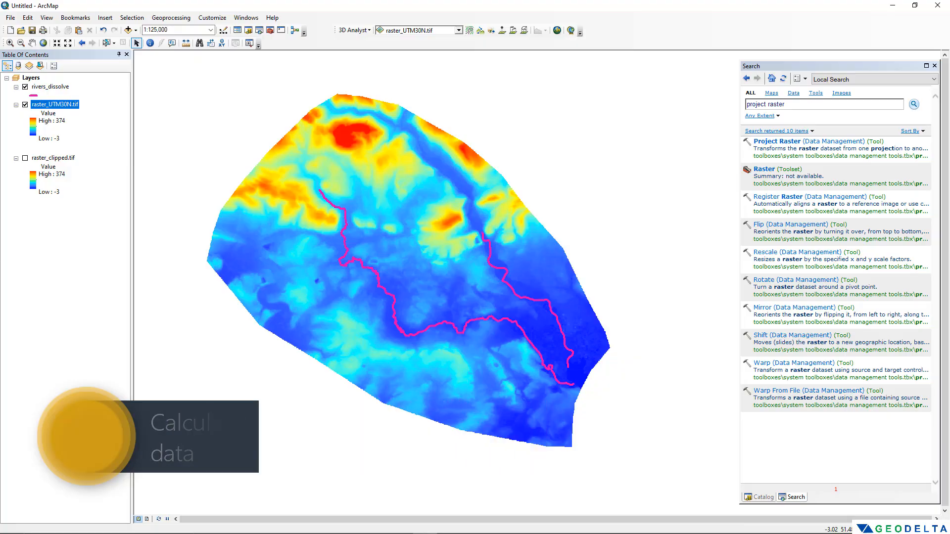
Step: Examine the projected raster around the two river lines in the 2D map, close up and at wider scales
scroll(433, 292, up, 2)
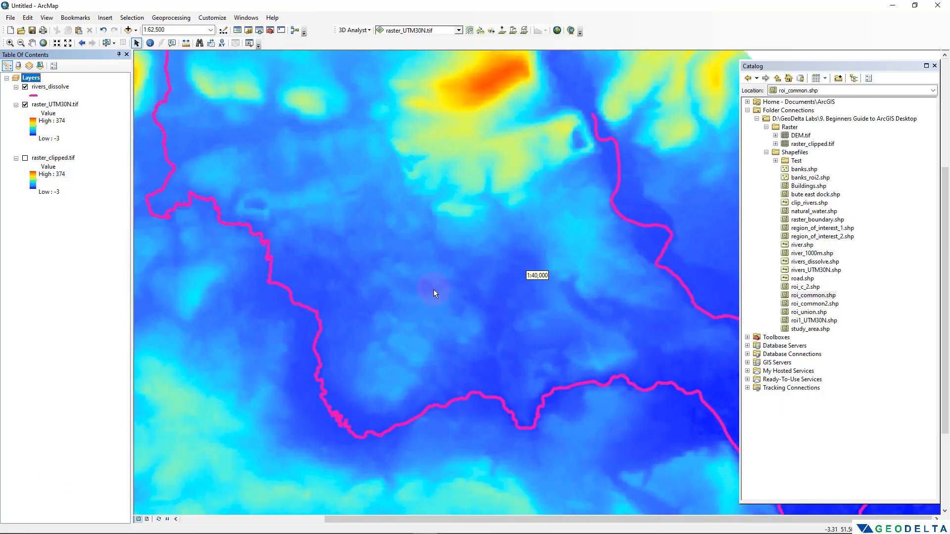
scroll(437, 237, up, 1)
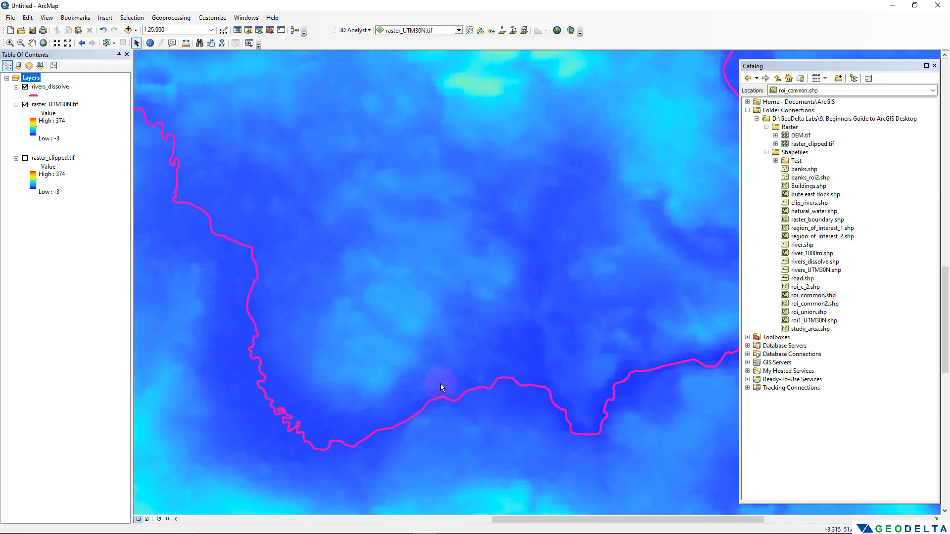
drag(450, 182, 412, 254)
scroll(412, 254, up, 1)
scroll(413, 254, down, 2)
scroll(413, 254, down, 1)
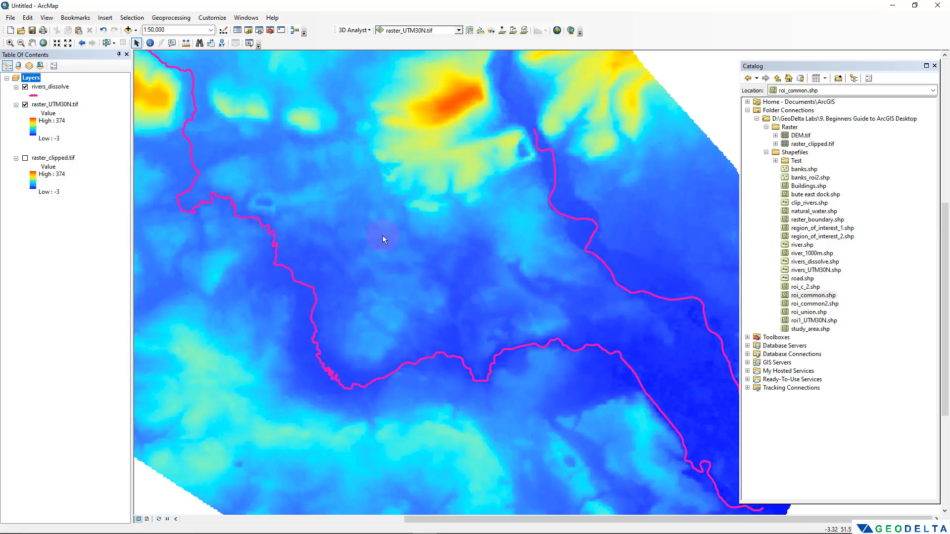
scroll(382, 235, up, 1)
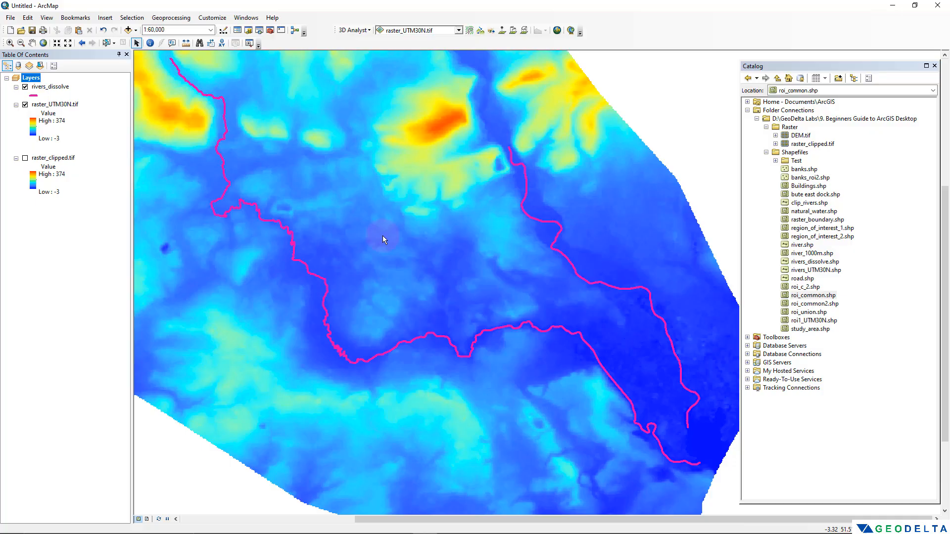
Step: Search for "zonal statistics" and open the Spatial Analyst Zonal Statistics tool to view its parameters
click(259, 30)
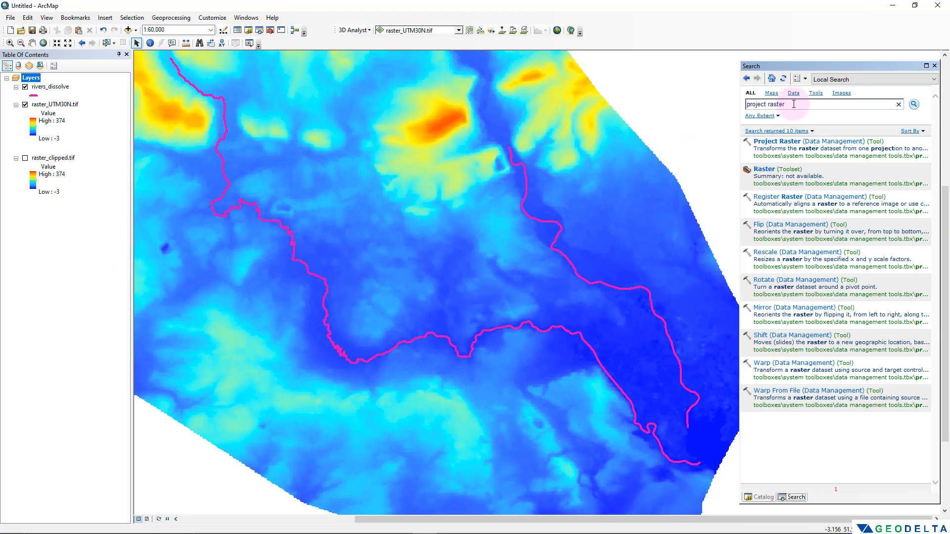
drag(724, 106, 654, 107)
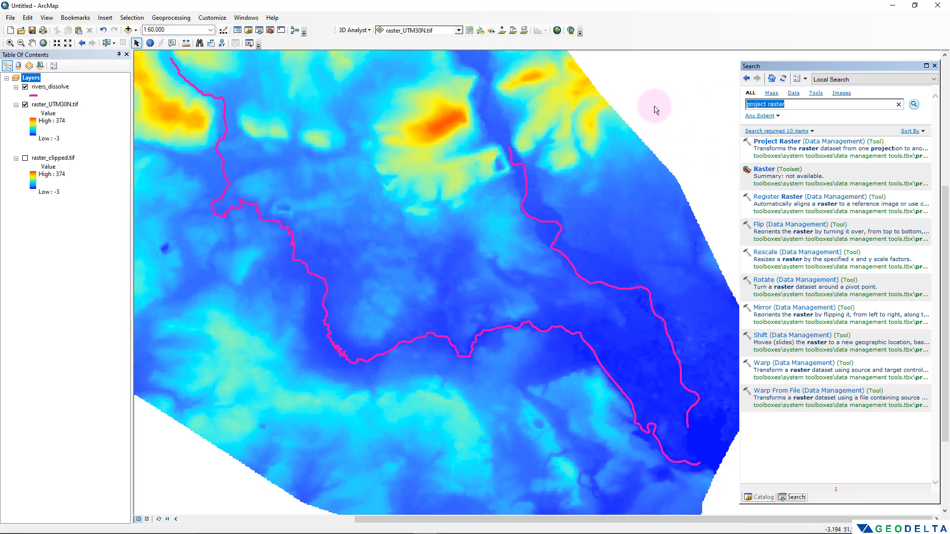
text(zonal statistics)
key(Return)
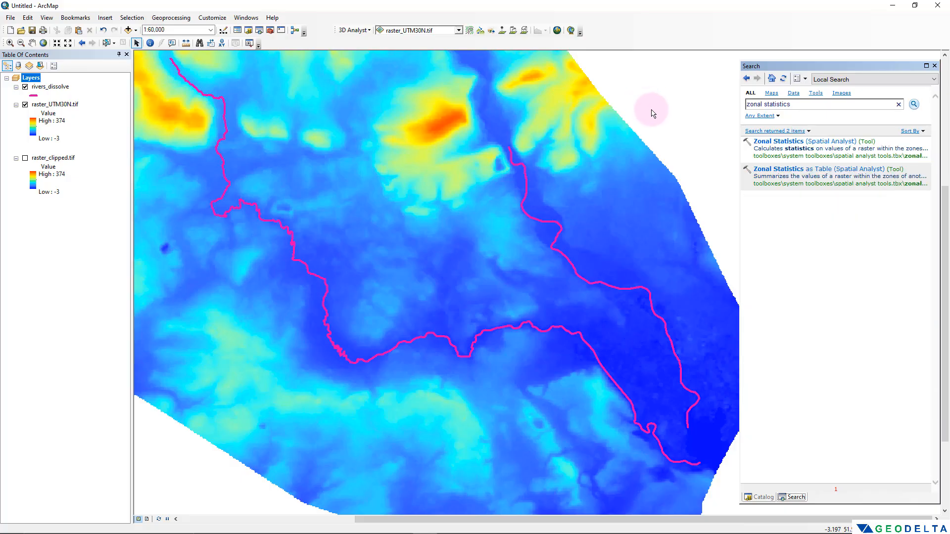
click(796, 142)
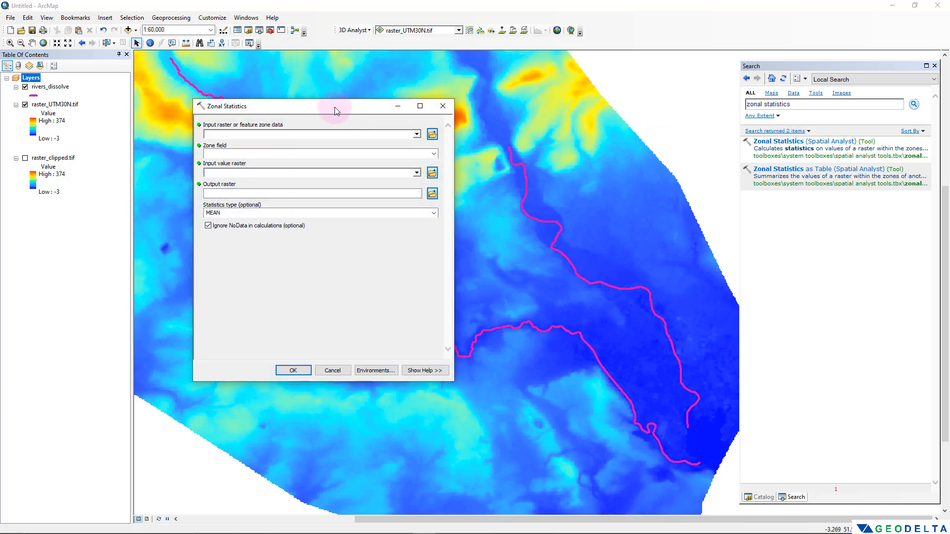
drag(335, 107, 801, 201)
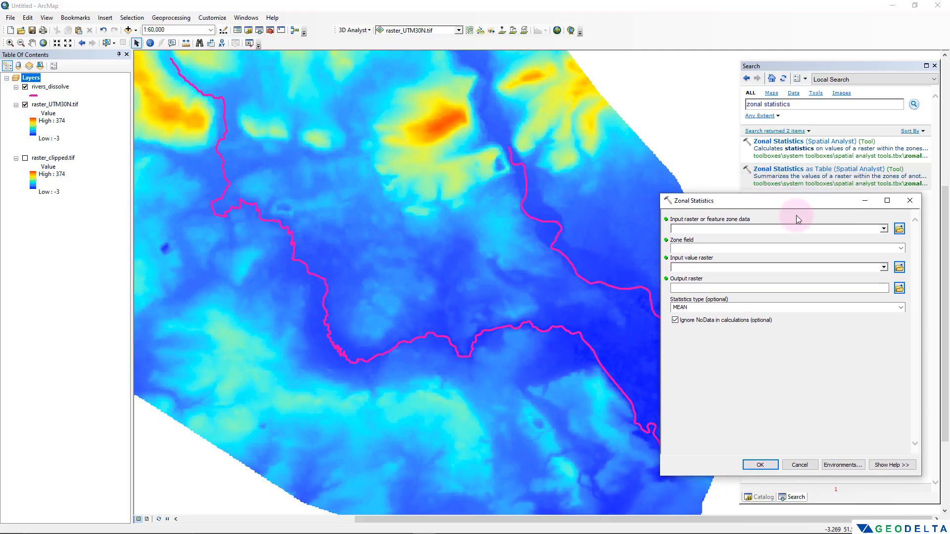
Step: Check where extensions are managed, dismiss the Zonal Statistics tool, and replace the Search window with the Catalog
click(212, 17)
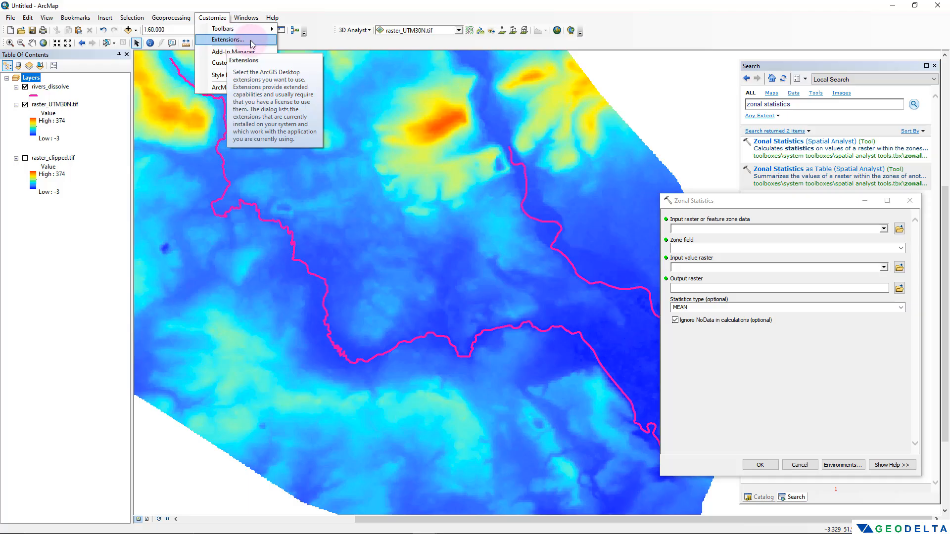
click(876, 200)
click(875, 200)
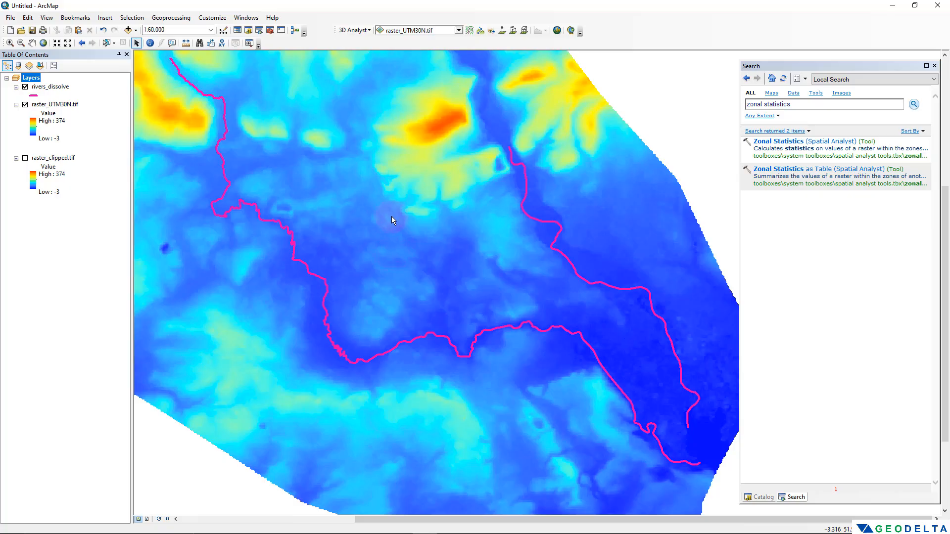
click(934, 65)
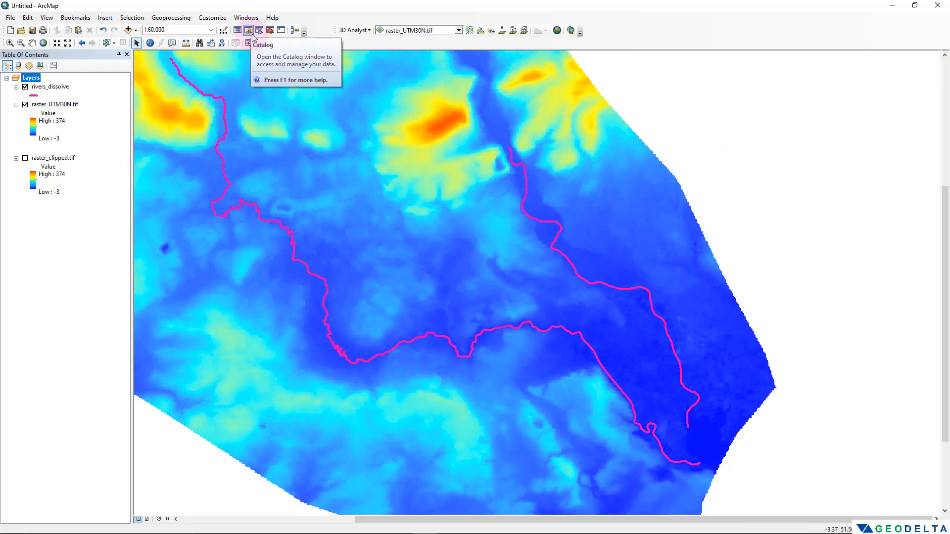
click(249, 31)
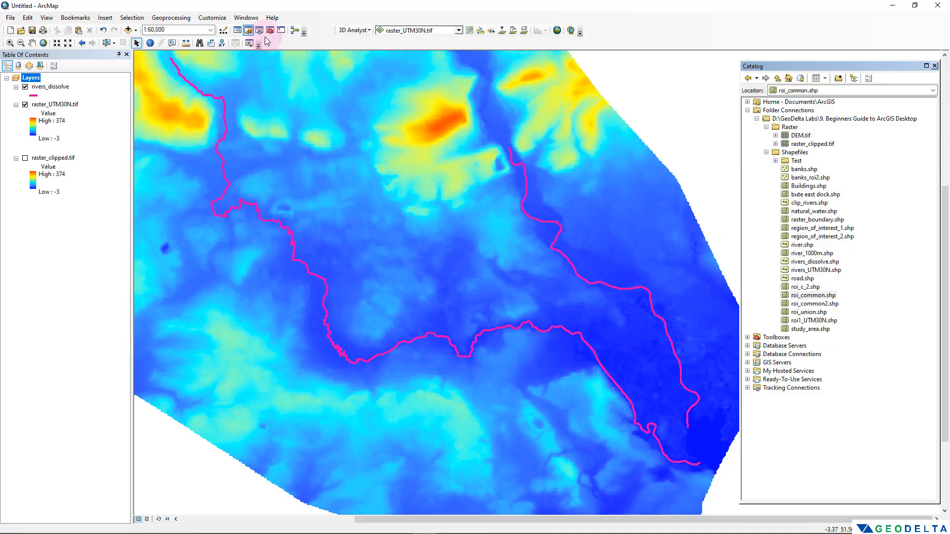
Step: Add region_of_interest_1.shp to the map beneath rivers_dissolve to view its extent, and remove the layer again
click(835, 228)
drag(835, 229, 62, 105)
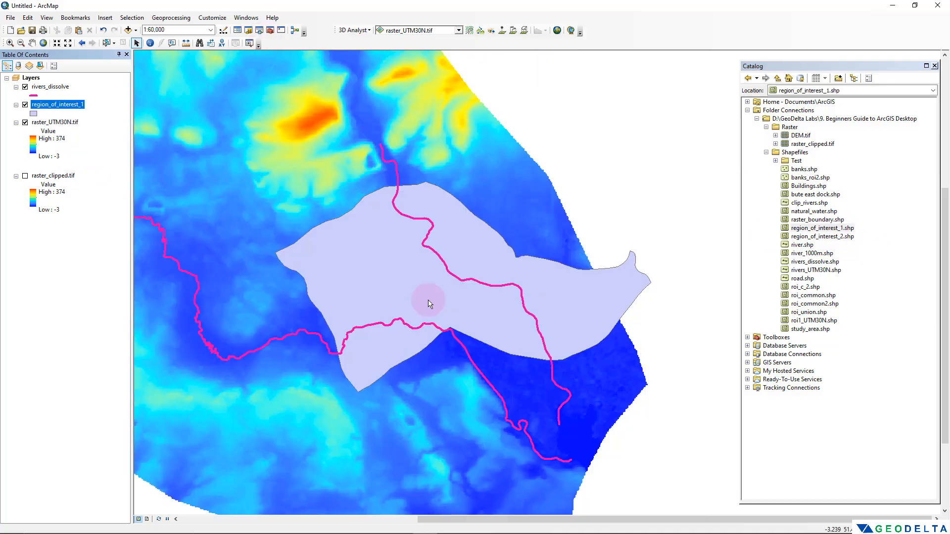
right_click(63, 104)
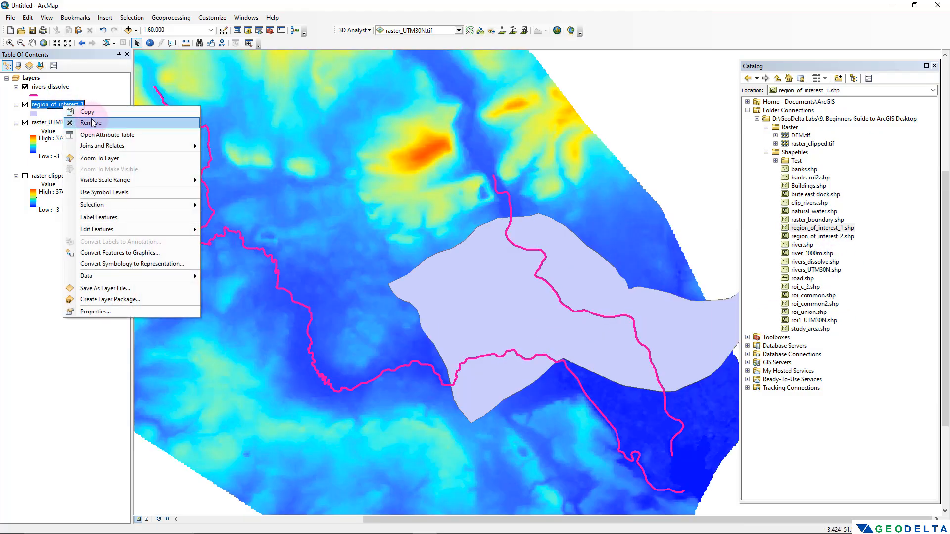
click(92, 122)
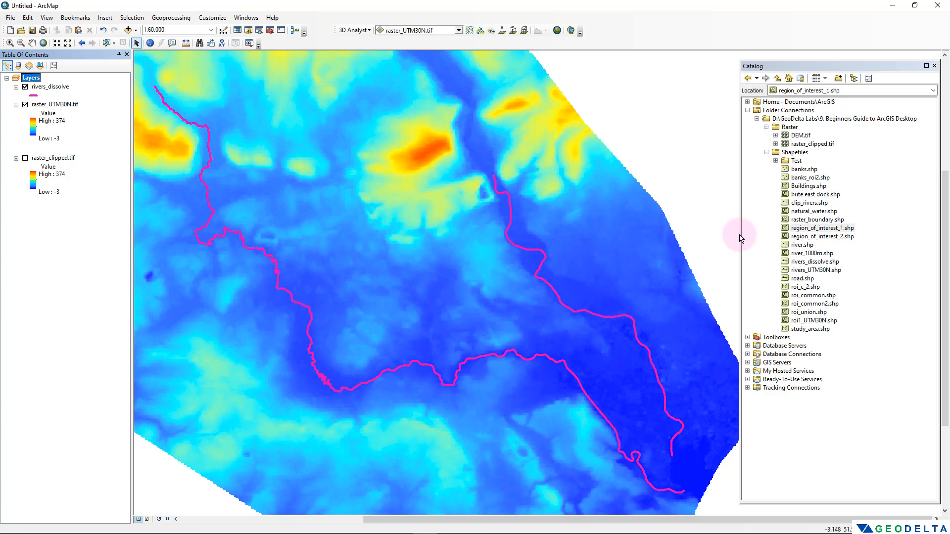
Step: Begin a new shapefile in the Shapefiles folder, named area_of_interest with Polygon as its feature type
click(794, 152)
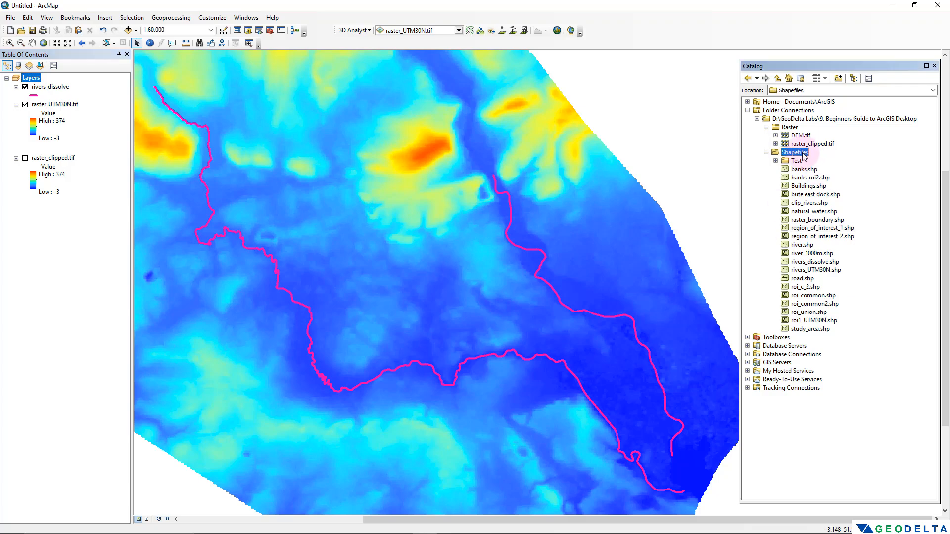
right_click(794, 152)
mouse_move(871, 217)
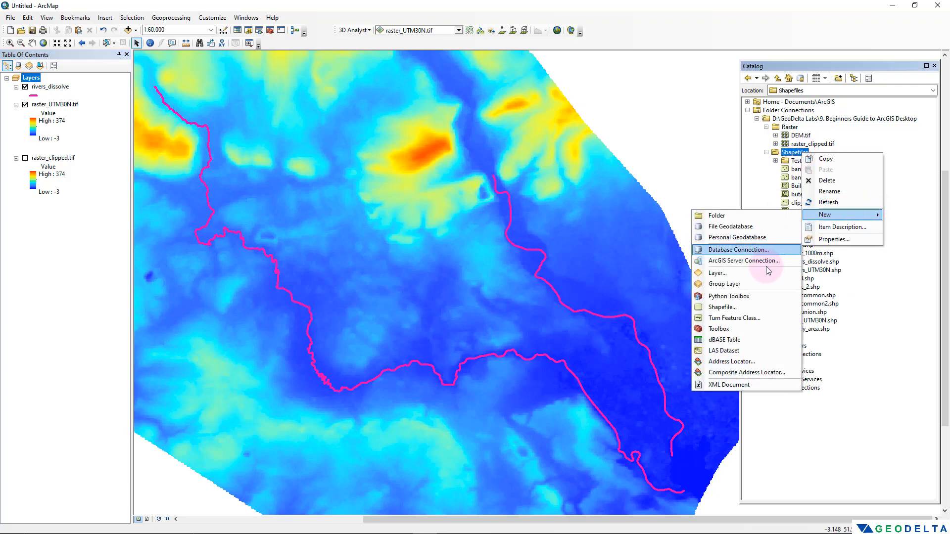
click(754, 304)
drag(470, 172, 700, 194)
text(area_of_interest)
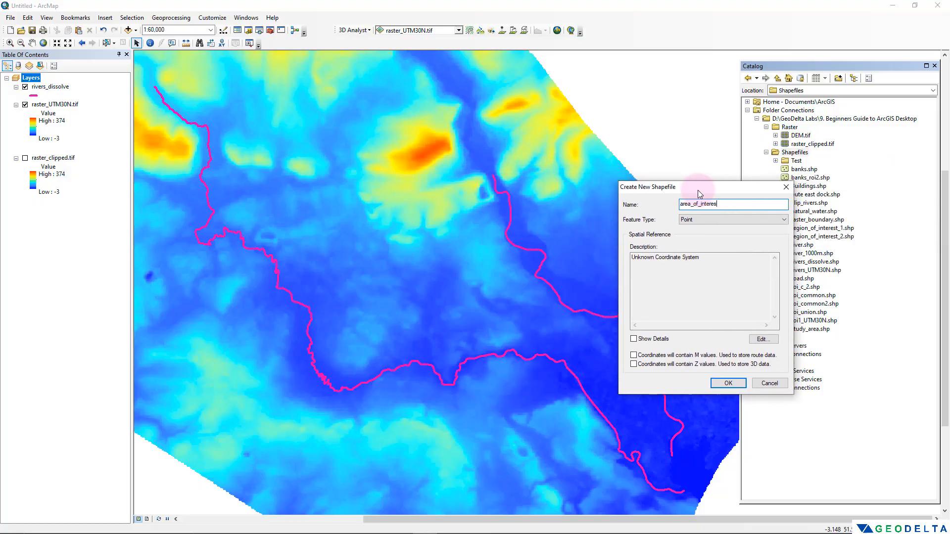
click(705, 221)
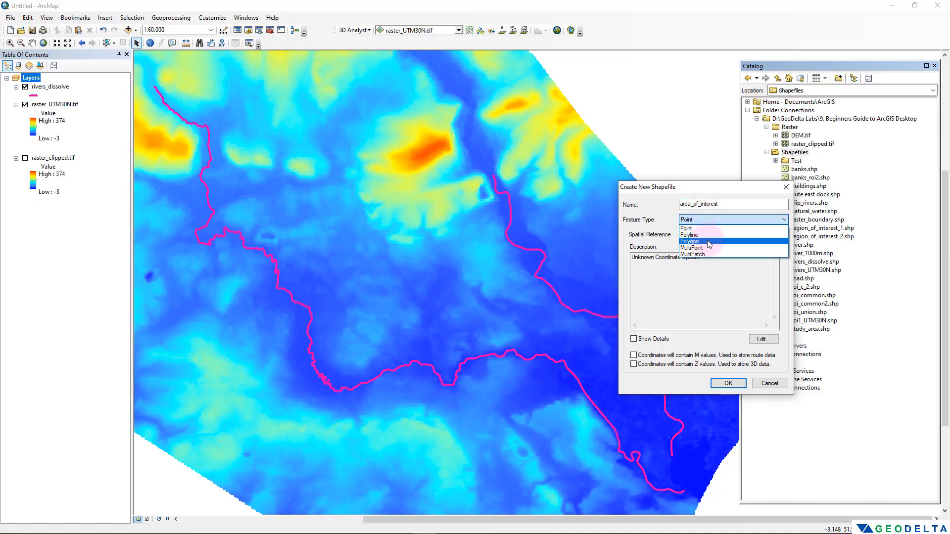
click(708, 242)
Step: Assign the WGS 1984 Complex UTM Zone 30N projected coordinate system to the new shapefile and create it
click(762, 339)
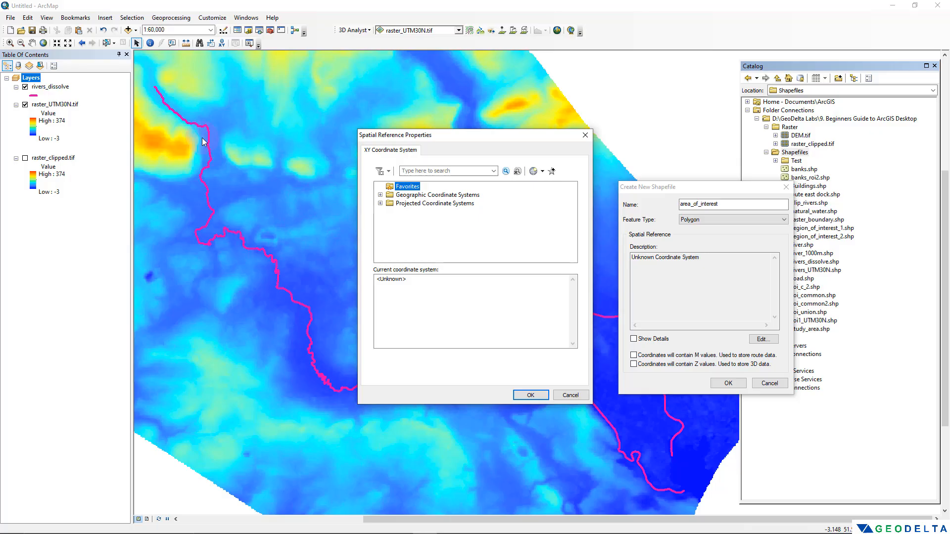
double_click(434, 203)
scroll(435, 227, down, 1)
double_click(413, 237)
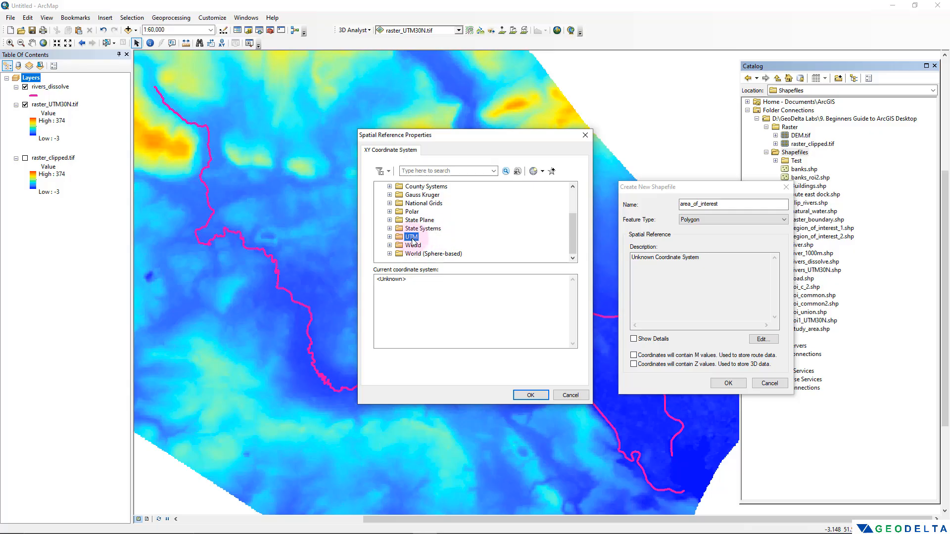
scroll(417, 238, down, 3)
double_click(434, 238)
double_click(438, 246)
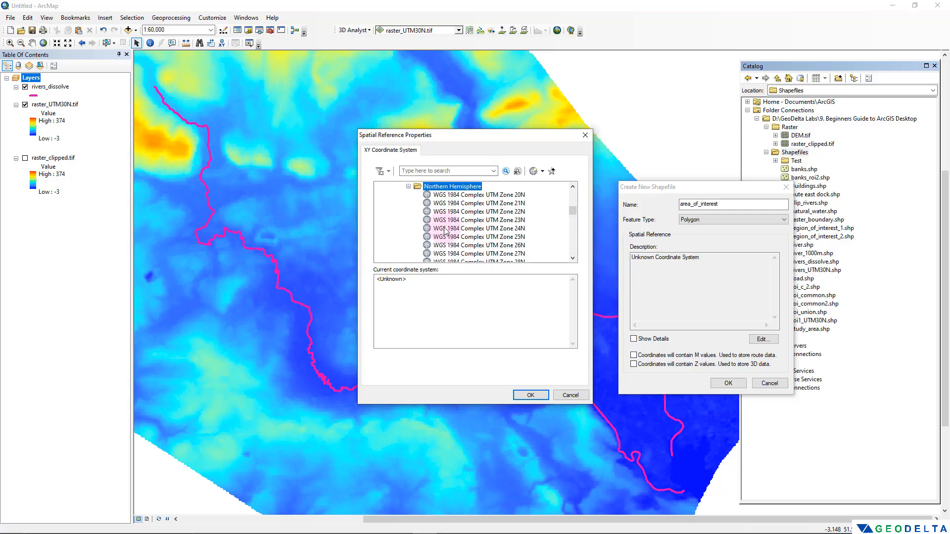
scroll(482, 242, down, 2)
click(509, 228)
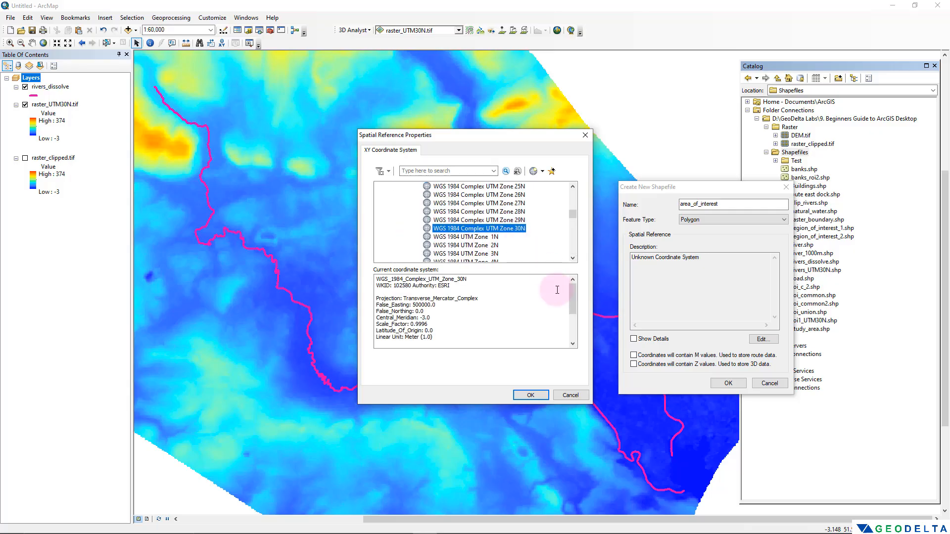
click(530, 395)
click(727, 382)
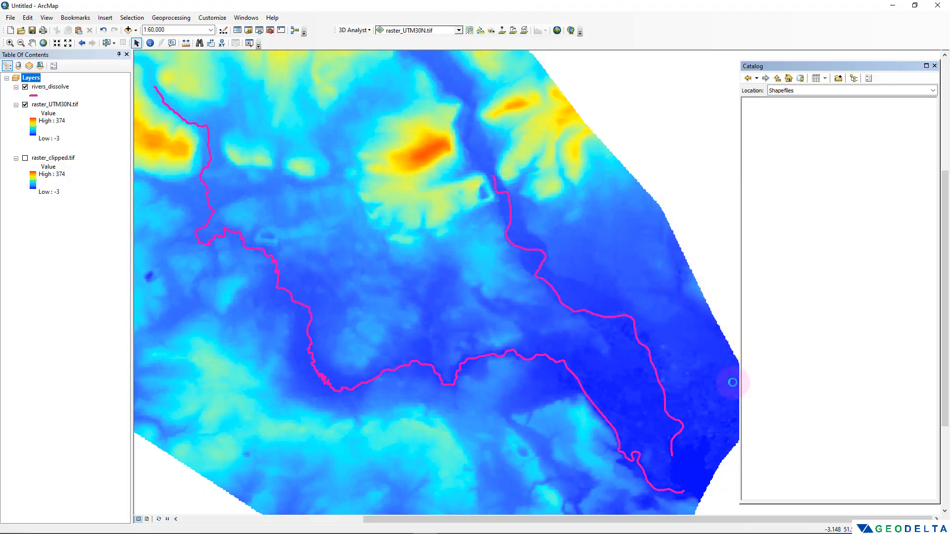
Step: Start an edit session on the area_of_interest layer
right_click(48, 104)
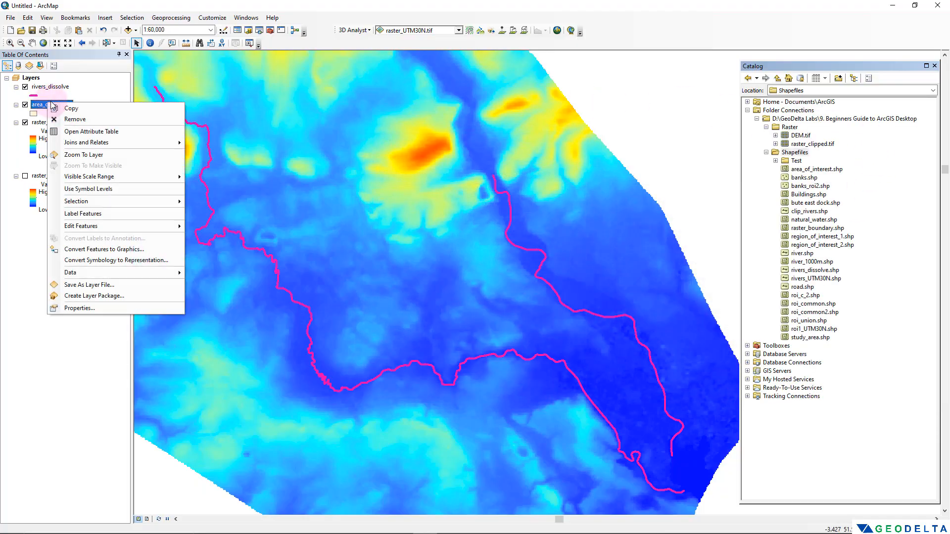
mouse_move(131, 226)
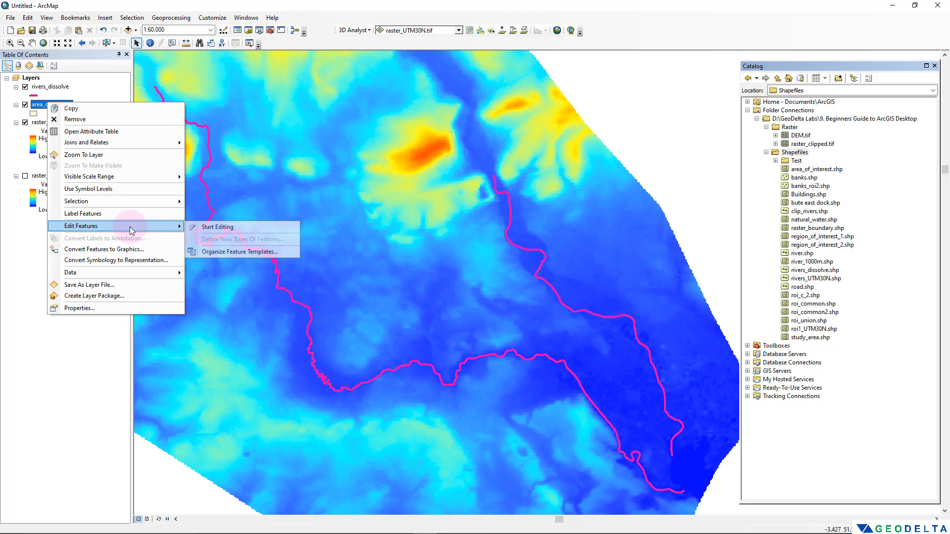
click(214, 227)
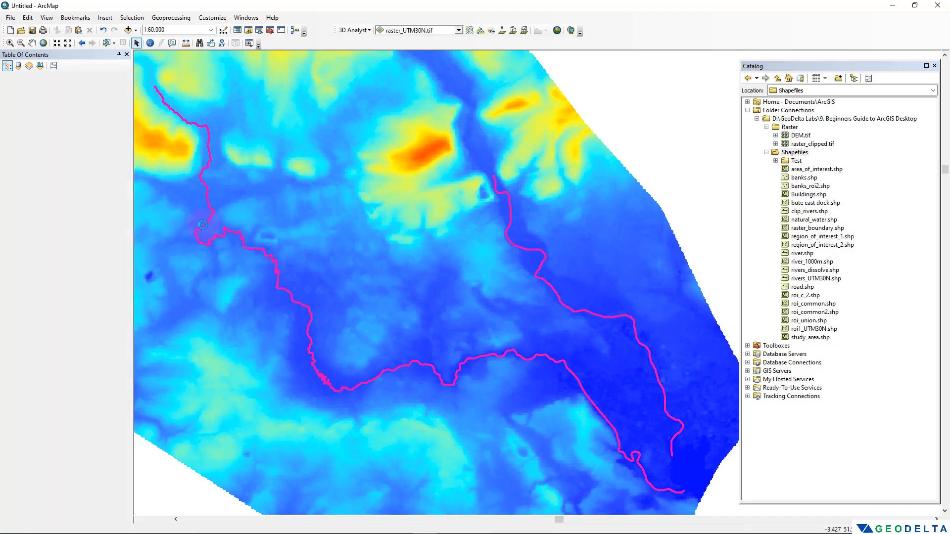
Step: Draw a rectangle about 2,080 m long in the area_of_interest layer, in the middle of the raster between the two rivers
click(528, 377)
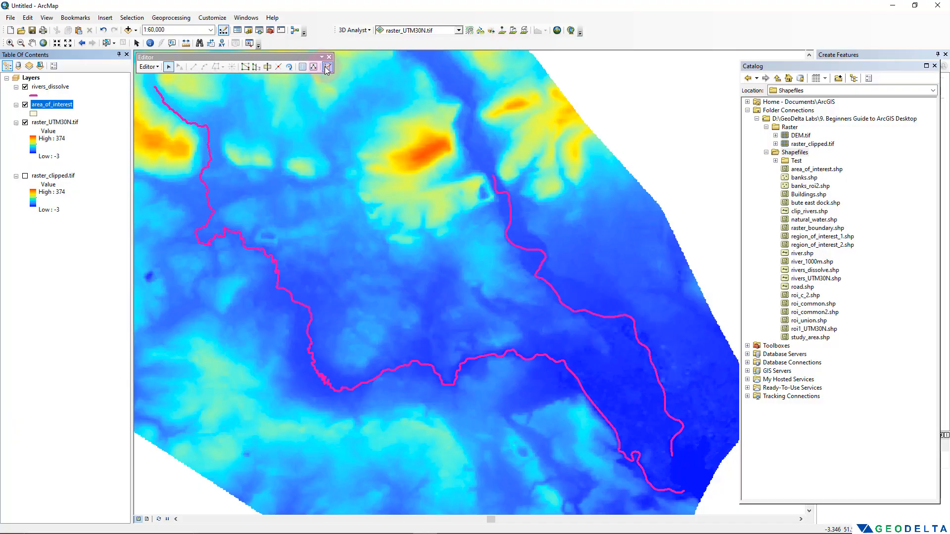
click(327, 67)
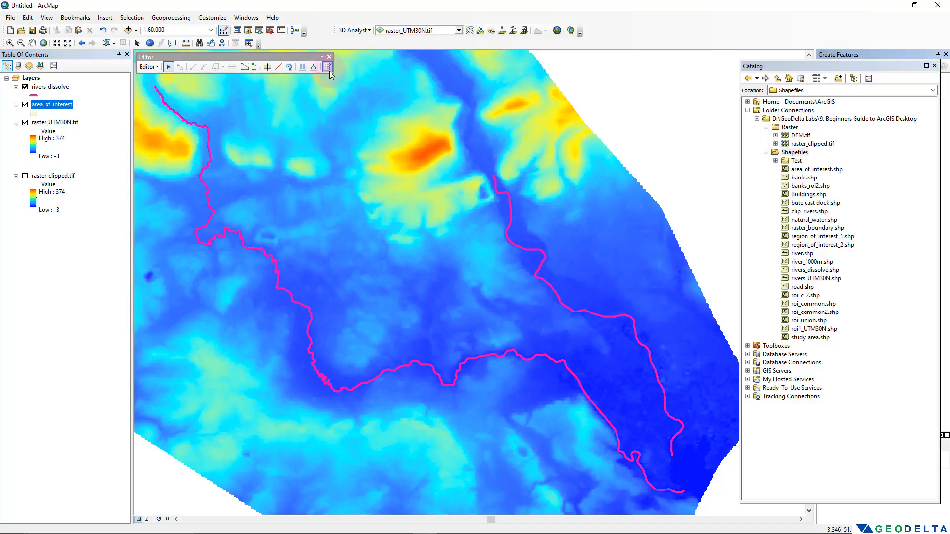
click(935, 68)
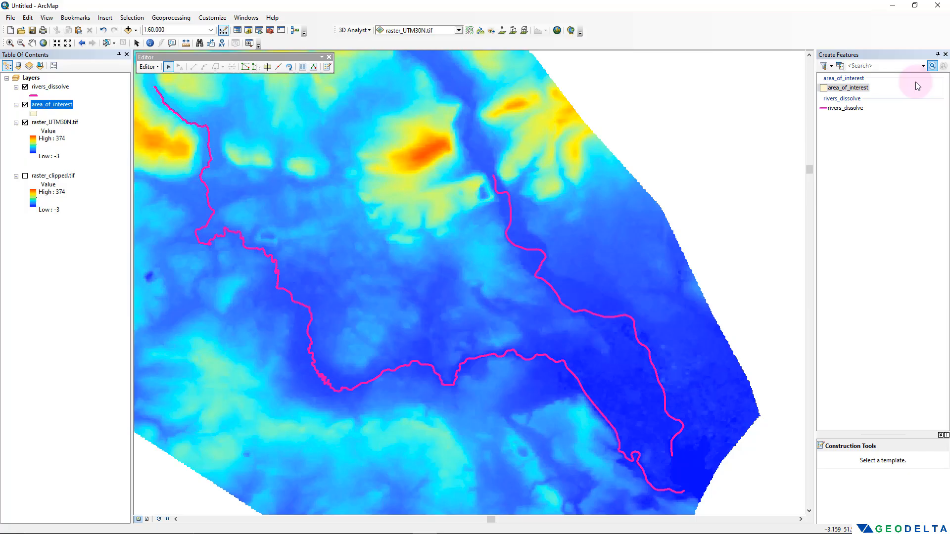
click(850, 88)
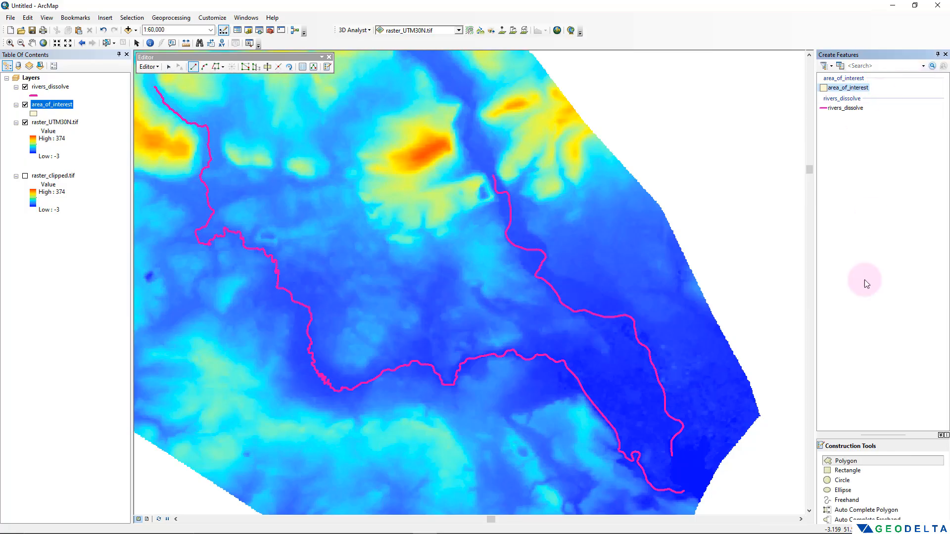
click(858, 472)
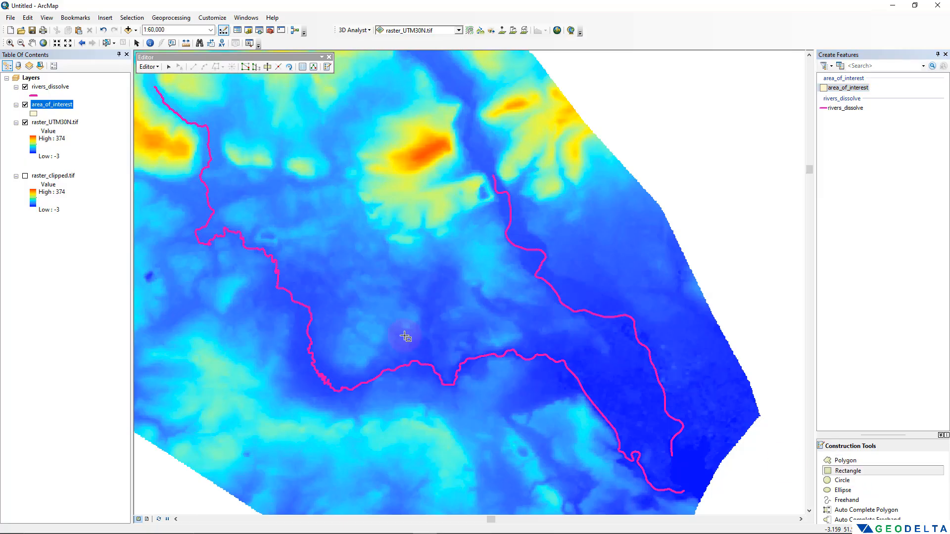
click(341, 276)
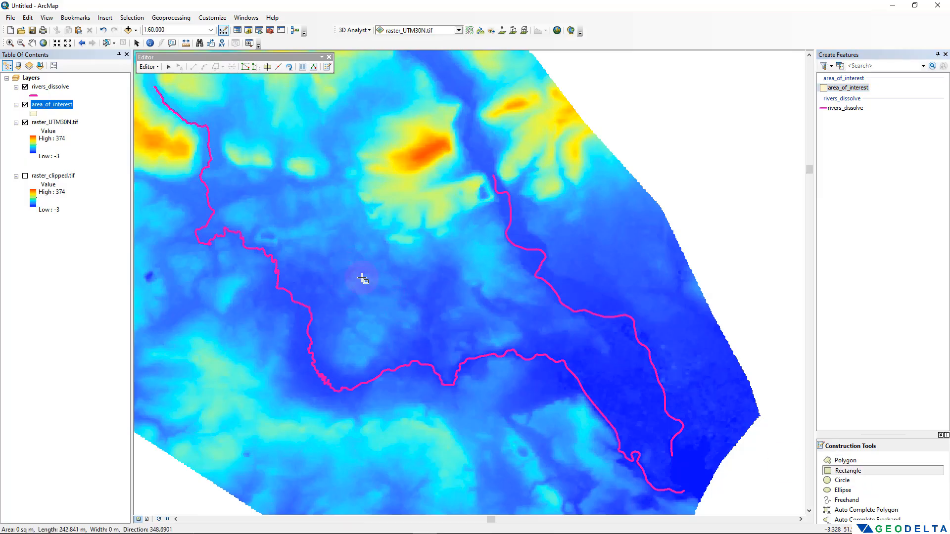
click(406, 274)
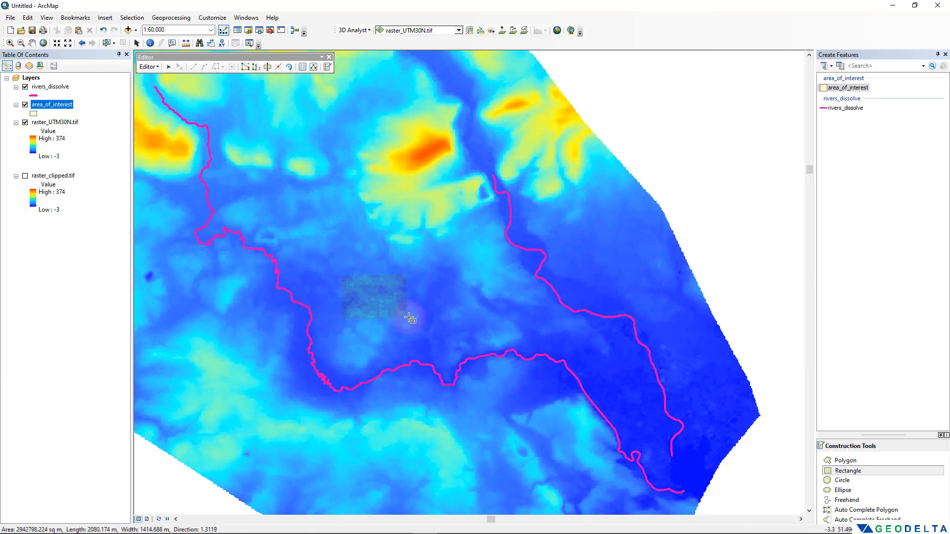
click(411, 316)
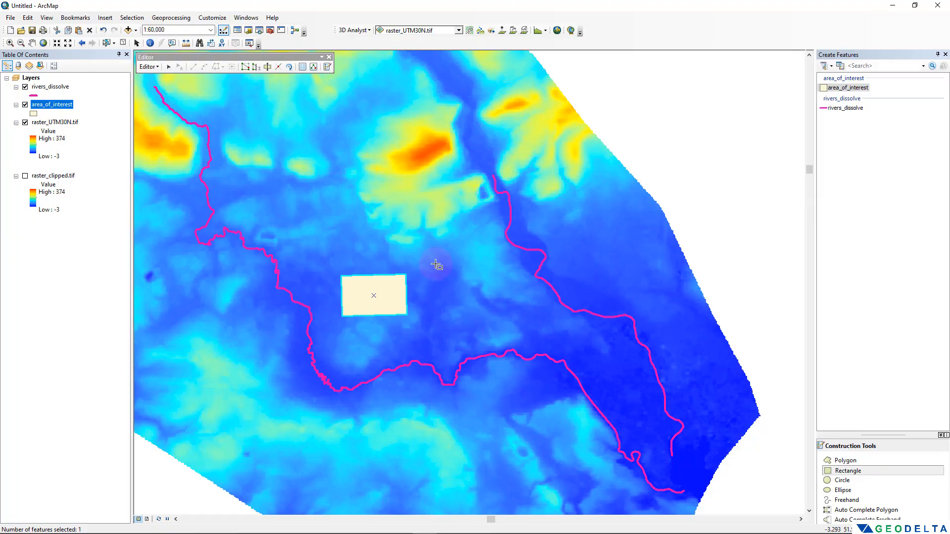
Step: Stop the editing session and save the edits to the area_of_interest layer
click(149, 66)
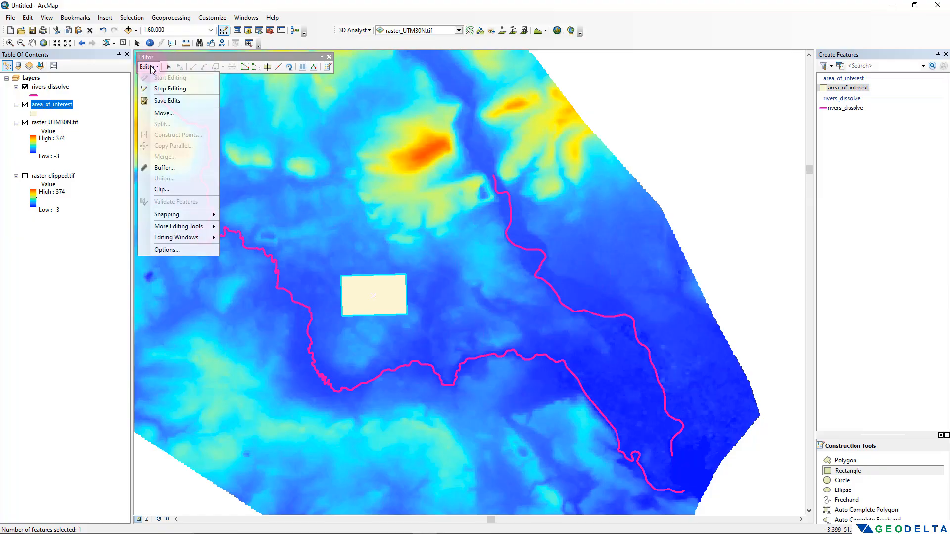
click(168, 89)
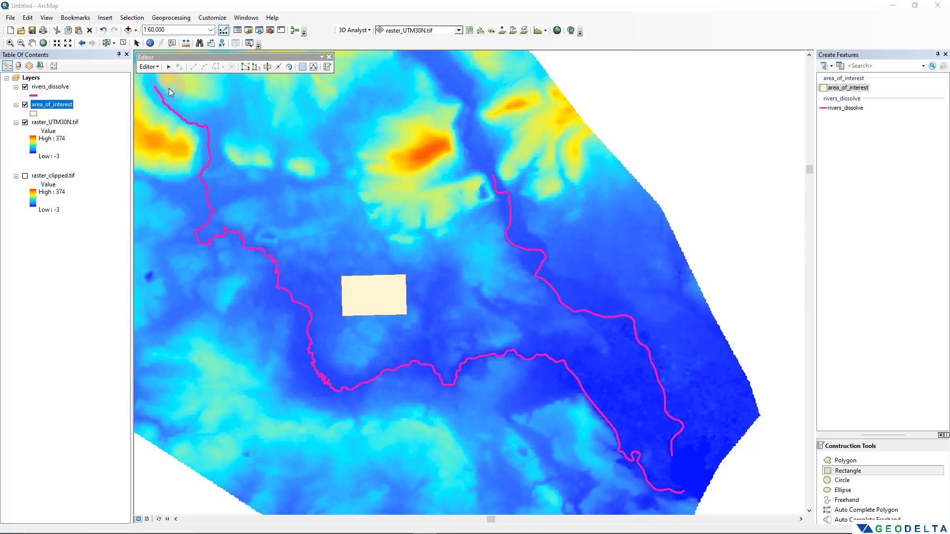
click(450, 301)
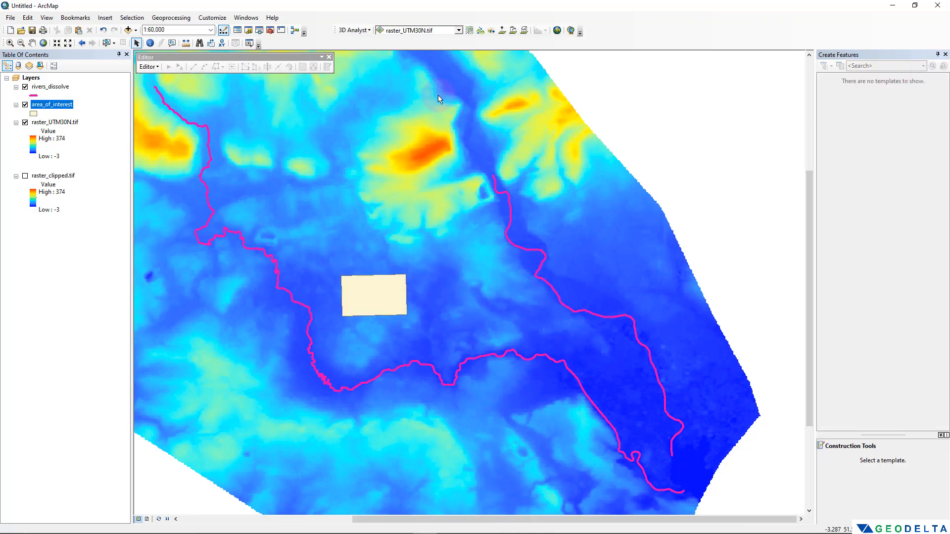
Step: Start the Zonal Statistics tool with area_of_interest as the zone data and Id as the zone field
click(258, 30)
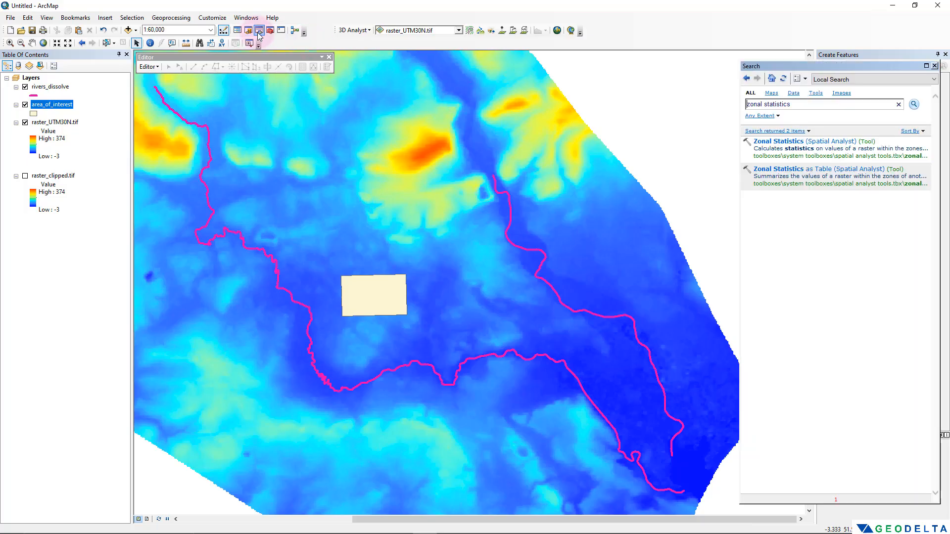
click(809, 144)
drag(700, 199, 607, 198)
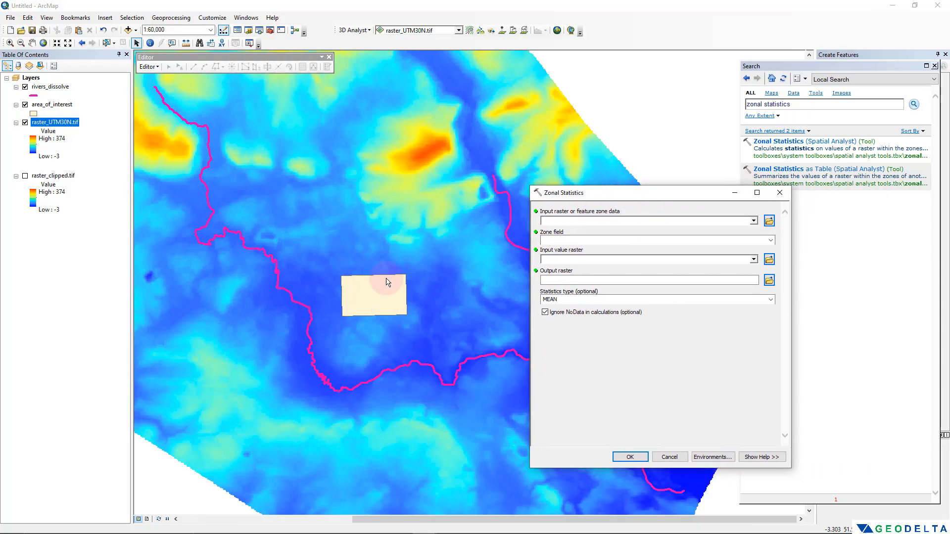
drag(52, 104, 579, 222)
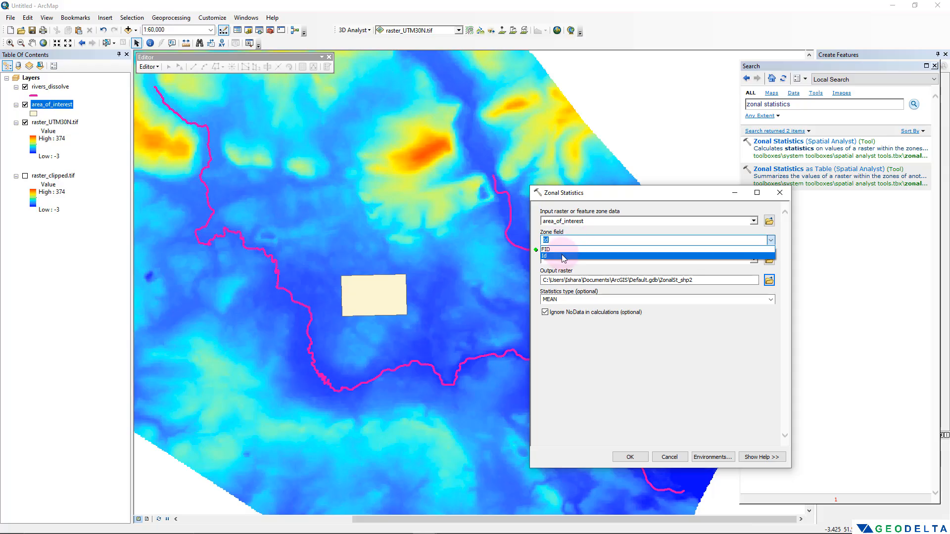
click(662, 255)
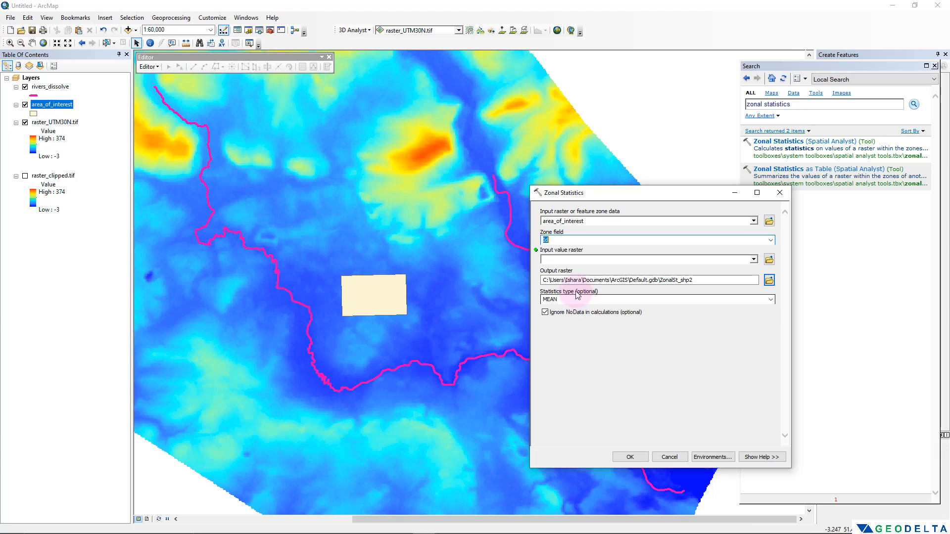
Step: Use raster_UTM30N.tif as the value raster, keep MEAN as the statistics type, and run Zonal Statistics
click(49, 123)
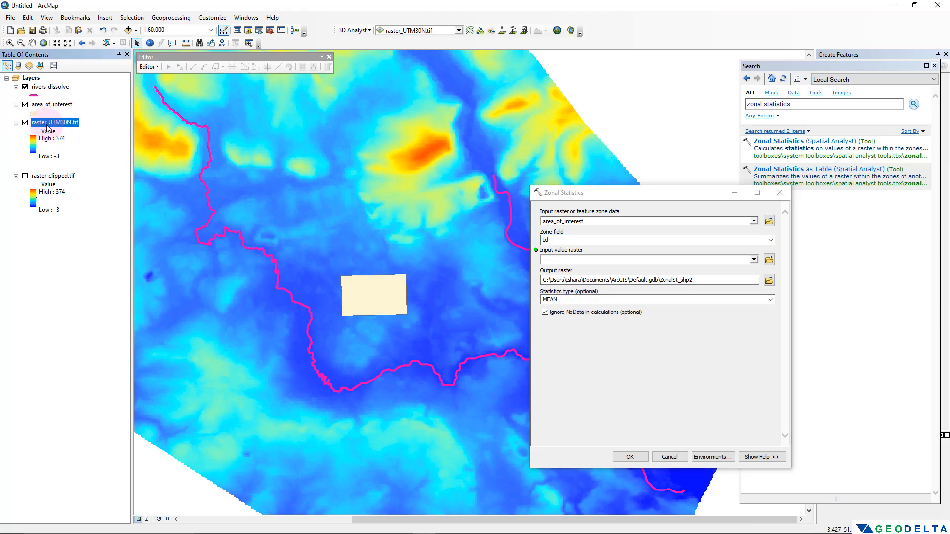
drag(48, 127, 595, 263)
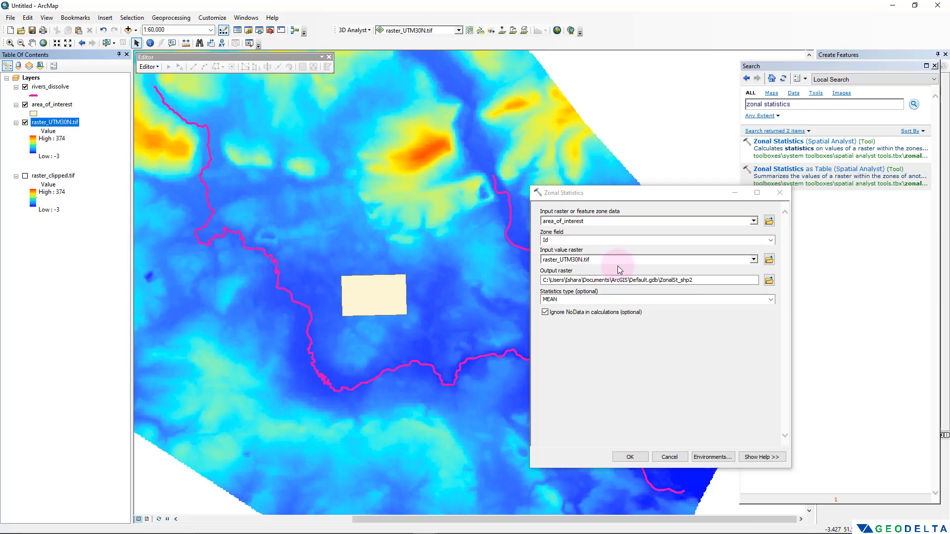
click(770, 300)
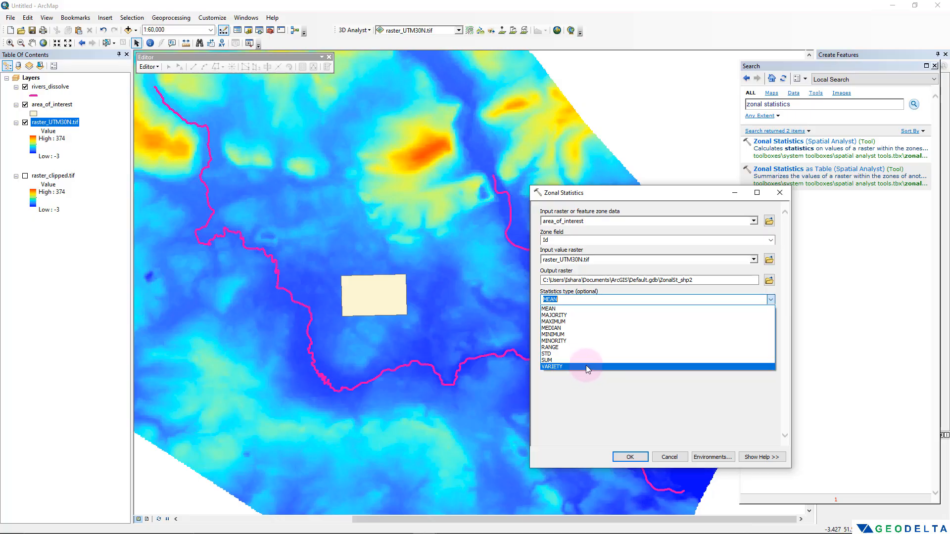
click(594, 308)
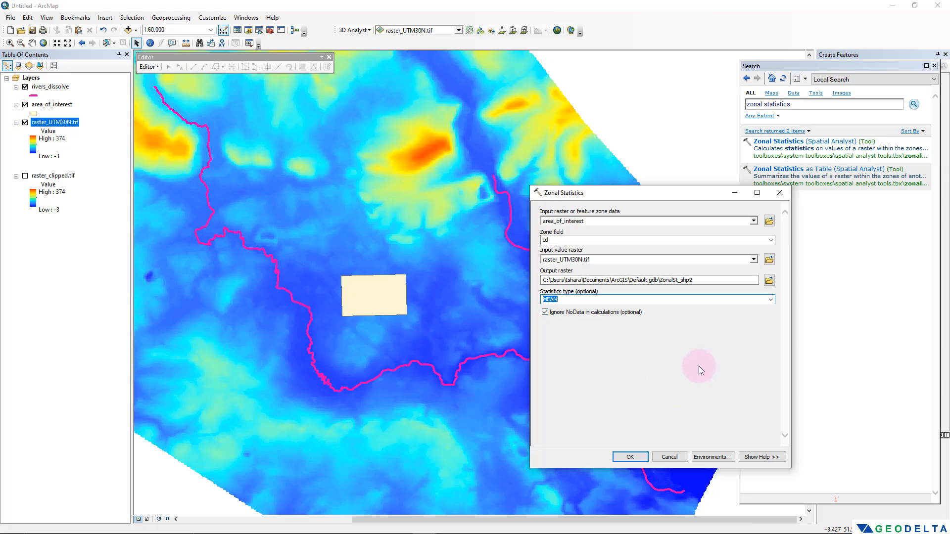
click(637, 460)
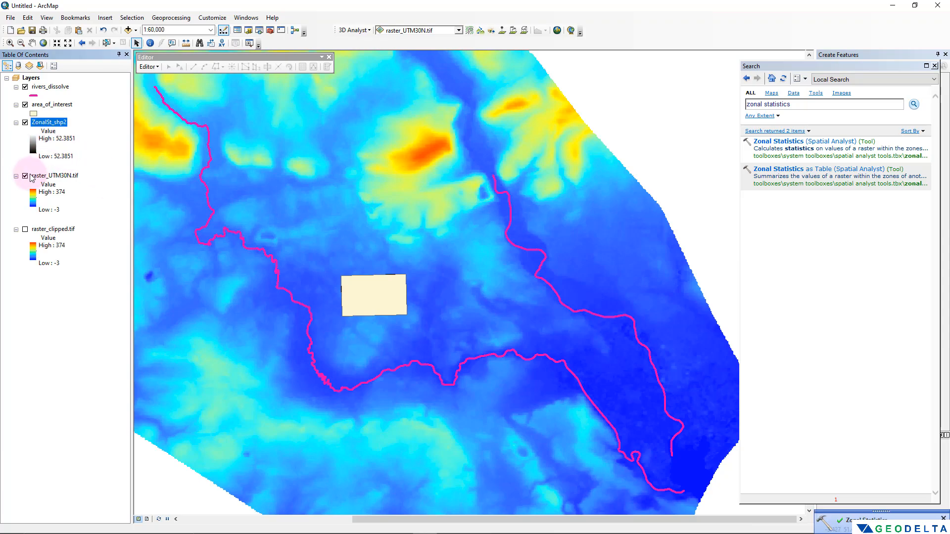
Step: Hide the area_of_interest layer and remove the ZonalSt_shp2 raster from the map
click(24, 104)
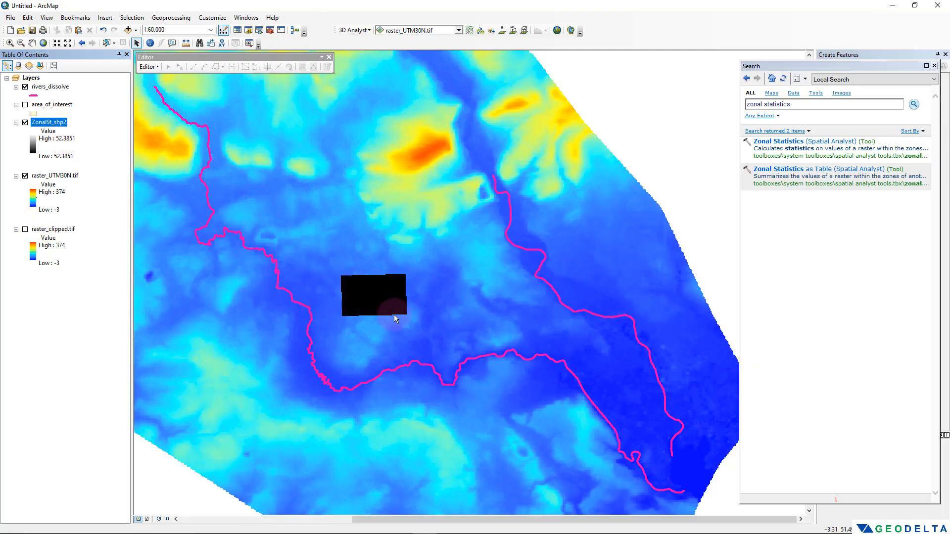
right_click(56, 126)
click(77, 140)
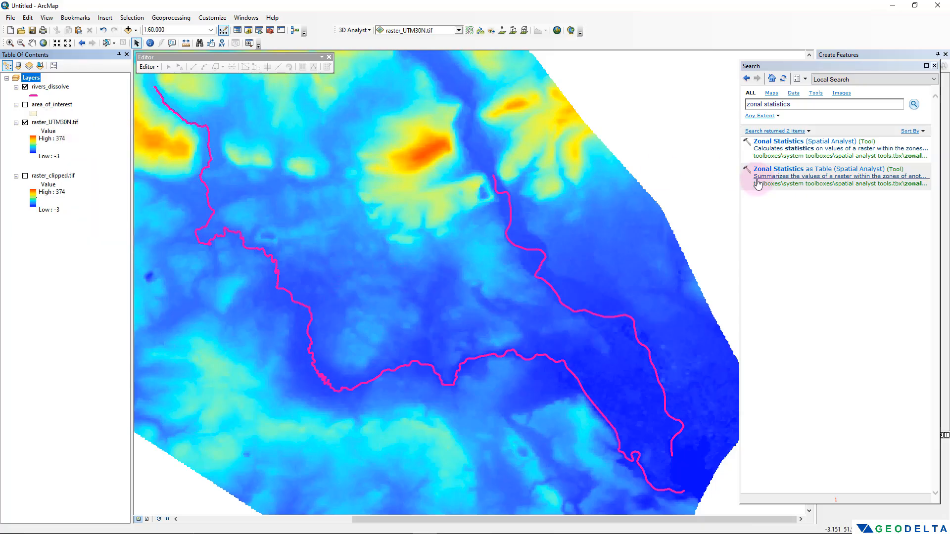
Step: Run Zonal Statistics as Table with area_of_interest as zones by Id, raster_UTM30N.tif as the value raster, and statistics type ALL
click(815, 168)
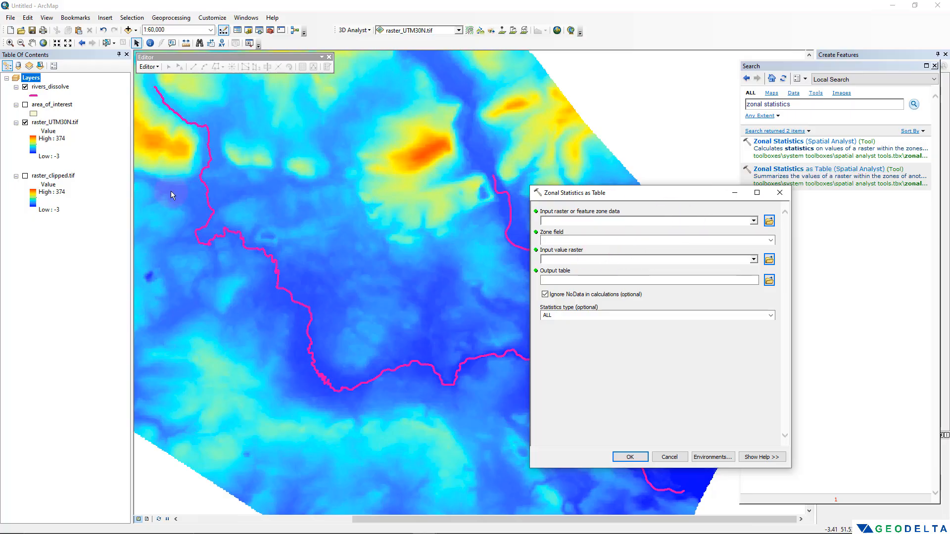
drag(67, 112, 732, 221)
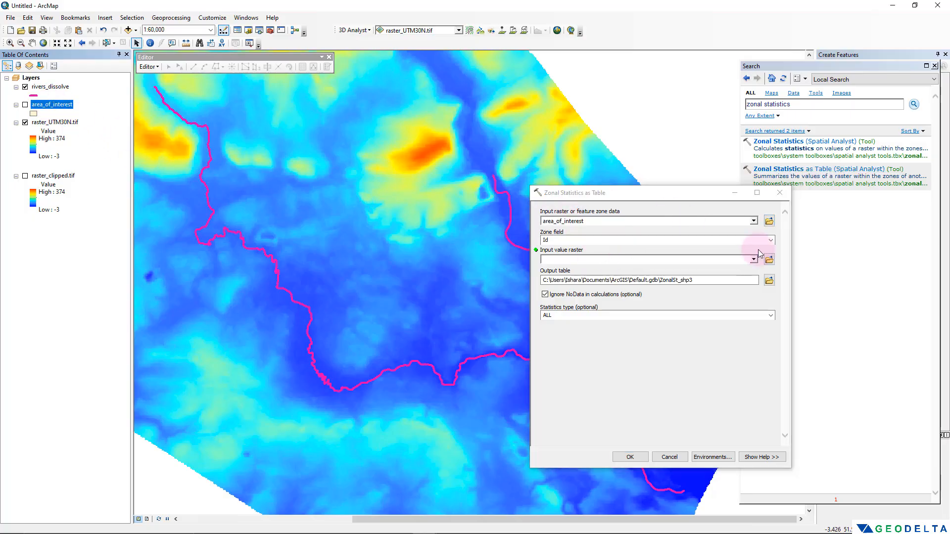
click(753, 262)
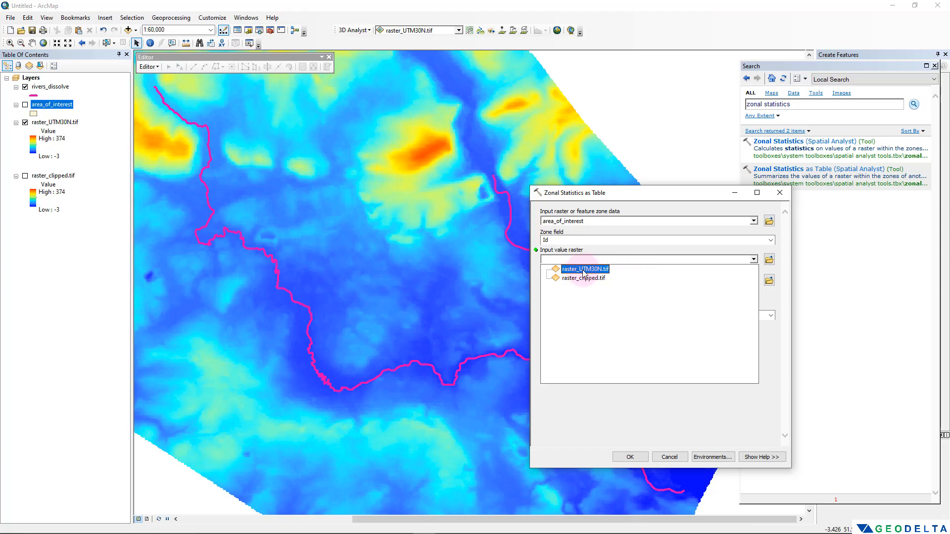
click(584, 270)
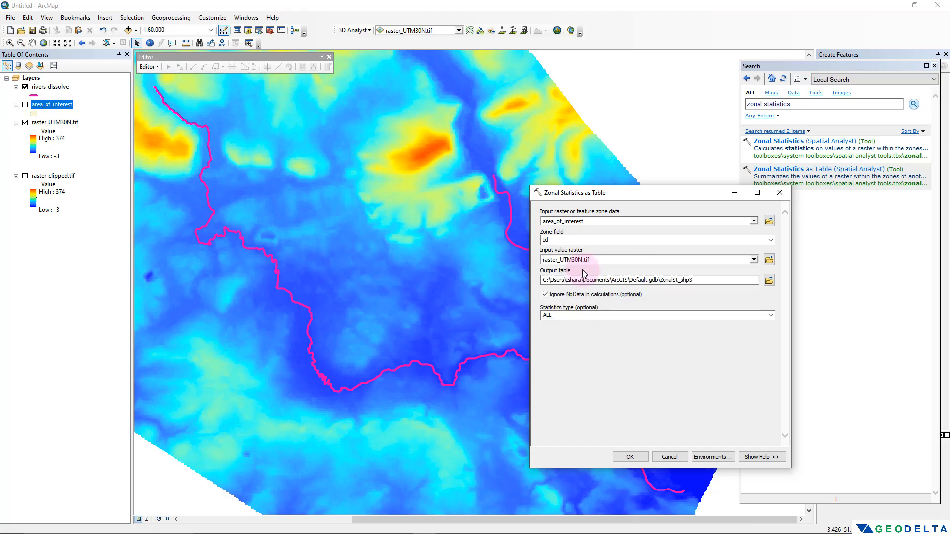
click(770, 315)
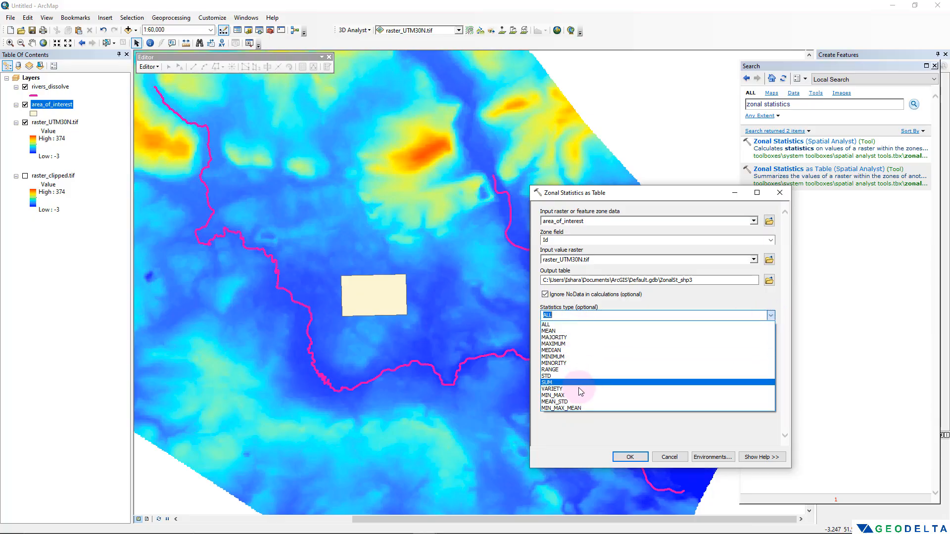
click(594, 329)
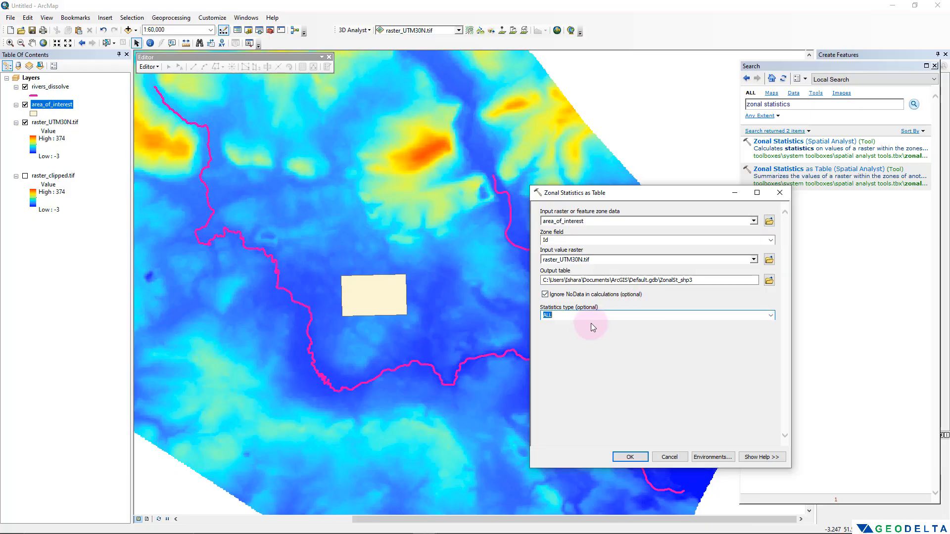
click(631, 457)
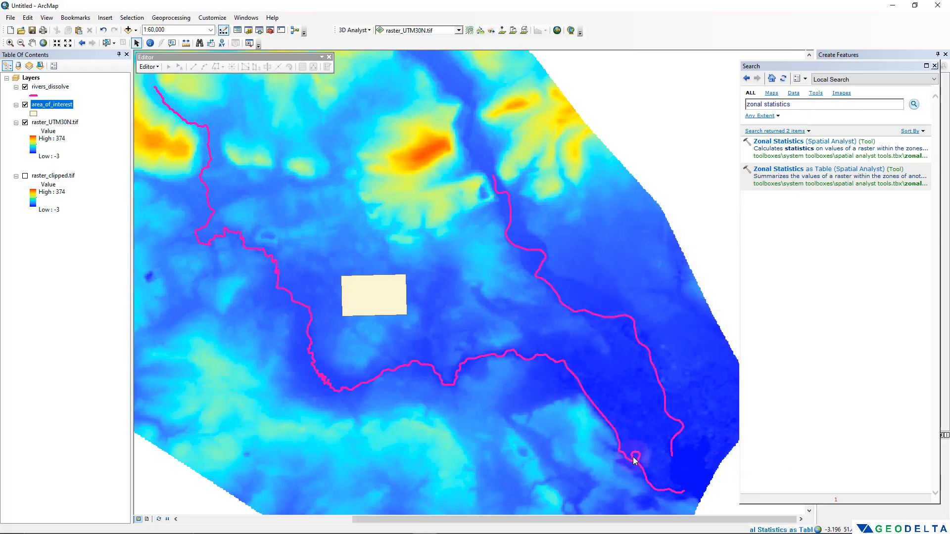
Step: Open the ZonalSt_shp3 table and examine its minimum, maximum and mean elevation columns
click(59, 259)
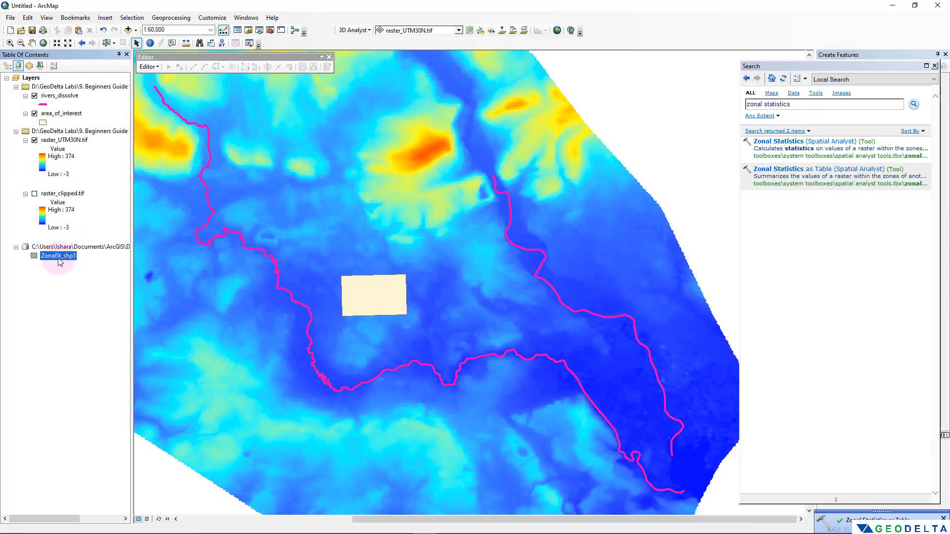
right_click(59, 260)
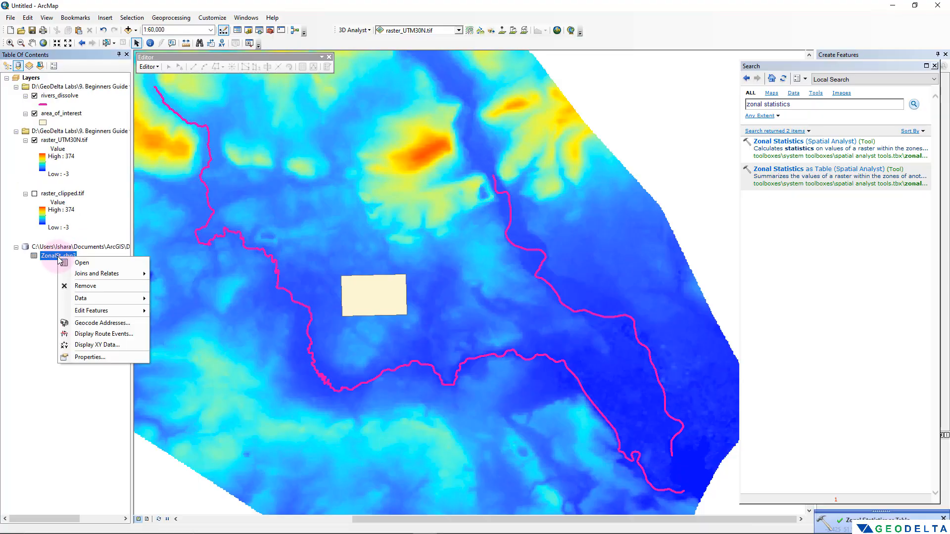
click(69, 263)
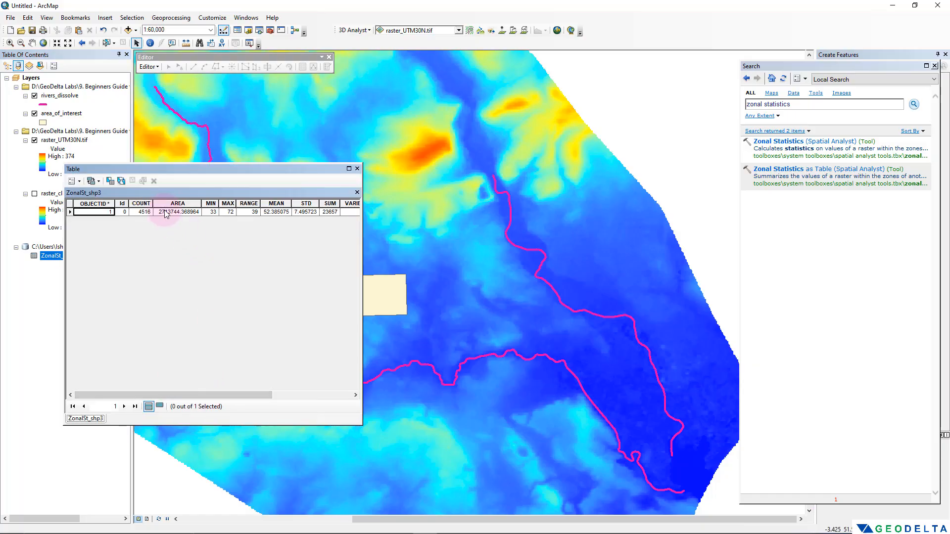
click(177, 236)
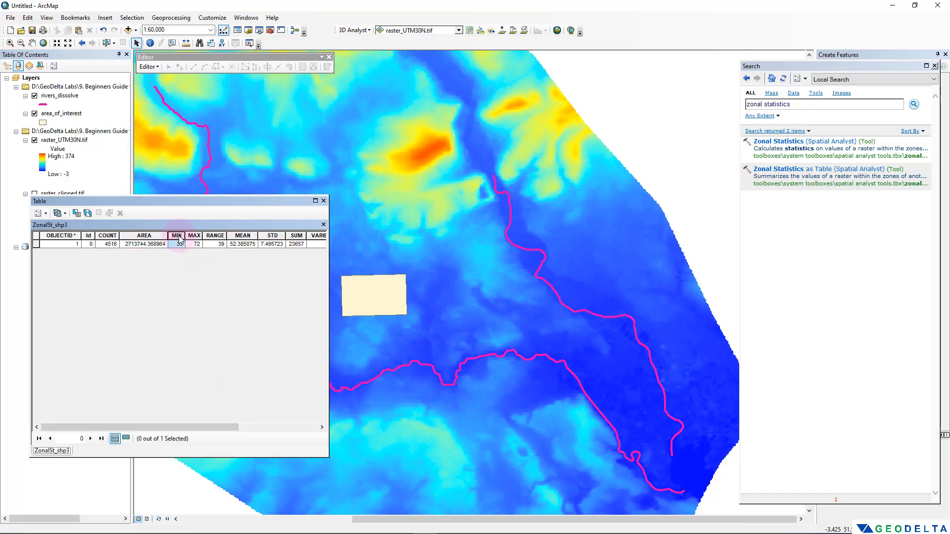
click(215, 236)
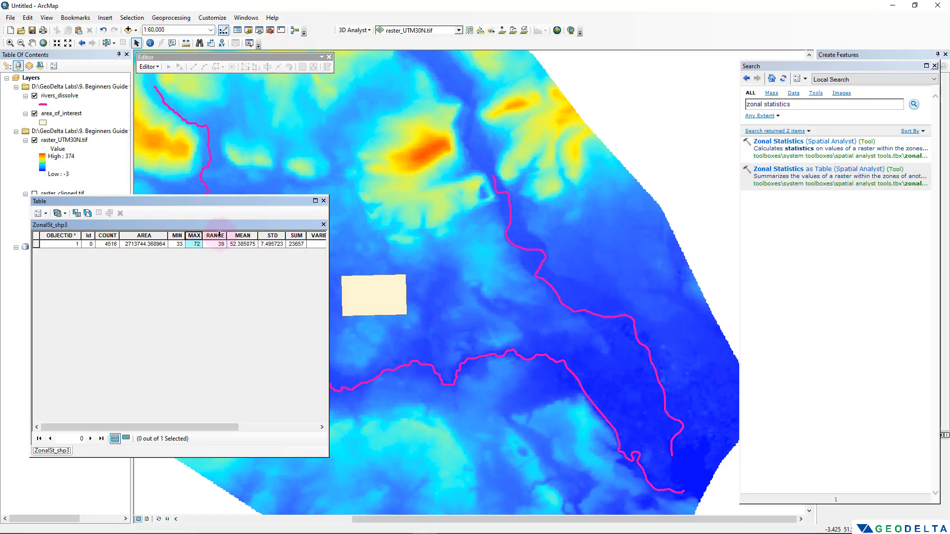
click(237, 235)
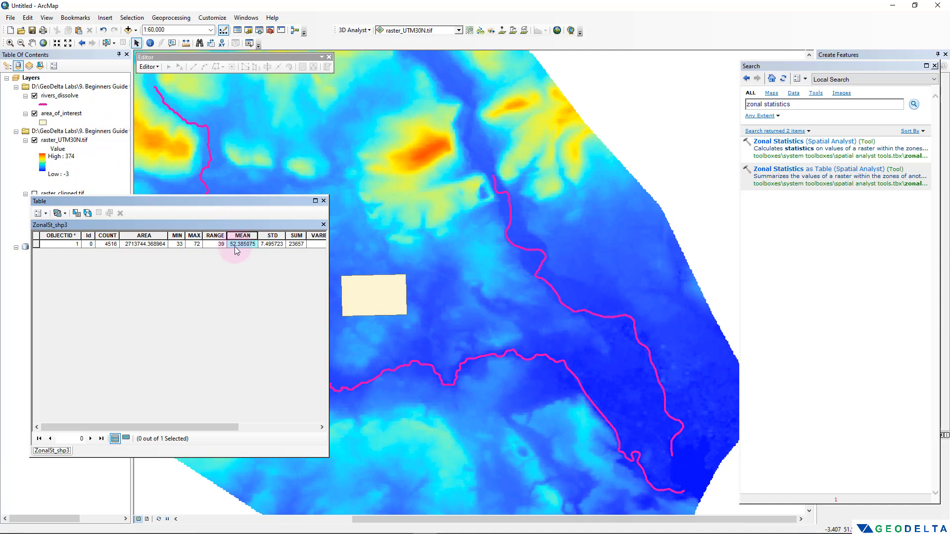
Step: Remove the ZonalSt_shp3 table from the map and hide the area_of_interest layer in the drawing-order layer list
drag(205, 430, 127, 424)
click(324, 201)
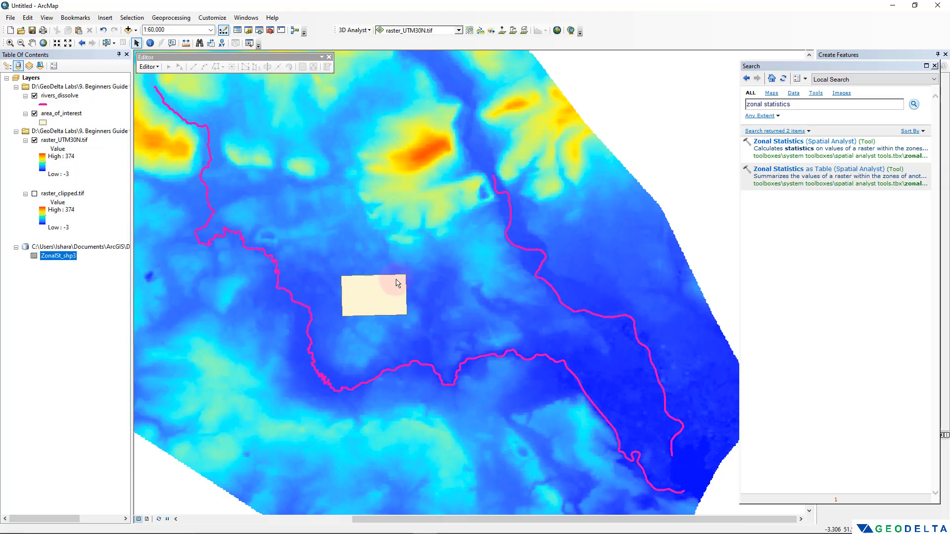
key(Delete)
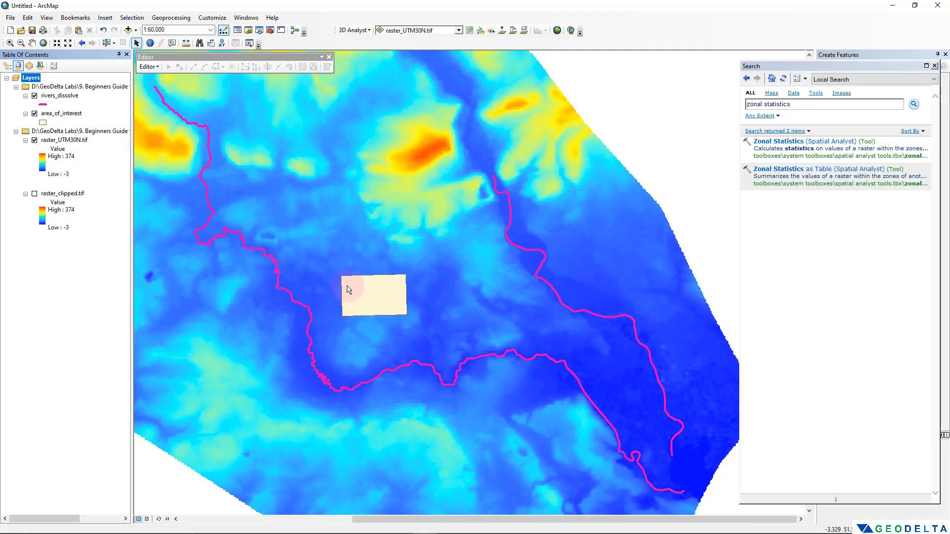
click(6, 67)
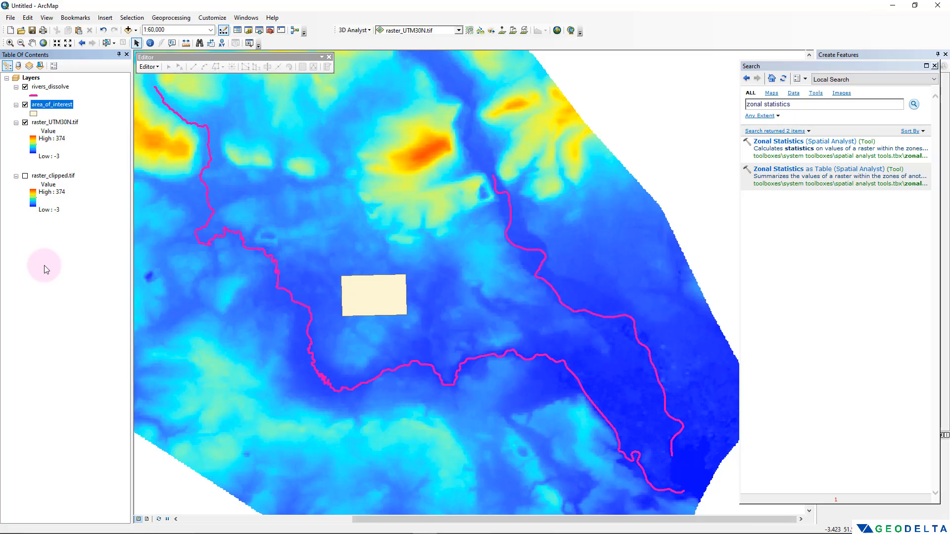
click(25, 105)
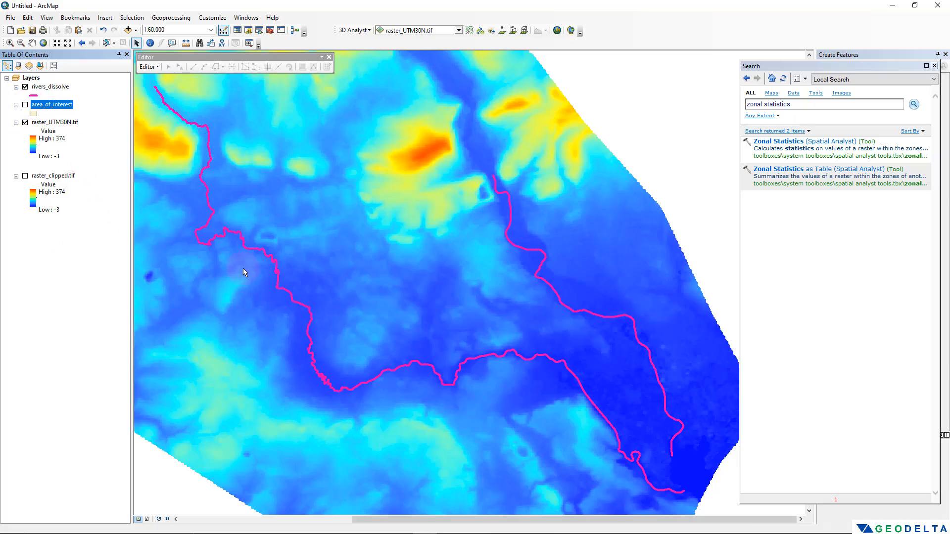
Step: Symbolize raster_UTM30N.tif as Classified with five Natural Breaks (Jenks) classes on the red-to-blue color ramp
scroll(243, 271, up, 2)
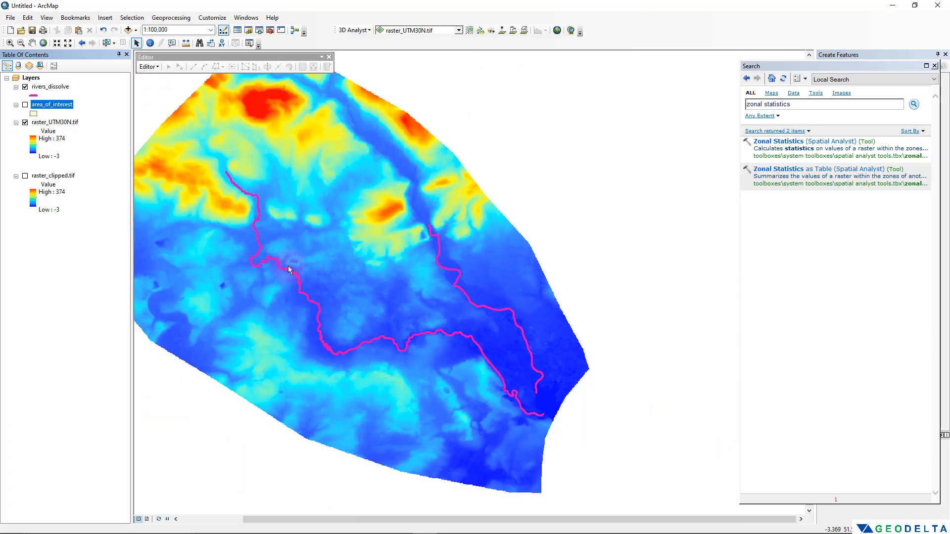
drag(289, 269, 393, 286)
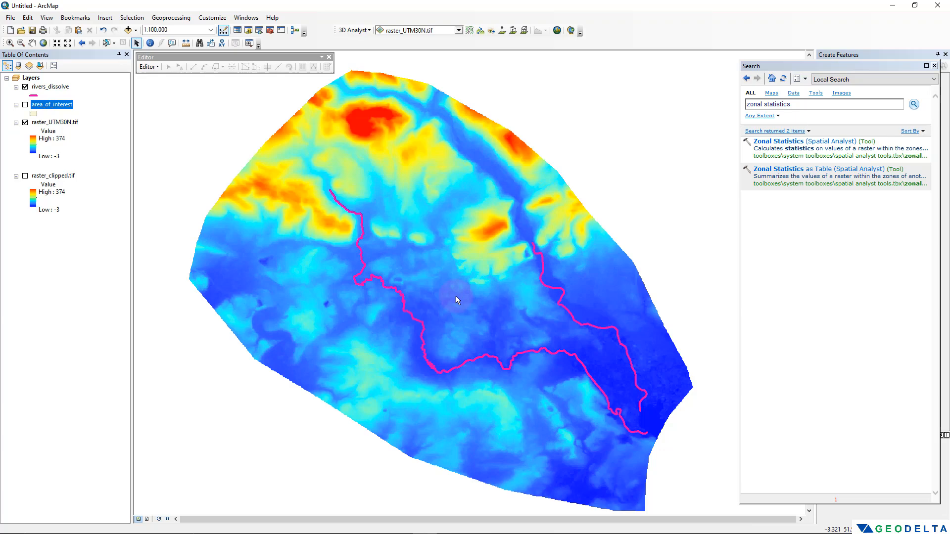
right_click(56, 122)
click(87, 266)
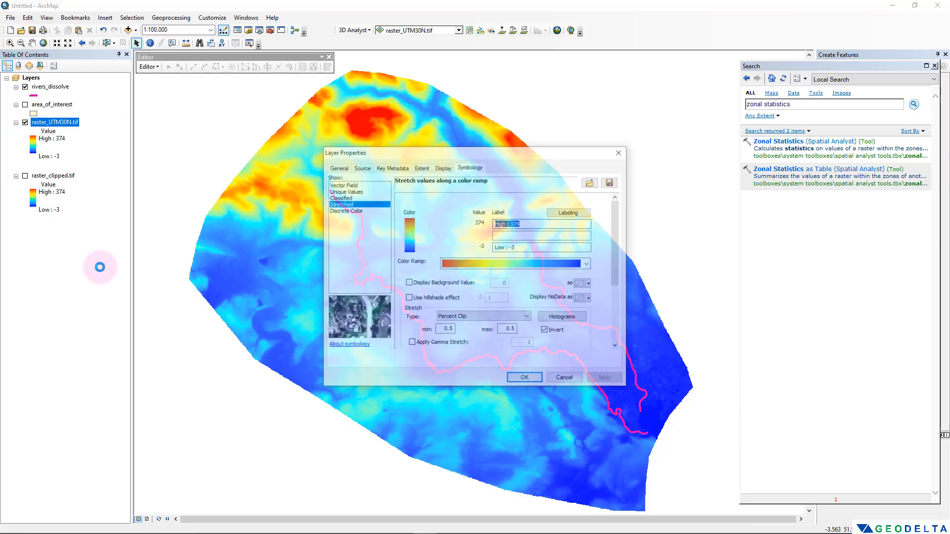
click(339, 197)
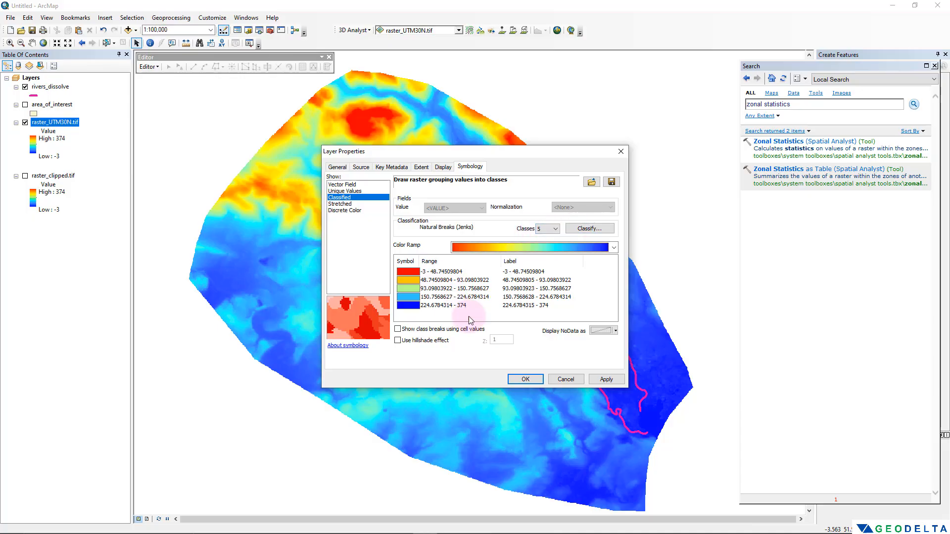
click(605, 379)
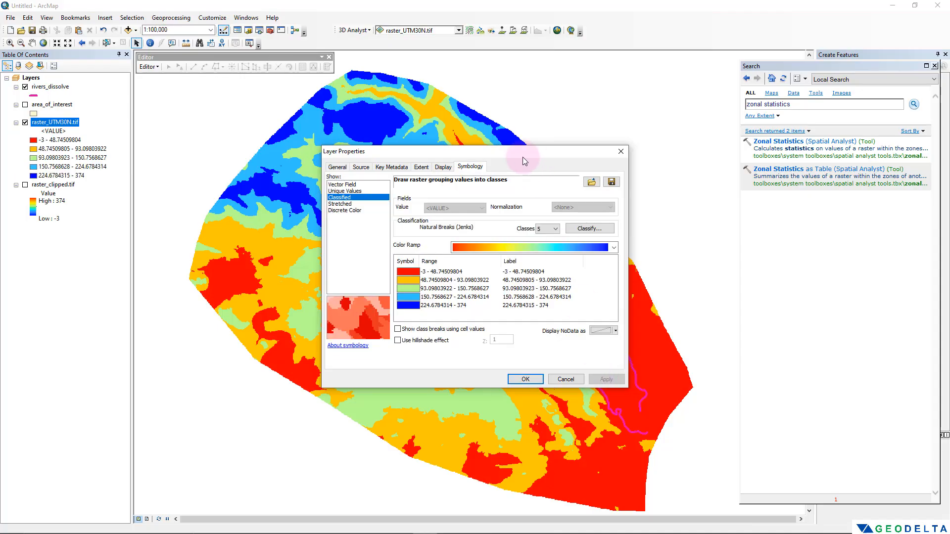
drag(487, 151, 812, 185)
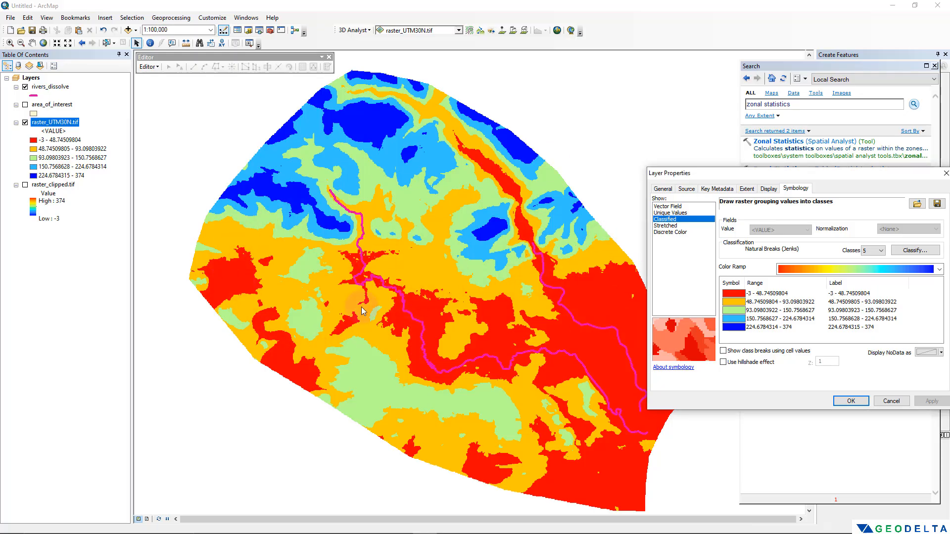
drag(778, 177, 500, 188)
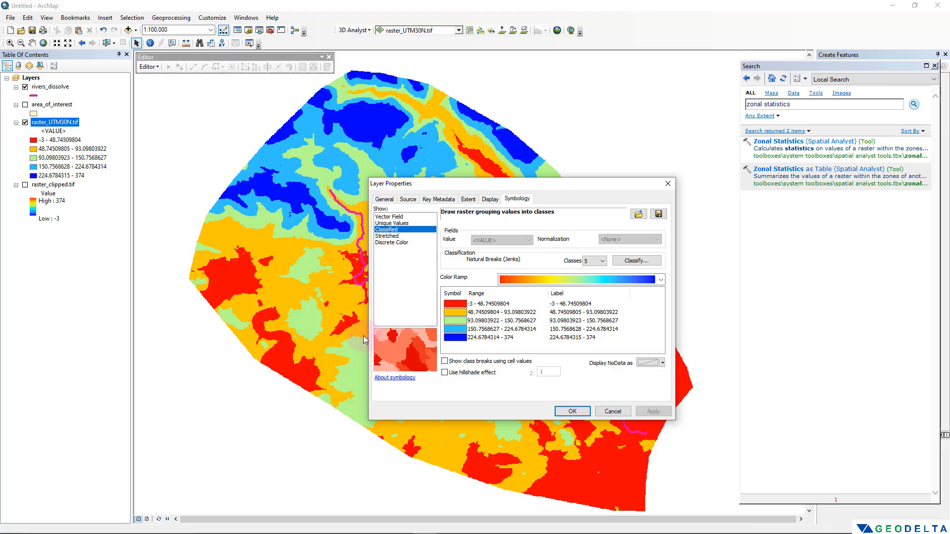
click(572, 411)
drag(427, 311, 364, 347)
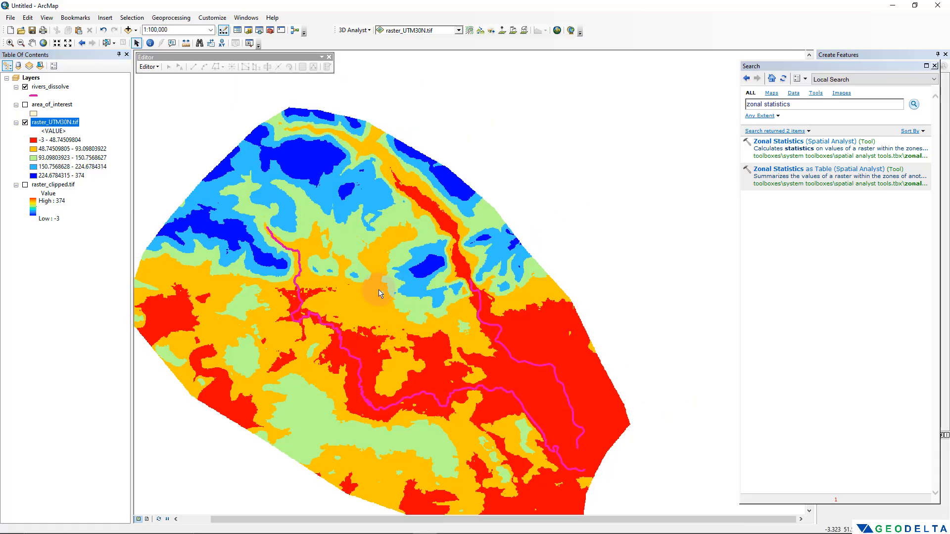
drag(385, 285, 430, 245)
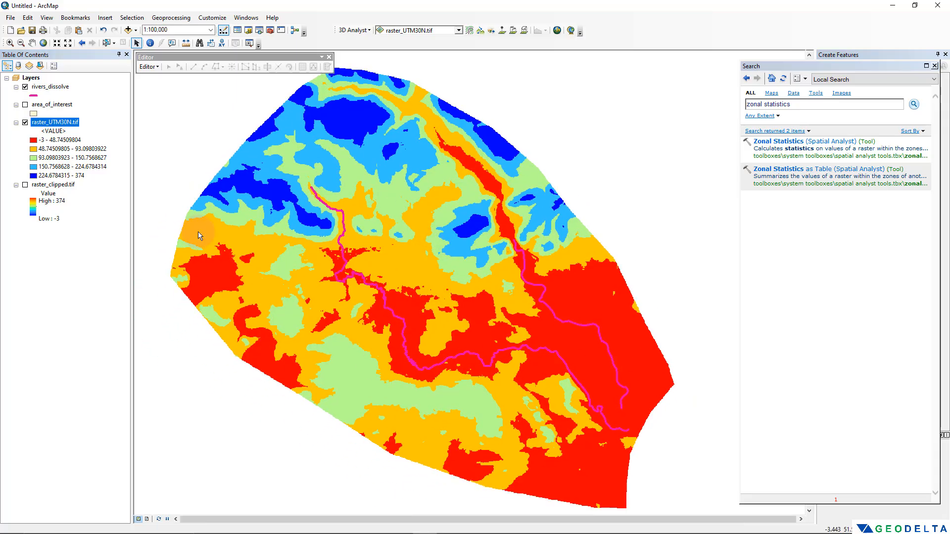
right_click(60, 124)
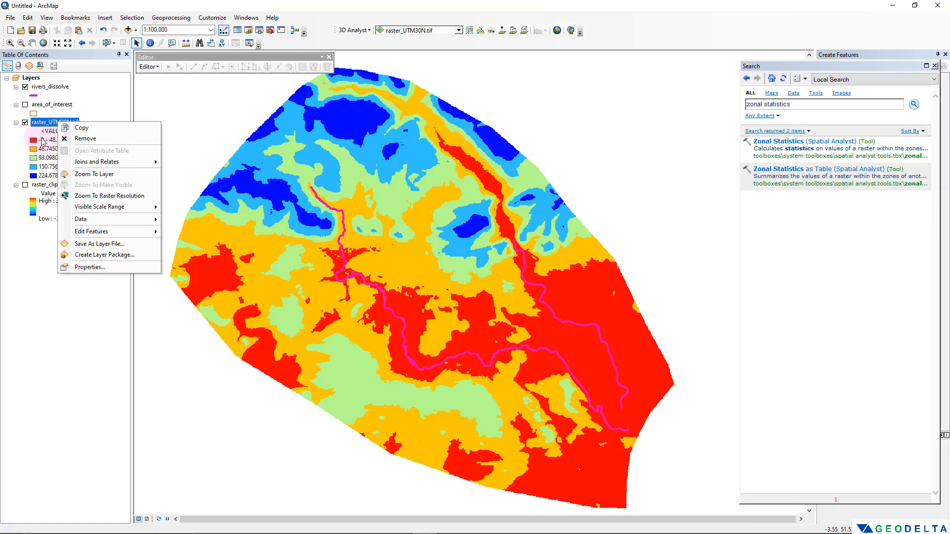
click(48, 140)
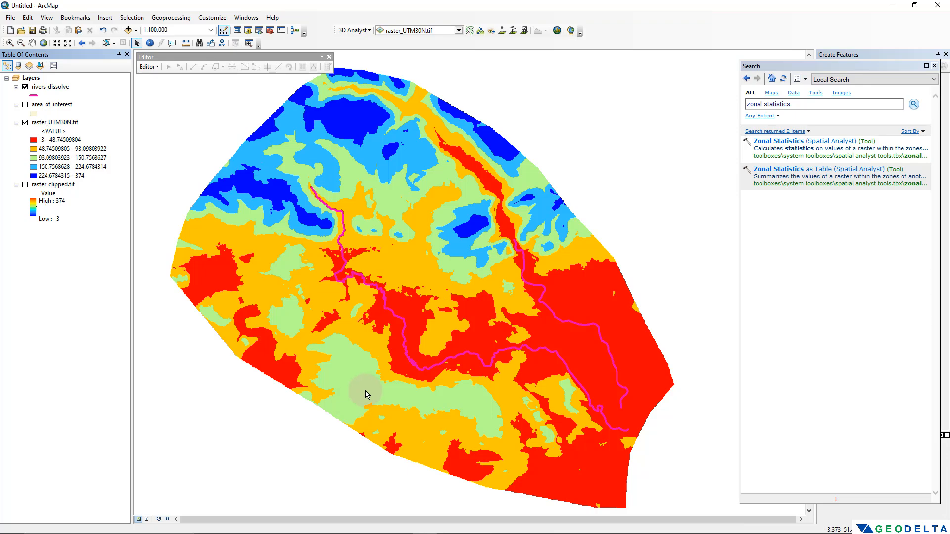
mouse_move(314, 330)
mouse_down()
mouse_move(317, 356)
mouse_move(316, 334)
mouse_up()
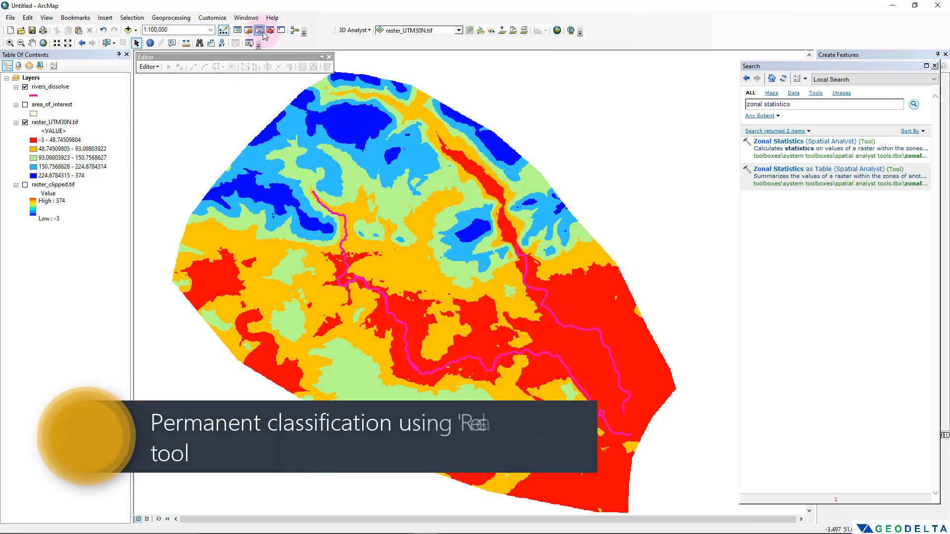
Step: Search the tools for reclassify and open the Spatial Analyst Reclassify tool
drag(808, 107, 699, 111)
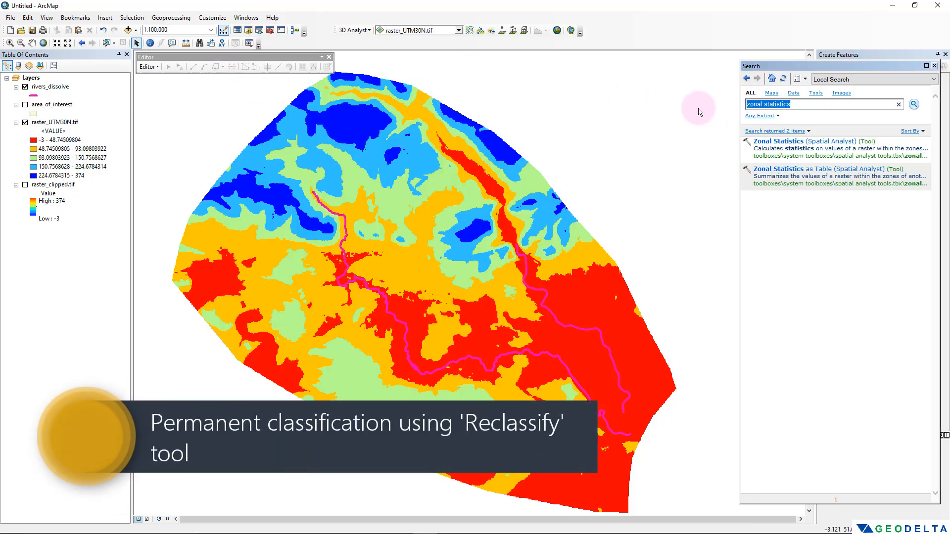
text(recla)
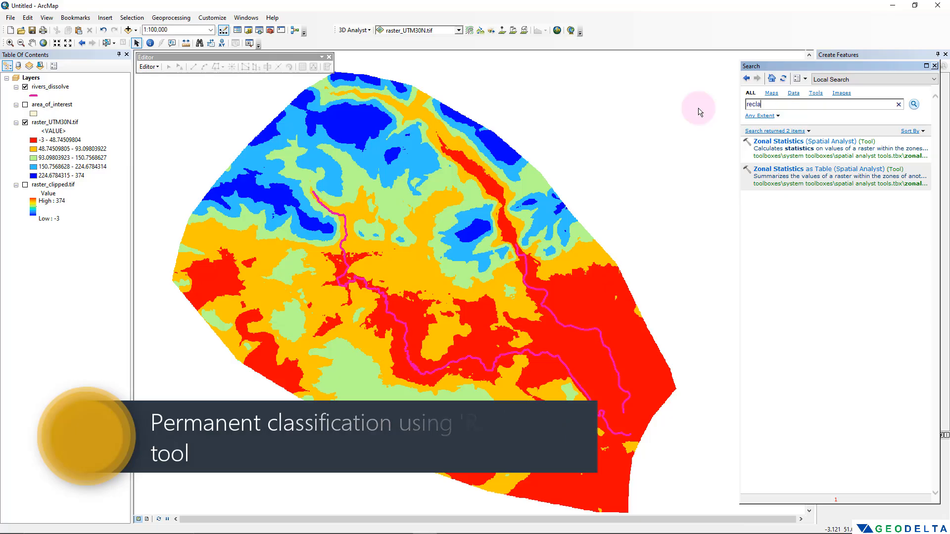
text(ssify)
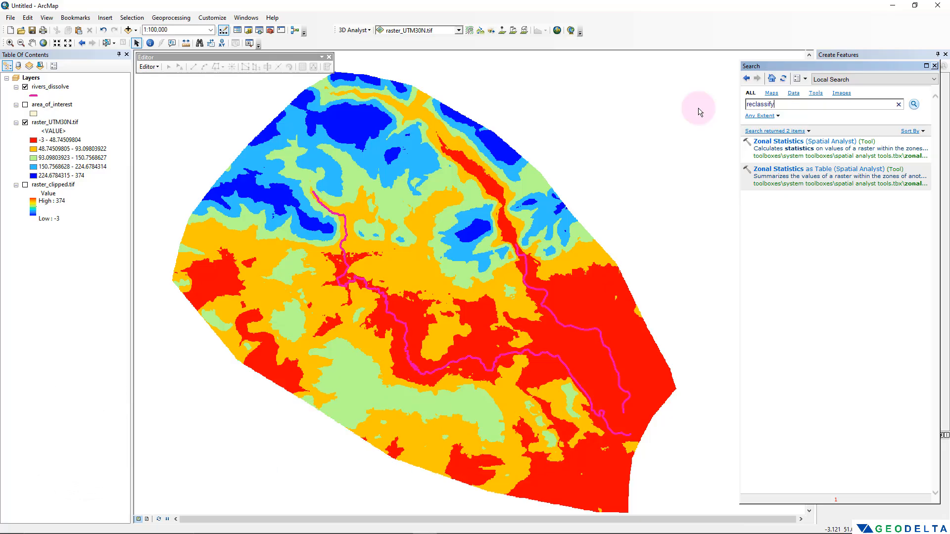
key(Return)
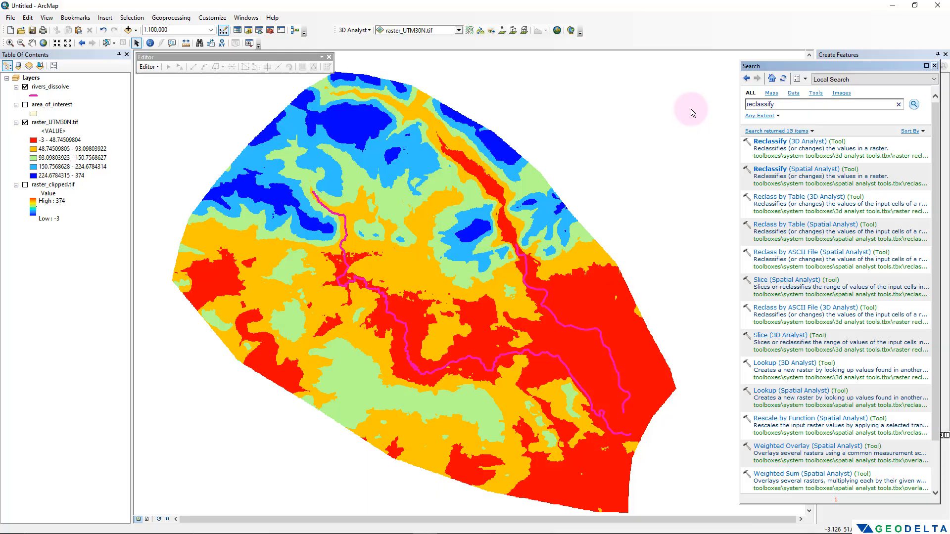
click(801, 173)
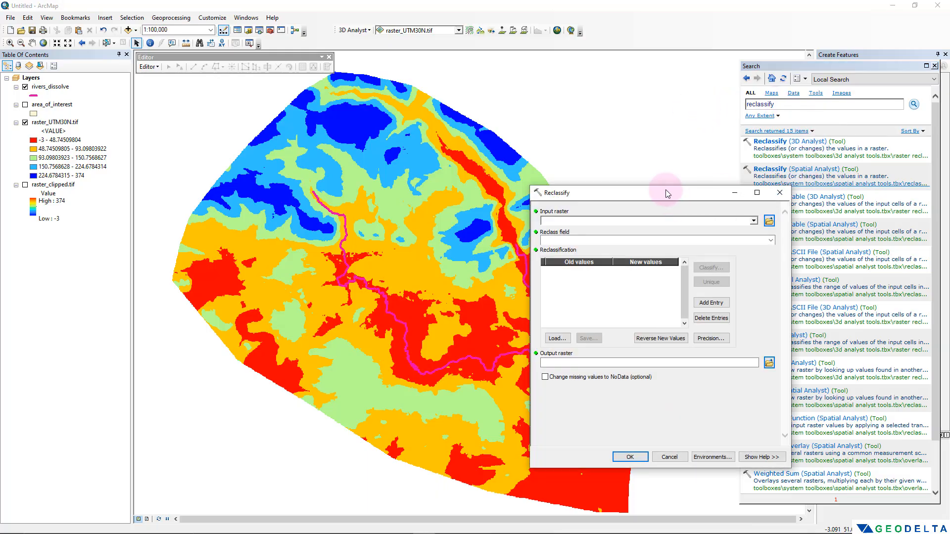
Step: Set raster_UTM30N.tif as the Reclassify input raster with the Value field and check the new values 1 to 5
drag(666, 189, 468, 150)
drag(53, 122, 381, 186)
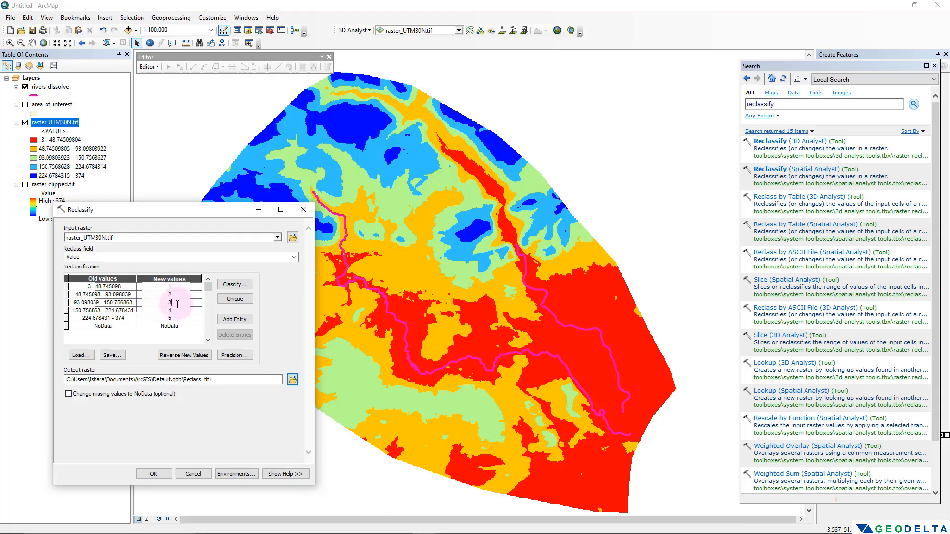
click(178, 319)
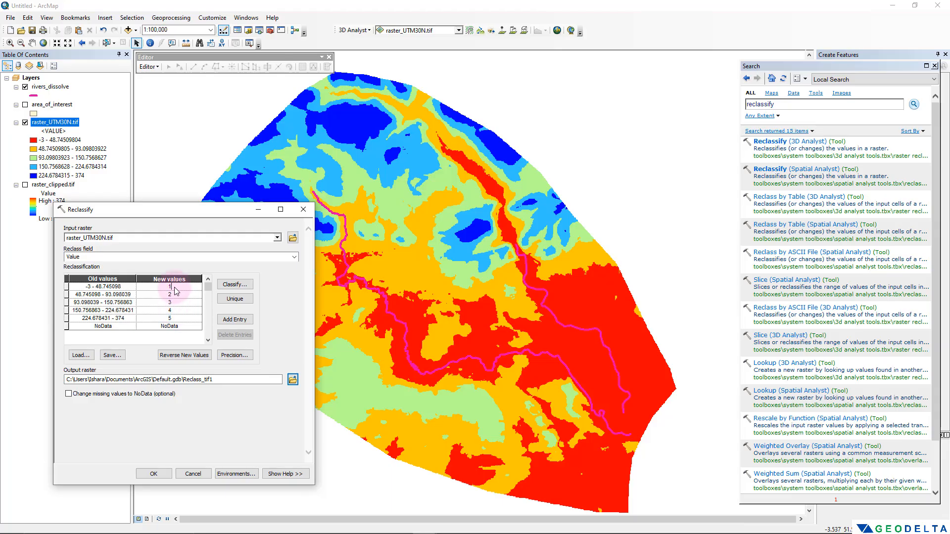
click(170, 288)
click(170, 303)
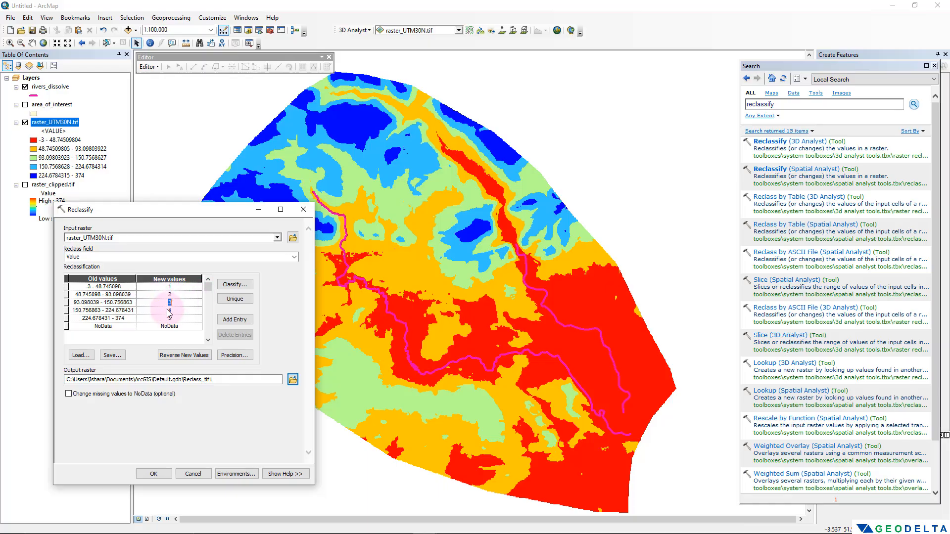
click(170, 326)
Step: Name the output raster reclass.tif in the Beginners Guide to ArcGIS Desktop Raster folder, keep new values 1 to 5, and run Reclassify
click(239, 380)
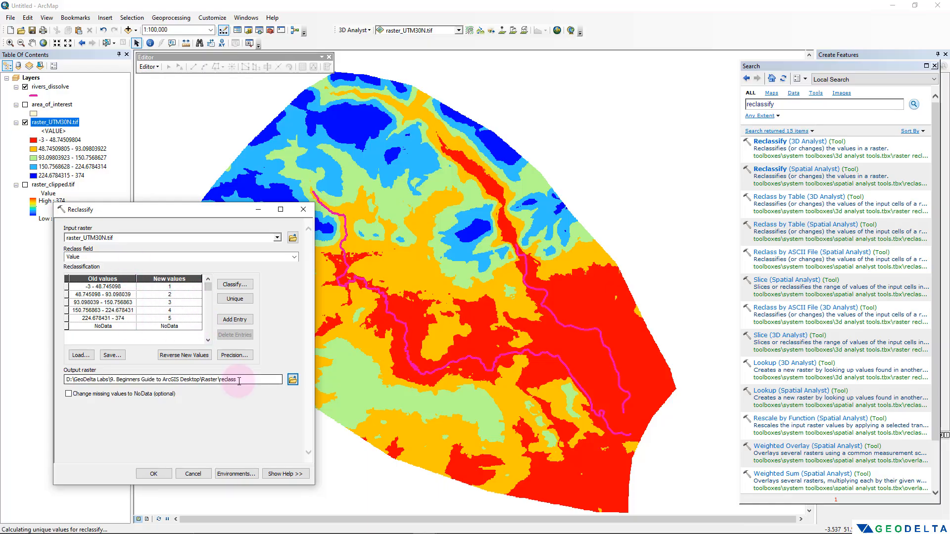
mouse_move(236, 380)
mouse_down()
mouse_move(244, 375)
mouse_move(221, 376)
mouse_up()
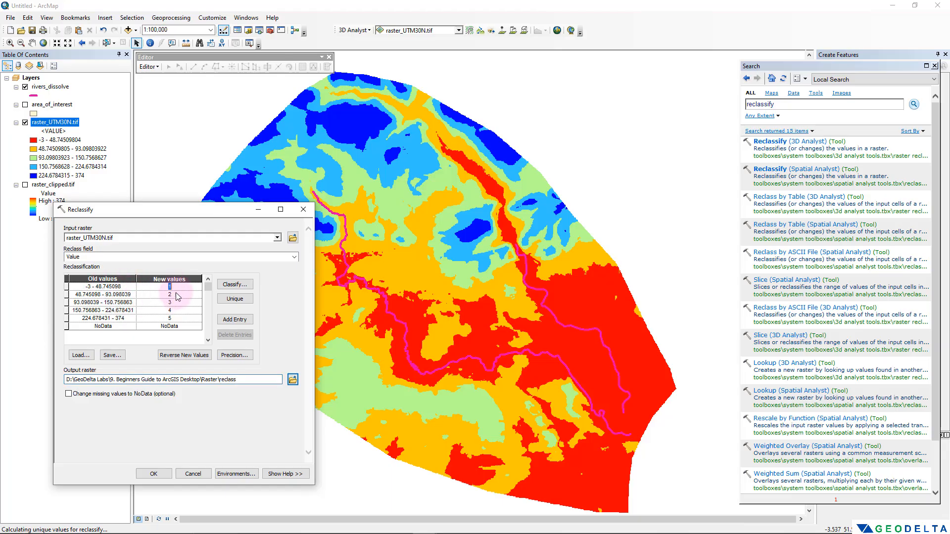
click(178, 311)
click(178, 320)
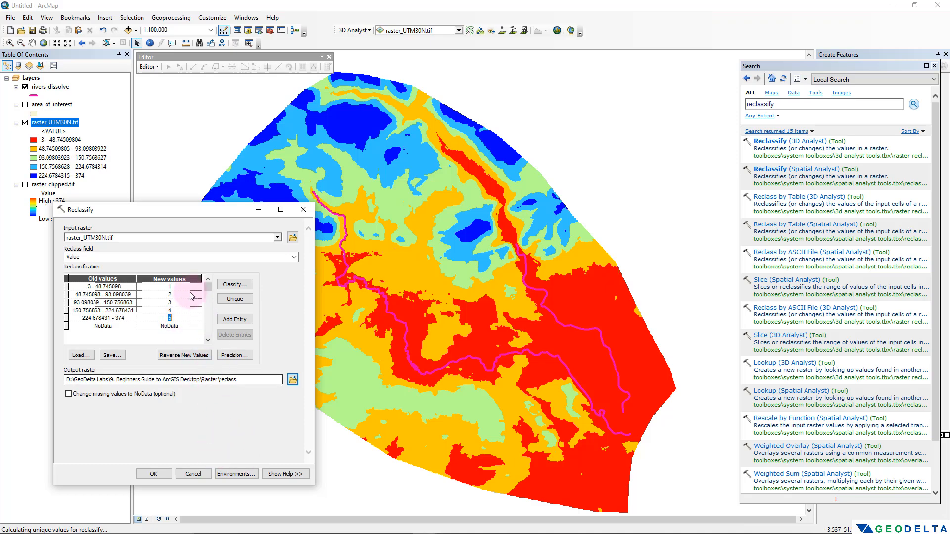
click(166, 476)
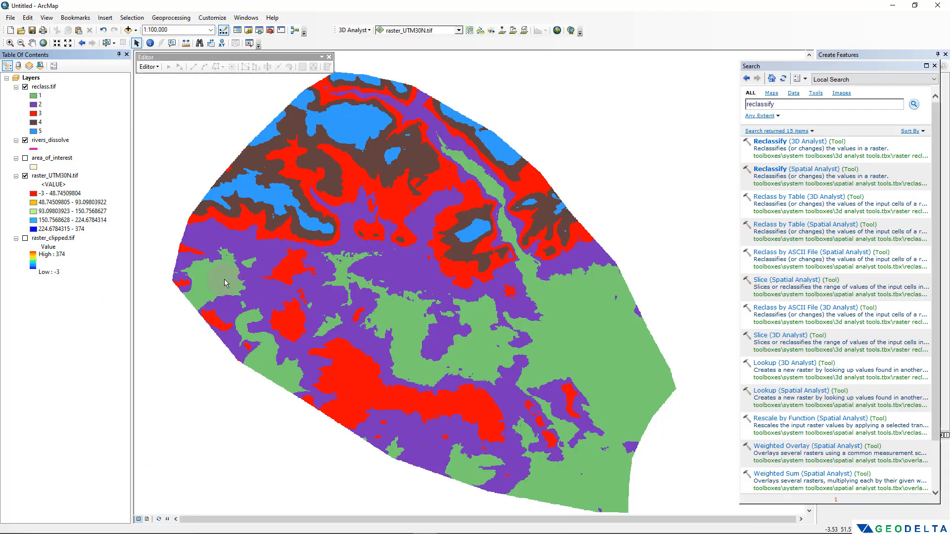
Step: Open the attribute table of reclass.tif, examine its Value and Count columns, and close the table
drag(250, 260, 230, 285)
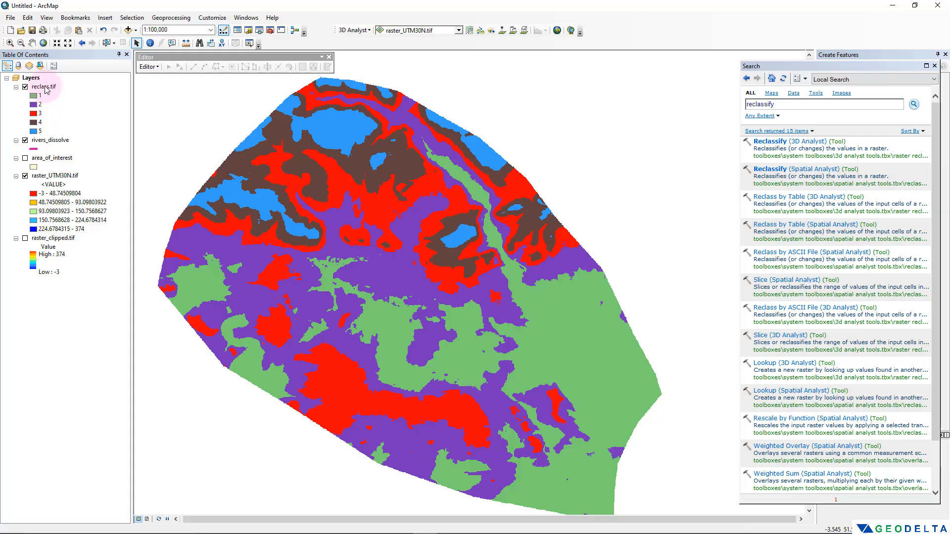
right_click(43, 87)
click(92, 119)
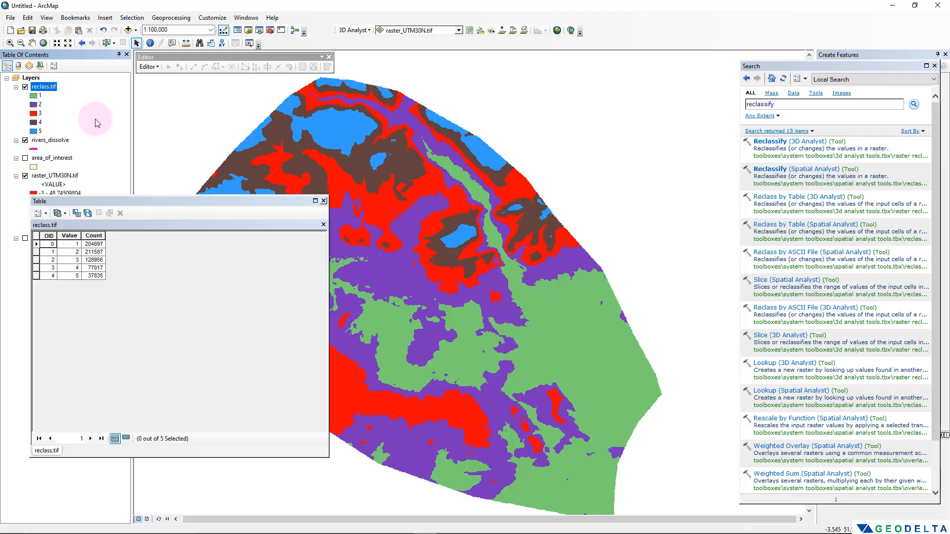
drag(141, 201, 515, 182)
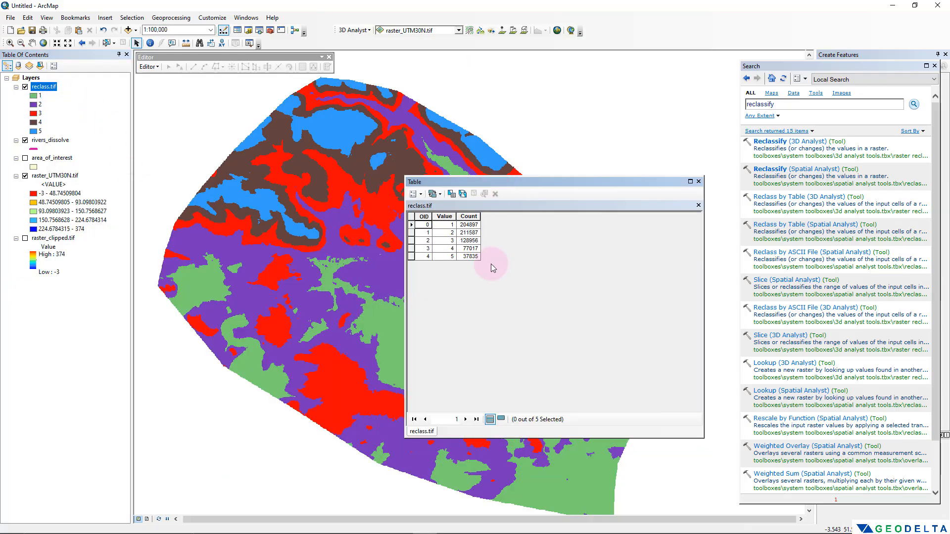
click(447, 216)
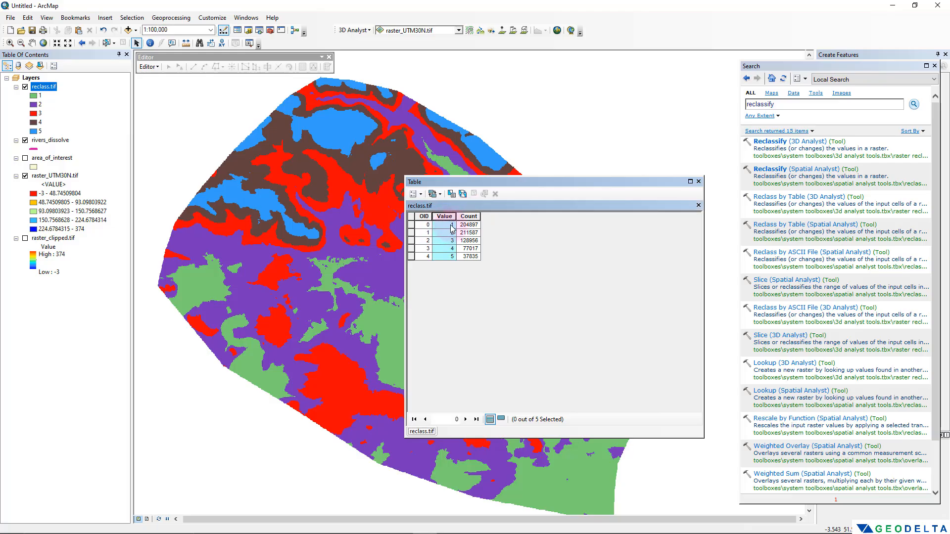
click(451, 257)
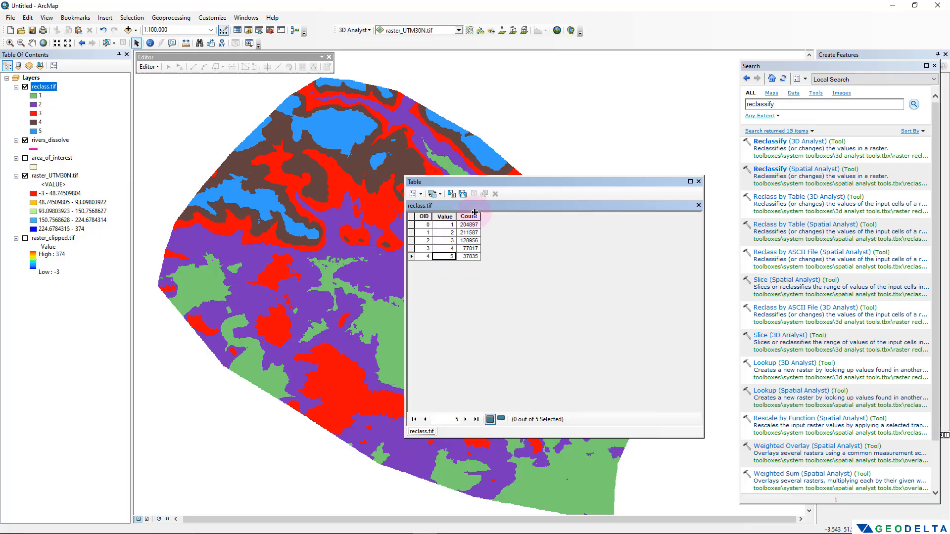
click(699, 181)
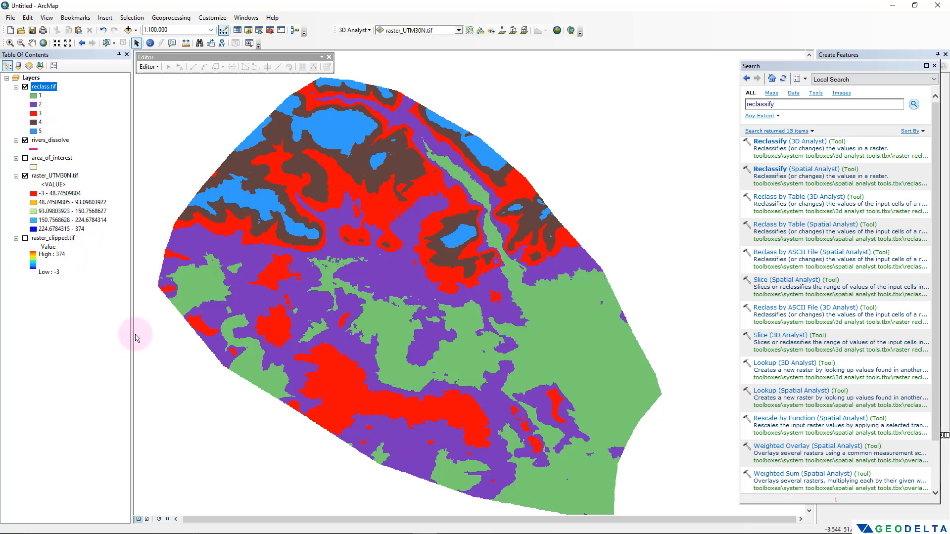
drag(340, 271, 380, 280)
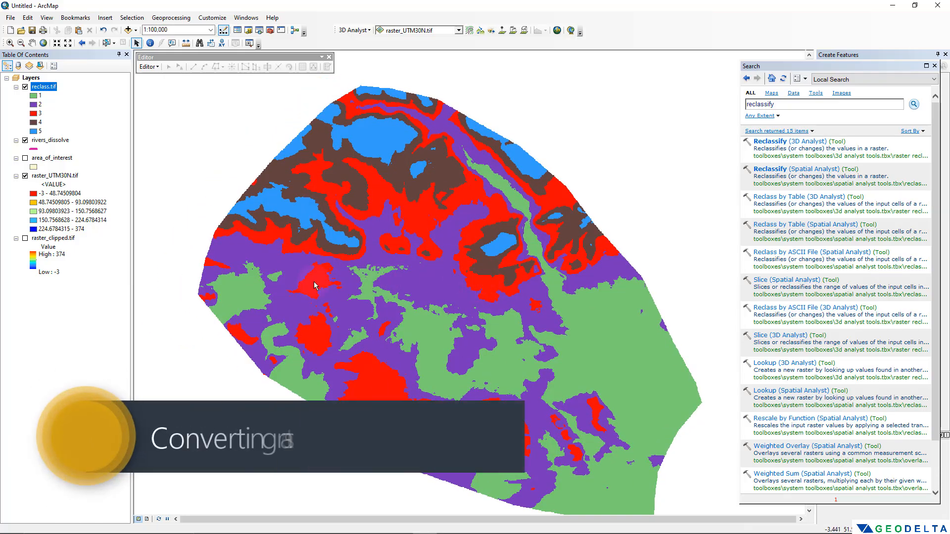
Step: Search the tools for raster to polygon and open the Conversion tool Raster to Polygon
double_click(798, 104)
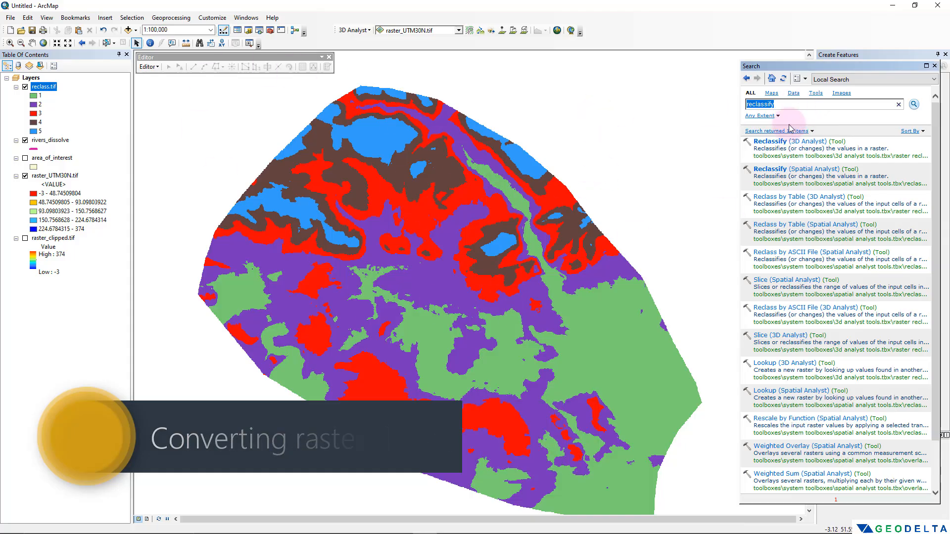
text(raster to polygon)
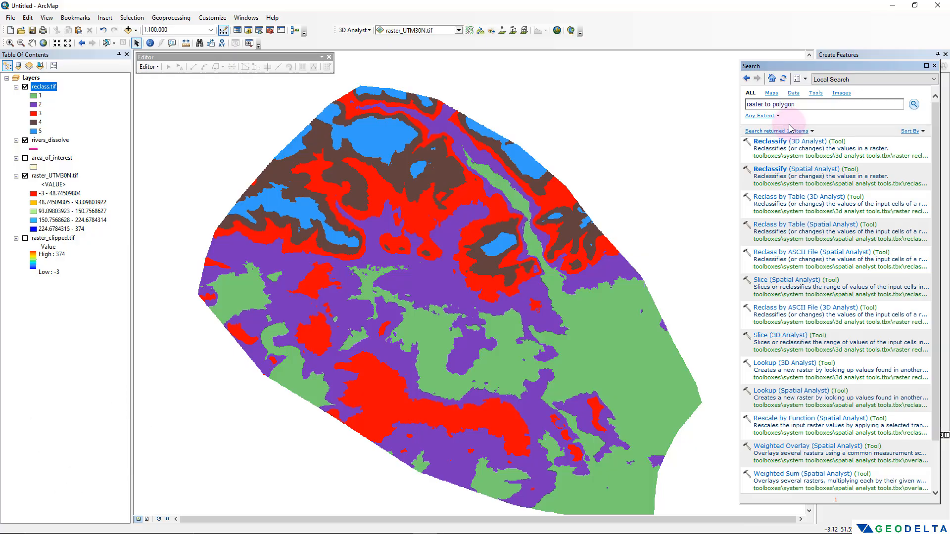
key(Return)
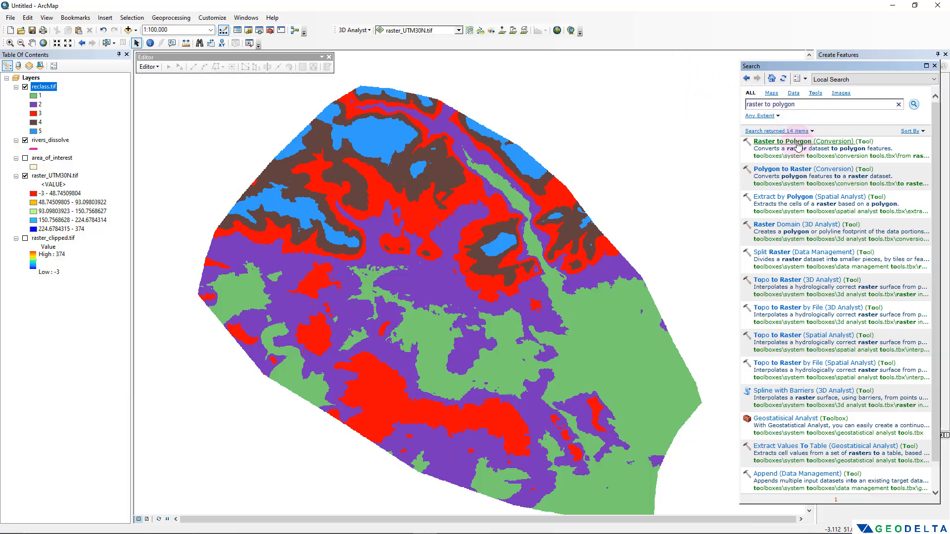
click(798, 140)
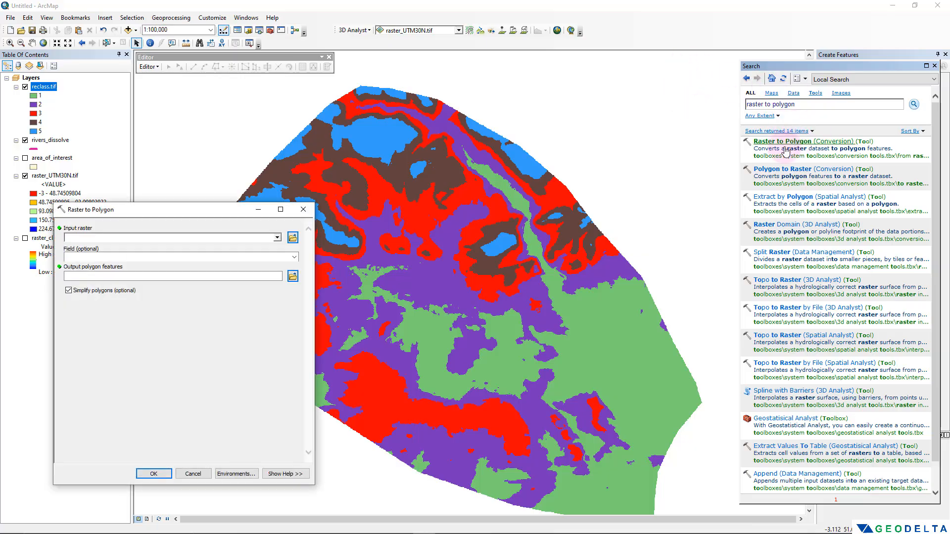
Step: Set reclass.tif as the Raster to Polygon input raster, with Value as the field
drag(205, 205, 385, 200)
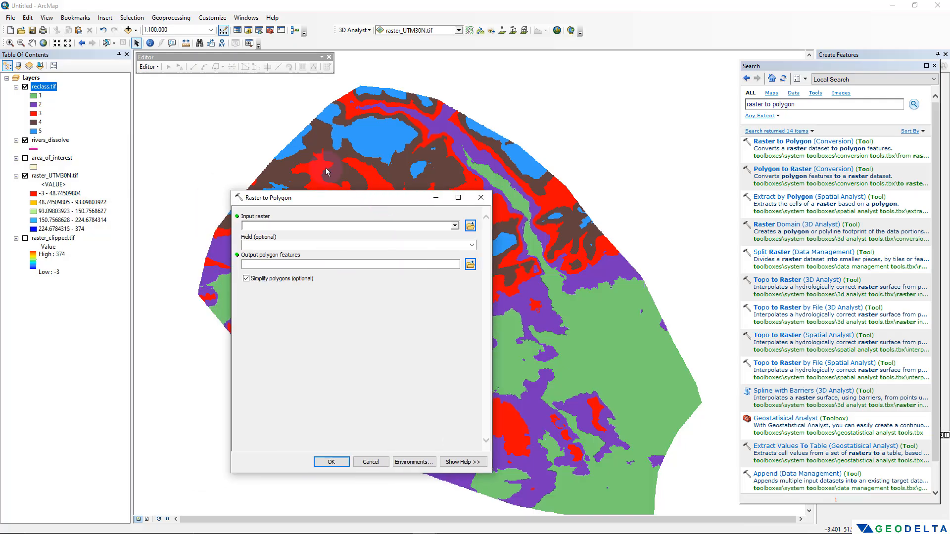
click(44, 87)
drag(44, 87, 282, 227)
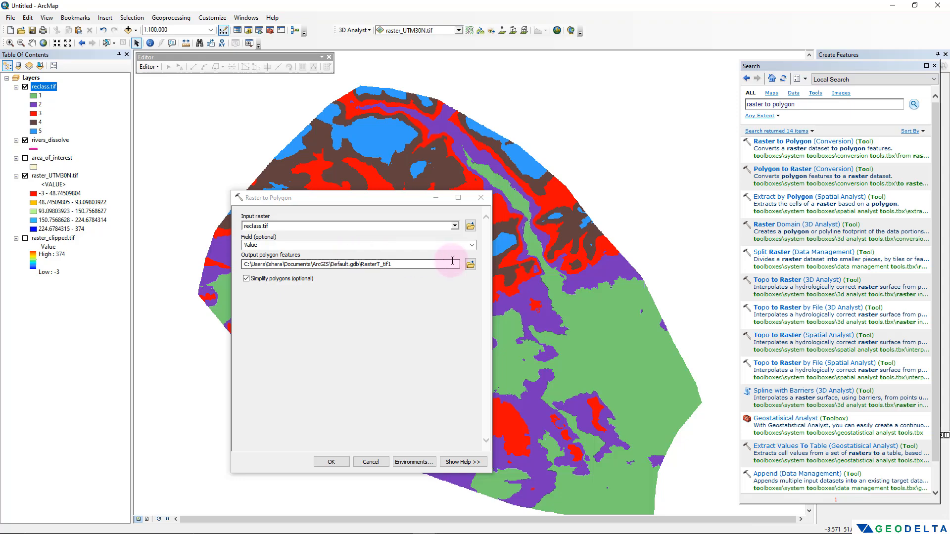
Step: Name the output polygon features elev_ranges in the Shapefiles folder, keep polygons simplified, and run the conversion
click(469, 265)
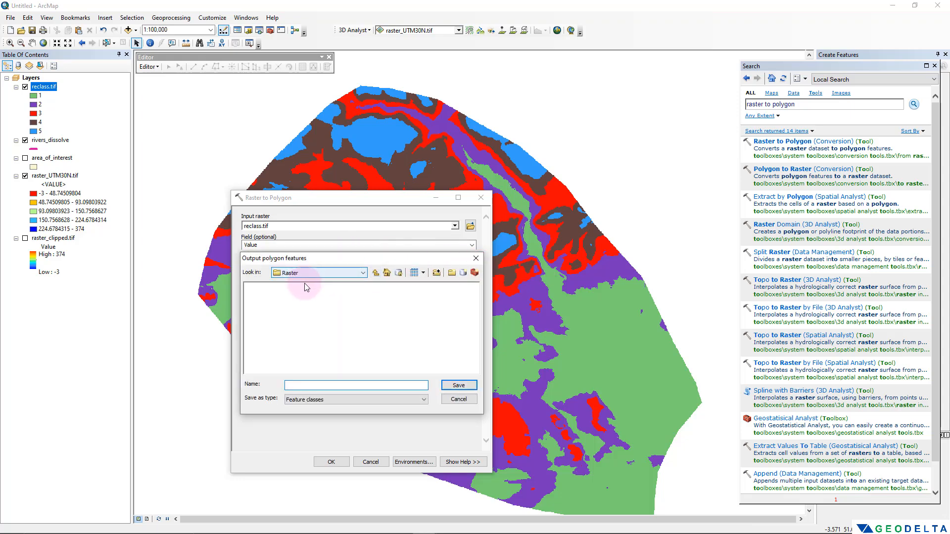
click(376, 273)
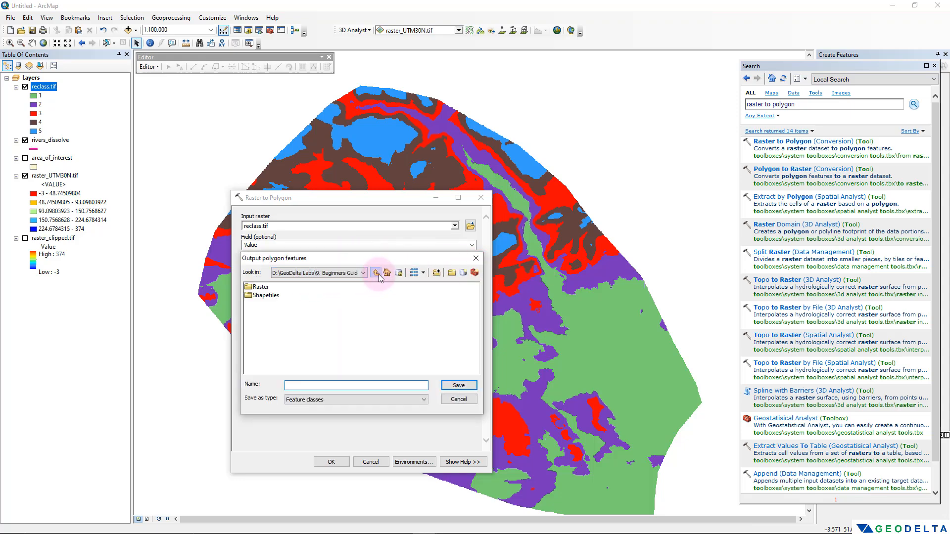
double_click(266, 296)
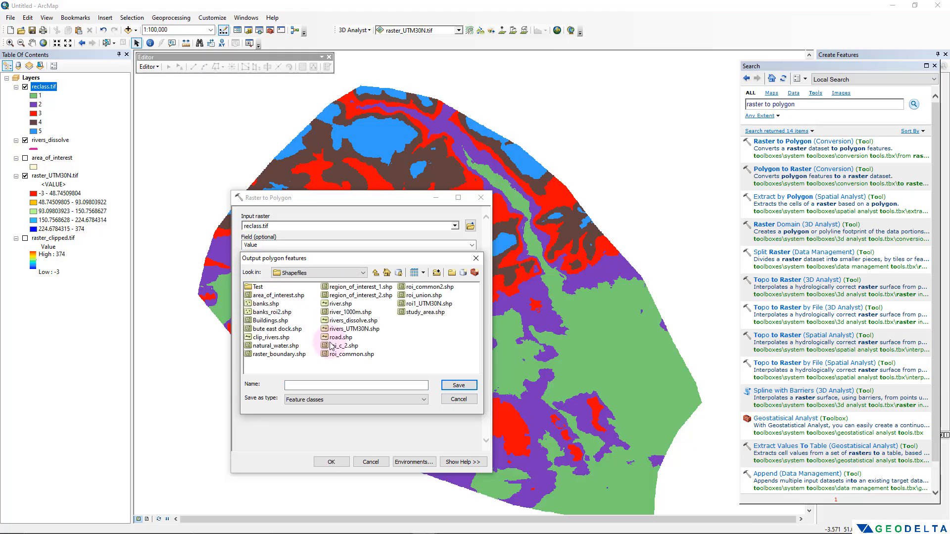
click(319, 385)
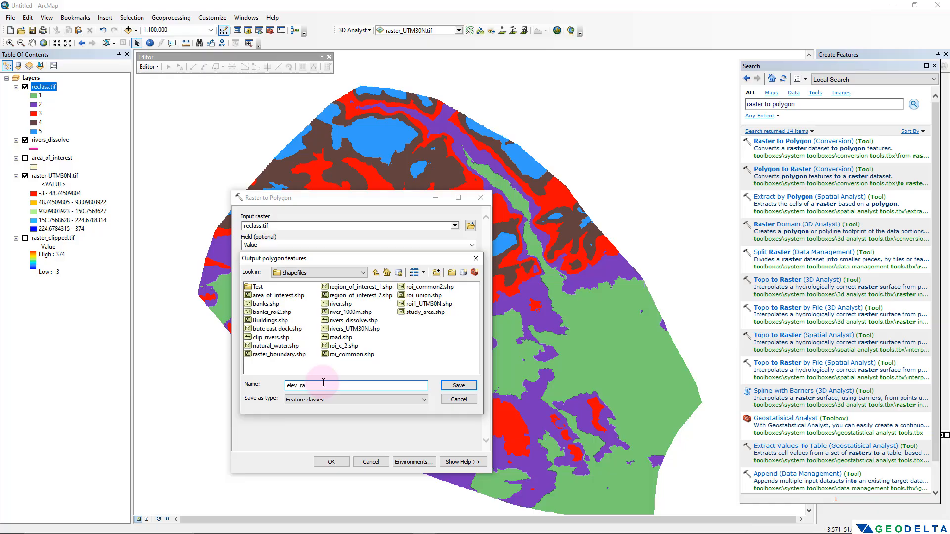
text(elev_ranges)
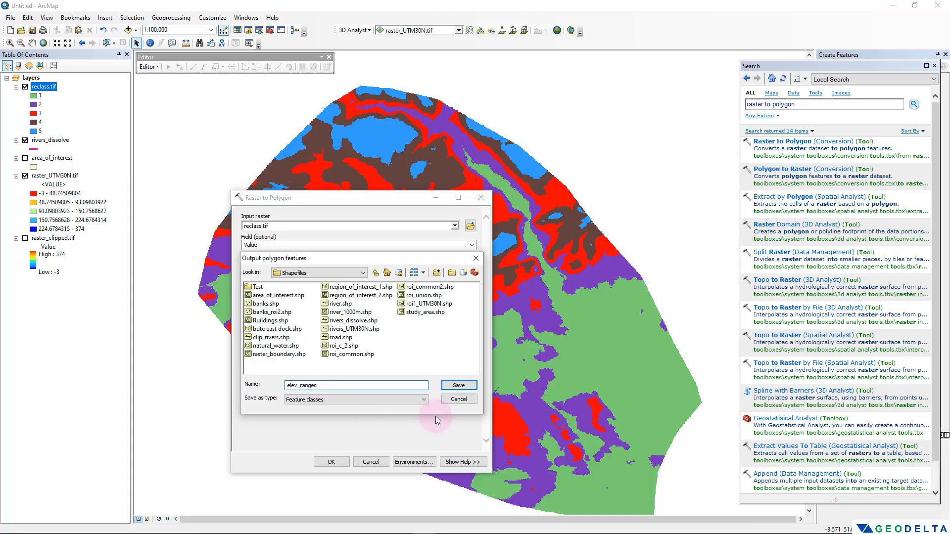
click(459, 386)
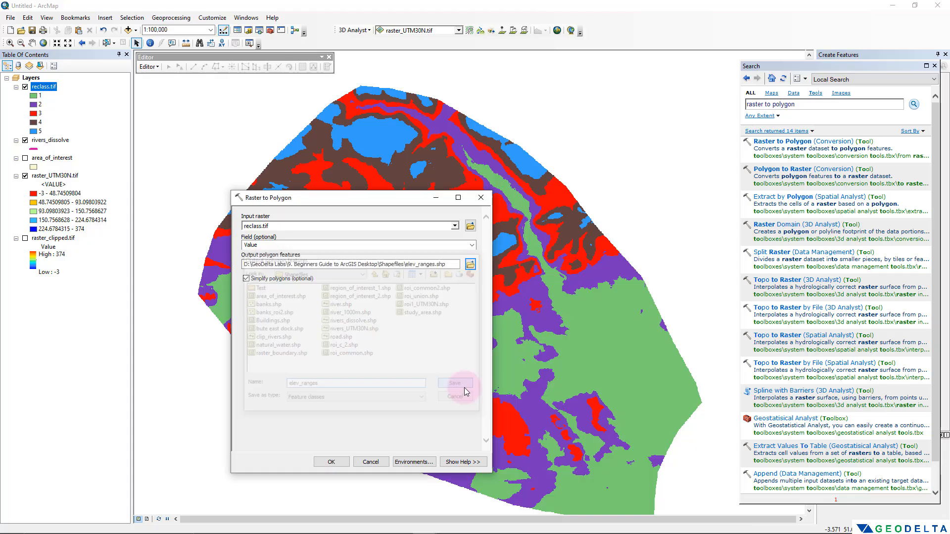
click(336, 462)
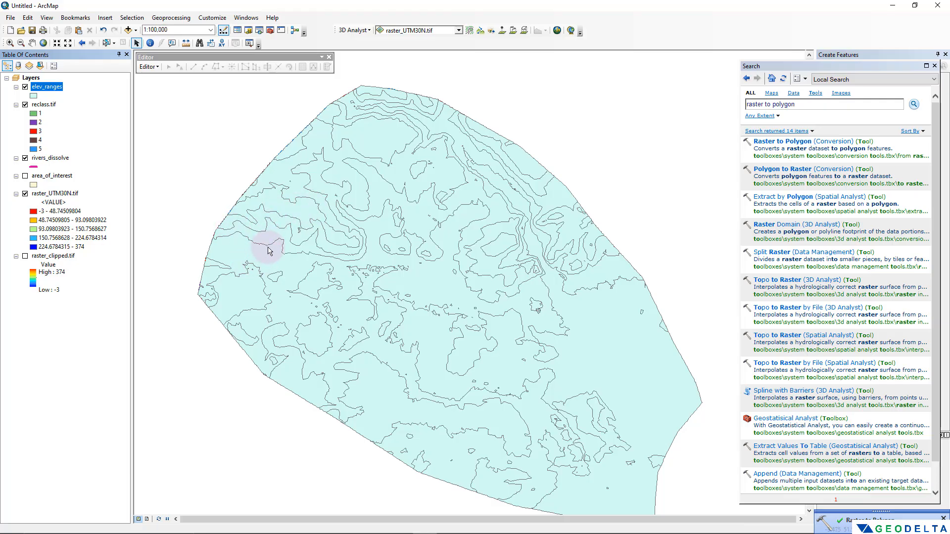
Step: Open the attribute table of elev_ranges and sort its records by GRIDCODE in ascending order
right_click(47, 89)
click(77, 117)
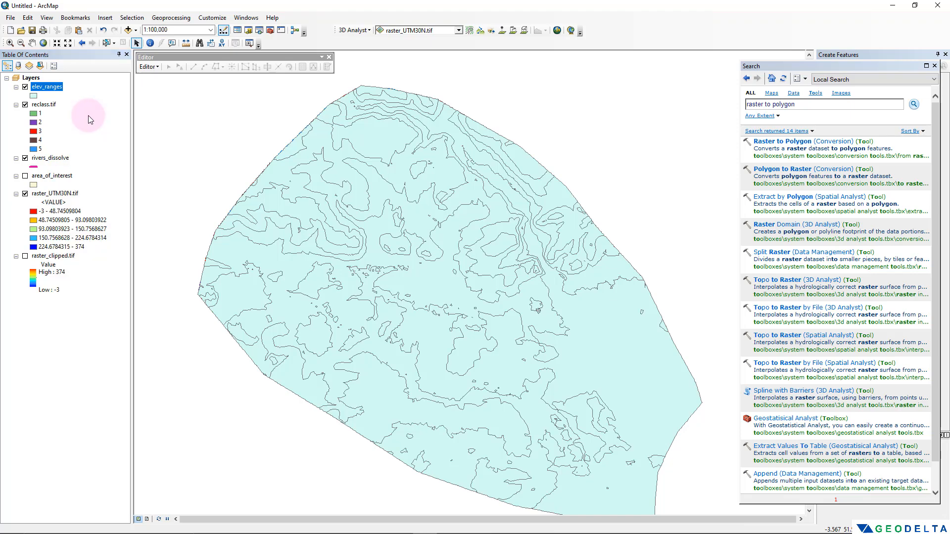
drag(696, 234, 687, 205)
double_click(501, 216)
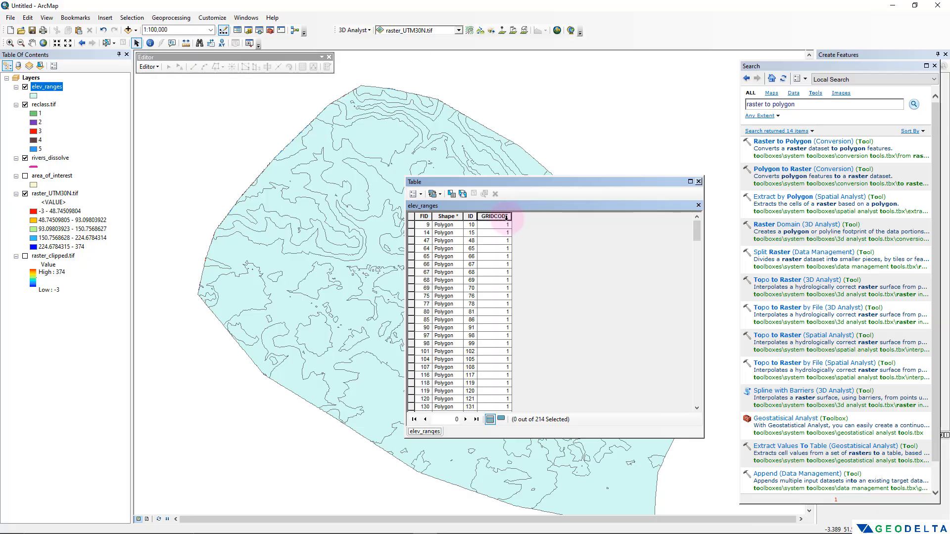
drag(516, 182, 633, 105)
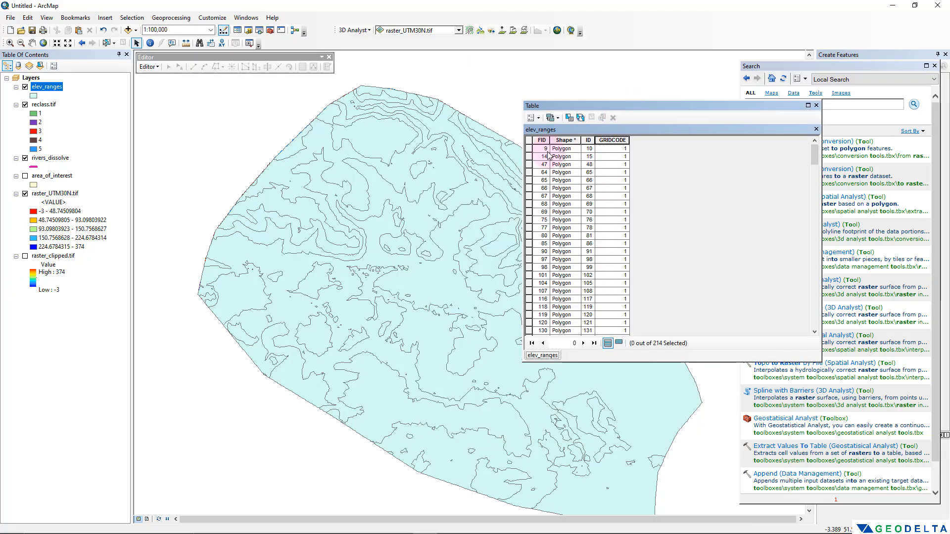
Step: Select all GRIDCODE 1 records, then all GRIDCODE 2 records, to compare their polygons on the map, and clear the selection
drag(531, 150, 532, 267)
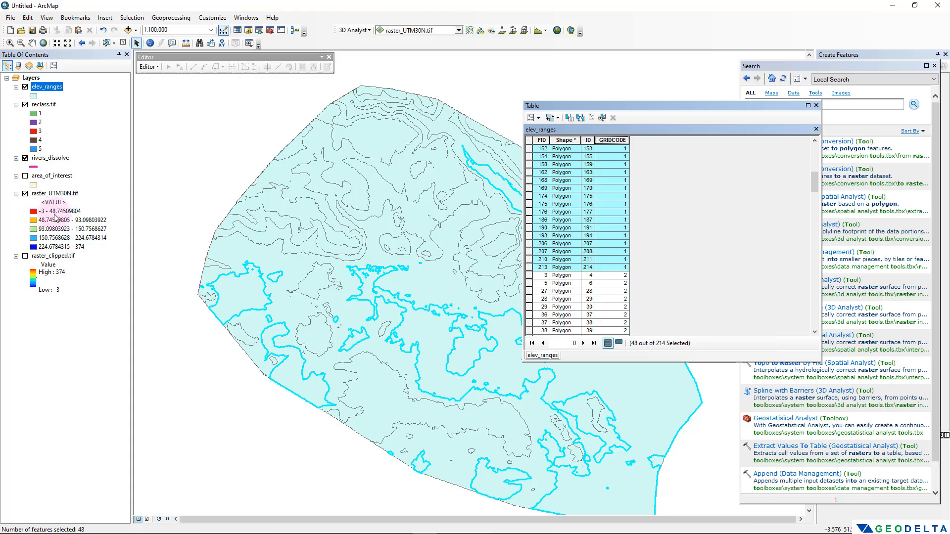
drag(529, 275, 568, 191)
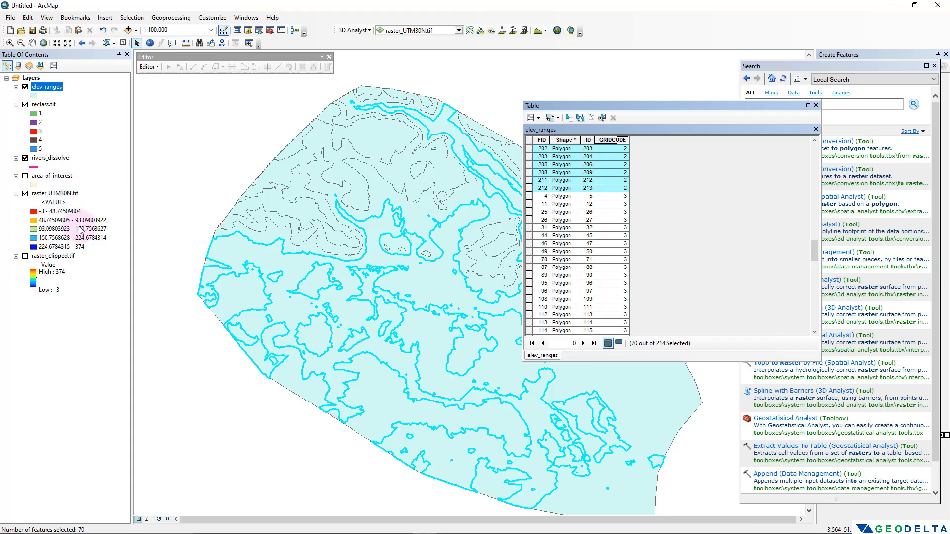
click(581, 118)
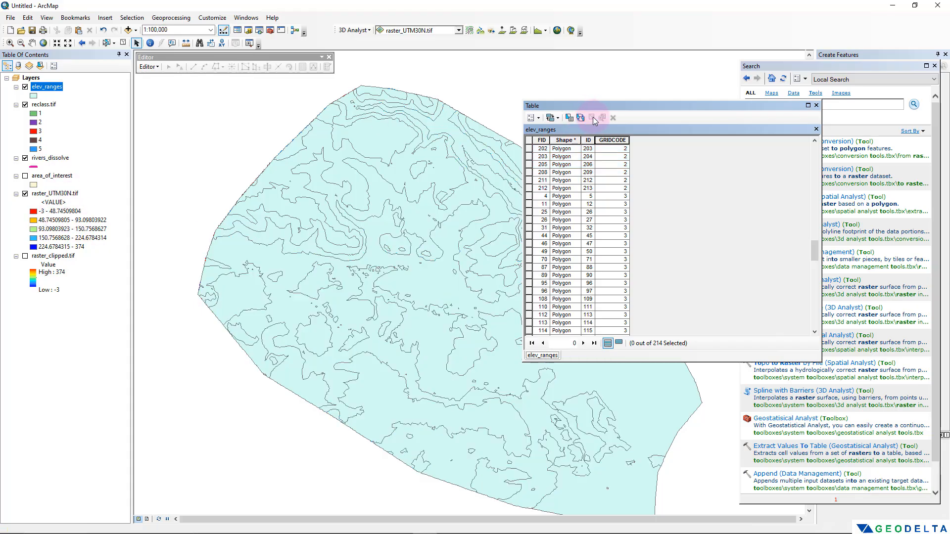
Step: Select only the first GRIDCODE 1 record in the elev_ranges table to check its polygon on the map, and clear the selection
drag(814, 250, 814, 143)
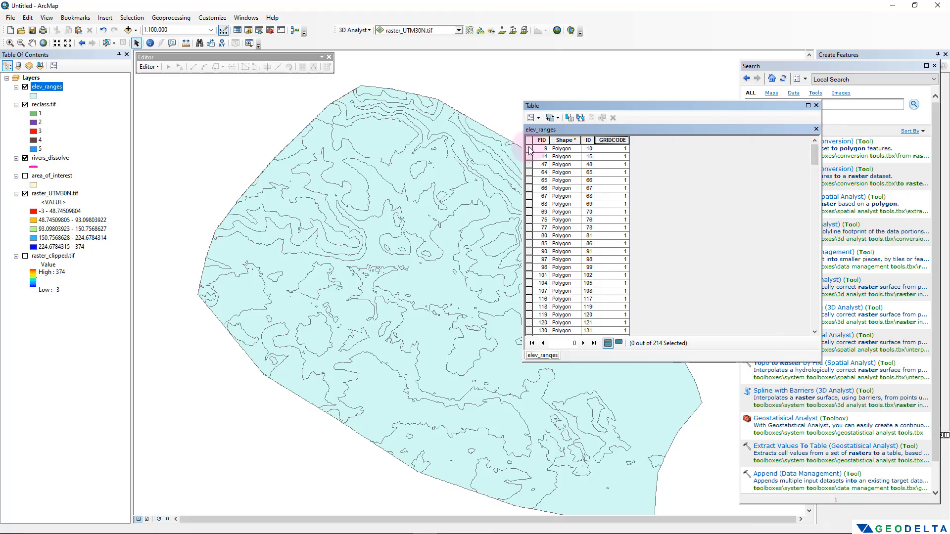
mouse_move(529, 149)
mouse_down()
mouse_move(529, 176)
mouse_move(529, 149)
mouse_up()
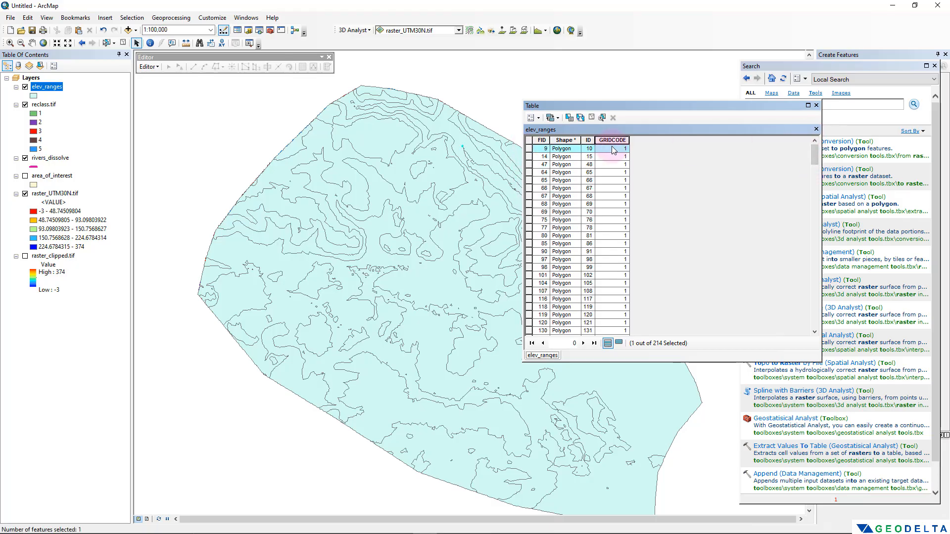
click(591, 118)
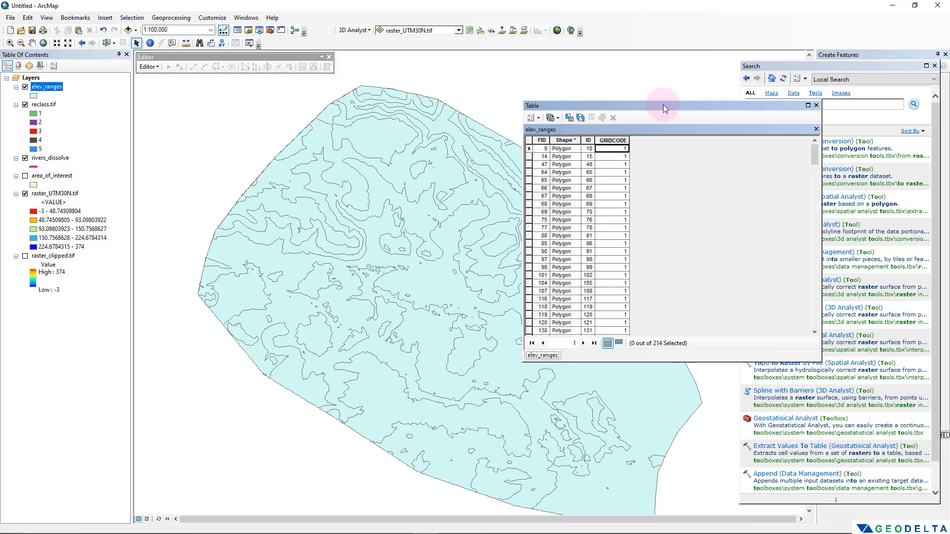
Step: Search the tools for dissolve and open the Data Management Dissolve tool
drag(663, 105, 503, 95)
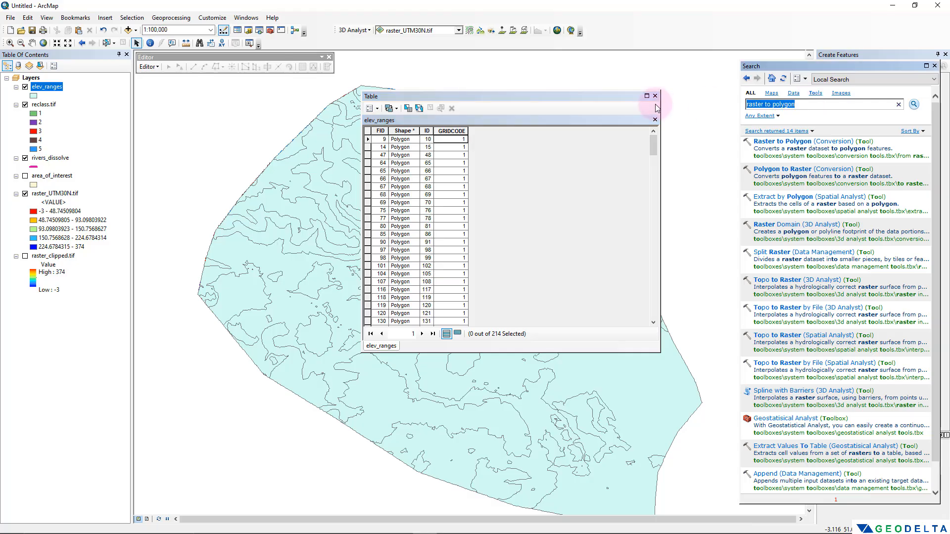
text(dissolve)
key(Return)
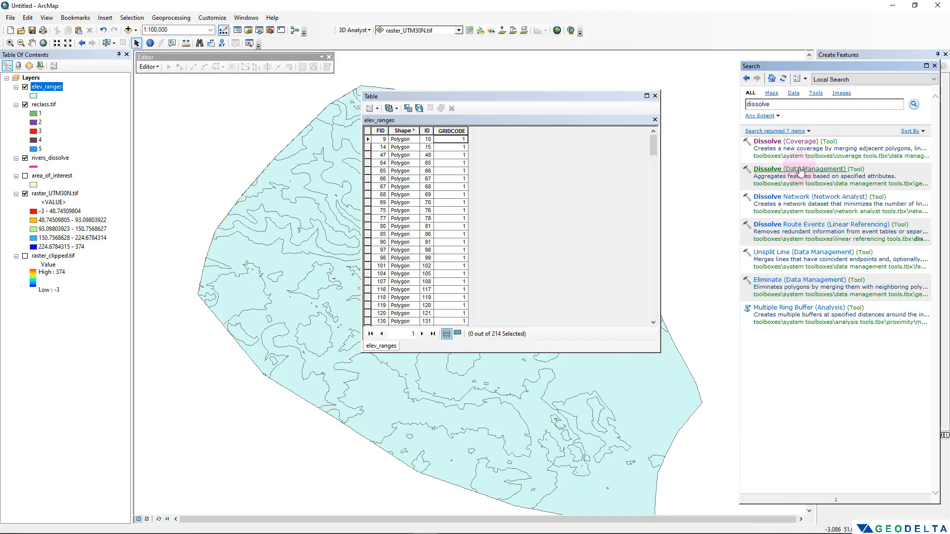
click(800, 171)
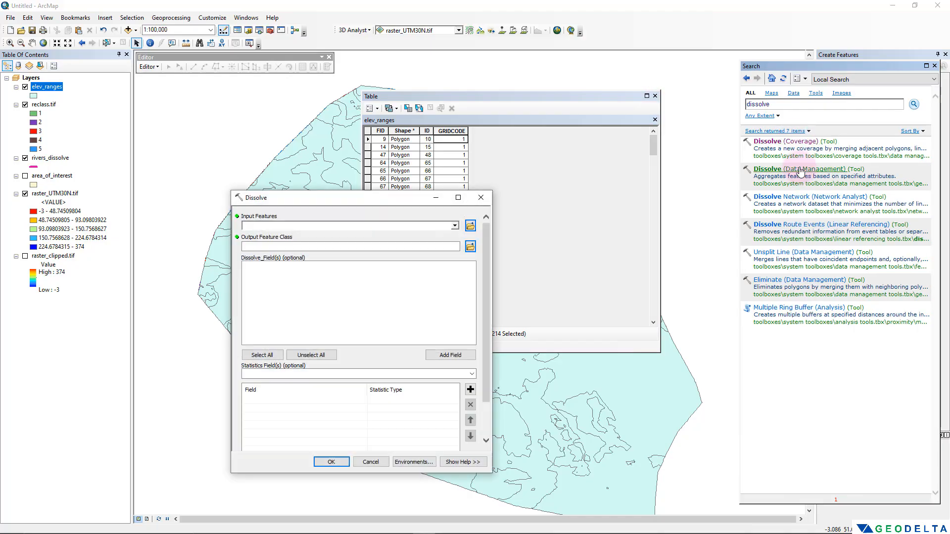
Step: Dissolve elev_ranges by the GRIDCODE field, keeping the default output elev_ranges_Dissolve in Default.gdb
drag(374, 198, 328, 177)
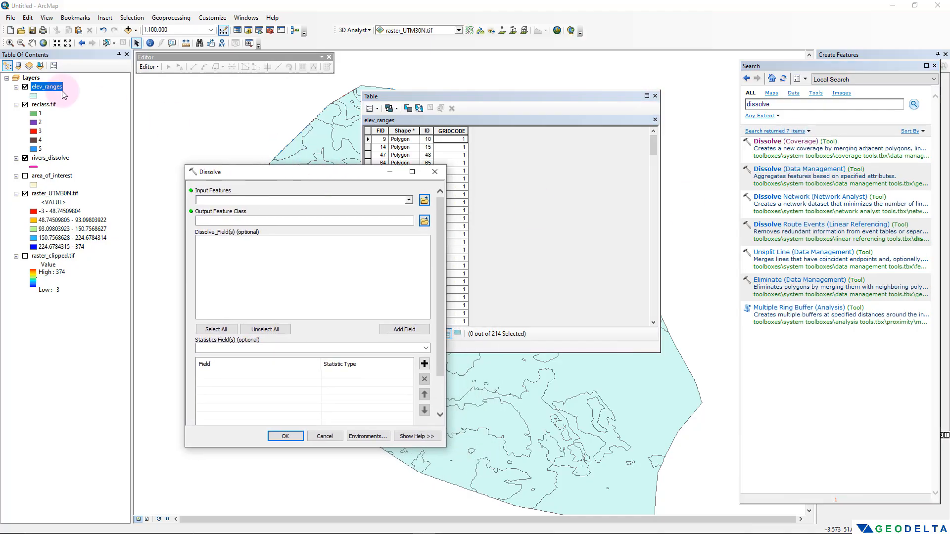
drag(46, 87, 124, 138)
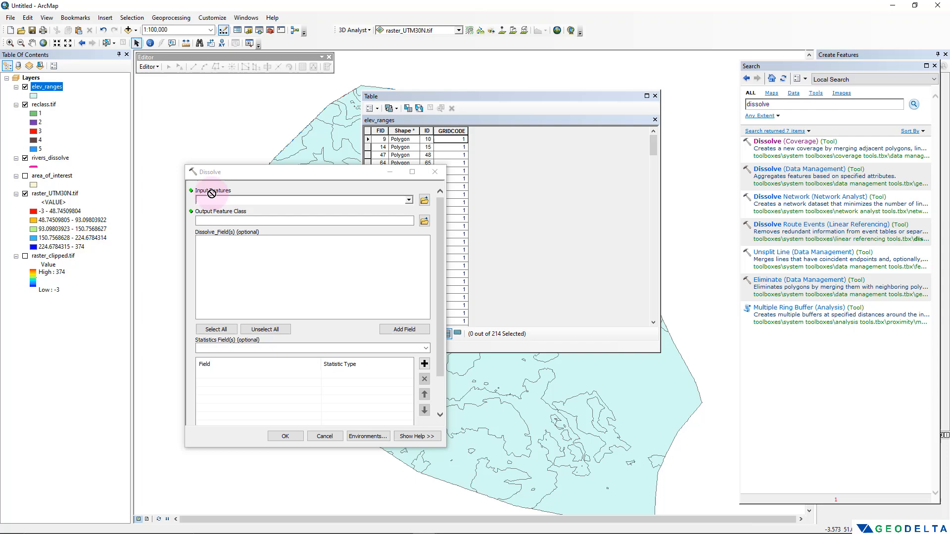
drag(212, 193, 213, 198)
click(201, 257)
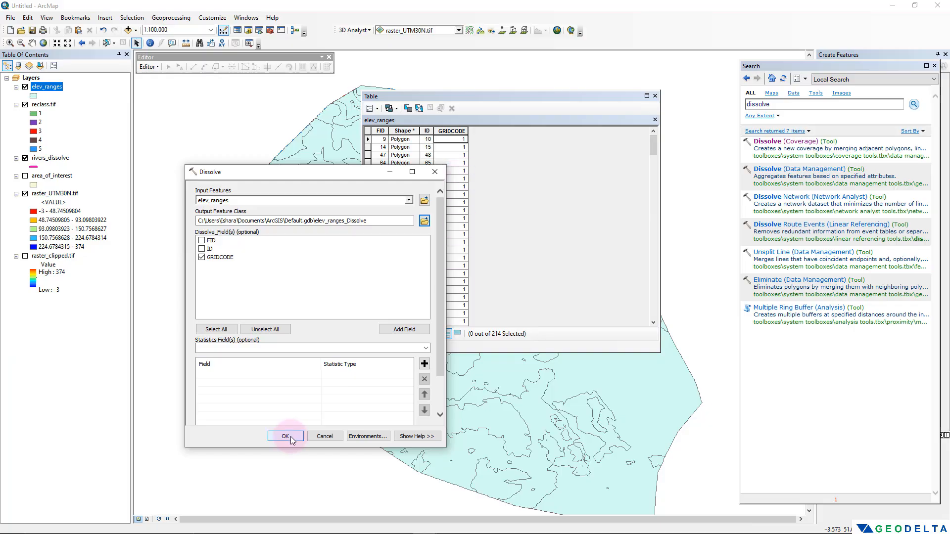
click(290, 439)
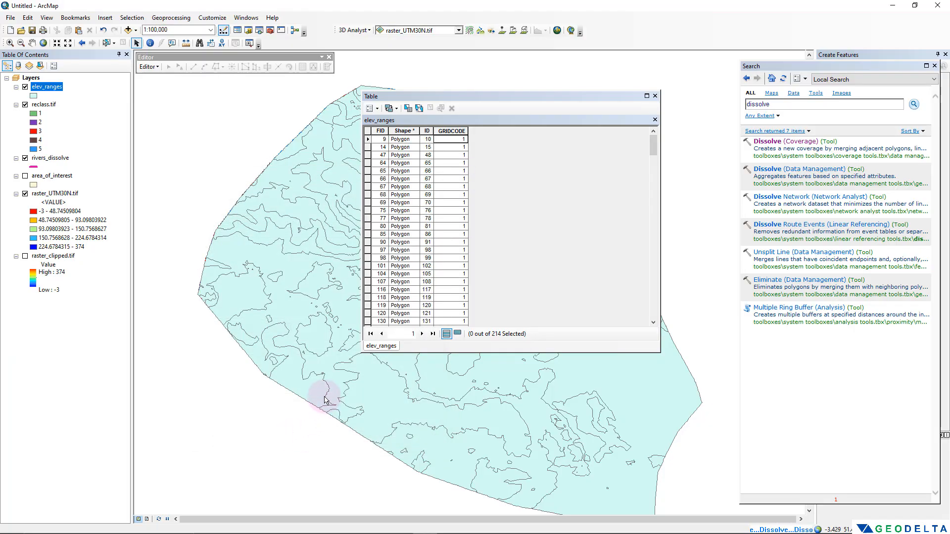
Step: Open the attribute table of elev_ranges_Dissolve, select the GRIDCODE 1 record to check its area on the map, and clear the selection
right_click(61, 81)
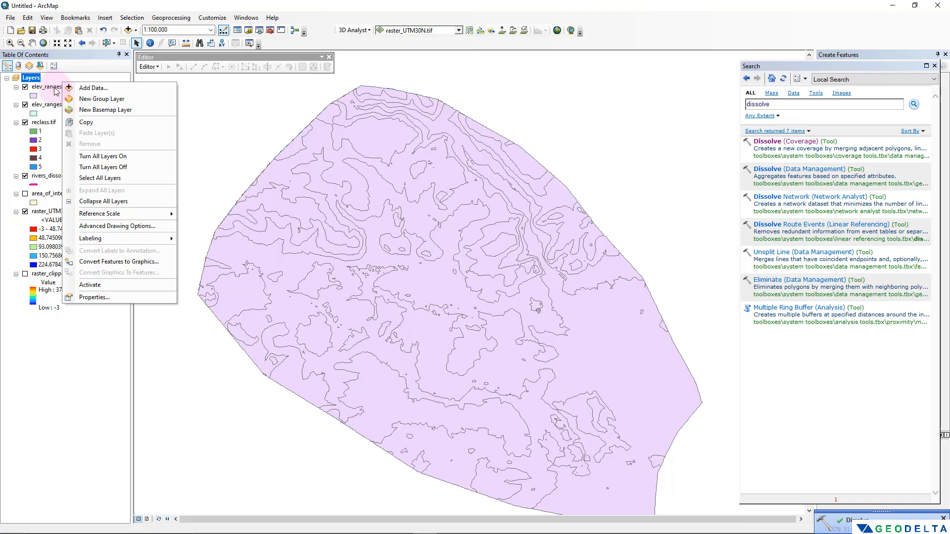
right_click(49, 87)
click(136, 117)
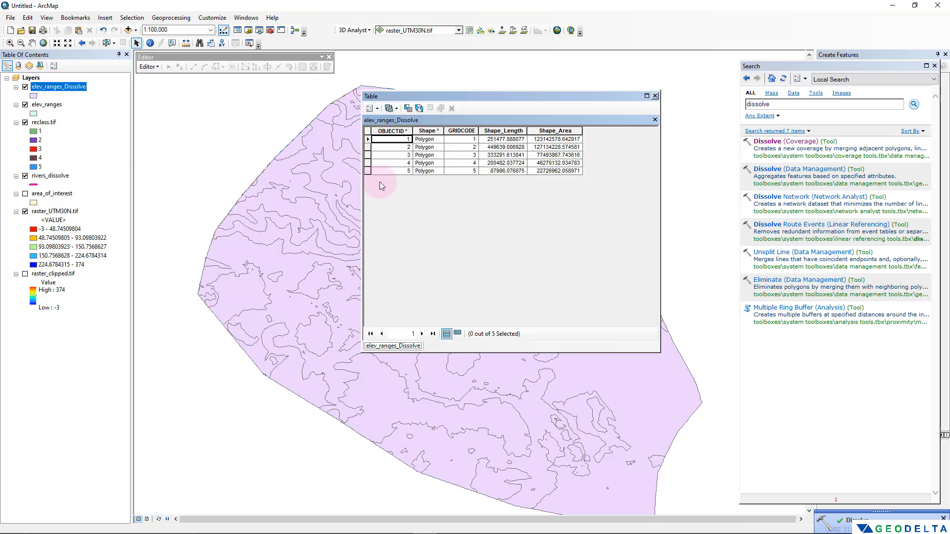
drag(548, 97, 805, 121)
click(722, 163)
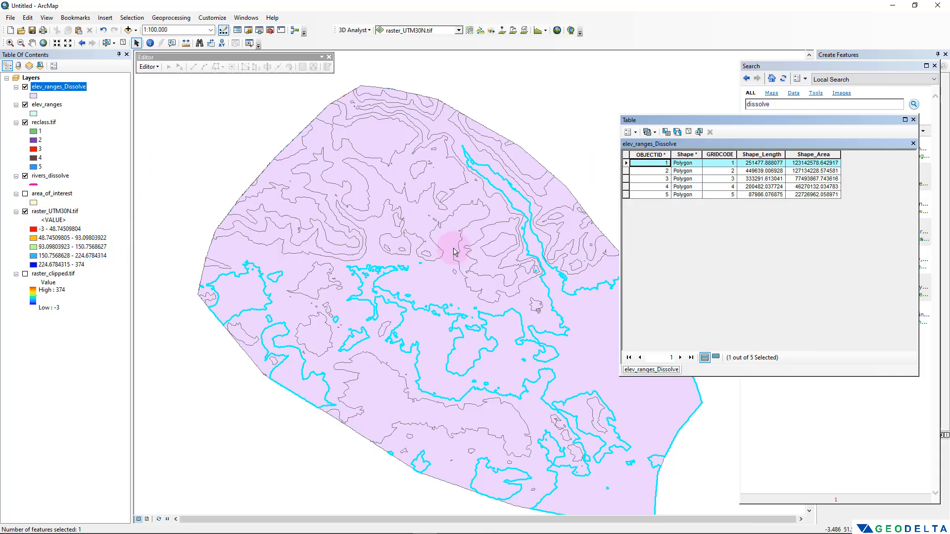
click(689, 133)
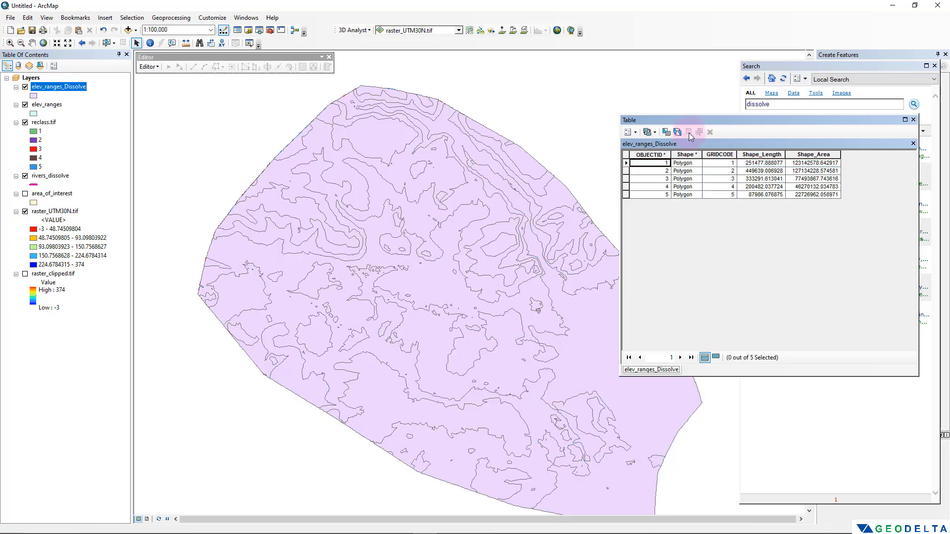
Step: Add a Text field named desc with length 50 to the elev_ranges_Dissolve attribute table
click(629, 132)
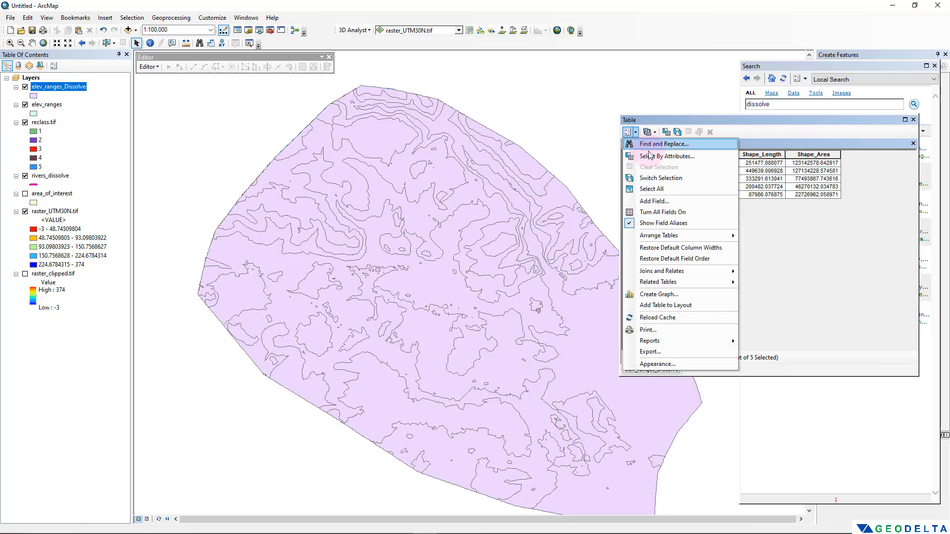
click(665, 202)
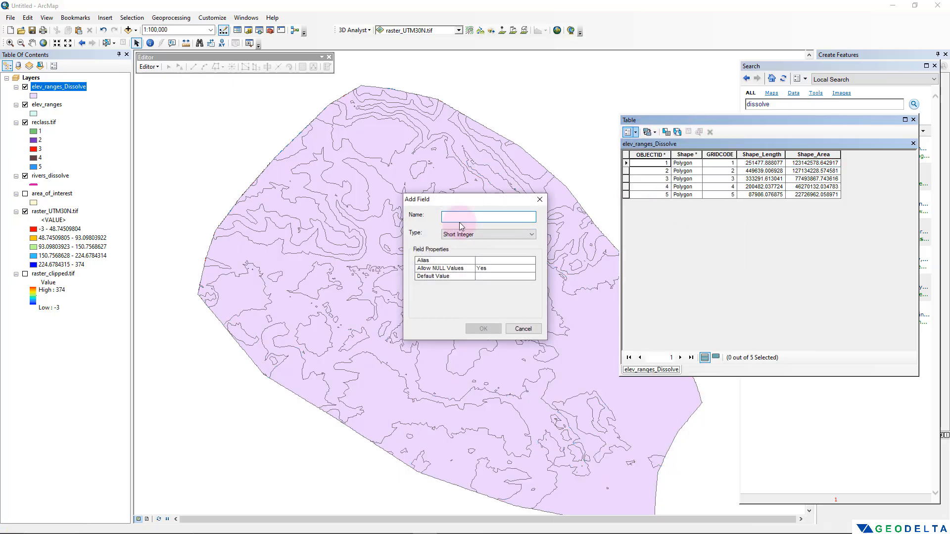
text(desc)
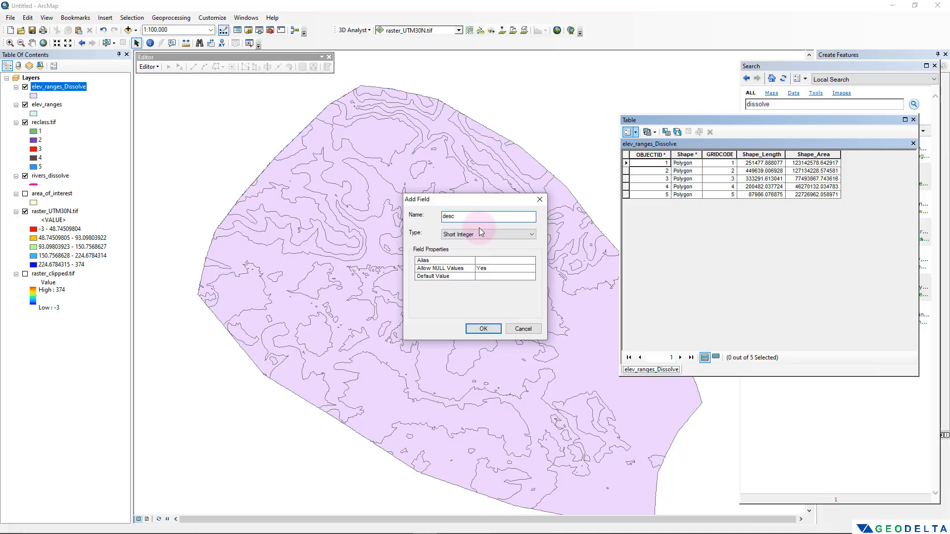
click(475, 234)
click(477, 269)
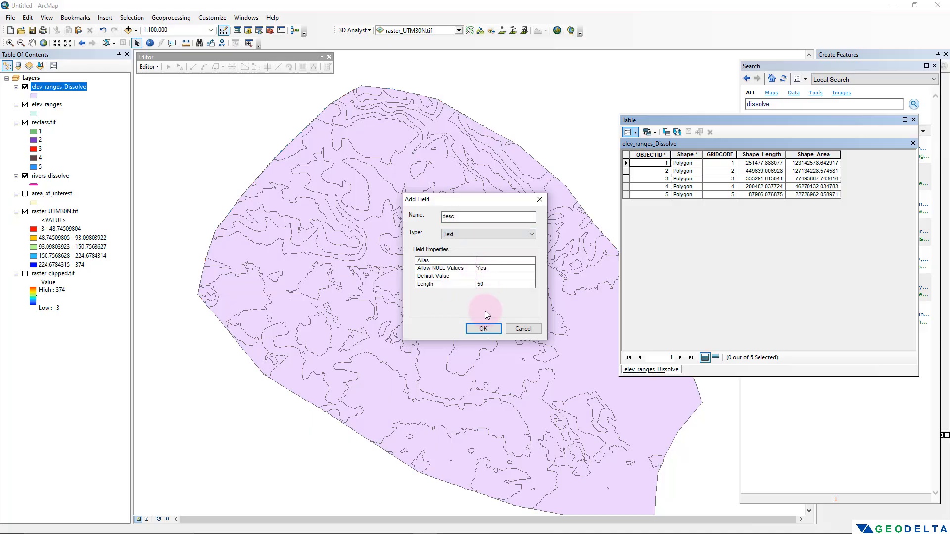
click(483, 329)
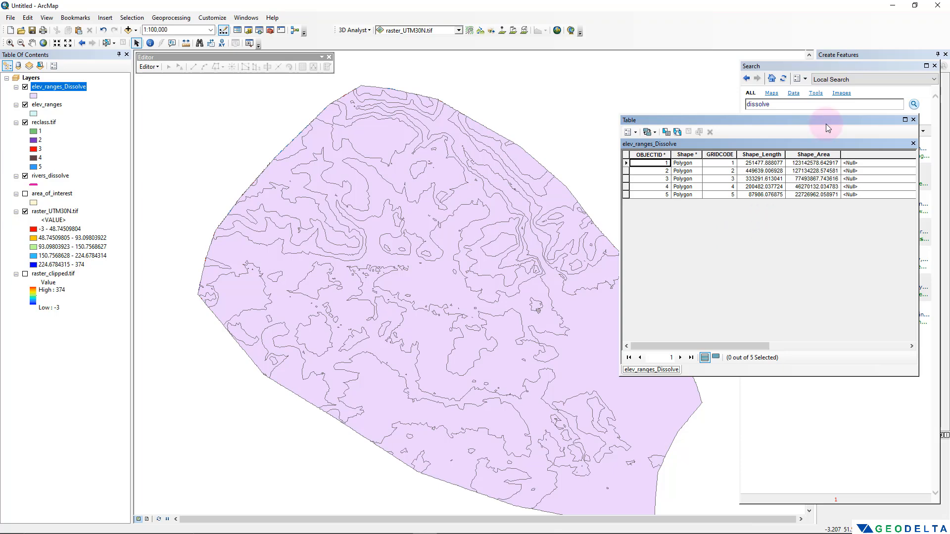
Step: Widen the attribute table to show the whole desc column and start an edit session on elev_ranges_Dissolve
drag(821, 123, 701, 126)
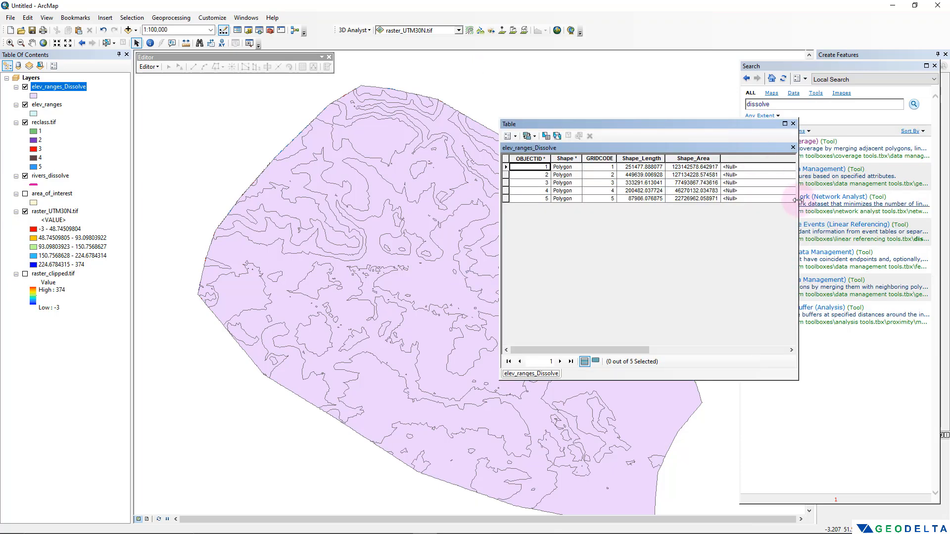
drag(797, 200, 926, 192)
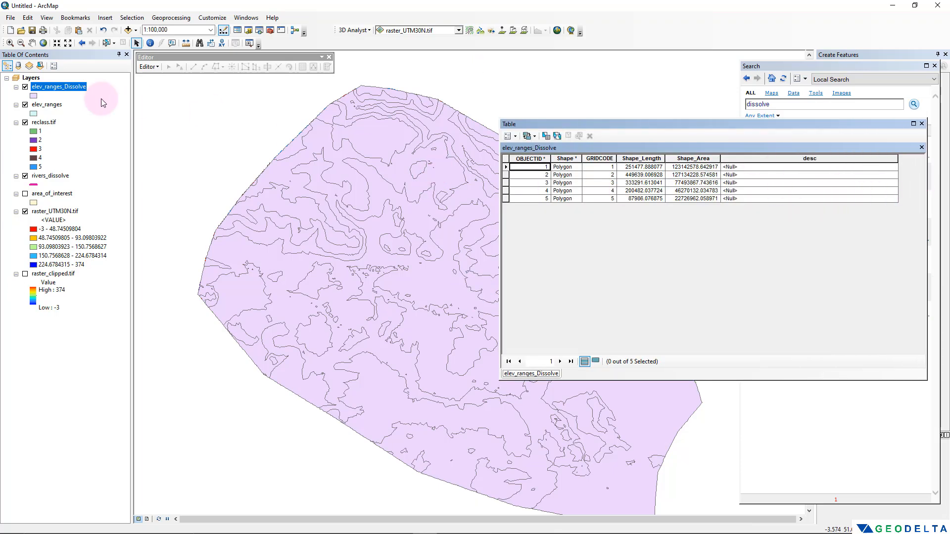
right_click(70, 87)
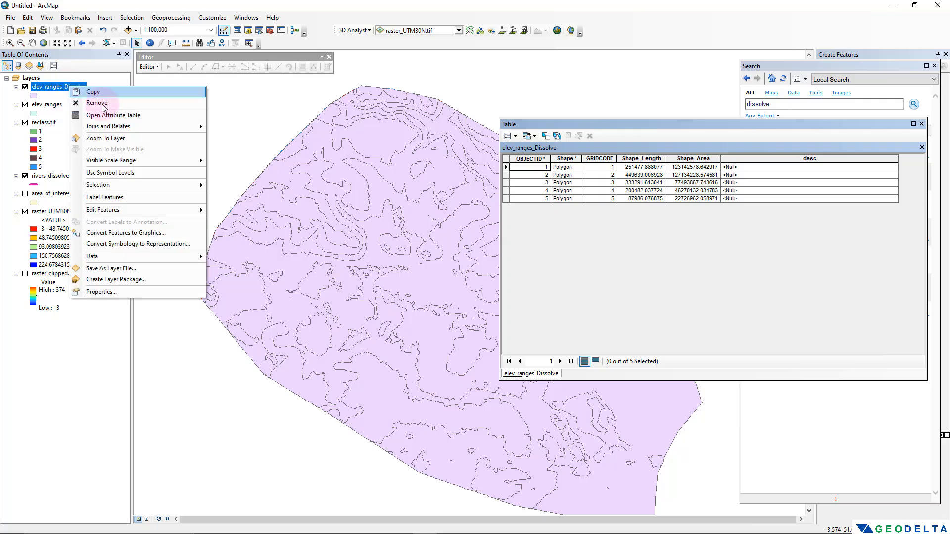
mouse_move(197, 210)
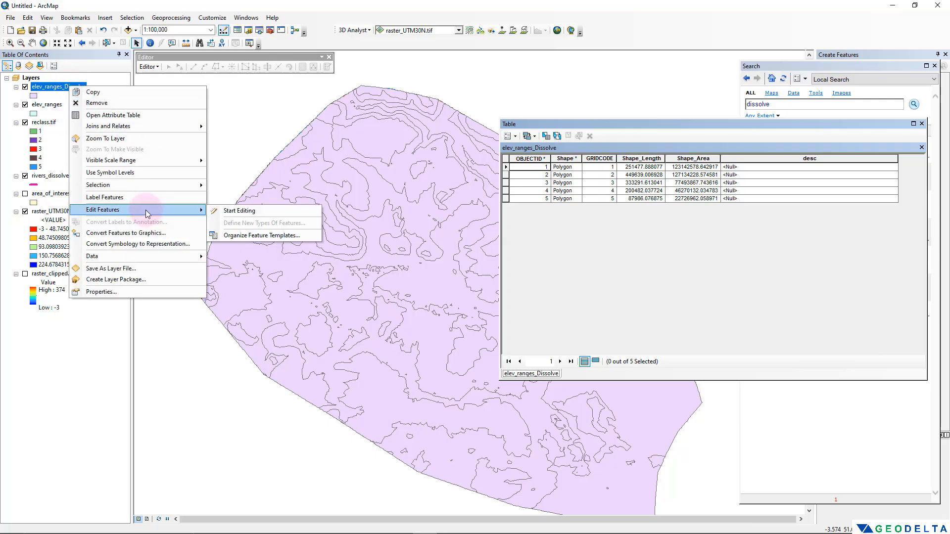
click(233, 216)
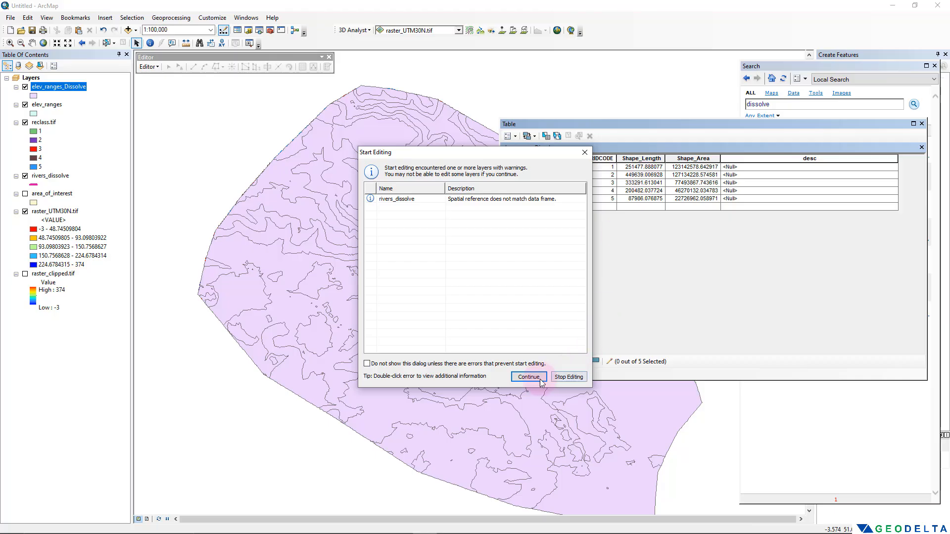
click(529, 377)
Step: Fill desc for GRIDCODE 1, 2 and 3 with "Elevations from -3 upto 48", "Elevations from 48 upto 93" and "Elevations from 93 upto 150"
click(506, 167)
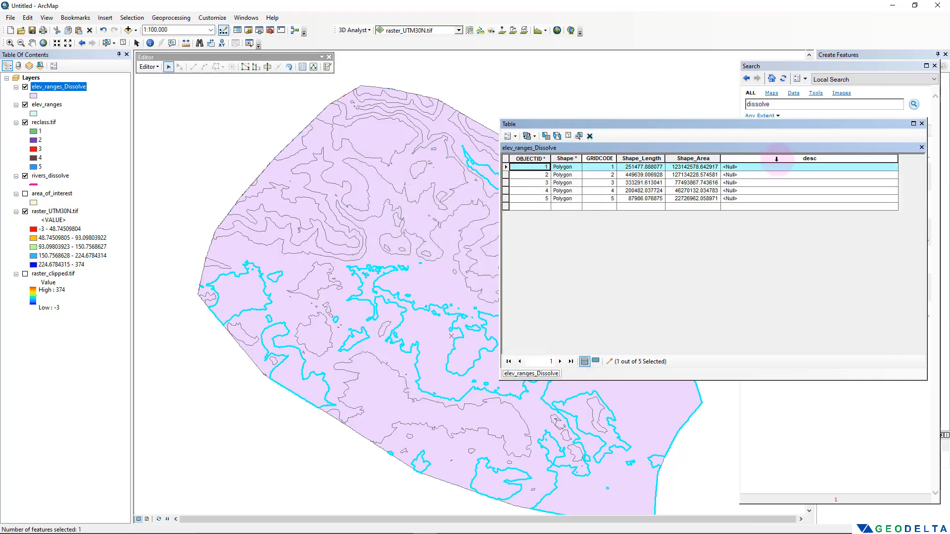
click(771, 167)
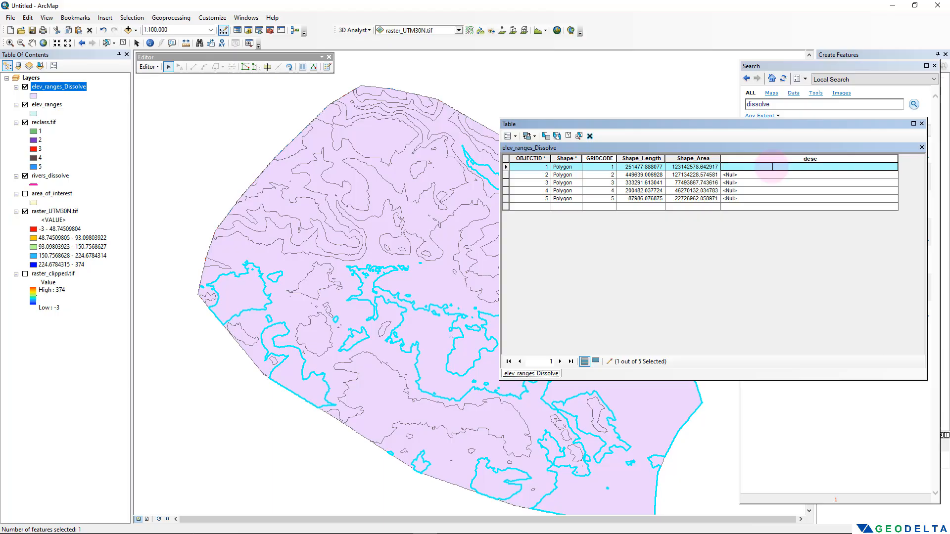
text(Elevations from -3 upto 48)
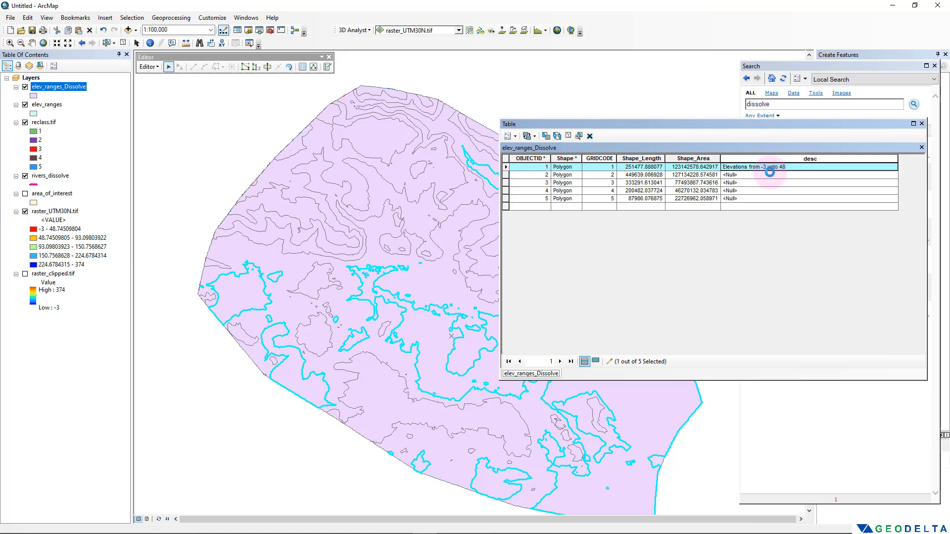
click(771, 174)
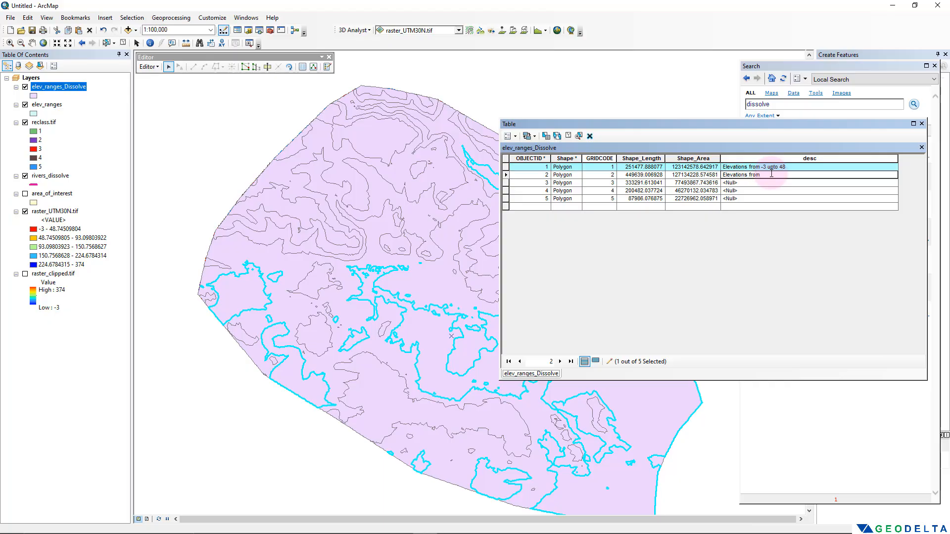
text(Elevations from 48 upto 93)
click(750, 183)
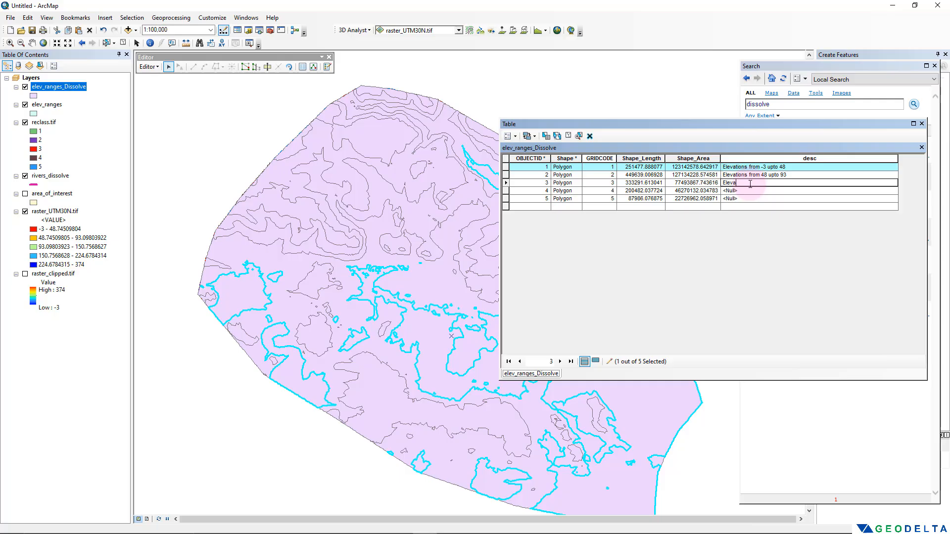
text(Elevations from 93 upto 150)
Step: Fill desc for GRIDCODE 4 with "Elevations from 150 upto 224" and for GRIDCODE 5 with "Elevations from 224 upto 374"
click(749, 191)
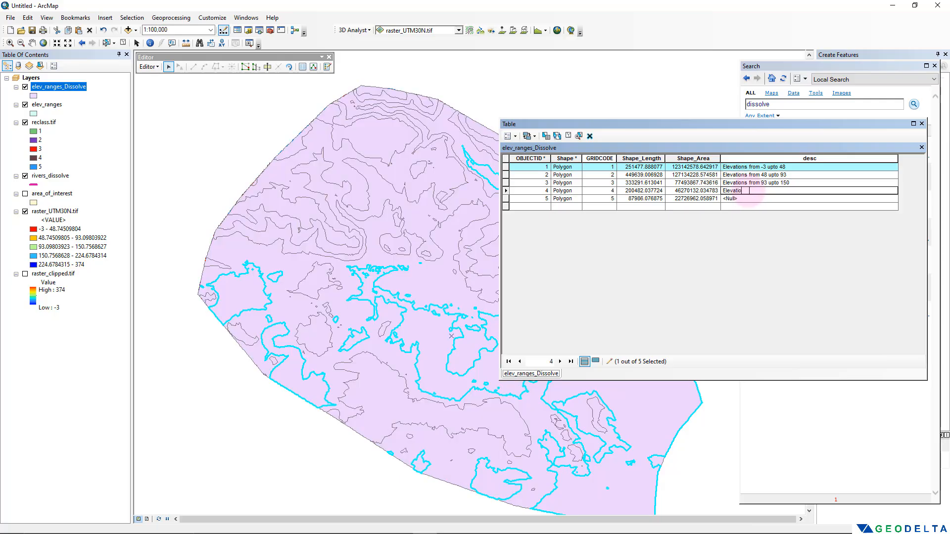
text(Elevations from 150 224)
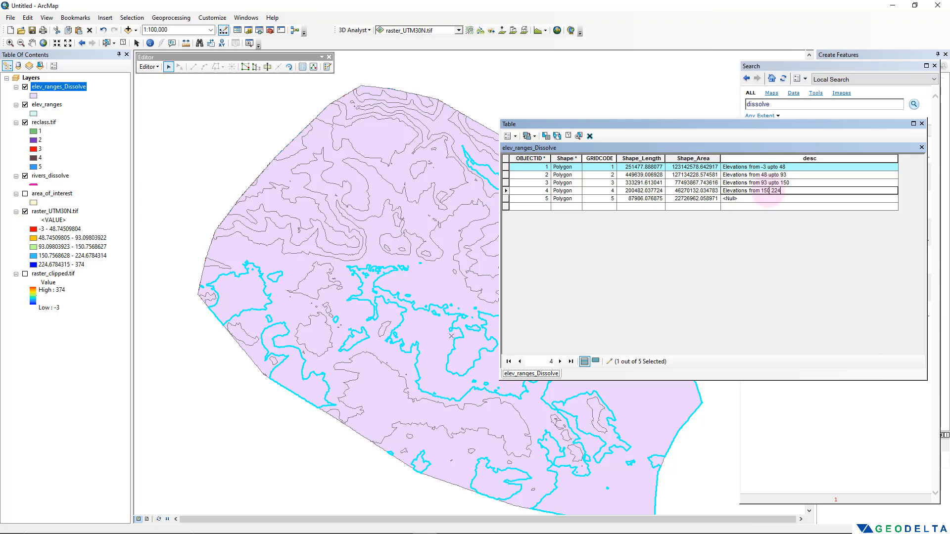
click(755, 198)
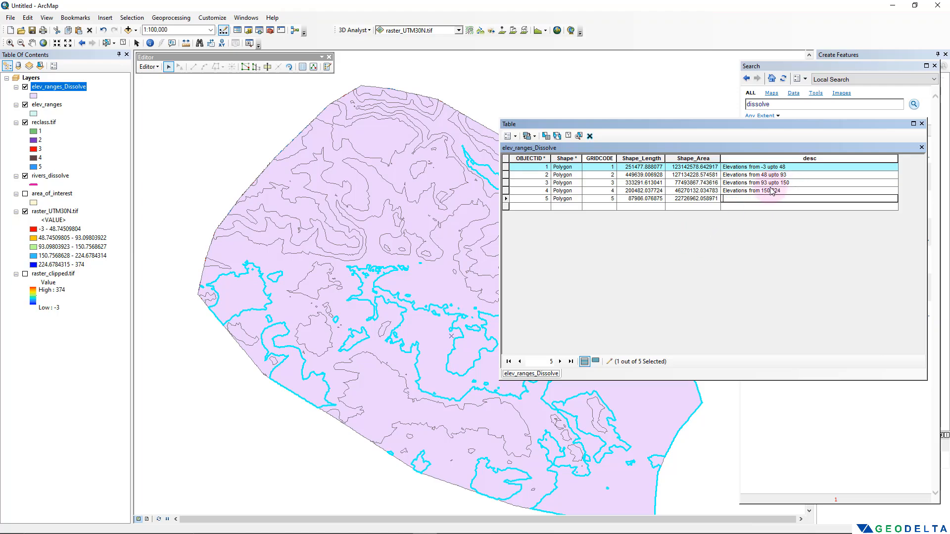
click(773, 190)
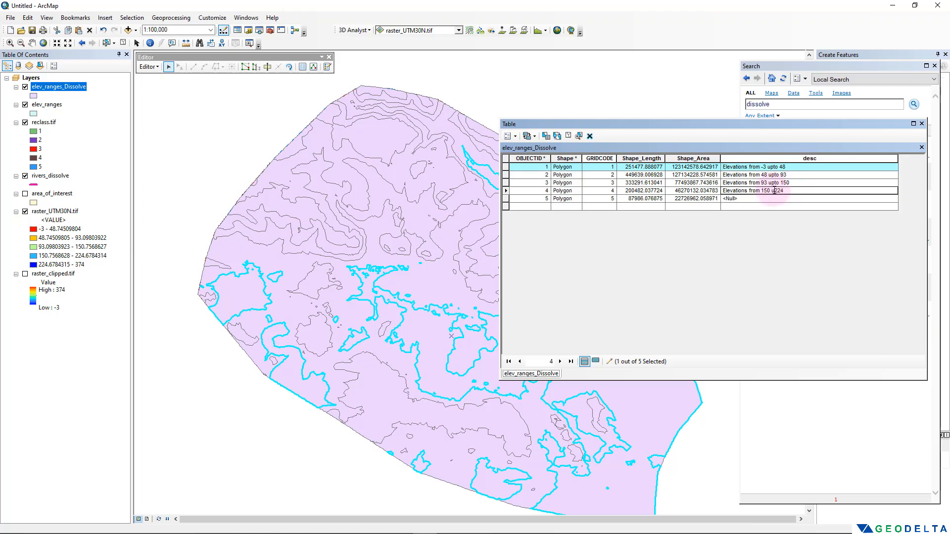
text(to)
click(754, 199)
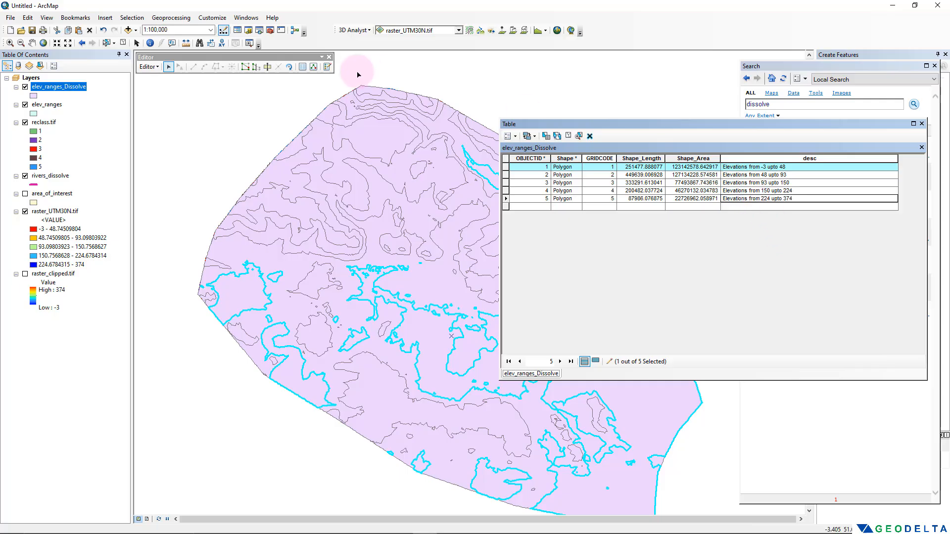
Step: Stop the edit session, save the edits to elev_ranges_Dissolve, and close its attribute table
click(154, 68)
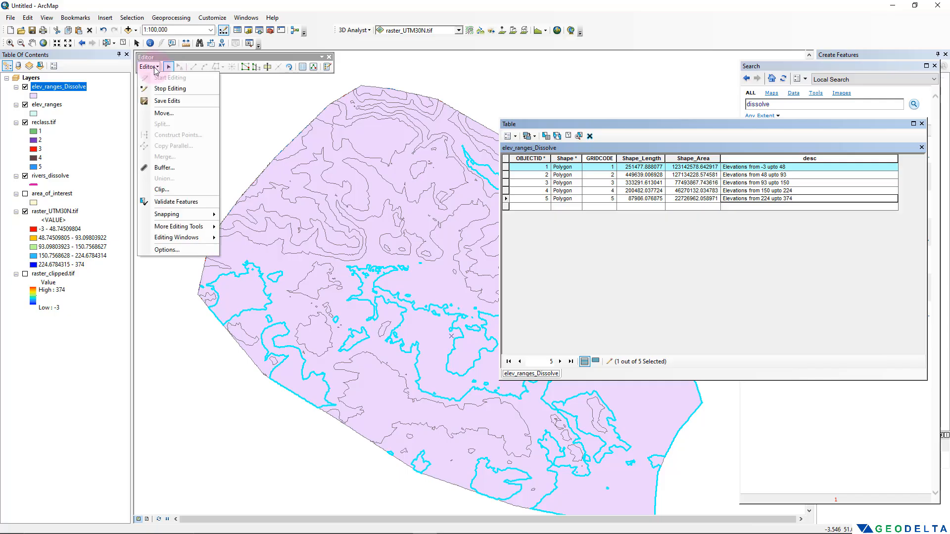
click(173, 88)
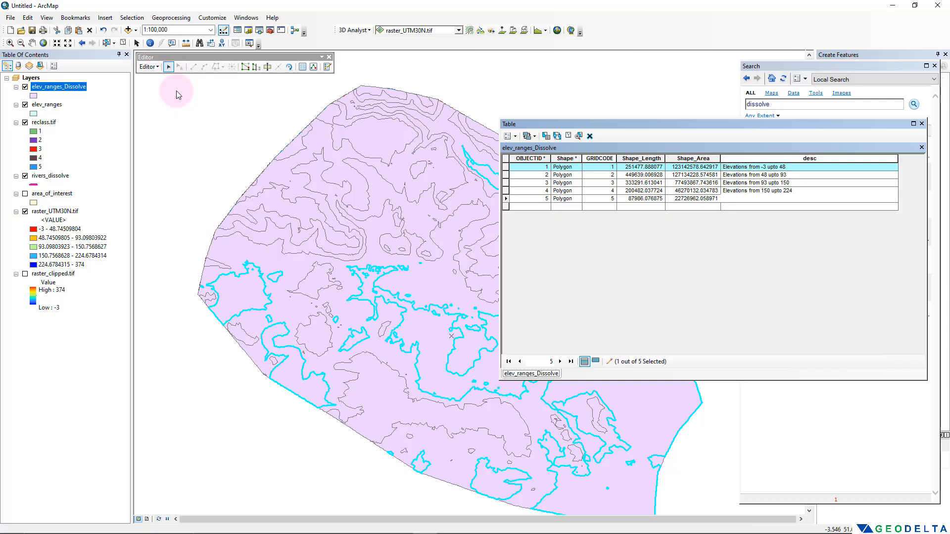
click(438, 300)
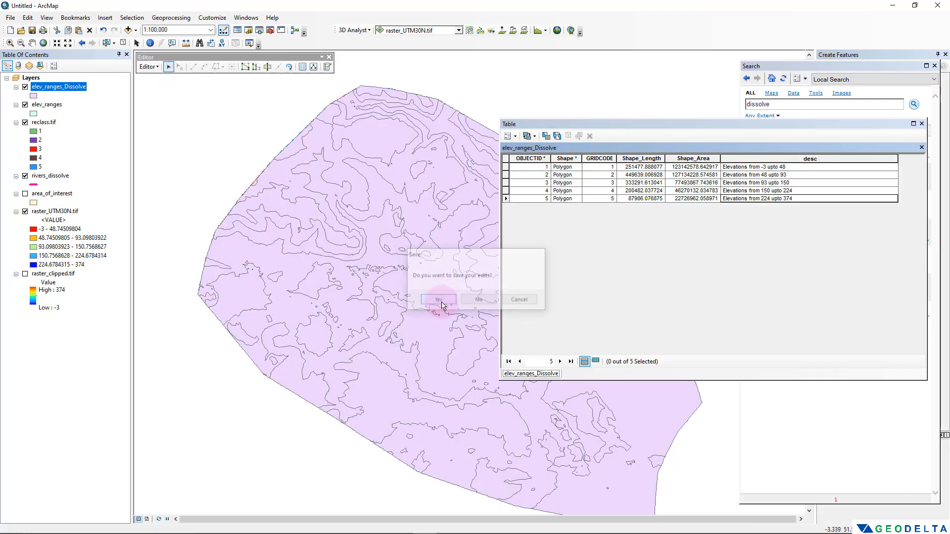
click(921, 123)
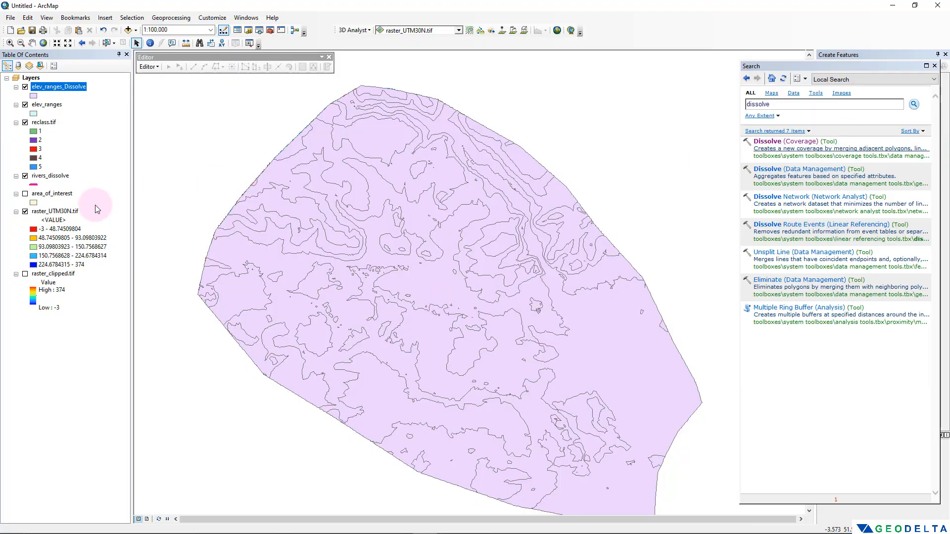
Step: Hide the raster_UTM30N.tif, rivers_dissolve, reclass.tif and elev_ranges layers, and close the reopened elev_ranges_Dissolve table
click(25, 211)
click(25, 175)
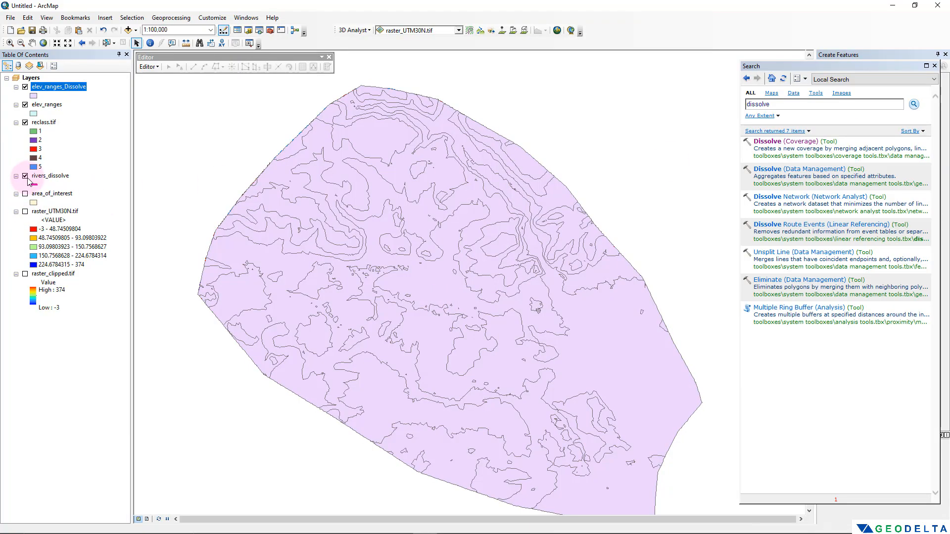
click(25, 122)
click(25, 105)
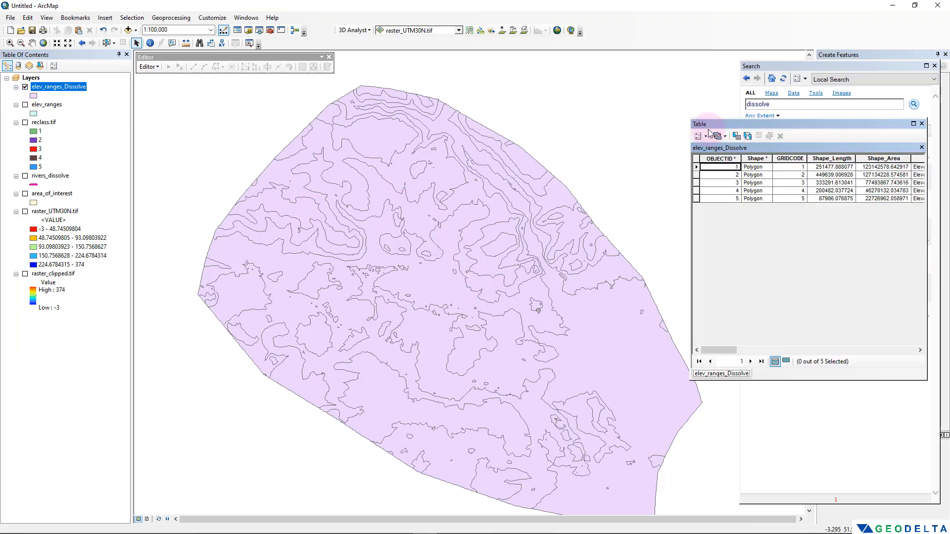
drag(709, 129, 435, 163)
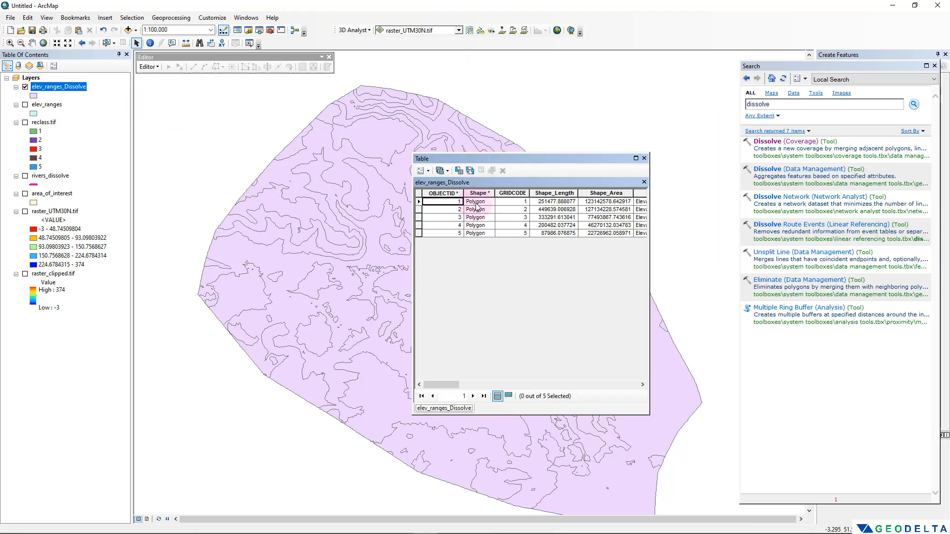
click(644, 158)
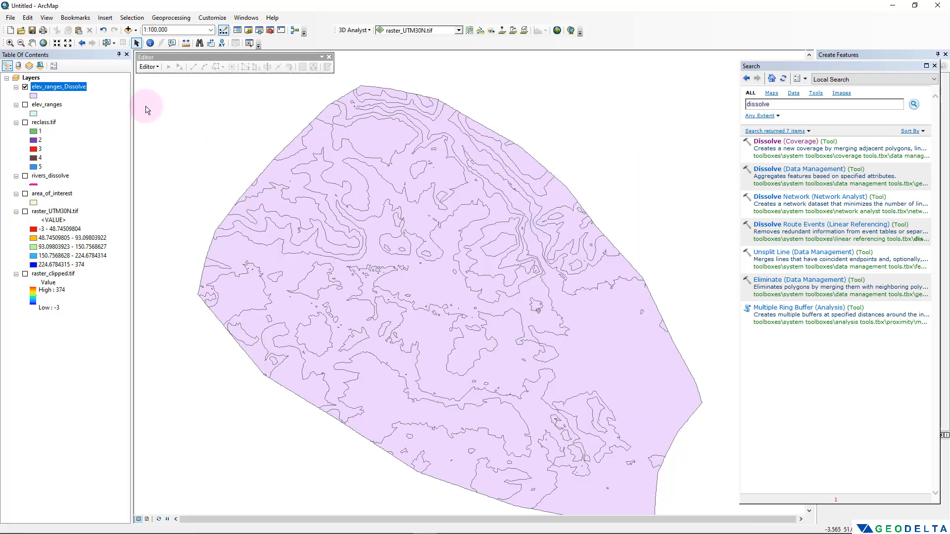
Step: Set the elev_ranges_Dissolve symbology to unique values categories with GRIDCODE as the value field
right_click(55, 87)
click(79, 291)
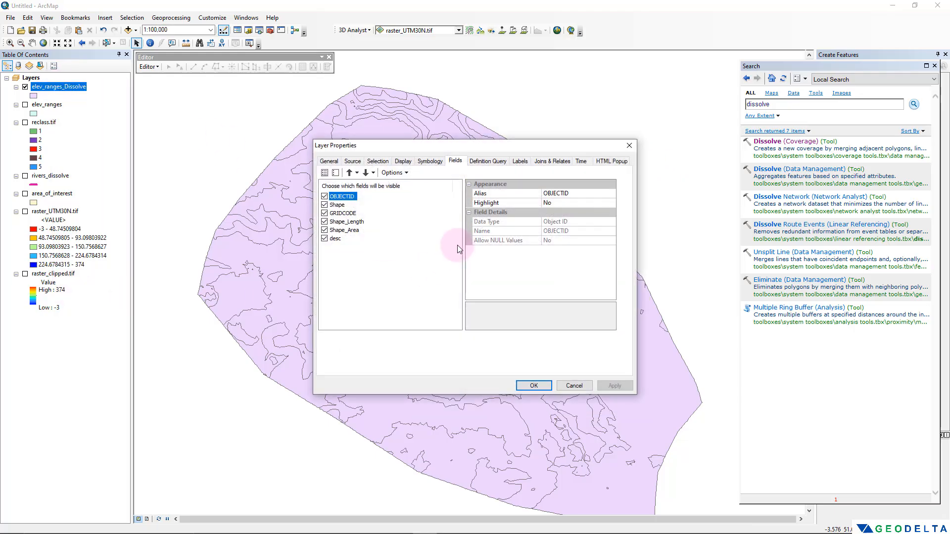
click(432, 162)
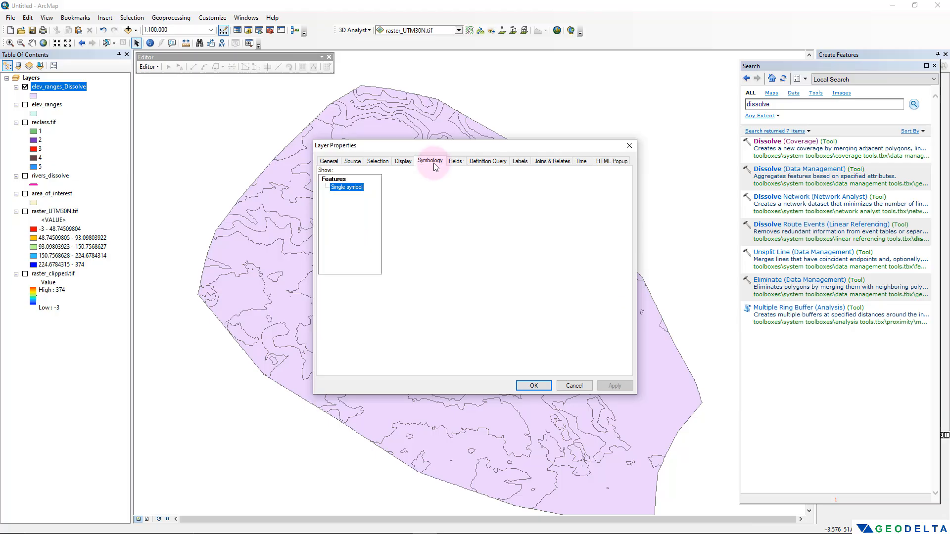
drag(471, 145, 766, 87)
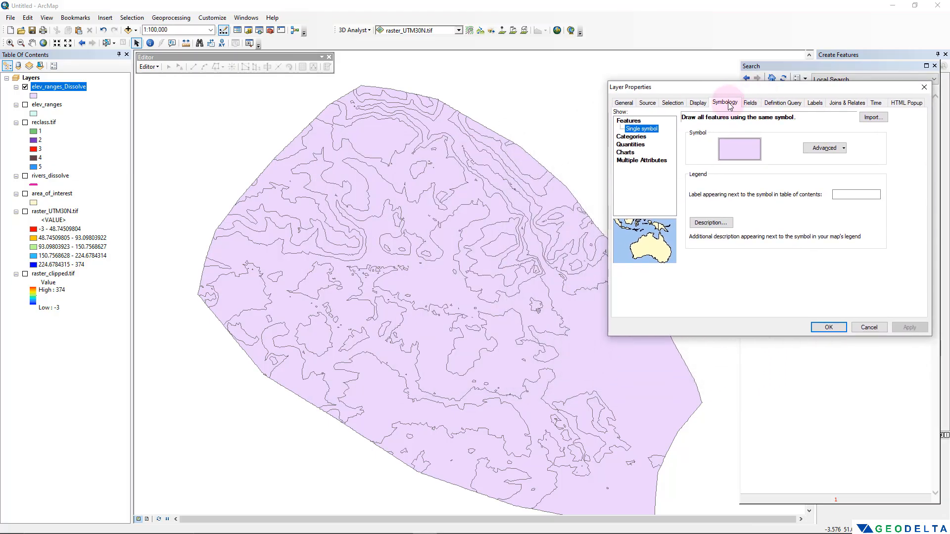
click(634, 138)
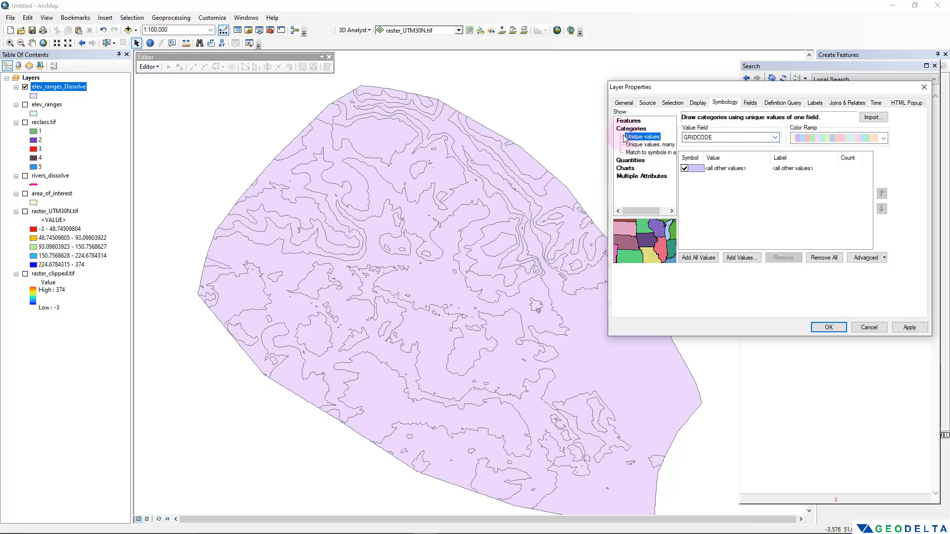
click(736, 138)
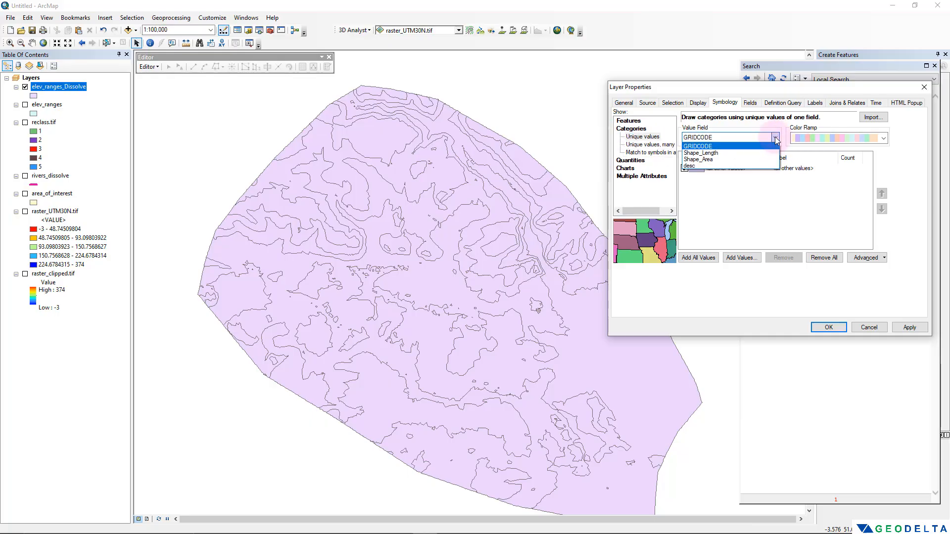
click(702, 147)
Step: Choose a saturated multicolour random color ramp and add all GRIDCODE values to the unique values list
click(886, 140)
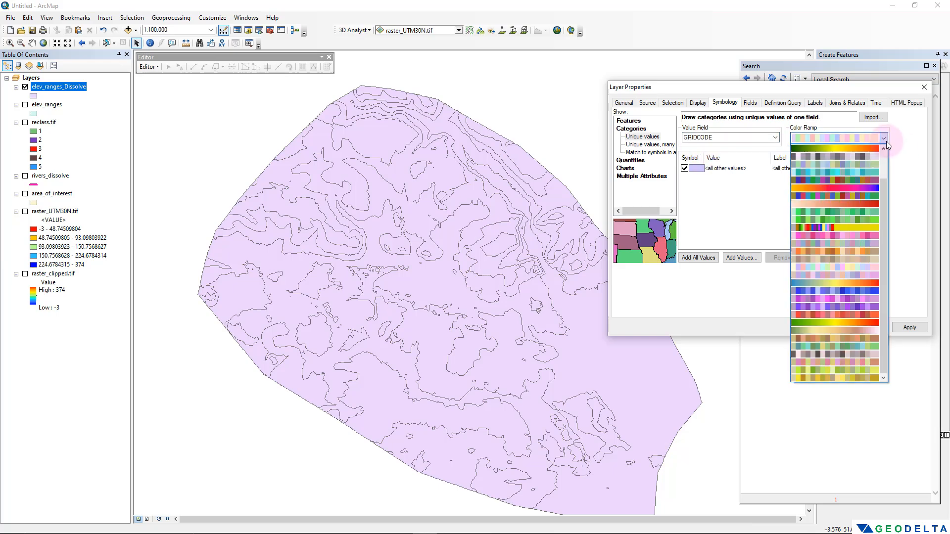
drag(883, 198, 883, 174)
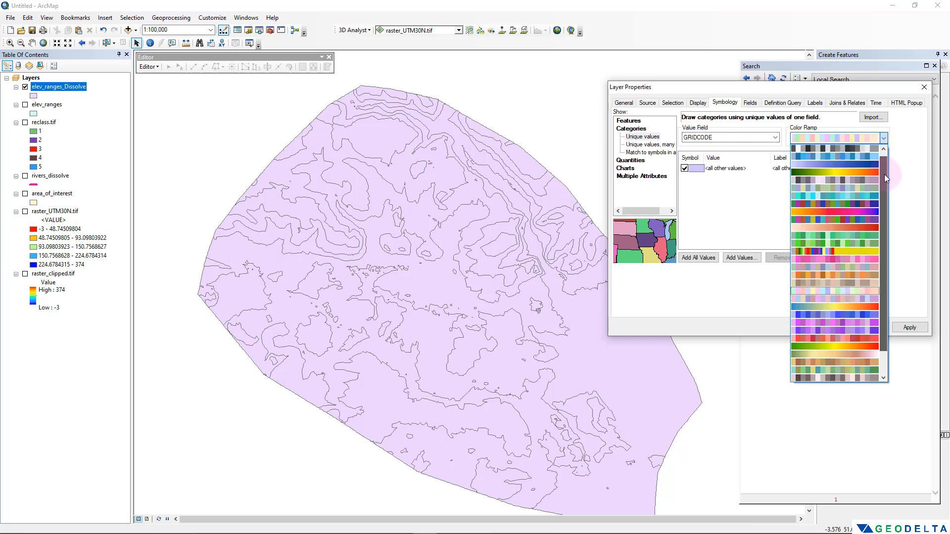
click(818, 219)
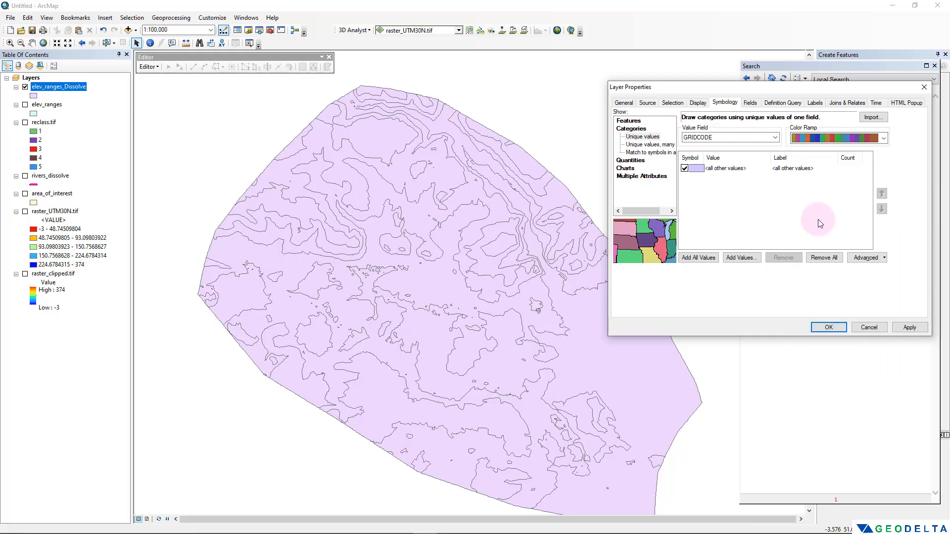
click(706, 261)
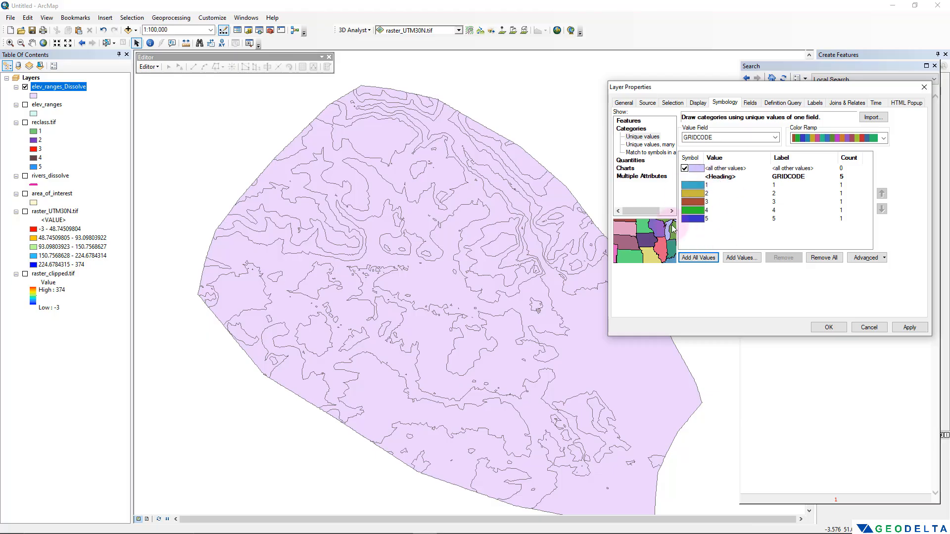
Step: Regenerate the random GRIDCODE class colours until the five classes contrast clearly, and apply the symbology to elev_ranges_Dissolve
click(702, 261)
click(704, 261)
click(703, 261)
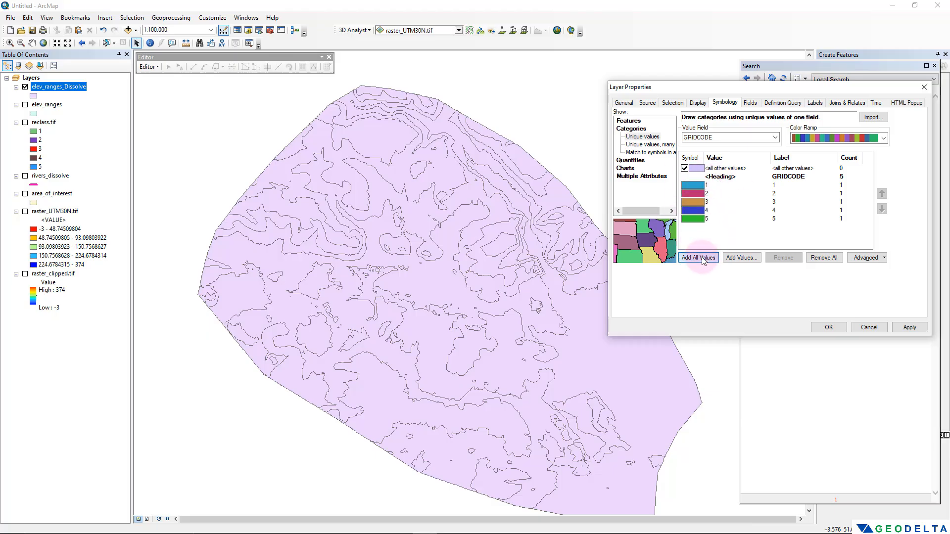
click(703, 260)
click(702, 260)
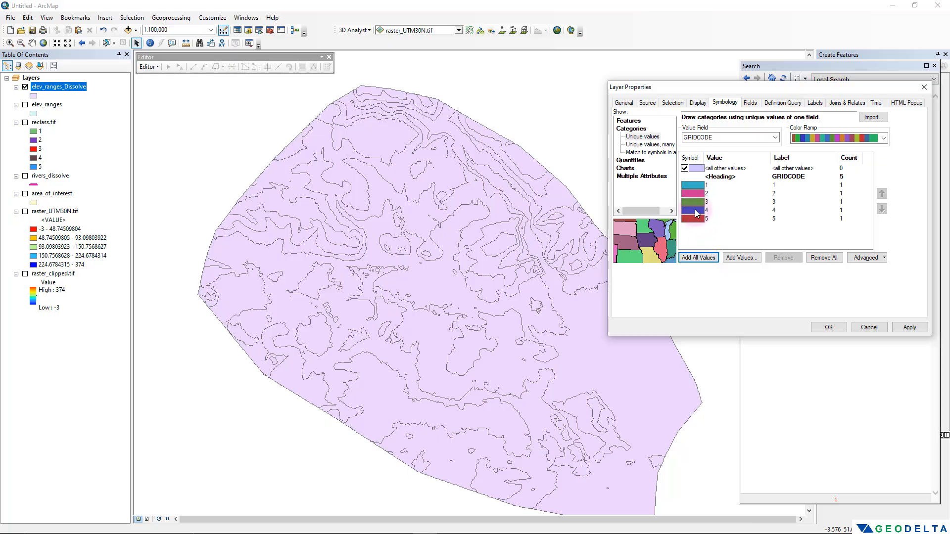
double_click(697, 213)
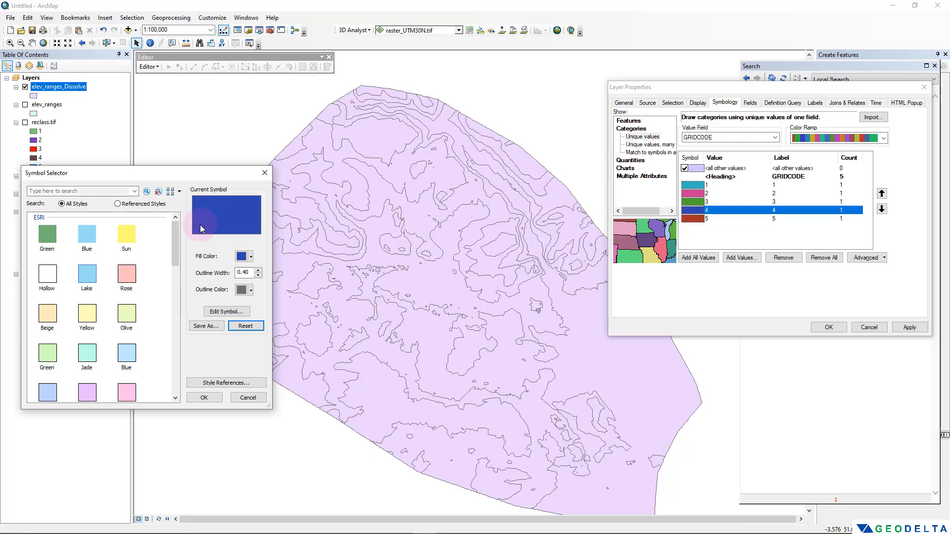
click(264, 173)
click(919, 327)
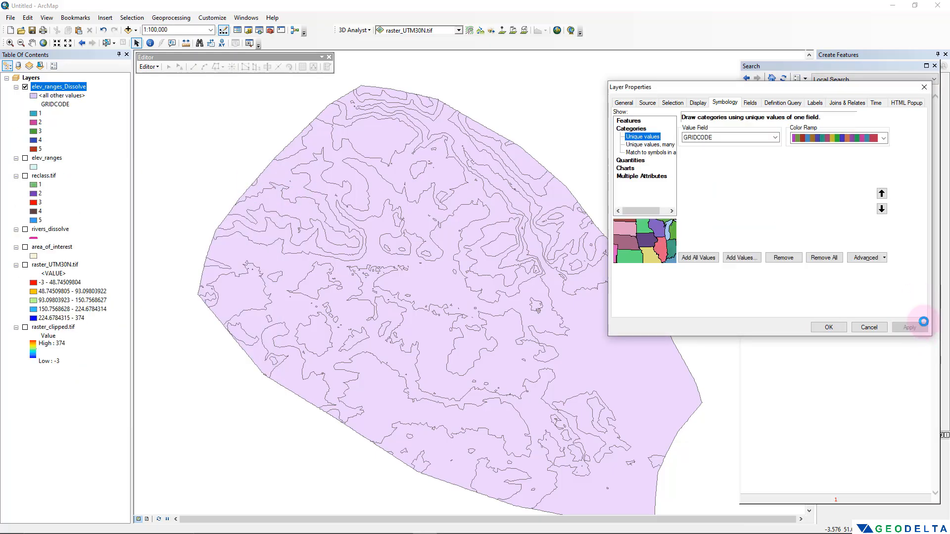
click(828, 328)
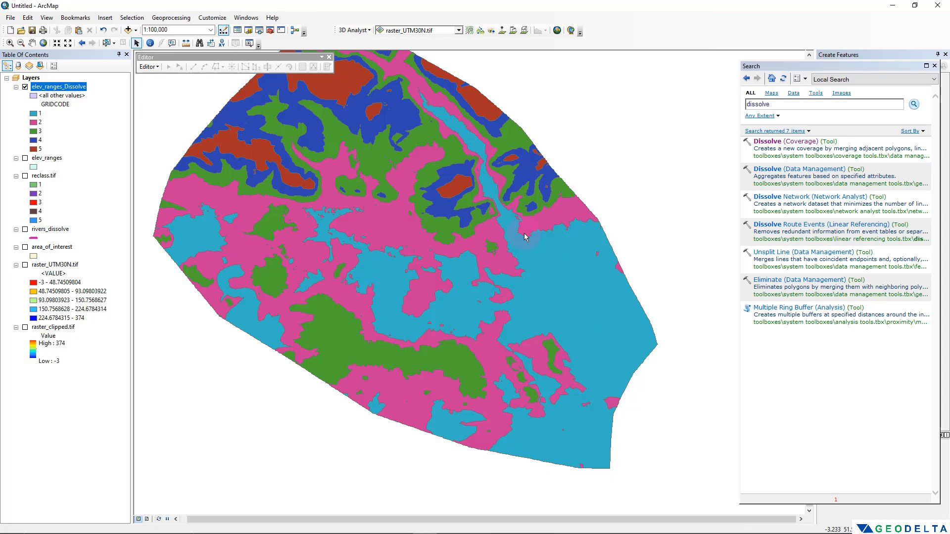
Step: Turn on feature labels for elev_ranges_Dissolve in its layer properties, with desc as the label field
drag(563, 256, 572, 303)
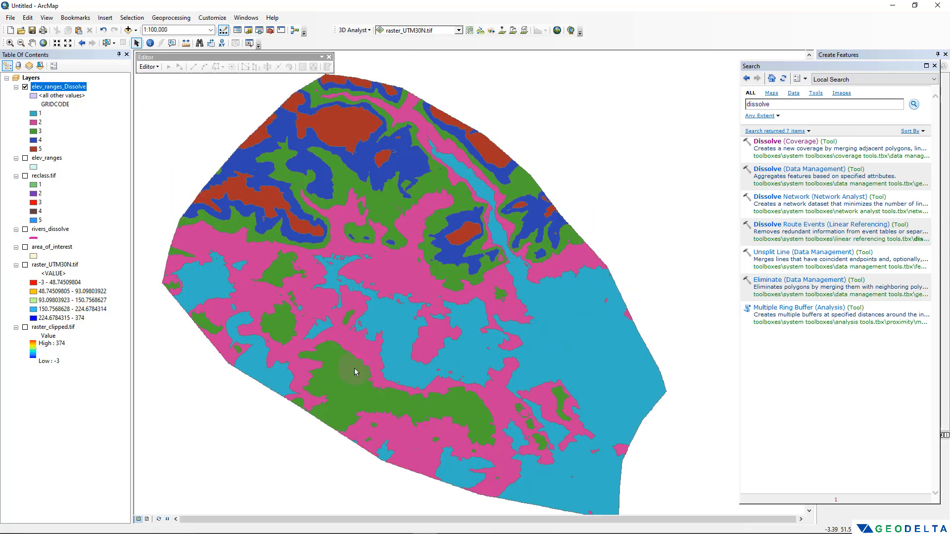
right_click(50, 91)
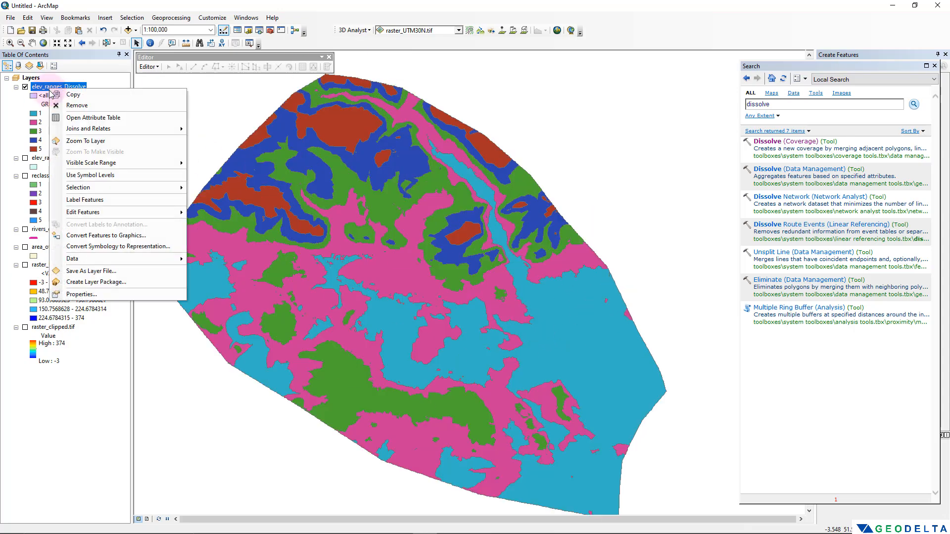
click(126, 295)
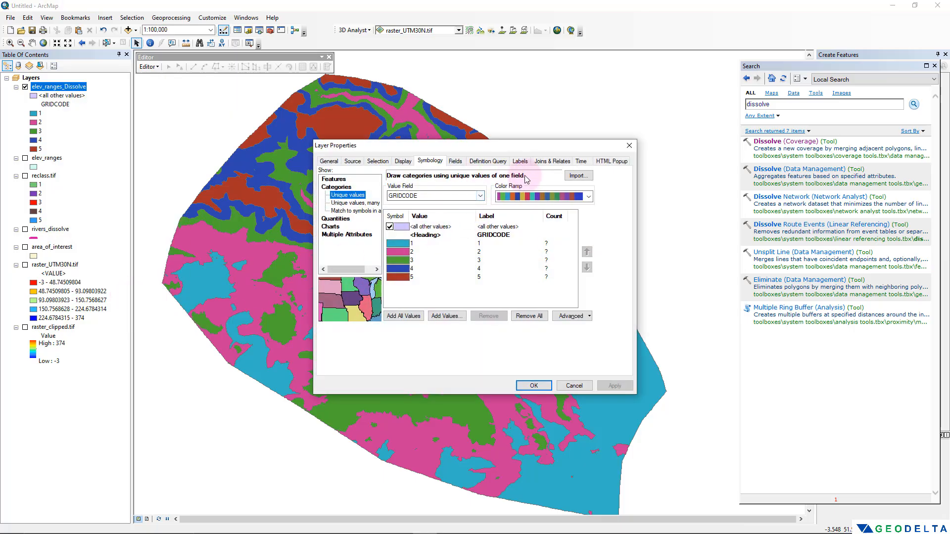
click(520, 162)
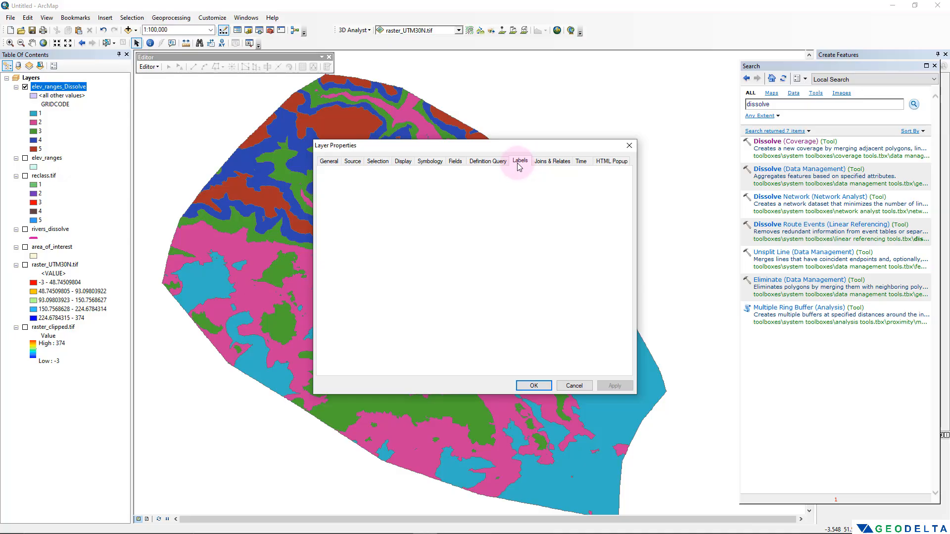
click(345, 174)
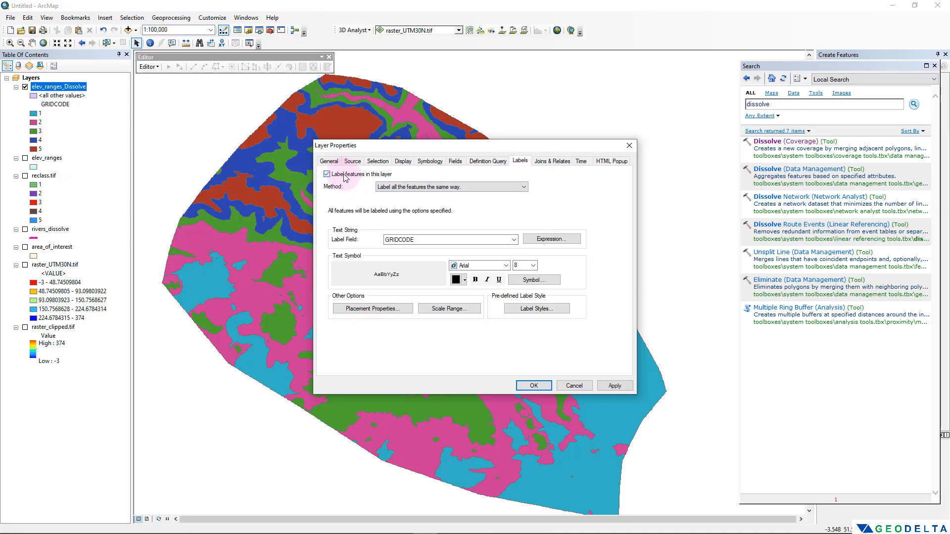
click(515, 240)
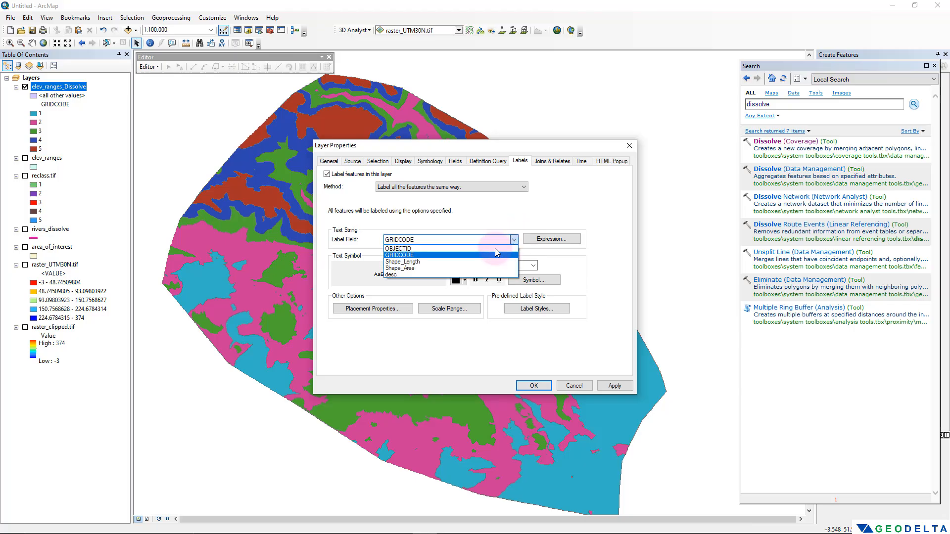
click(398, 276)
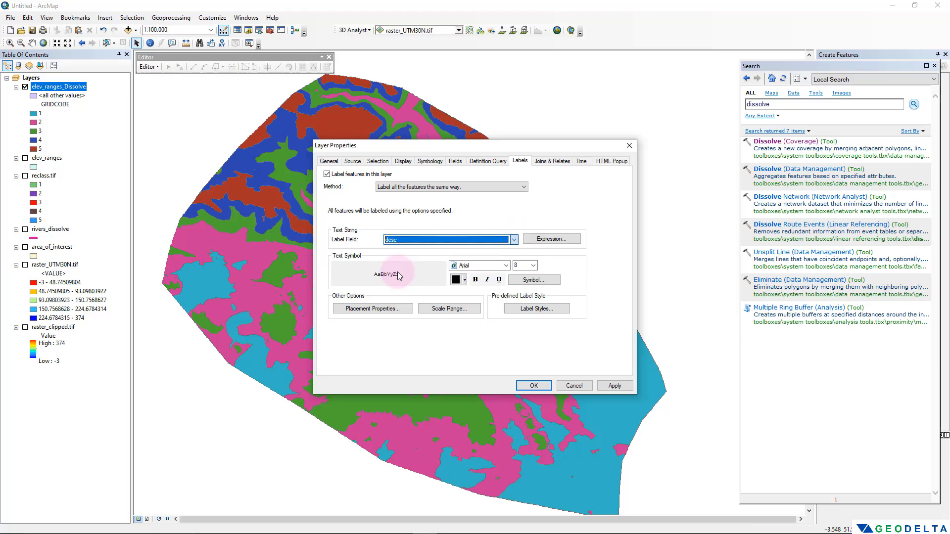
Step: Make the label text bold at size 10 and apply the label settings
click(475, 279)
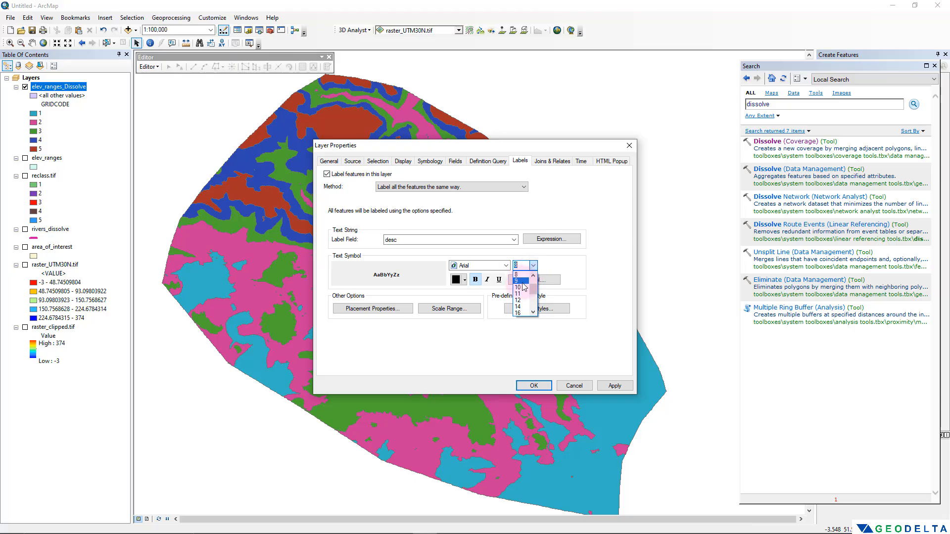
click(517, 287)
click(615, 386)
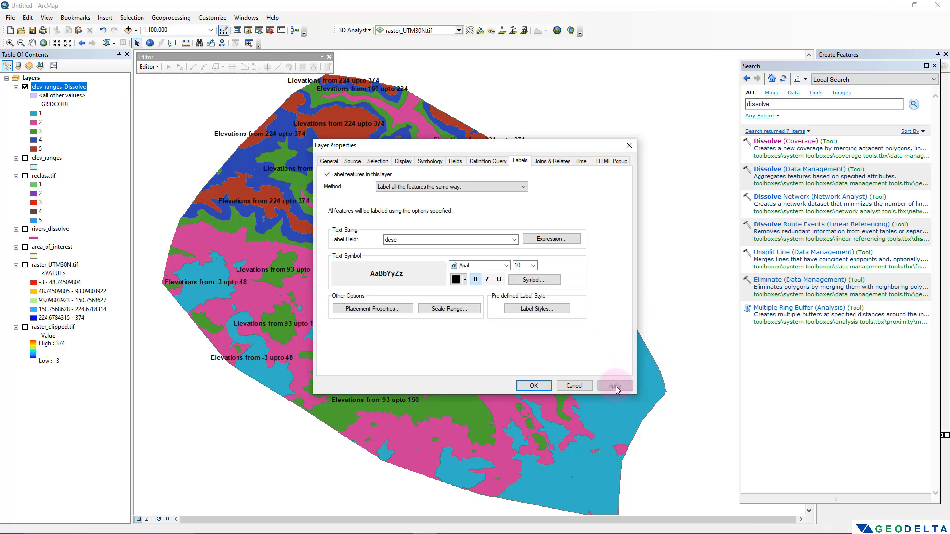
click(533, 385)
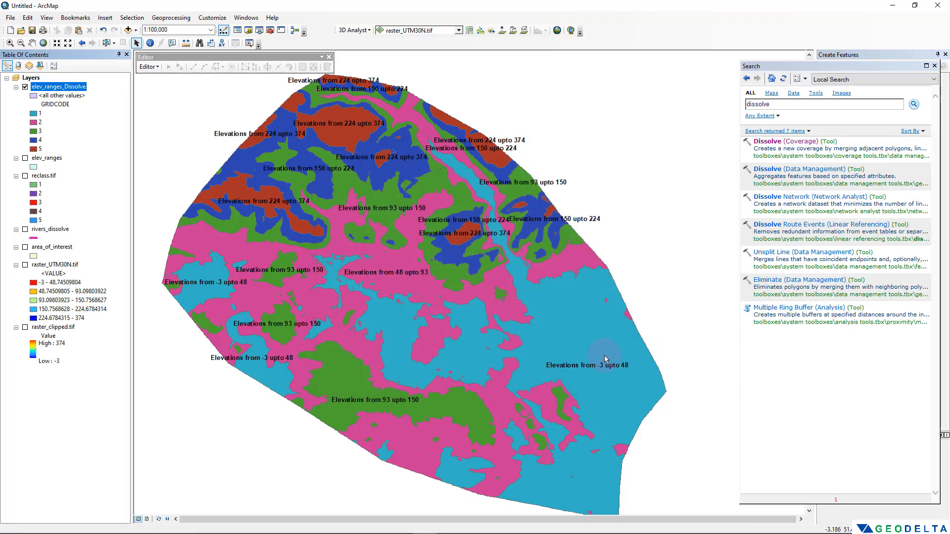
Step: Check the elevation labels at several map scales, and turn off labelling for elev_ranges_Dissolve in its layer properties
scroll(604, 358, down, 3)
scroll(601, 347, down, 4)
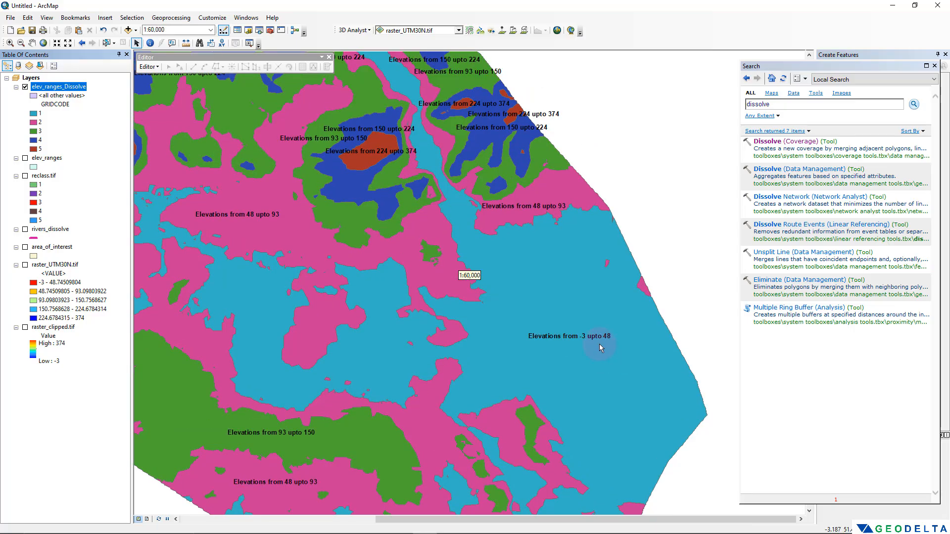
scroll(582, 319, up, 2)
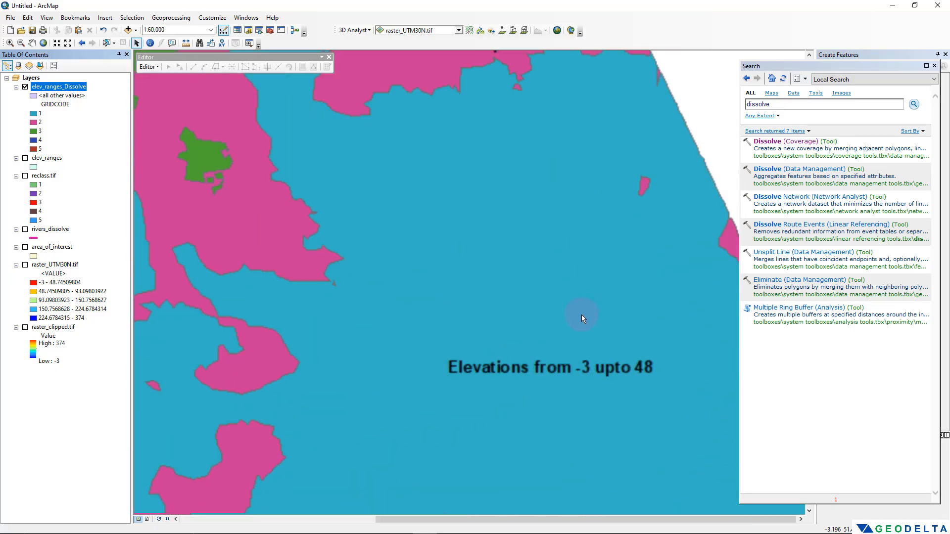
scroll(563, 301, up, 3)
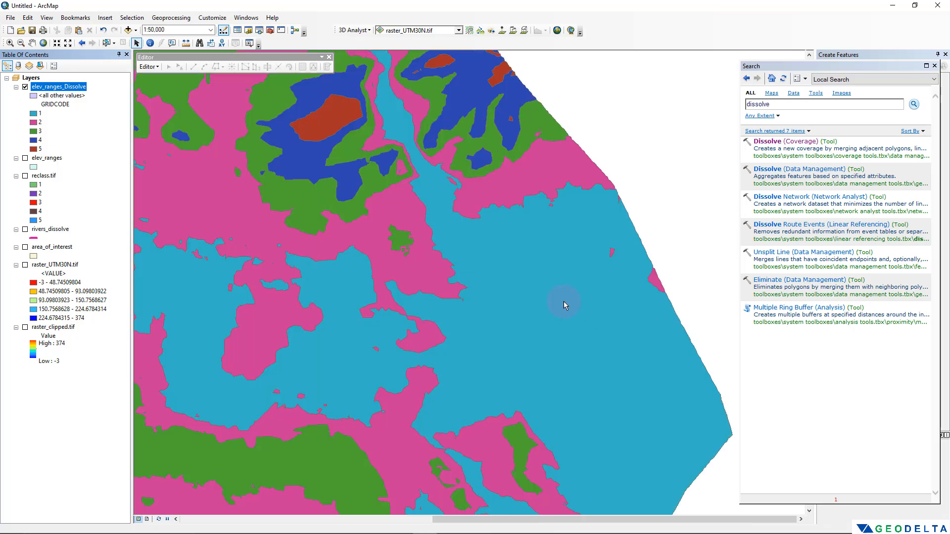
scroll(498, 290, up, 2)
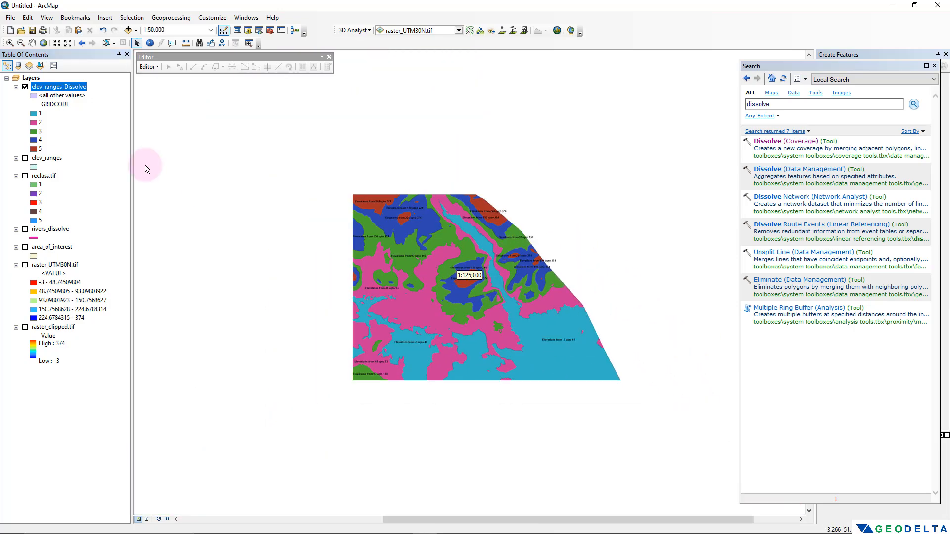
right_click(61, 86)
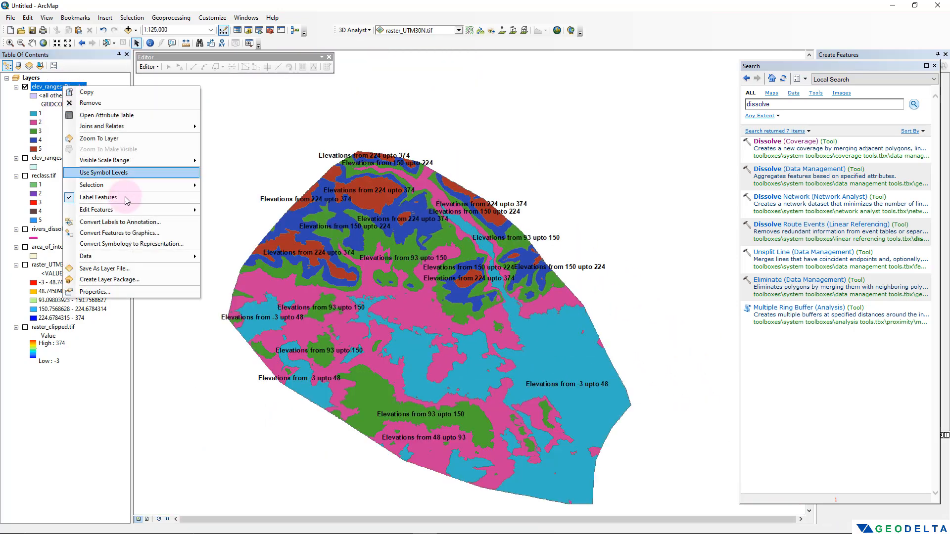
click(94, 298)
click(544, 388)
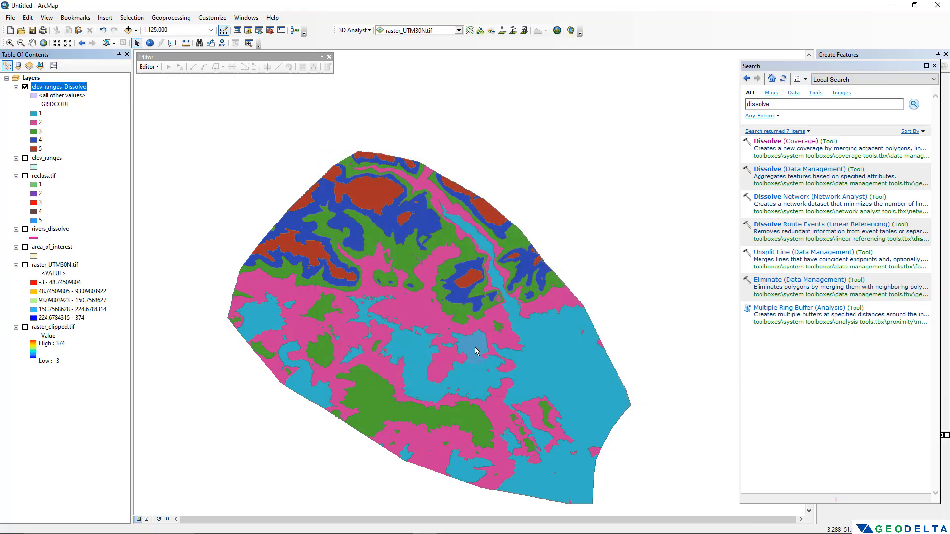
Step: Open the elev_ranges_Dissolve attribute table, widen its window to show all fields, and narrow the desc column
drag(474, 347, 509, 286)
scroll(456, 287, down, 1)
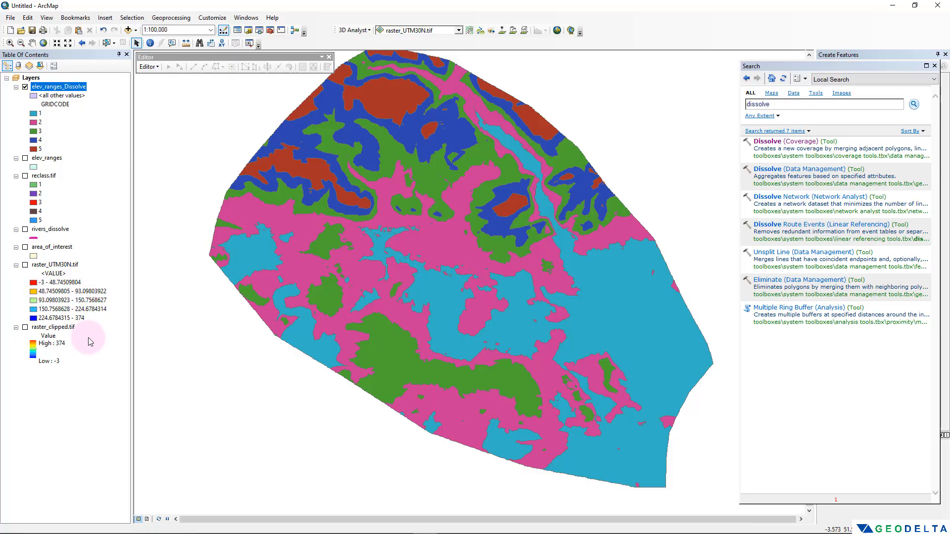
key(ctrl+t)
drag(505, 157, 197, 135)
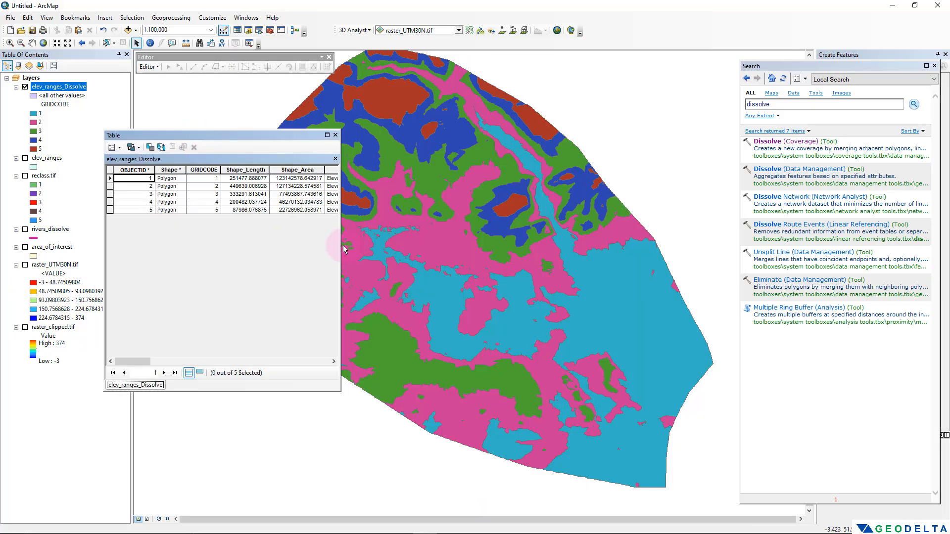
drag(341, 250, 577, 266)
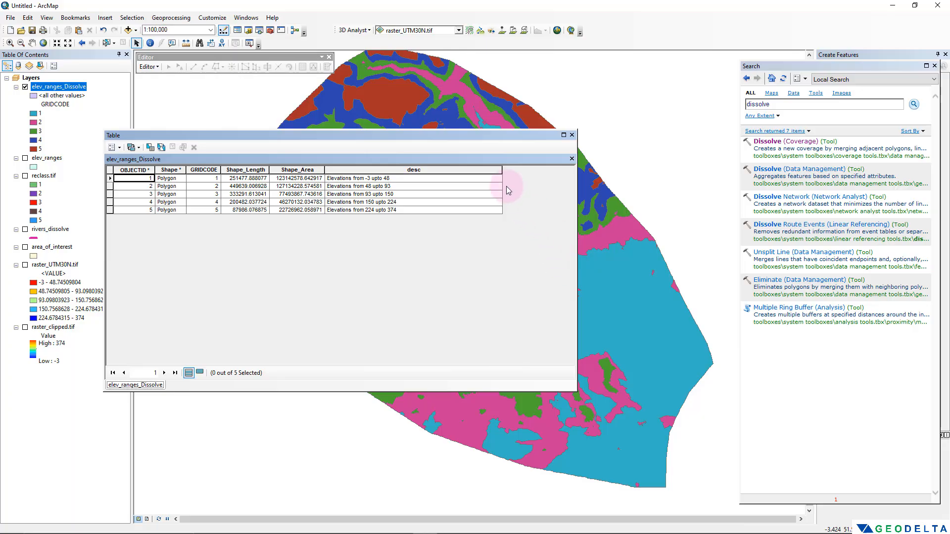
drag(502, 170, 428, 170)
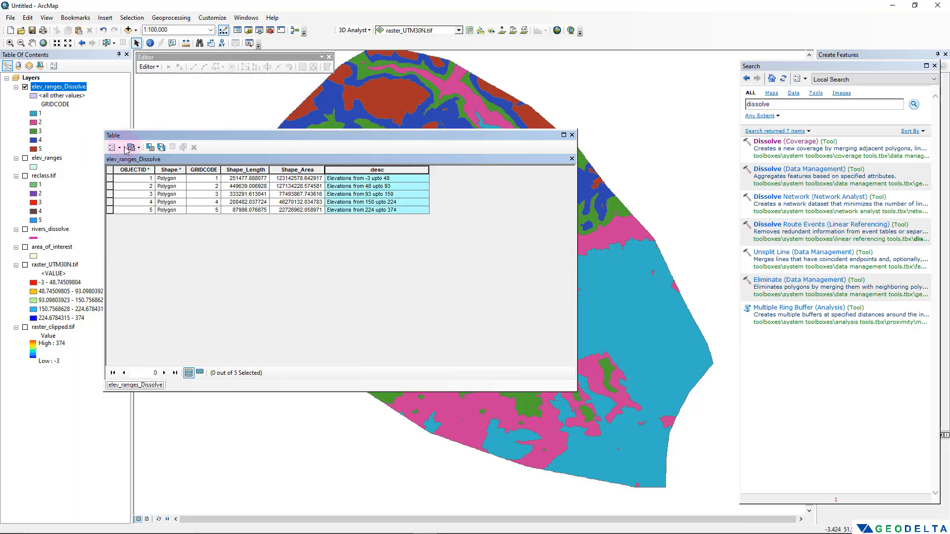
Step: Add a field named area of type Double to the elev_ranges_Dissolve attribute table
click(112, 147)
click(164, 214)
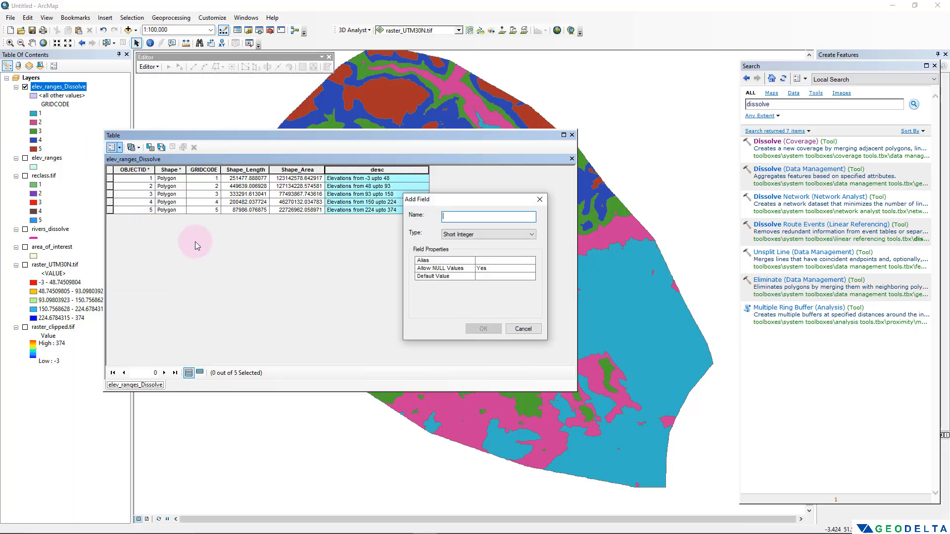
text(area)
click(480, 235)
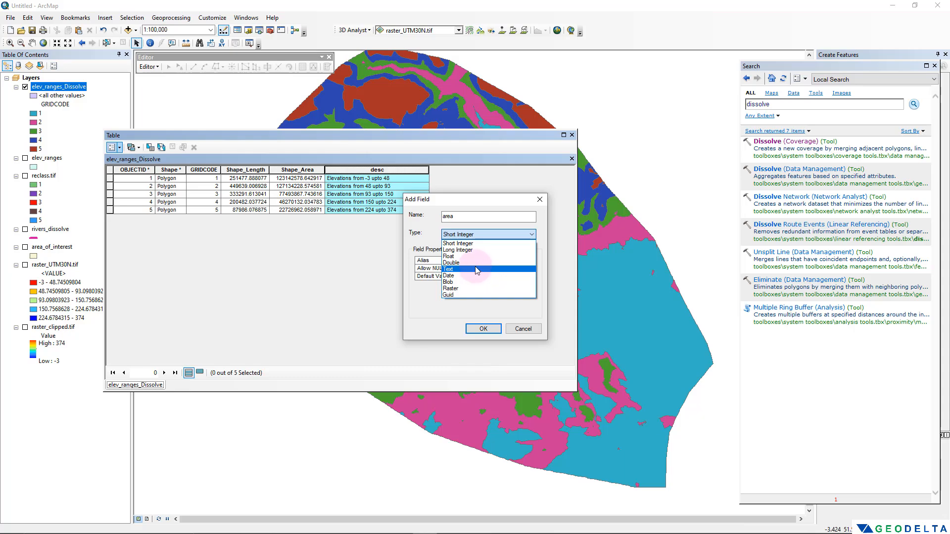
click(478, 267)
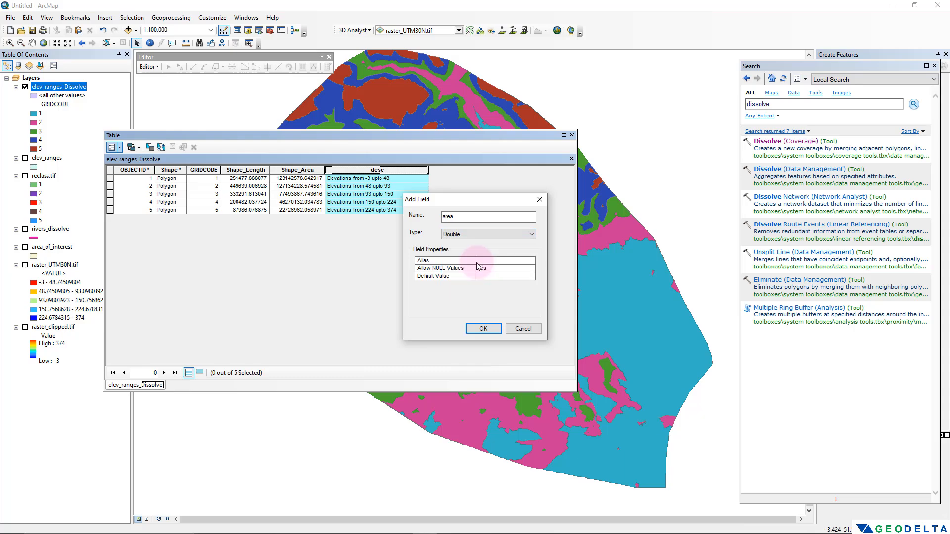
click(484, 329)
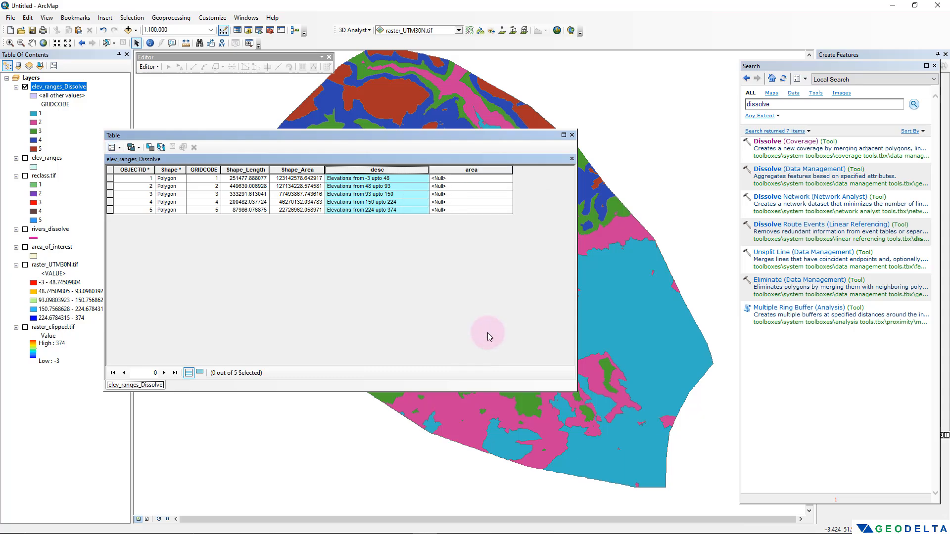
Step: Calculate the area field of elev_ranges_Dissolve as polygon area in square kilometers, using the data source's coordinate system
right_click(465, 171)
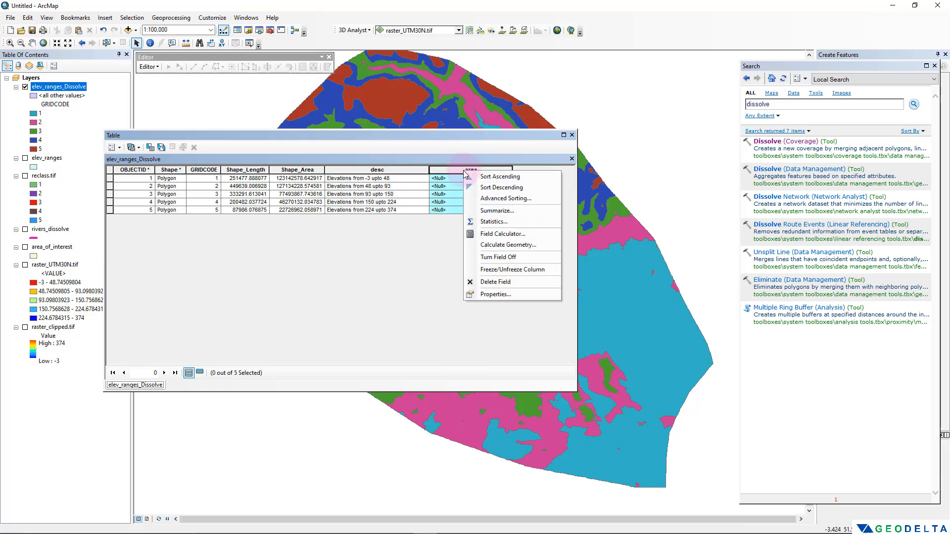
click(531, 246)
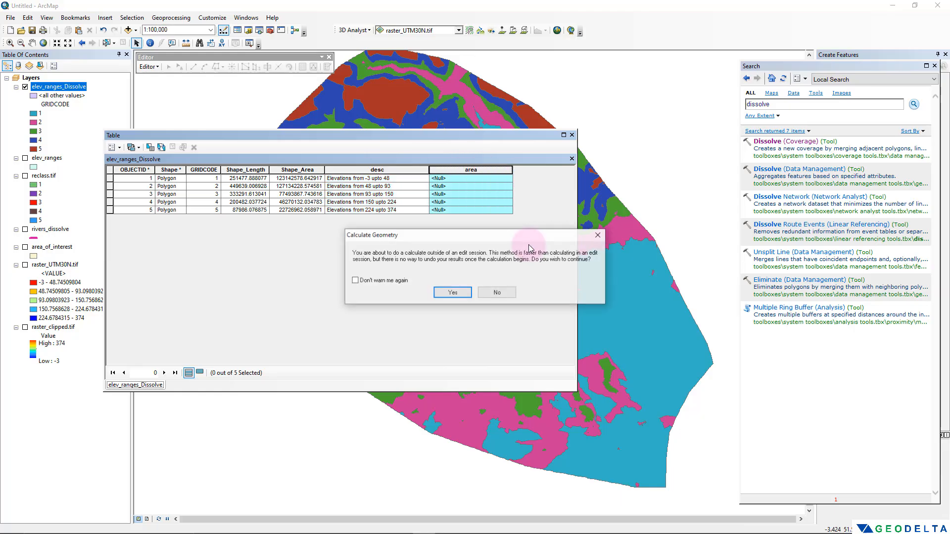
click(453, 293)
click(462, 296)
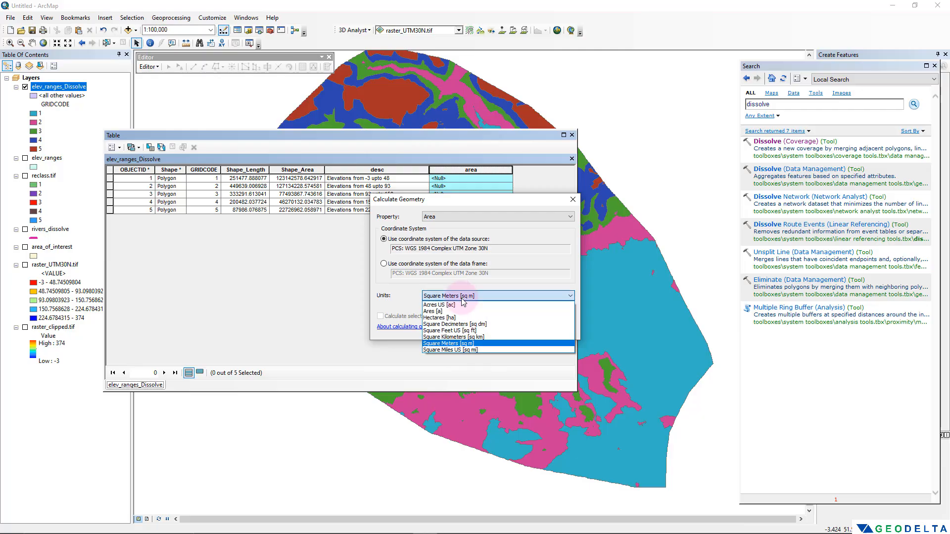
click(474, 337)
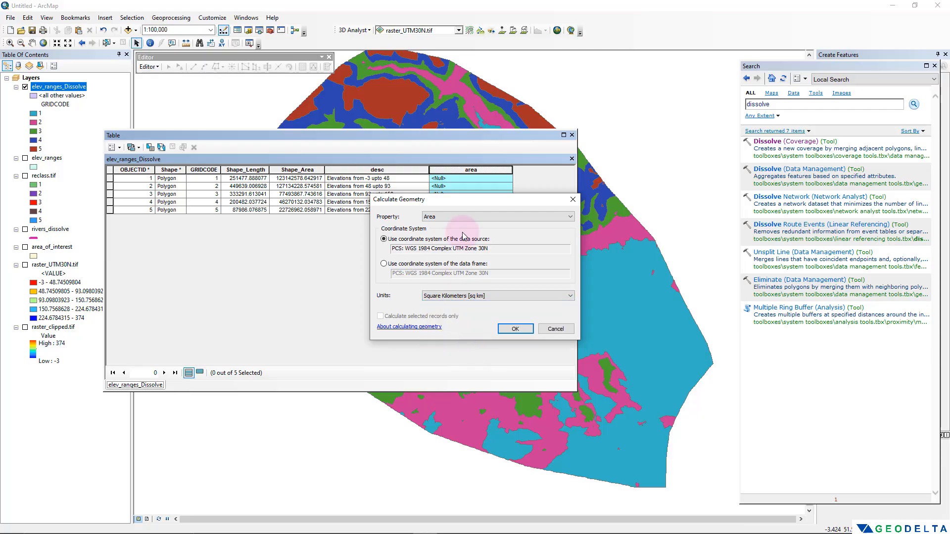
click(455, 218)
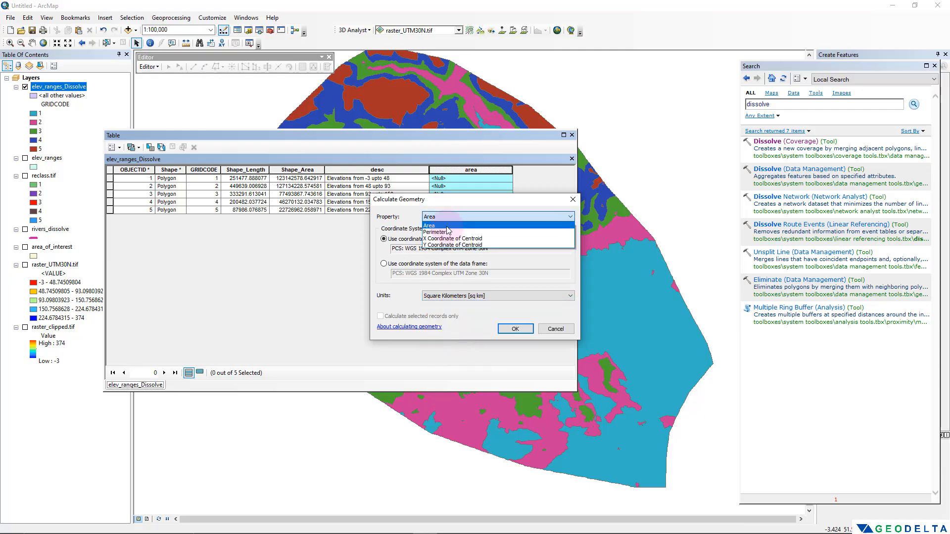
click(455, 226)
click(482, 295)
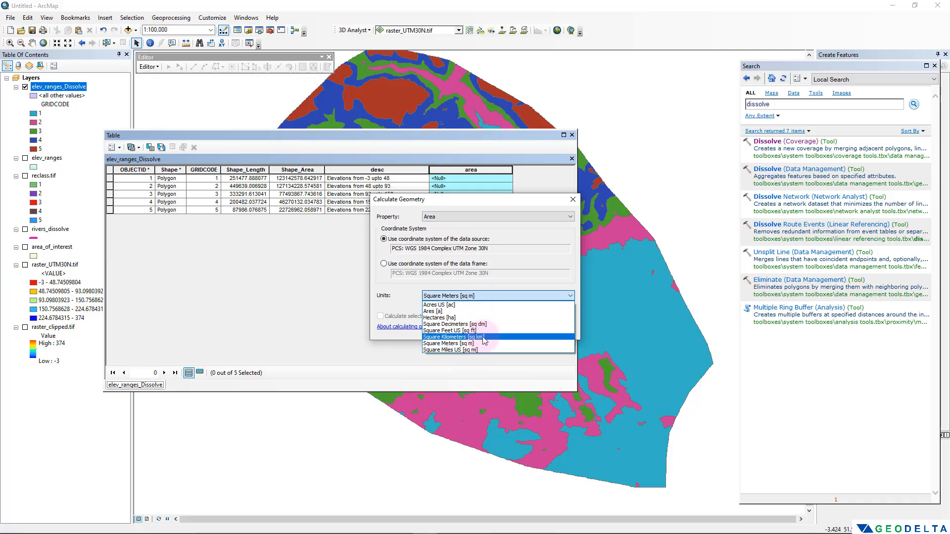
click(482, 337)
click(515, 328)
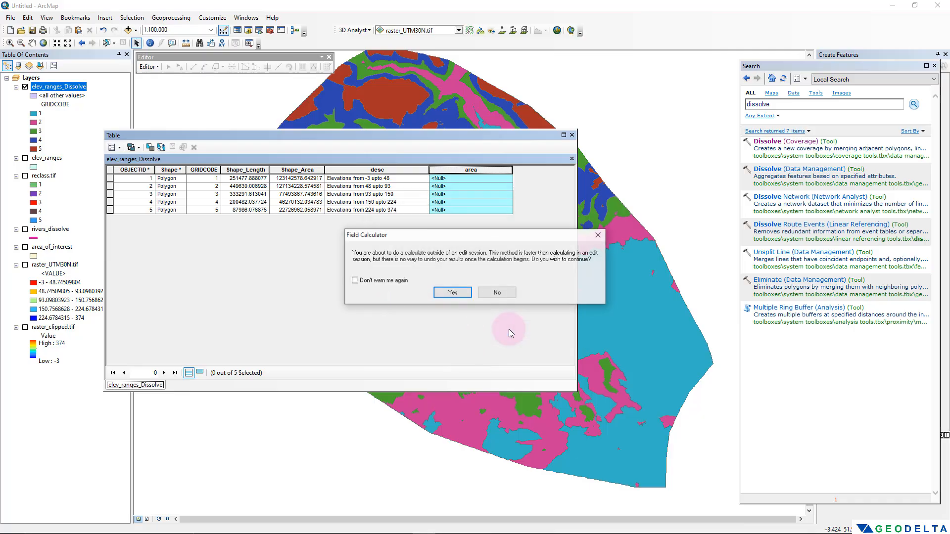
click(459, 296)
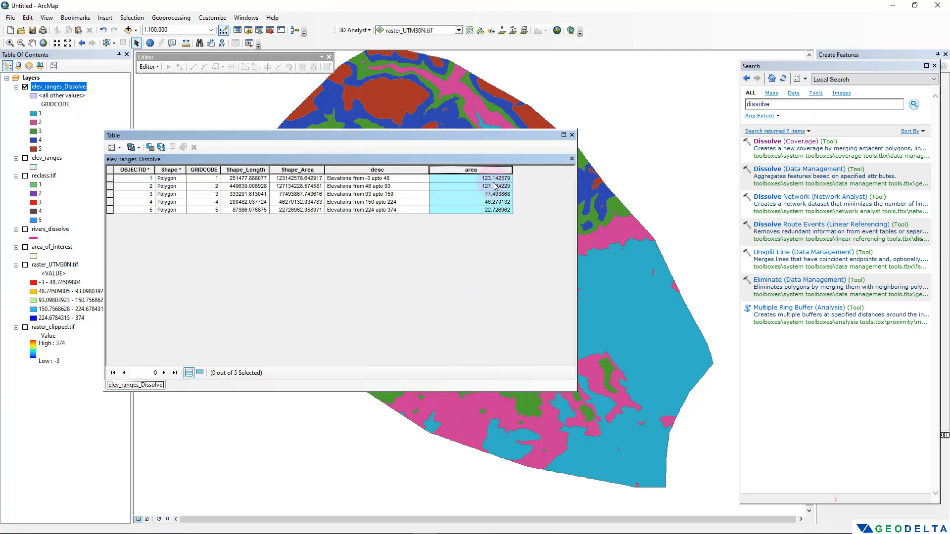
Step: Narrow the attribute table and move it off the map, and examine the calculated area of each elevation range
click(525, 184)
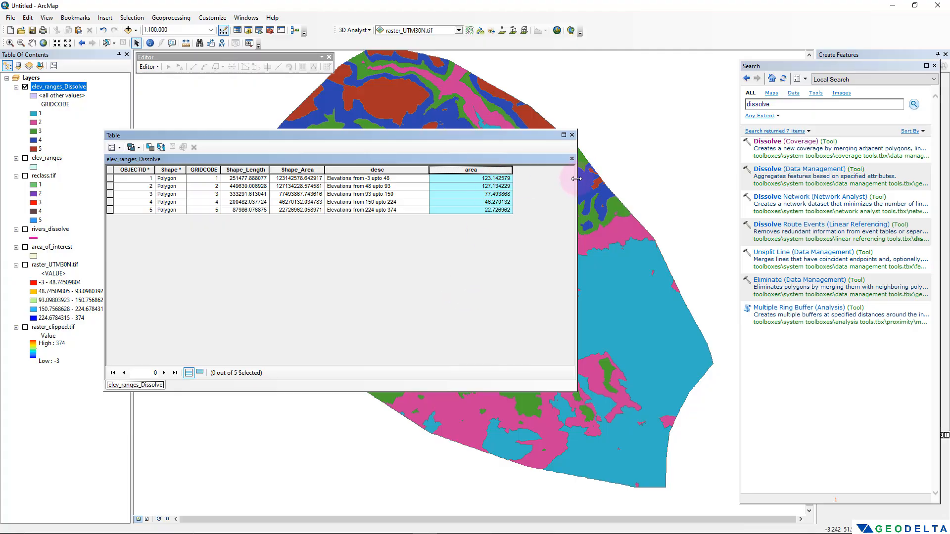
drag(577, 182, 422, 202)
drag(186, 361, 352, 361)
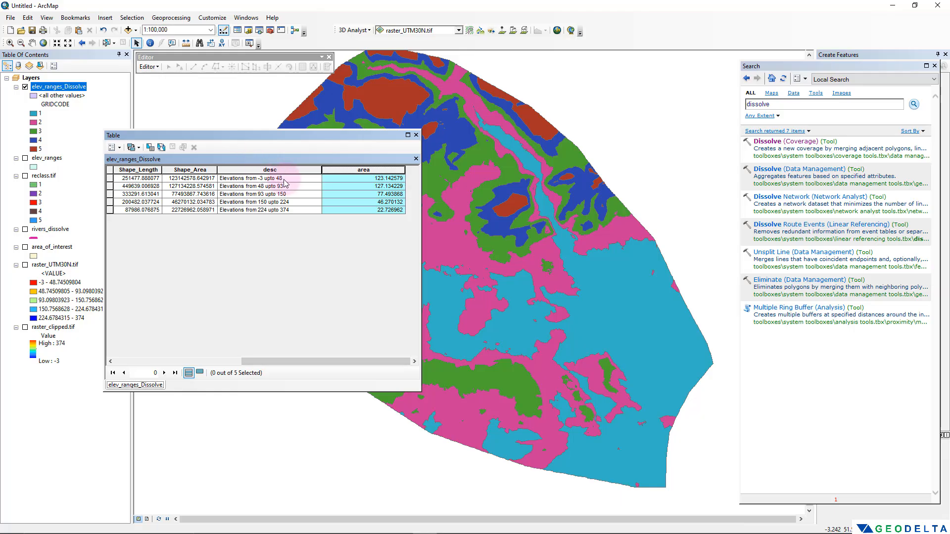
click(358, 178)
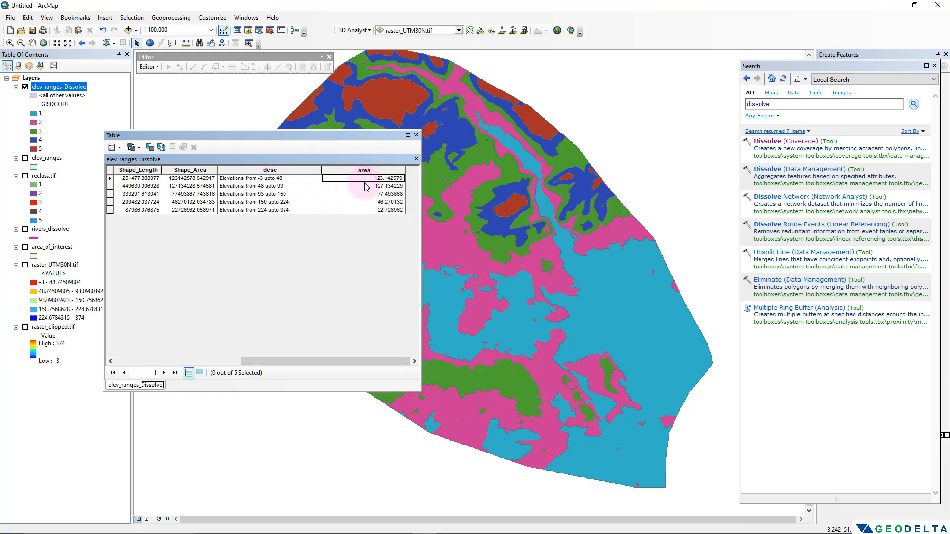
click(275, 188)
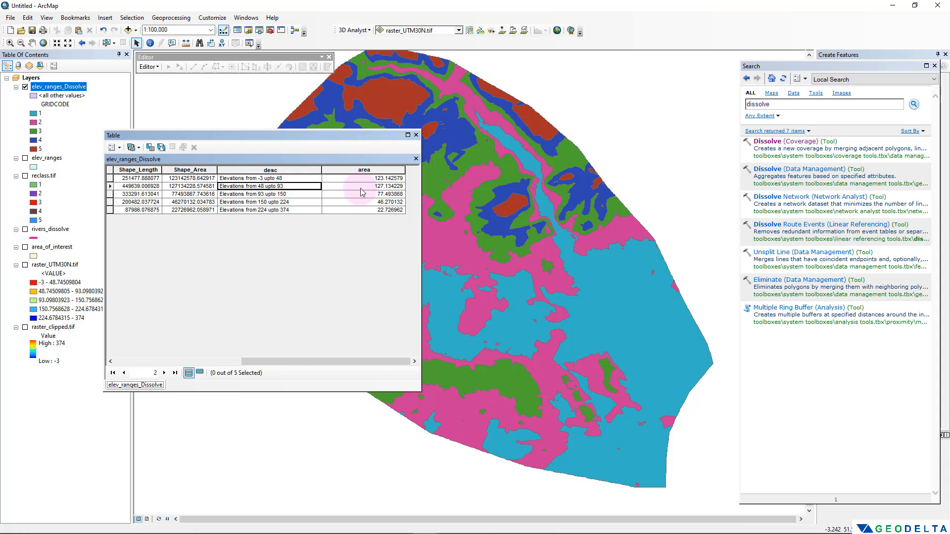
click(360, 188)
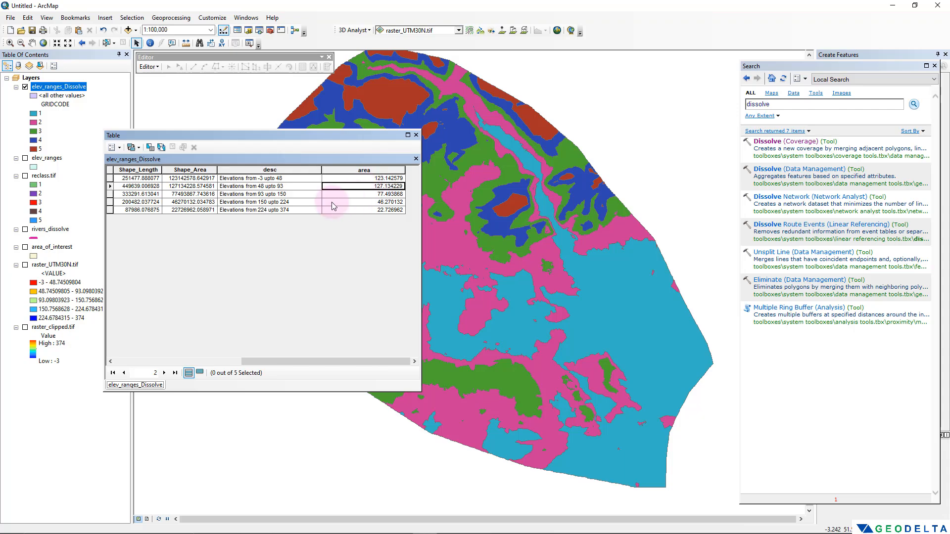
click(273, 211)
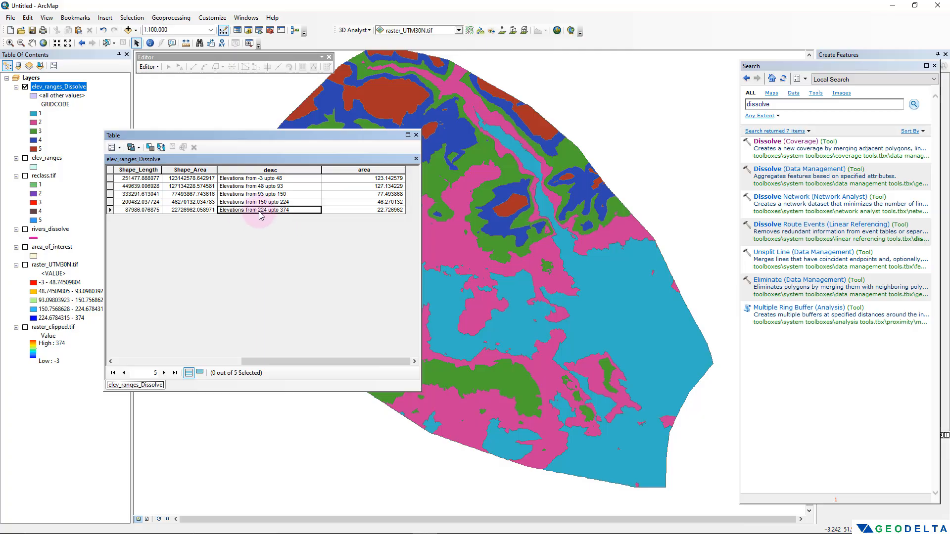
click(384, 217)
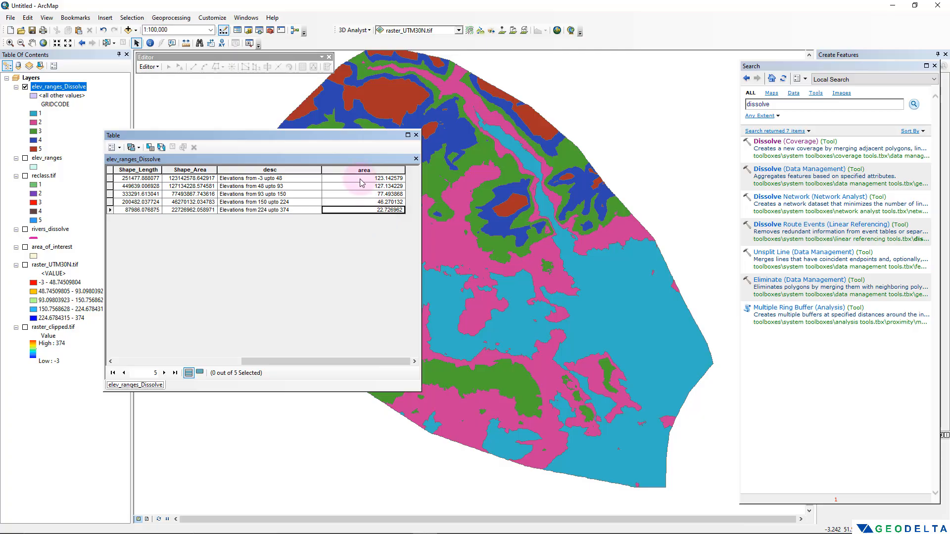
drag(308, 141, 242, 290)
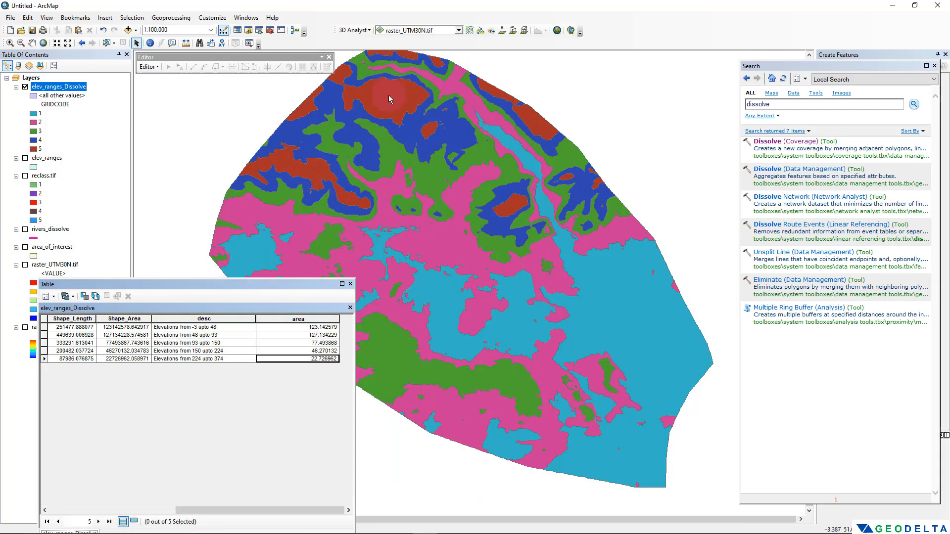
click(456, 295)
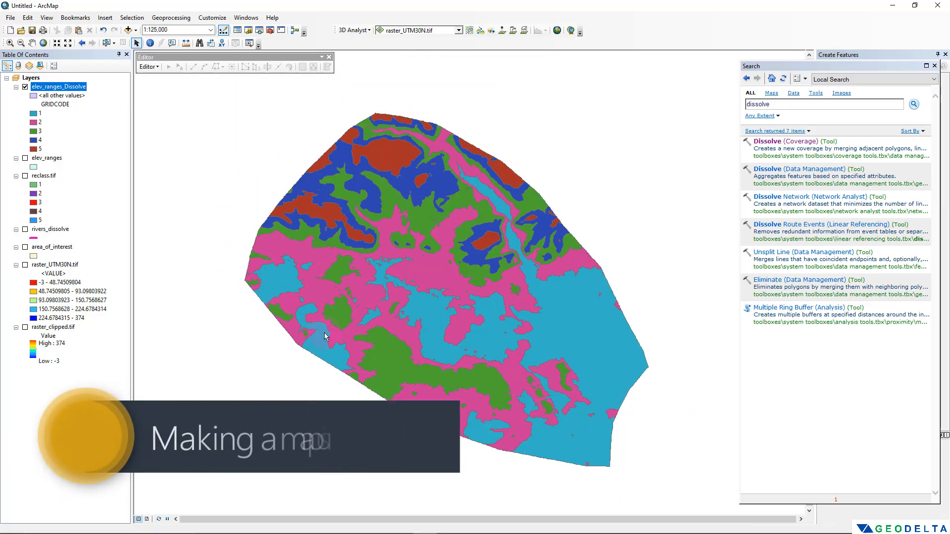
Step: Add the OpenStreetMap basemap beneath the elevation layers, with the map at 1:150,000
scroll(386, 347, down, 1)
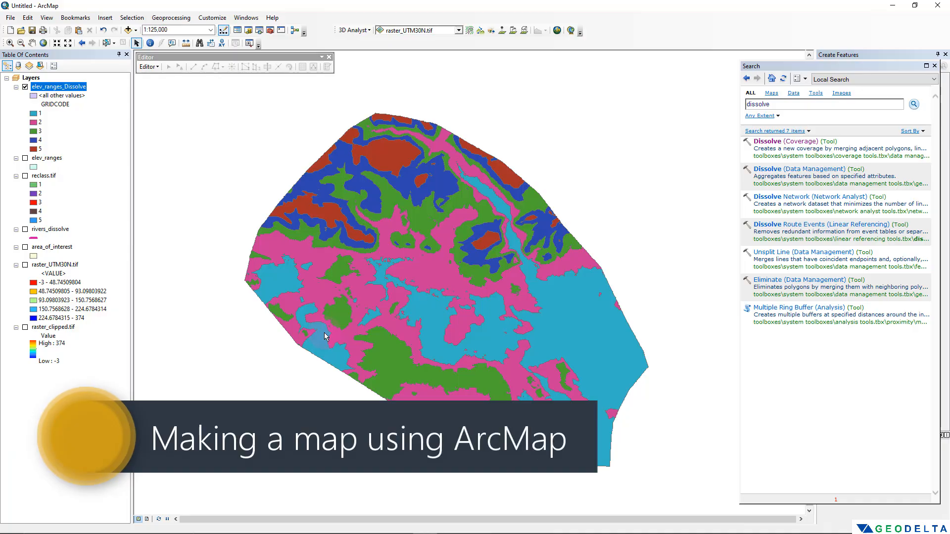
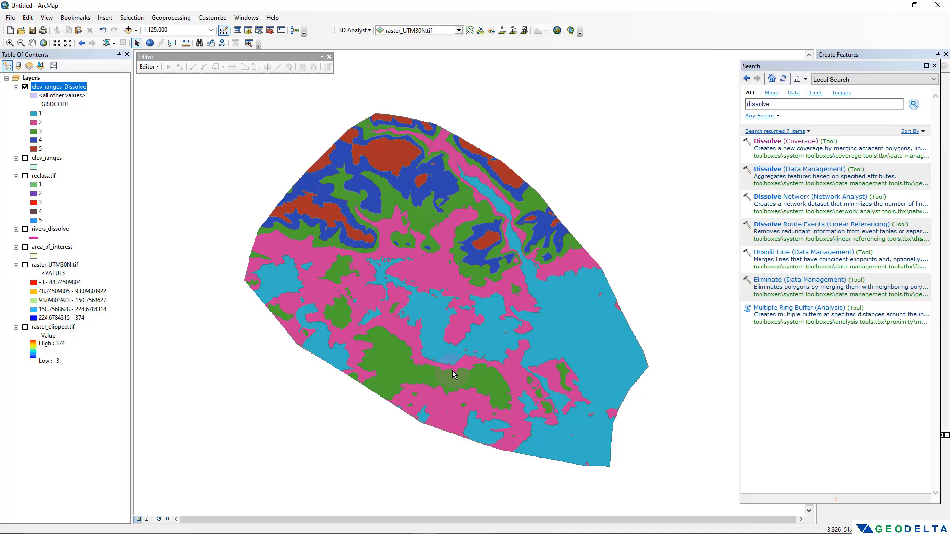
scroll(450, 363, up, 1)
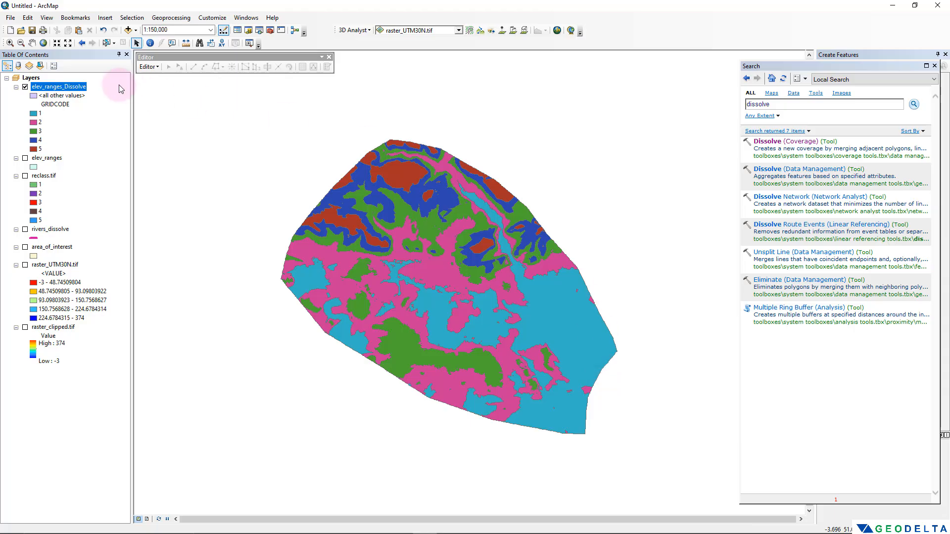
click(9, 19)
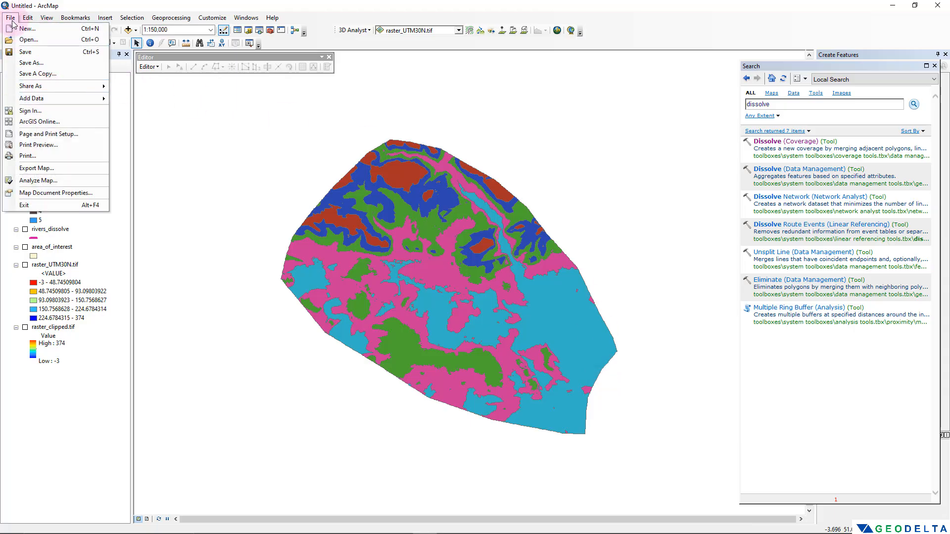
click(42, 101)
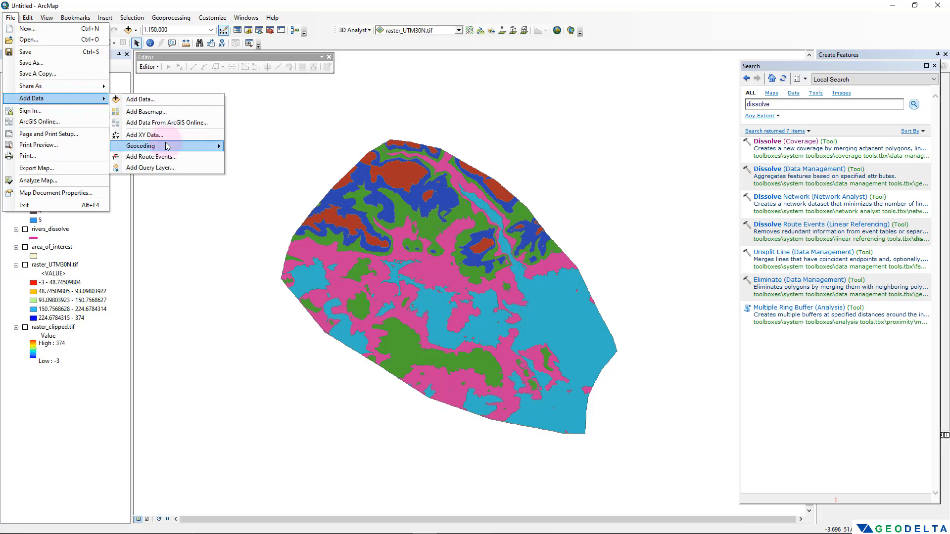
click(165, 115)
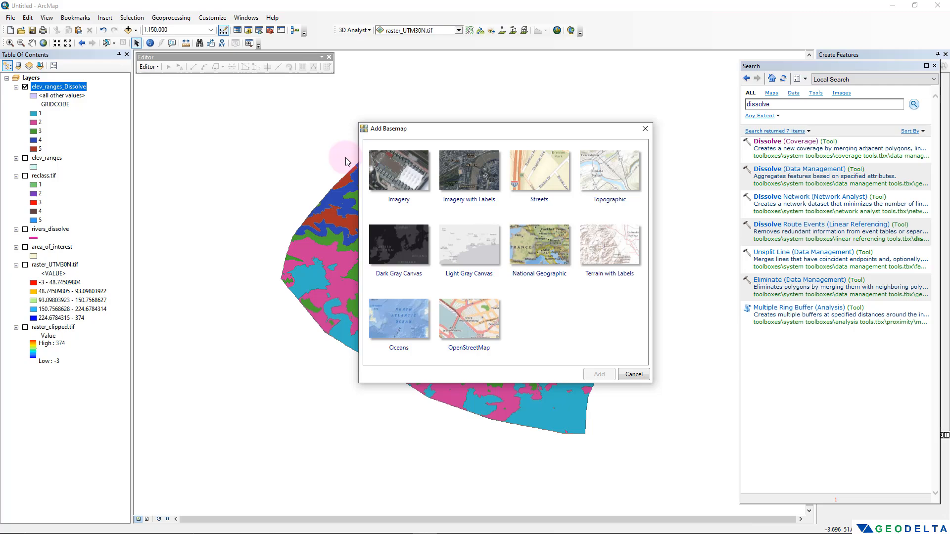
click(458, 316)
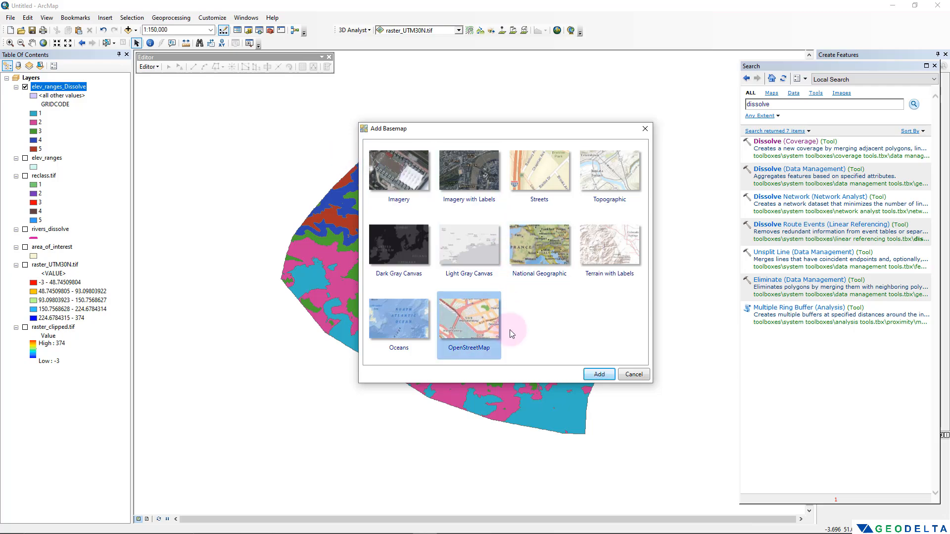
click(606, 375)
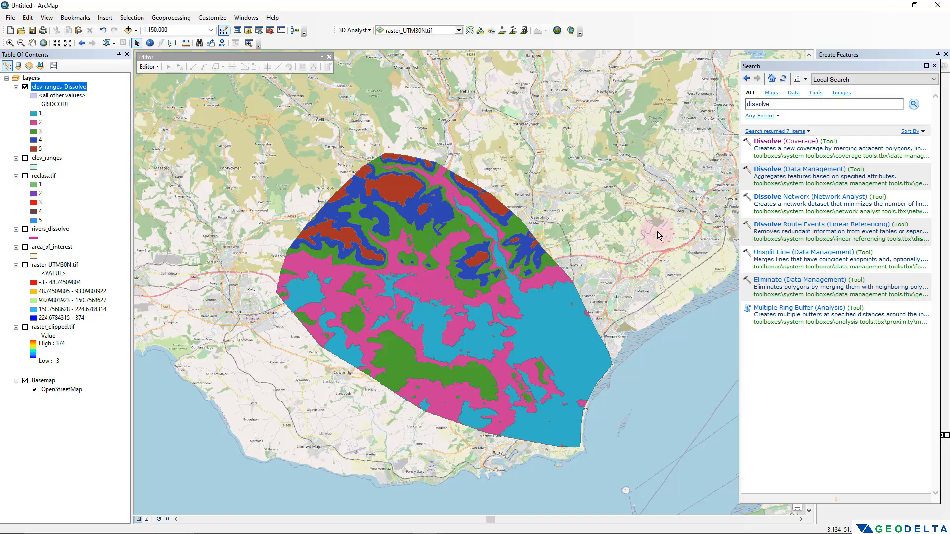
Step: Set the Basemap group layer's display transparency to 40% and apply it
right_click(45, 381)
click(79, 372)
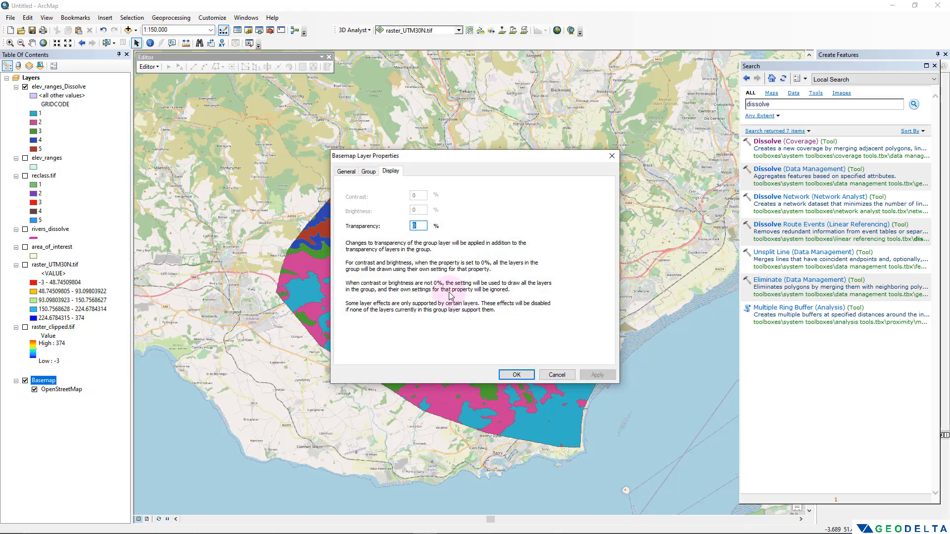
drag(419, 226, 399, 228)
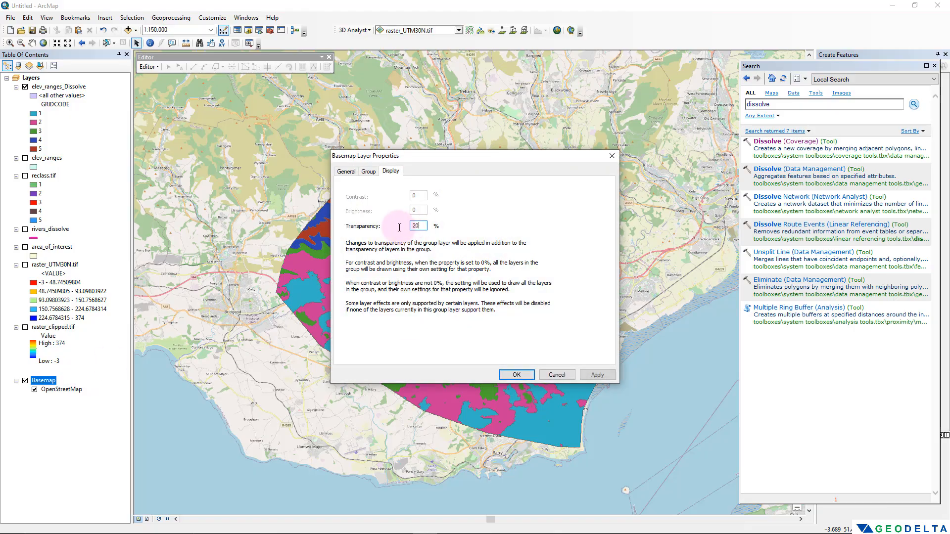
text(20)
click(598, 374)
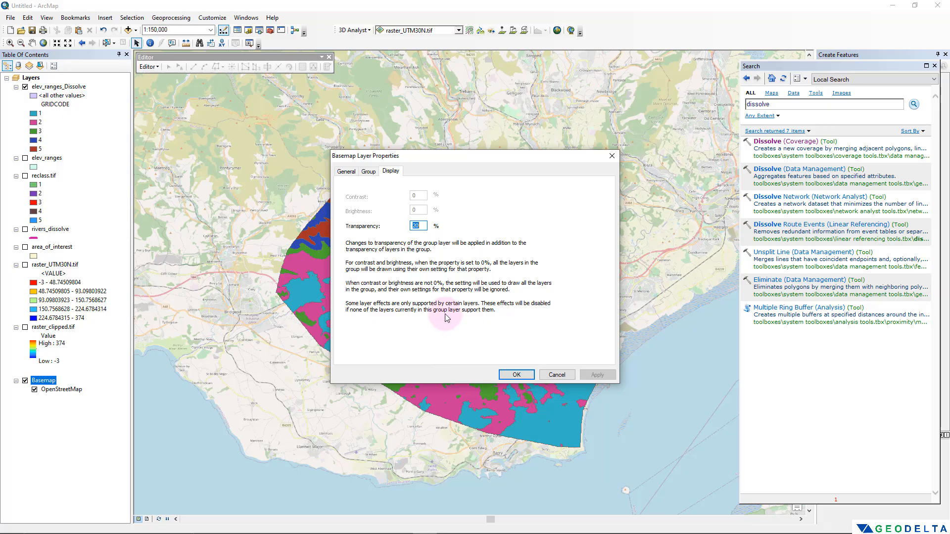
drag(421, 228, 405, 226)
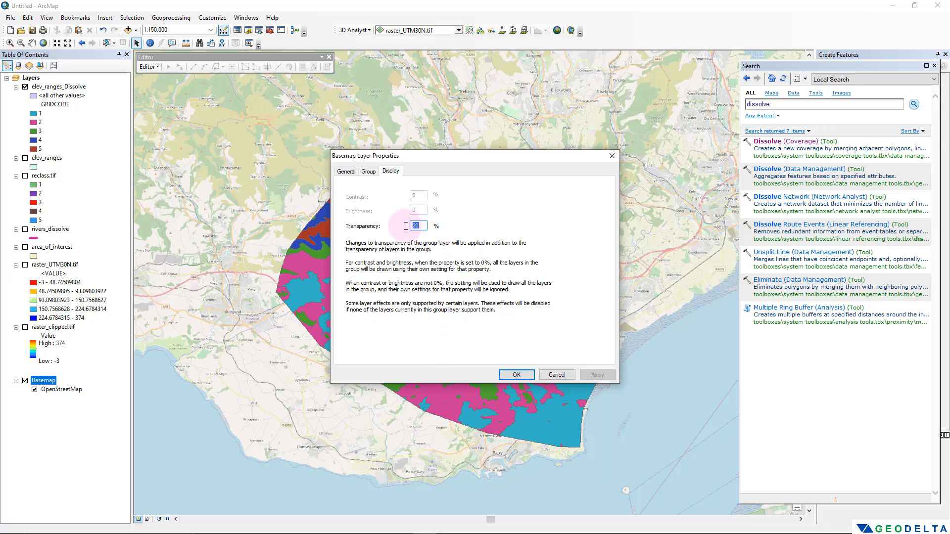
text(35)
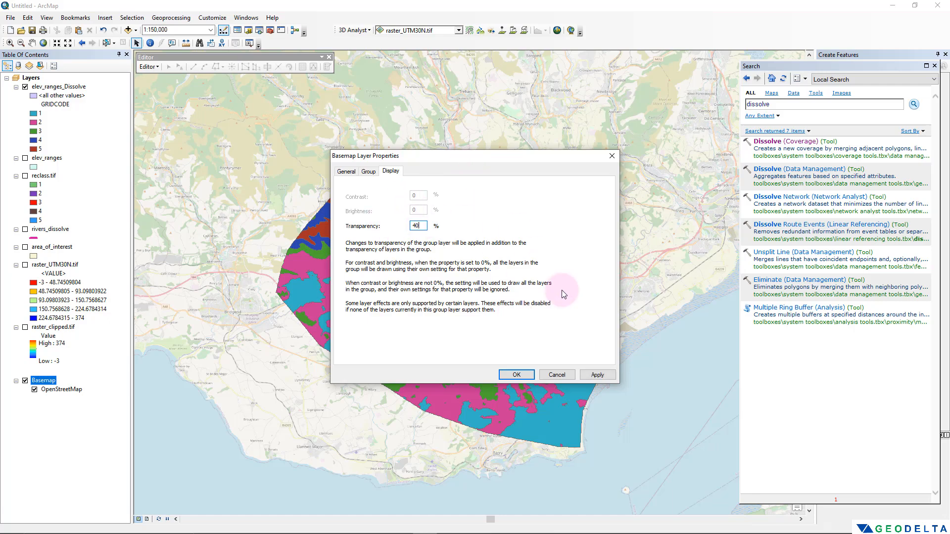
click(514, 375)
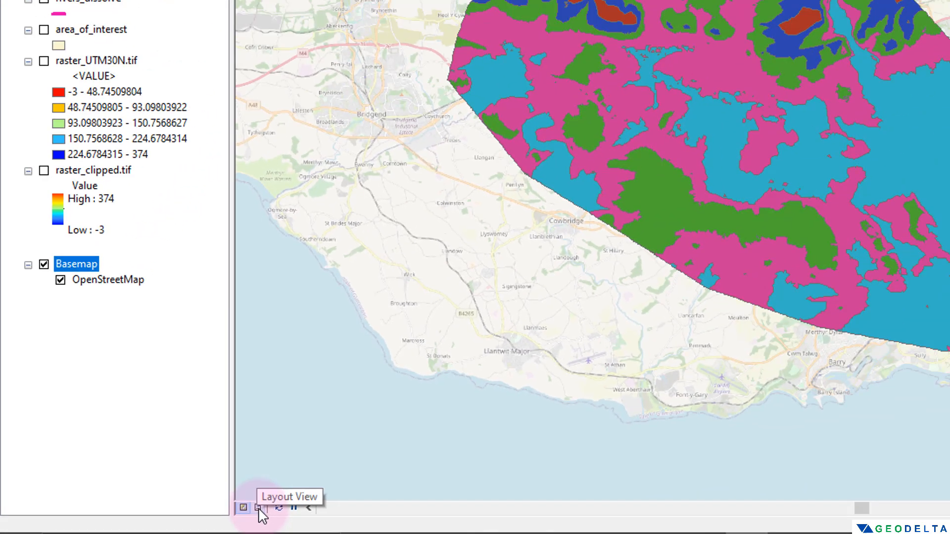
Step: Switch to the page layout and apply the ISO A4 Landscape page template
click(474, 485)
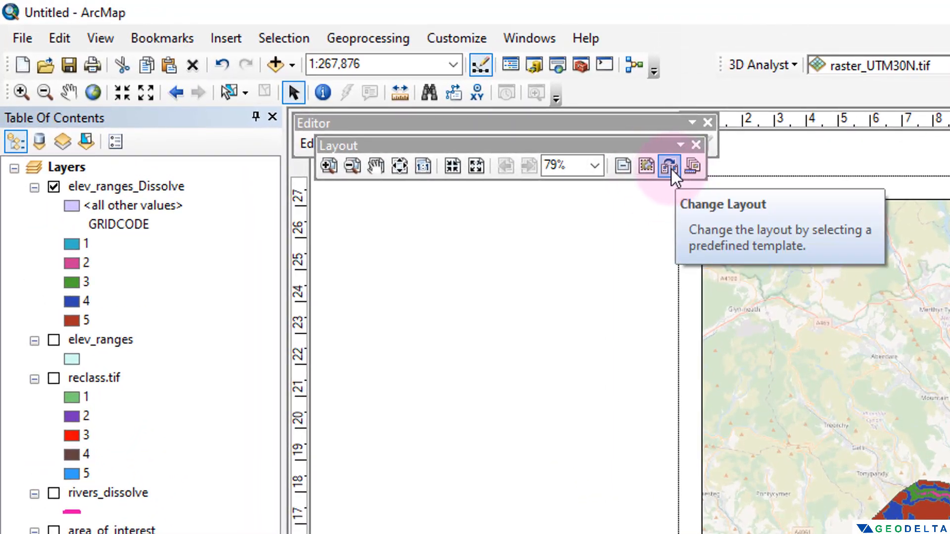
click(672, 170)
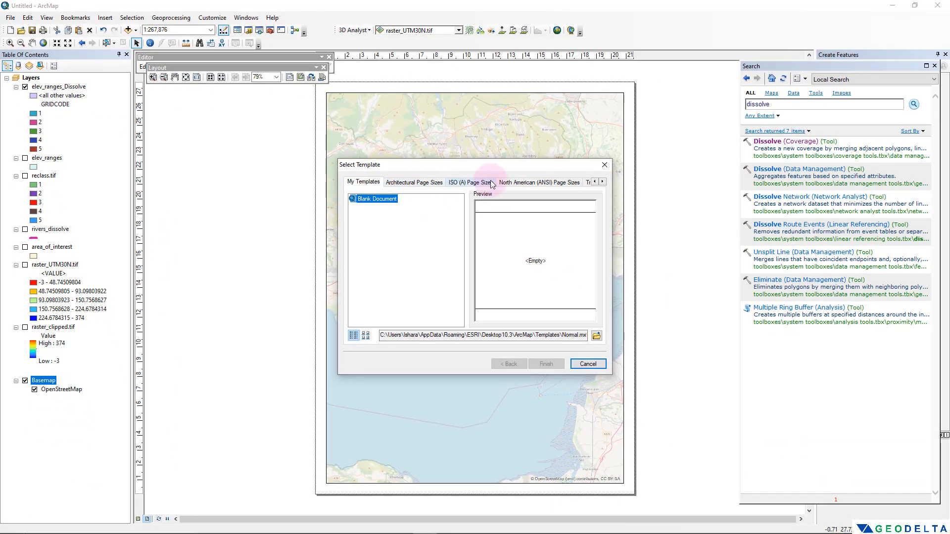
click(470, 184)
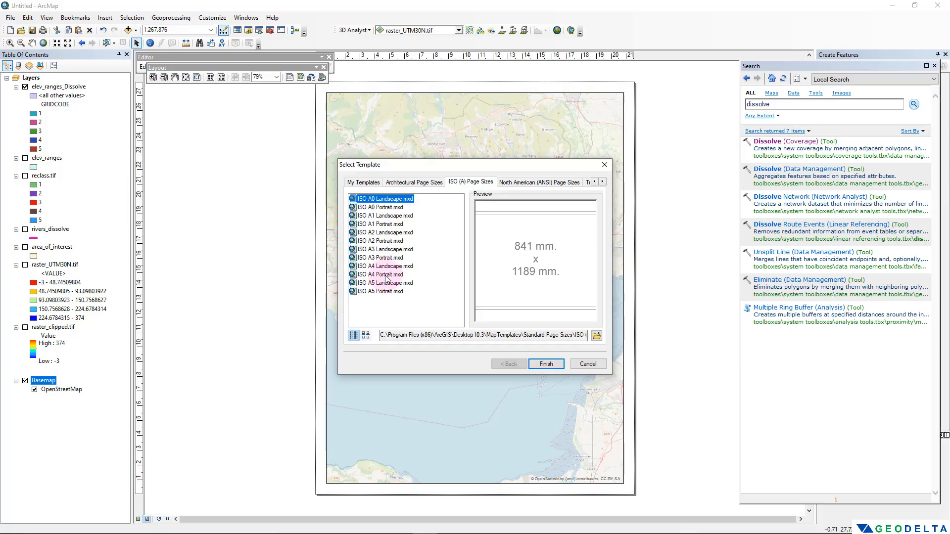
click(373, 267)
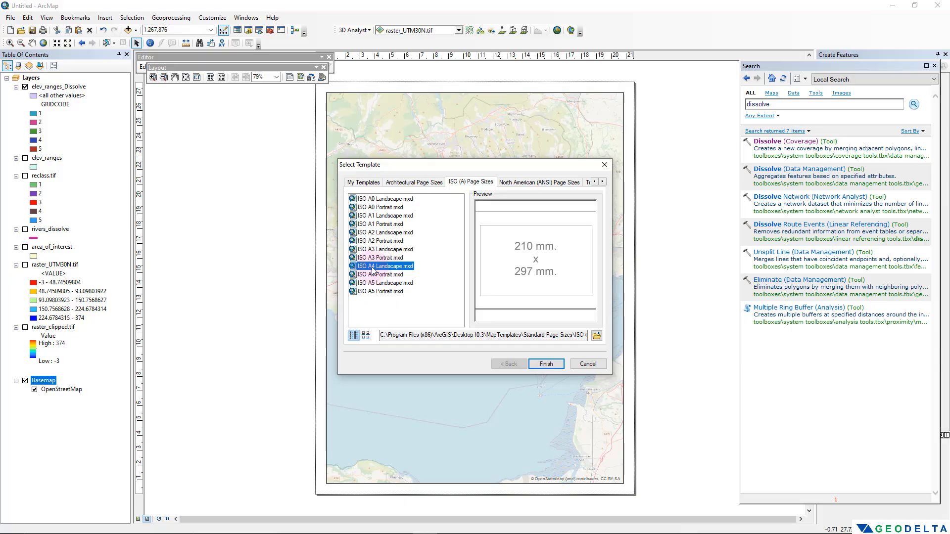
click(545, 364)
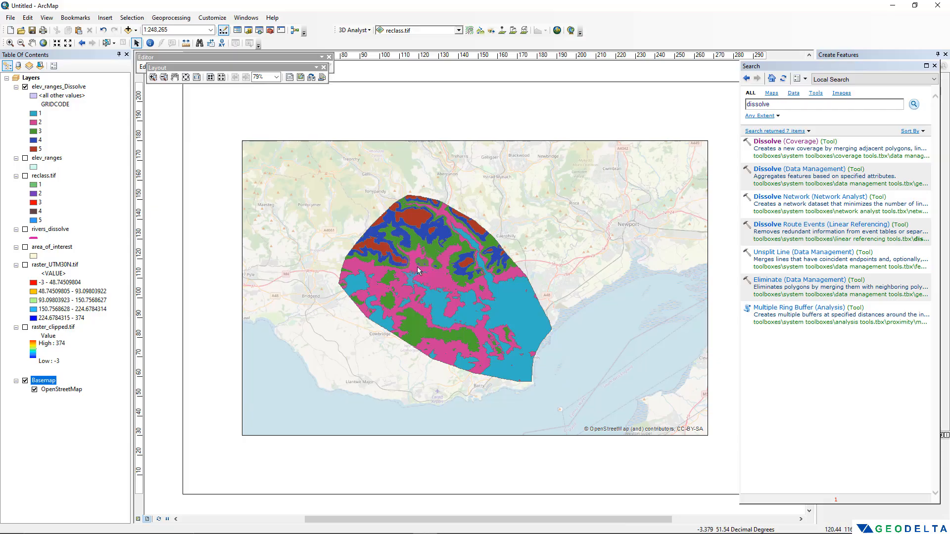
Step: Enlarge the data frame from its upper-left and lower-right corners so it nearly fills the A4 page
scroll(331, 184, down, 1)
click(334, 183)
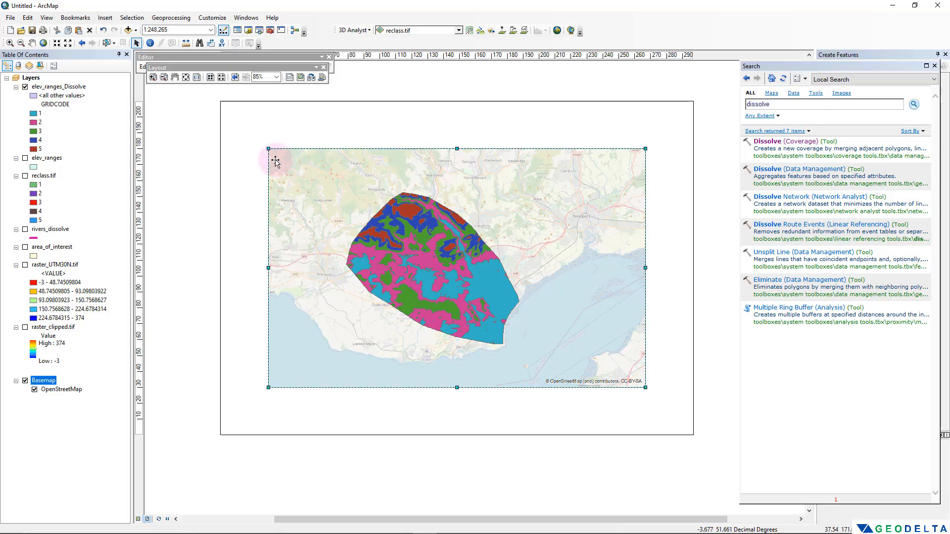
drag(268, 148, 226, 109)
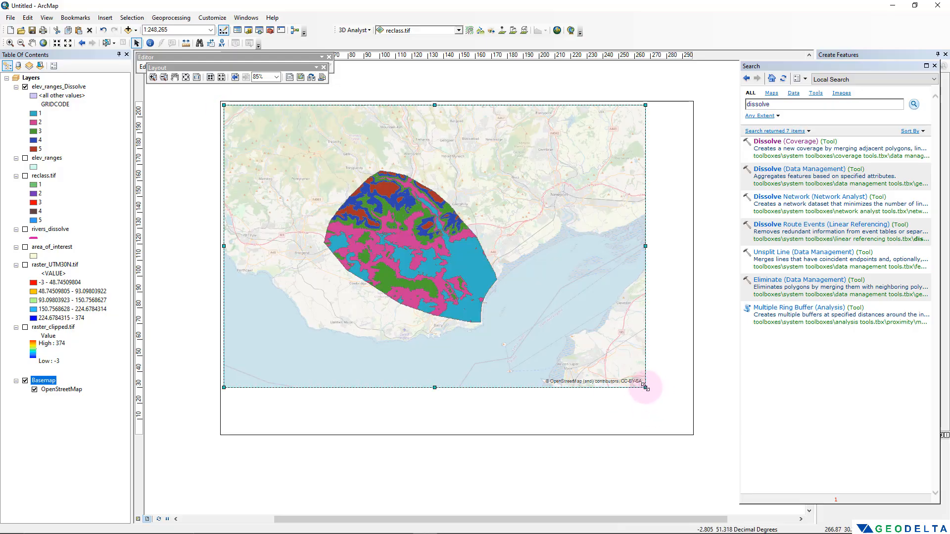
drag(645, 387, 689, 432)
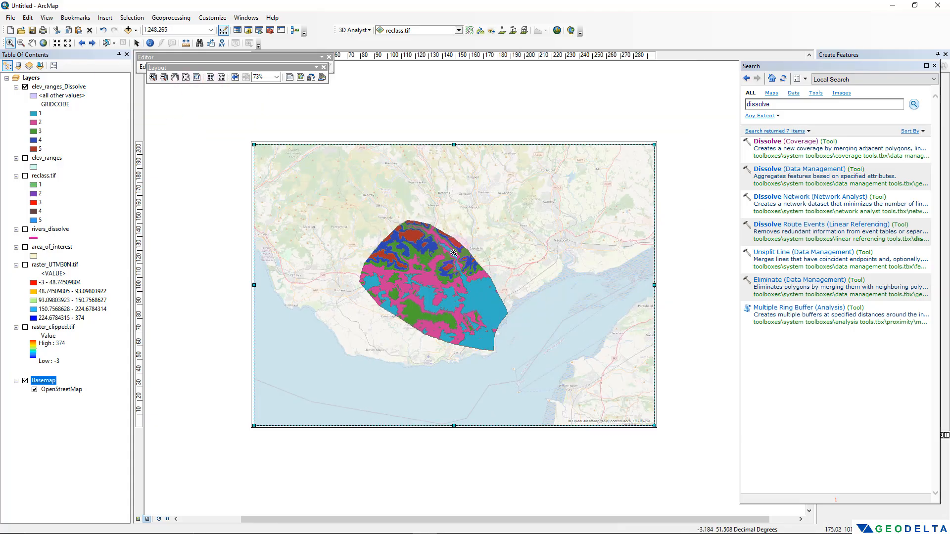
Step: Enlarge the elevation ranges within the data frame to 1:144,847 and shift them toward the frame's lower right
click(10, 44)
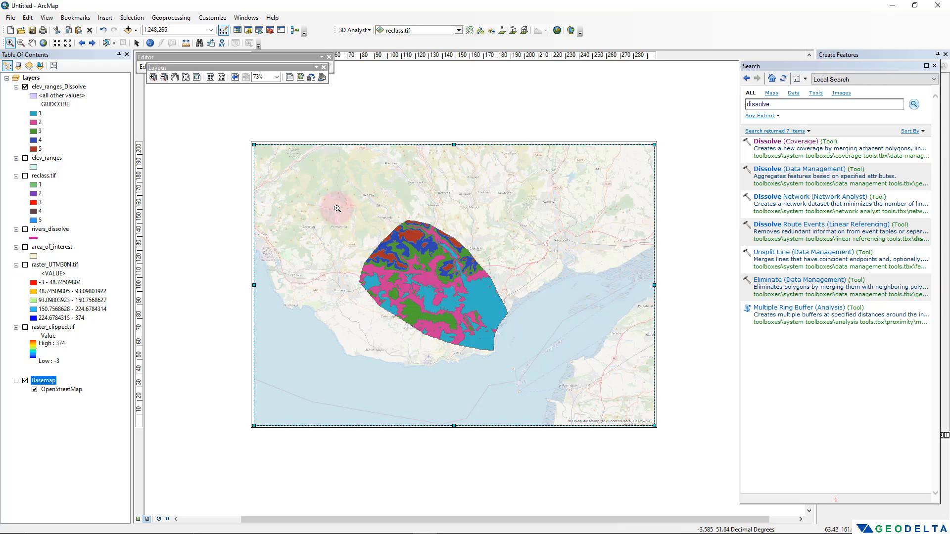
drag(337, 209, 570, 360)
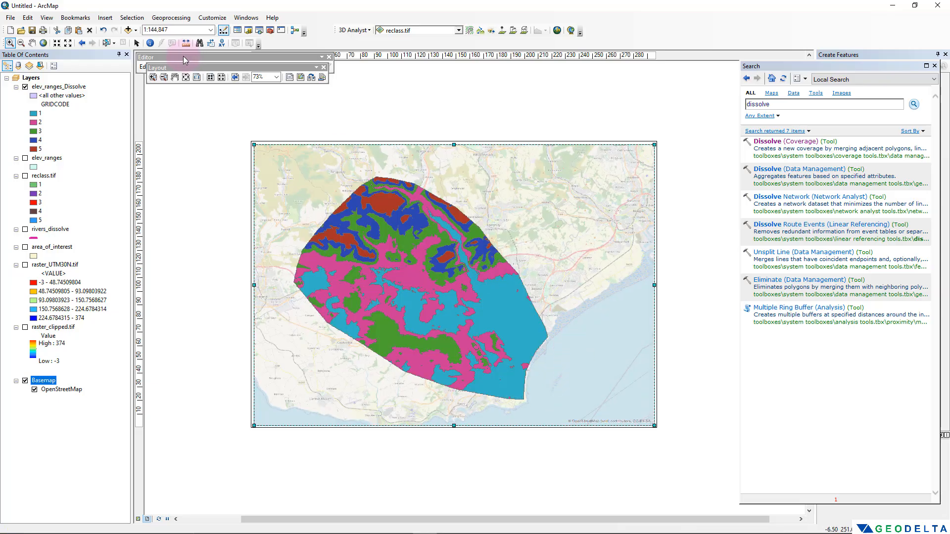
click(32, 43)
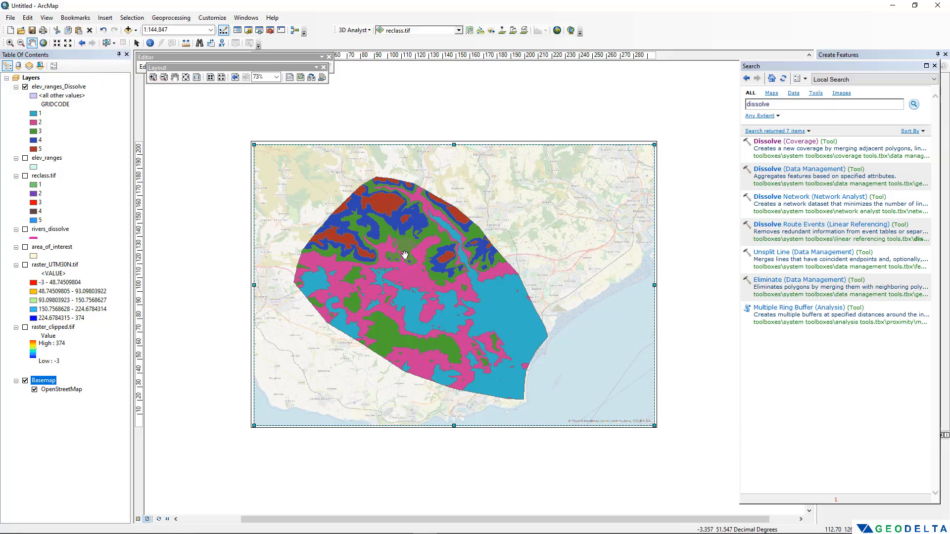
drag(373, 278, 481, 285)
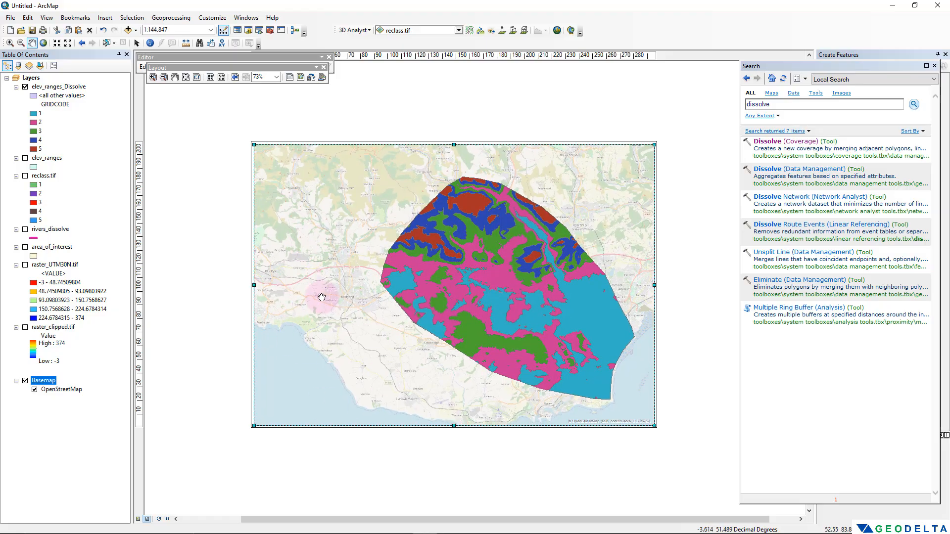
drag(501, 291, 501, 308)
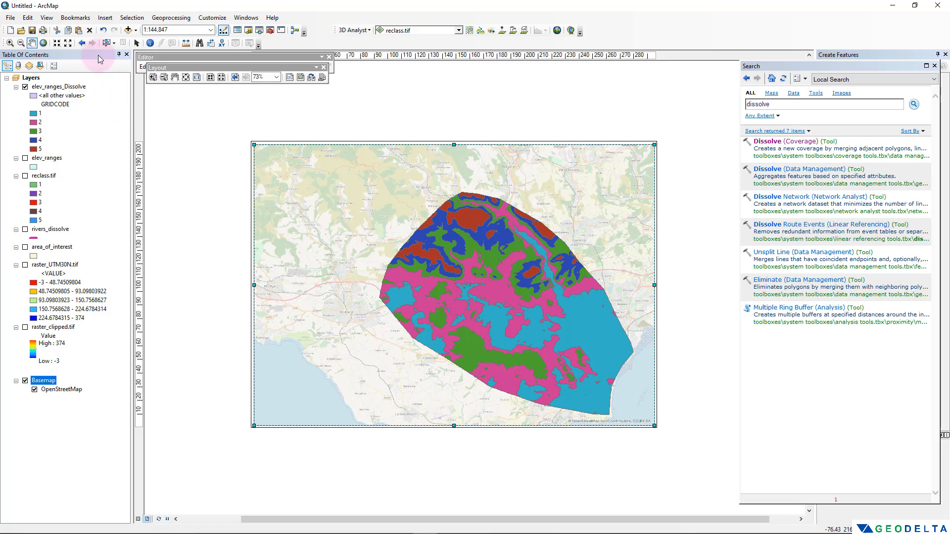
Step: Stretch the data frame's edges outward to meet the page borders
click(137, 42)
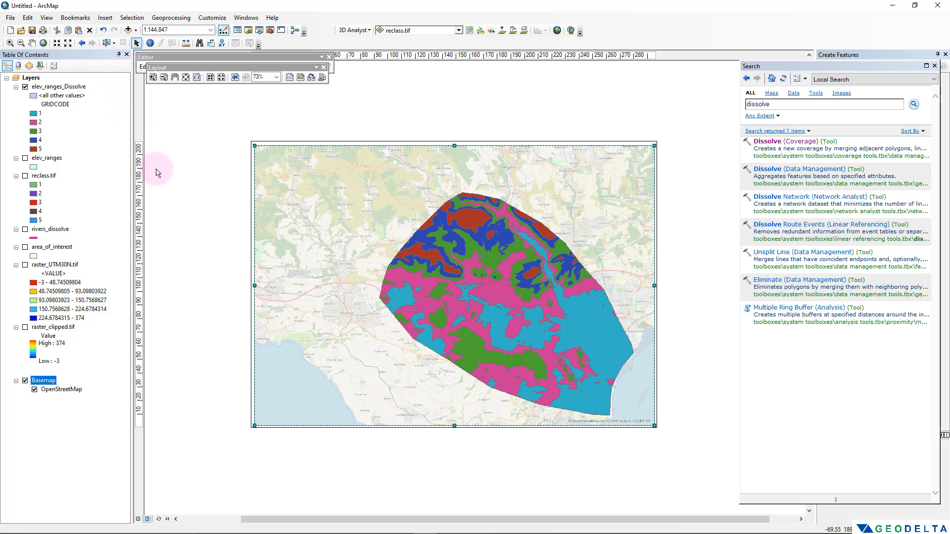
drag(455, 145, 454, 144)
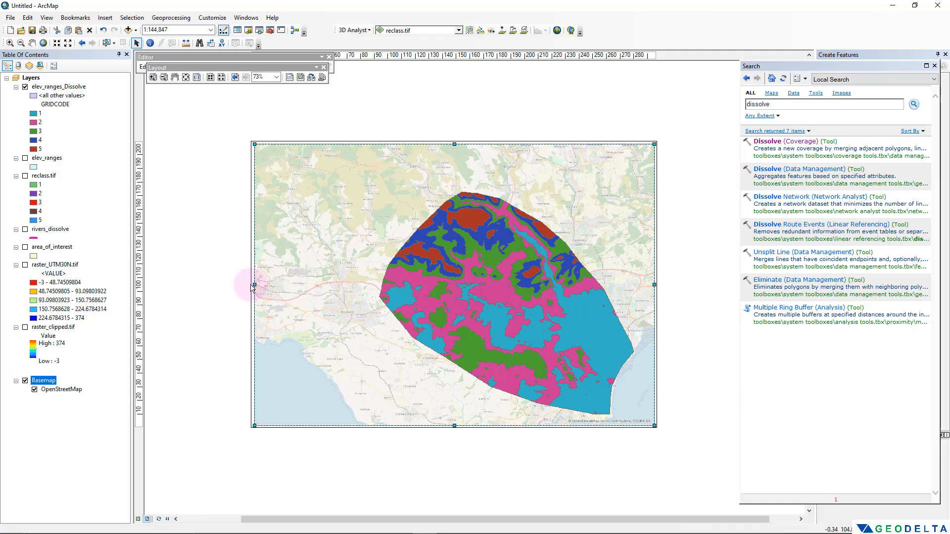
drag(254, 284, 251, 284)
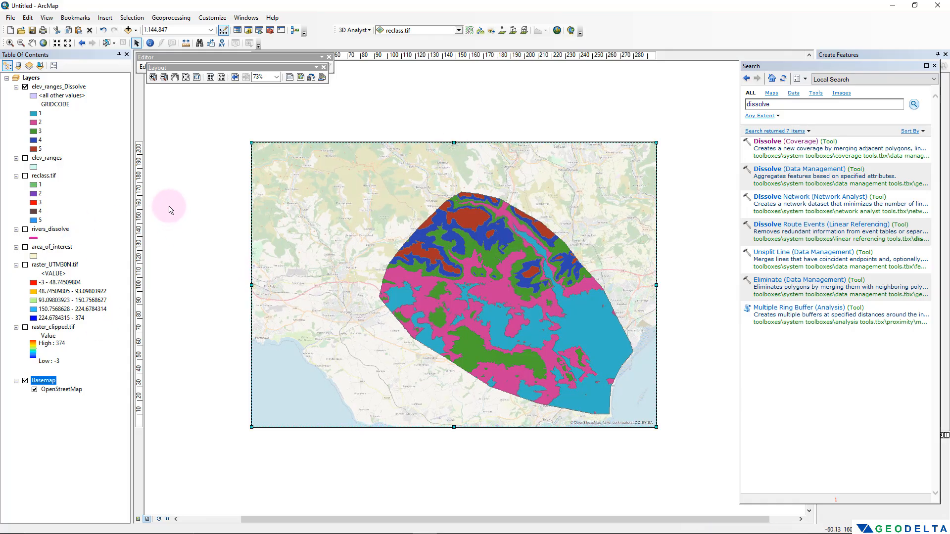
Step: Insert the ESRI North 3 north arrow and place it in the map's upper-right corner
click(105, 18)
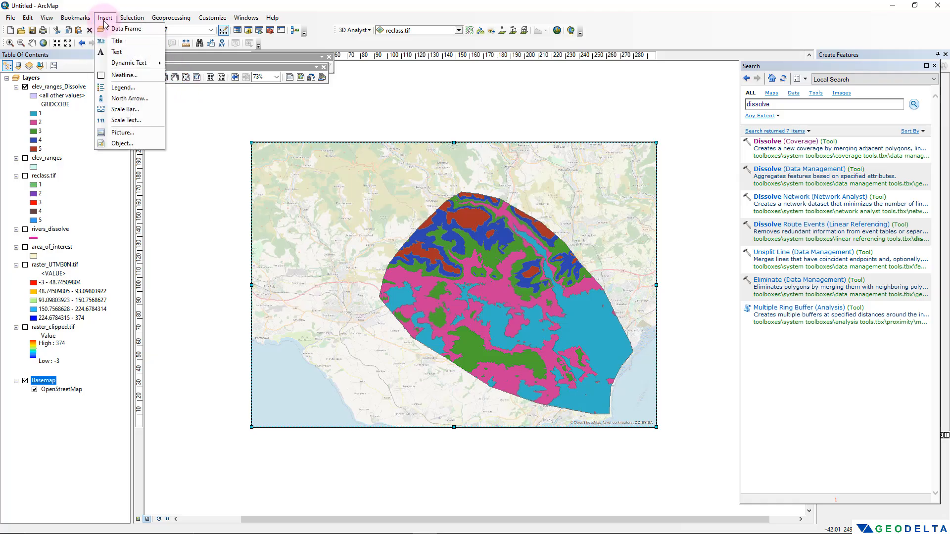
click(140, 100)
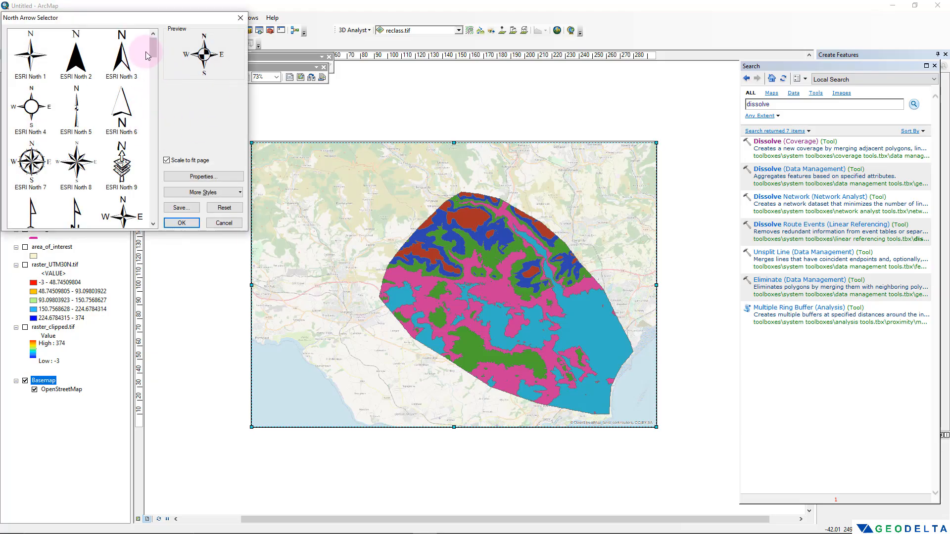
drag(147, 56, 139, 37)
click(122, 49)
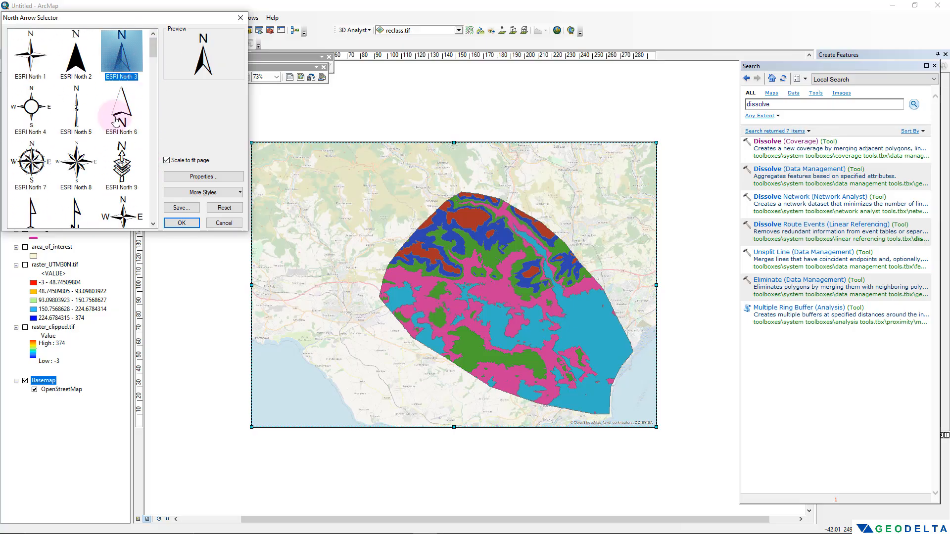
click(181, 223)
drag(396, 338, 618, 197)
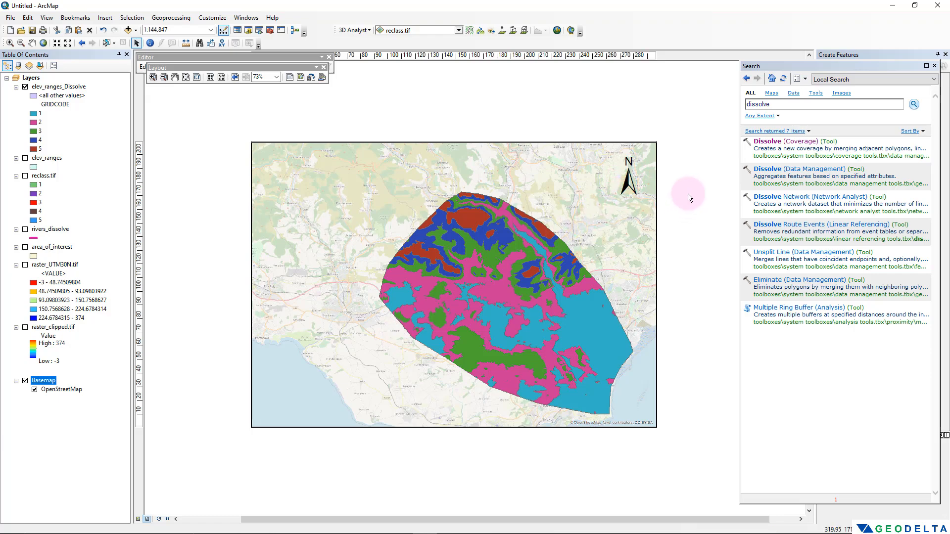
Step: Insert a Double Alternating Scale Bar 1 Metric and fit it into the map's lower-left corner
click(107, 18)
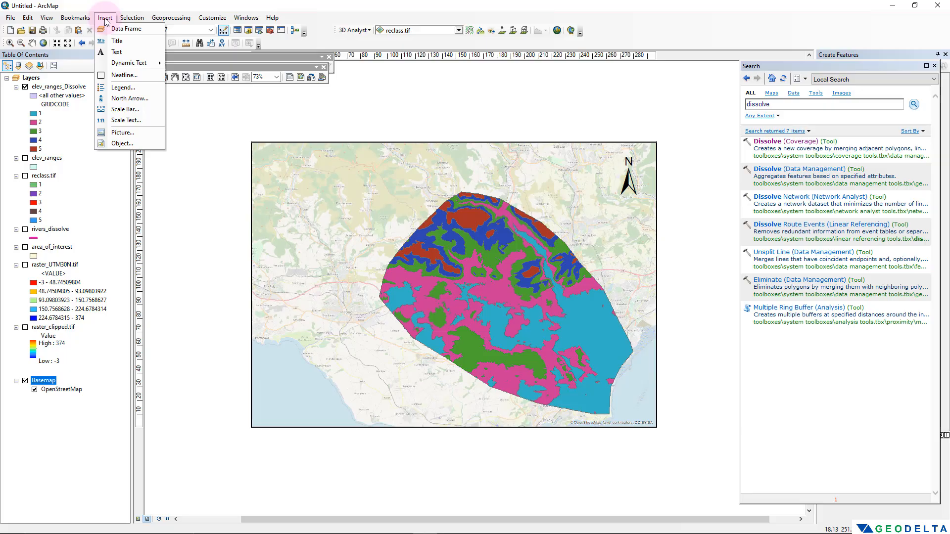
click(146, 110)
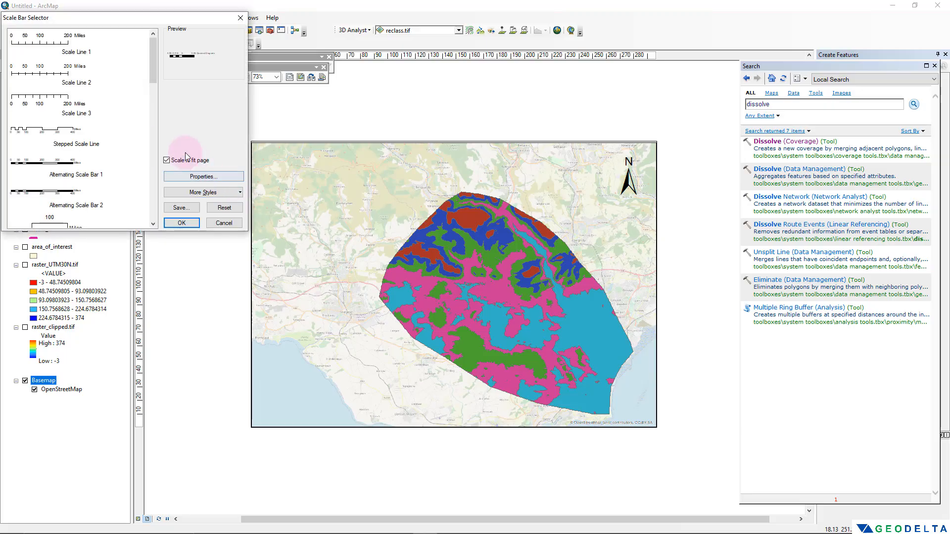
drag(154, 61, 154, 185)
click(68, 179)
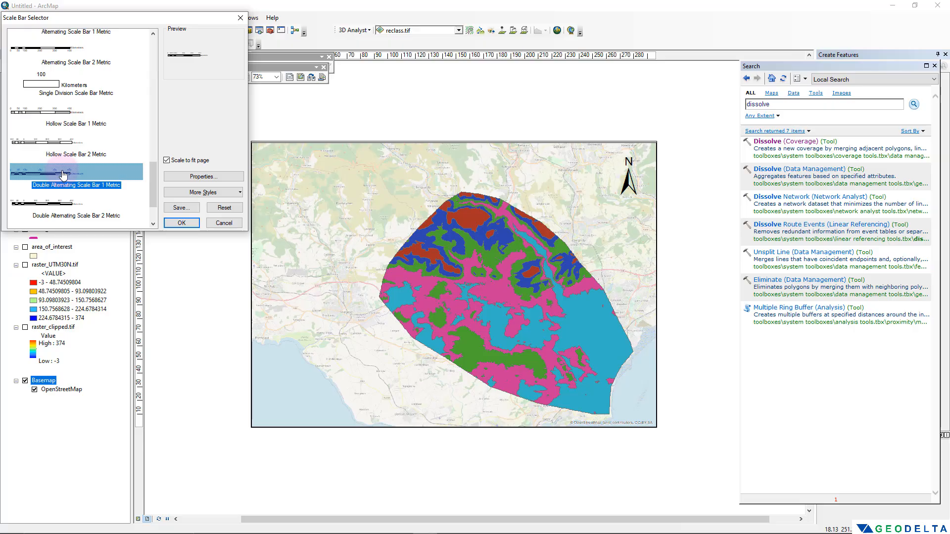
click(185, 178)
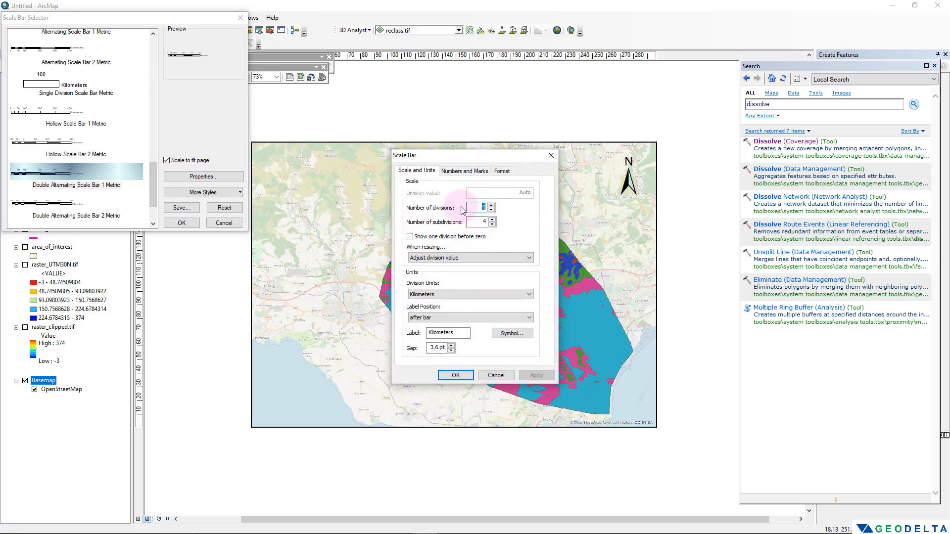
click(463, 171)
click(418, 170)
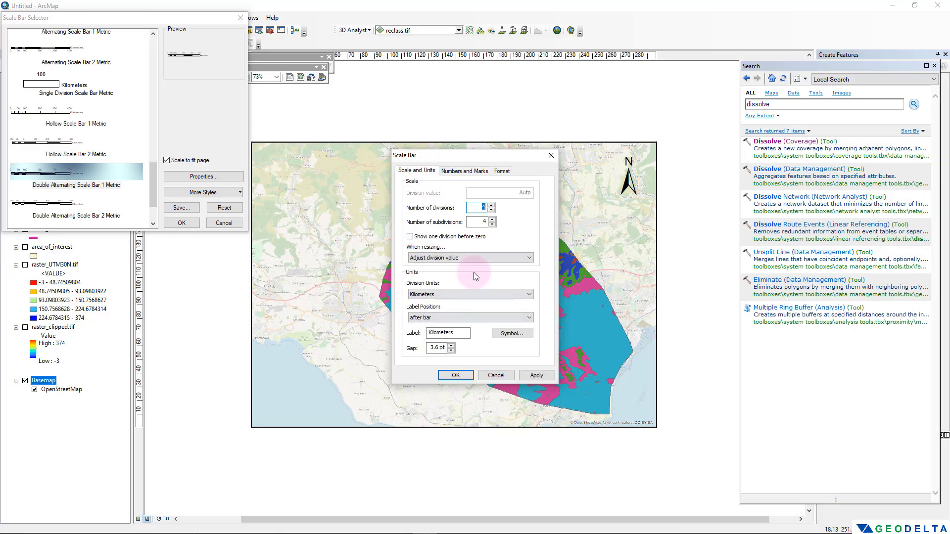
click(551, 156)
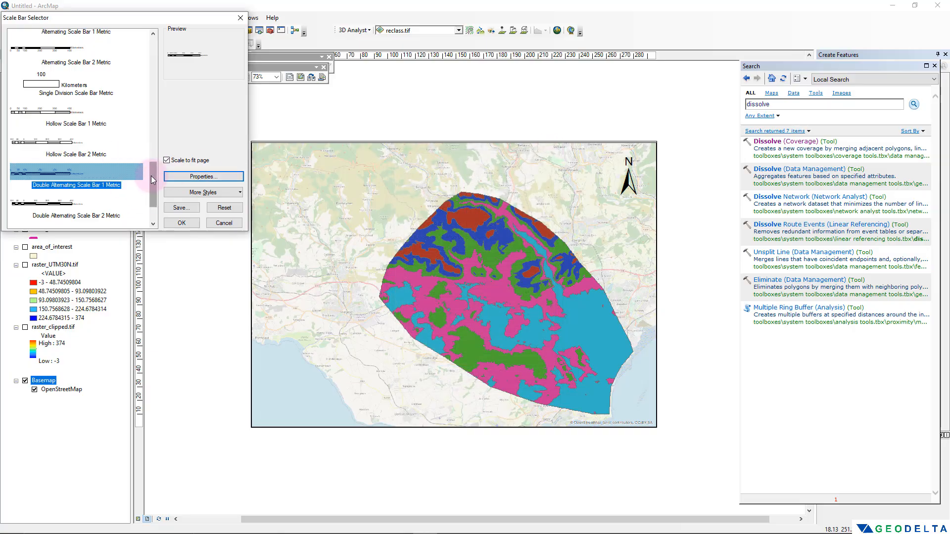
click(186, 224)
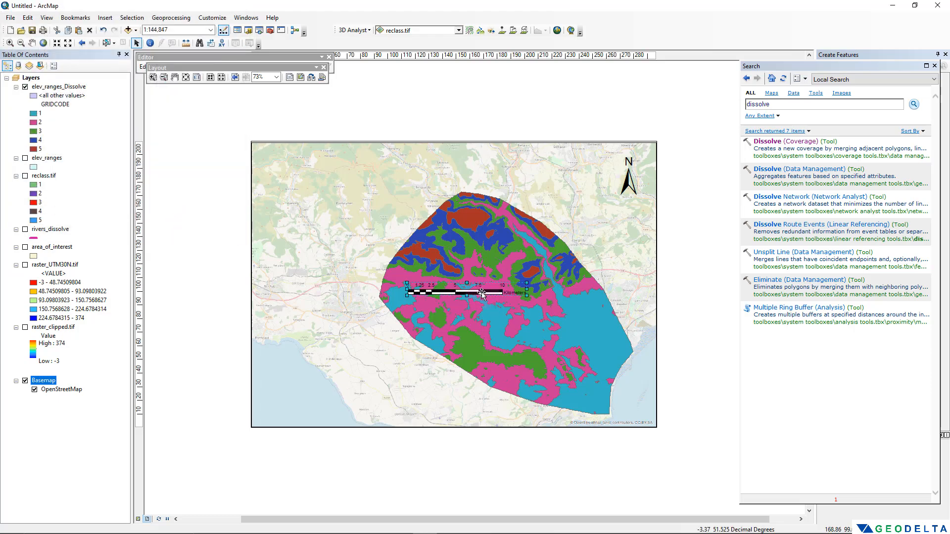
drag(482, 293, 494, 410)
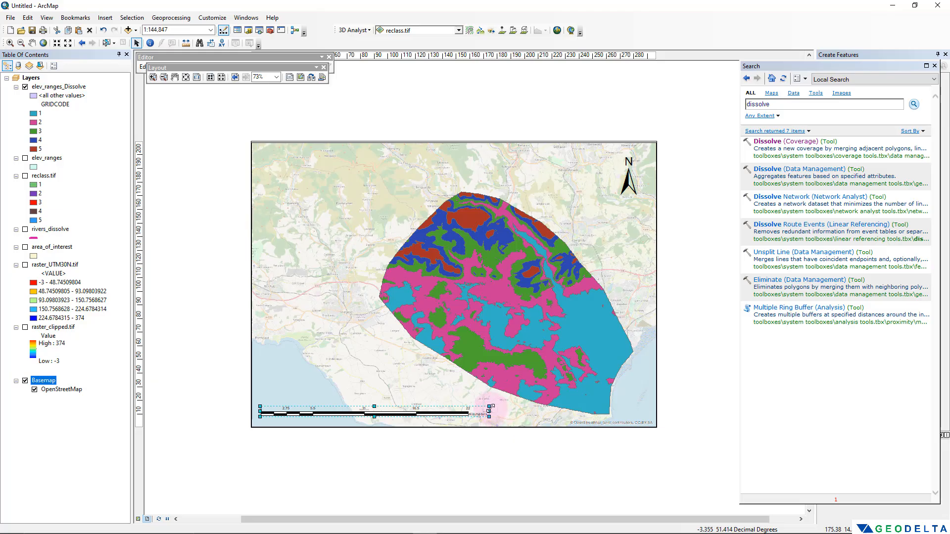
drag(490, 407, 442, 403)
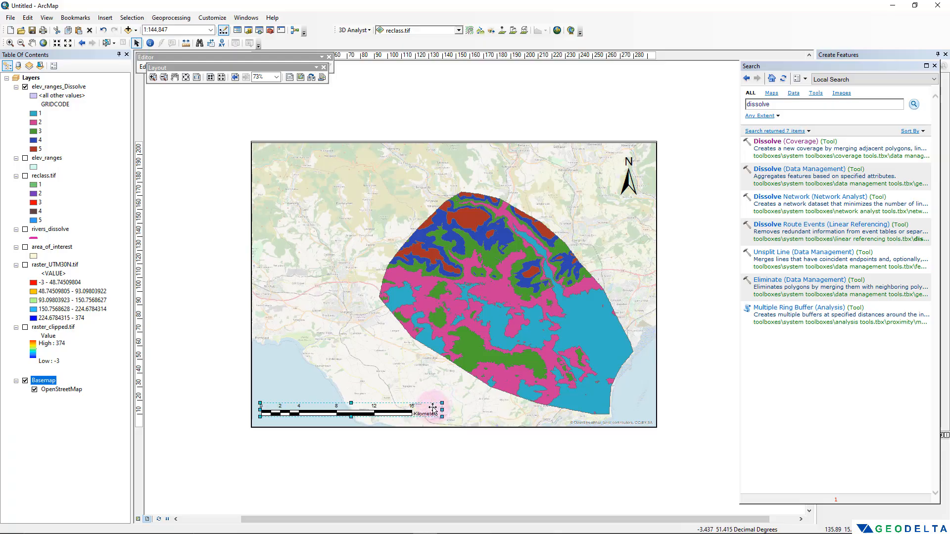
Step: Format the scale bar's text as bold at size 12
double_click(398, 412)
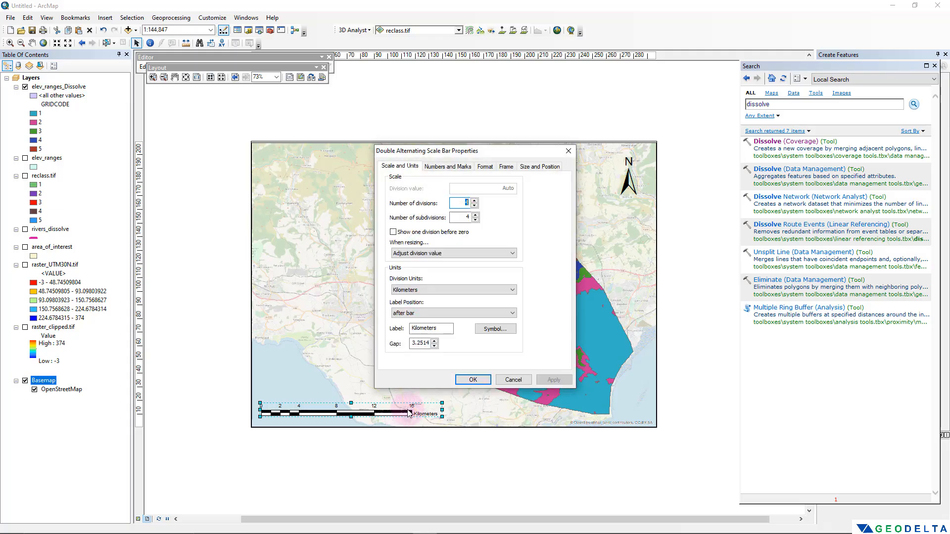
drag(499, 156, 693, 164)
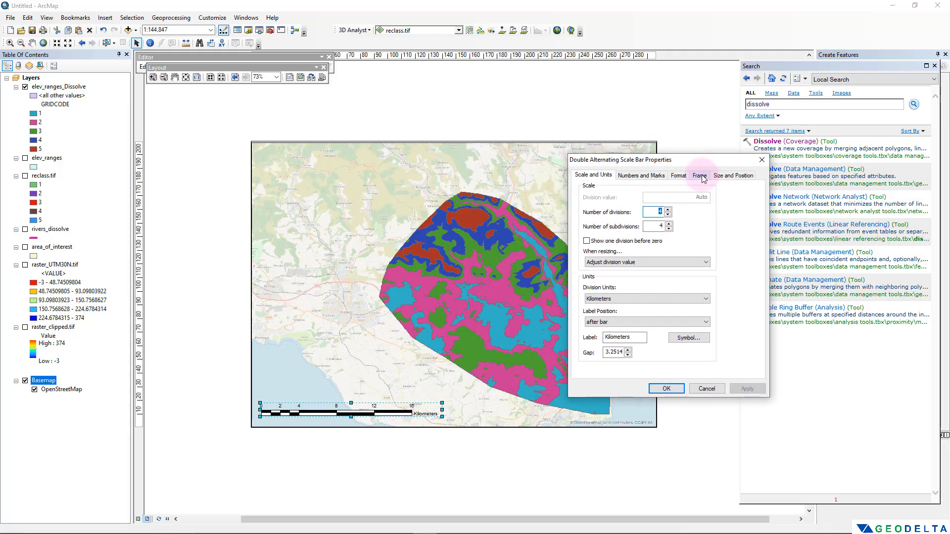
click(678, 174)
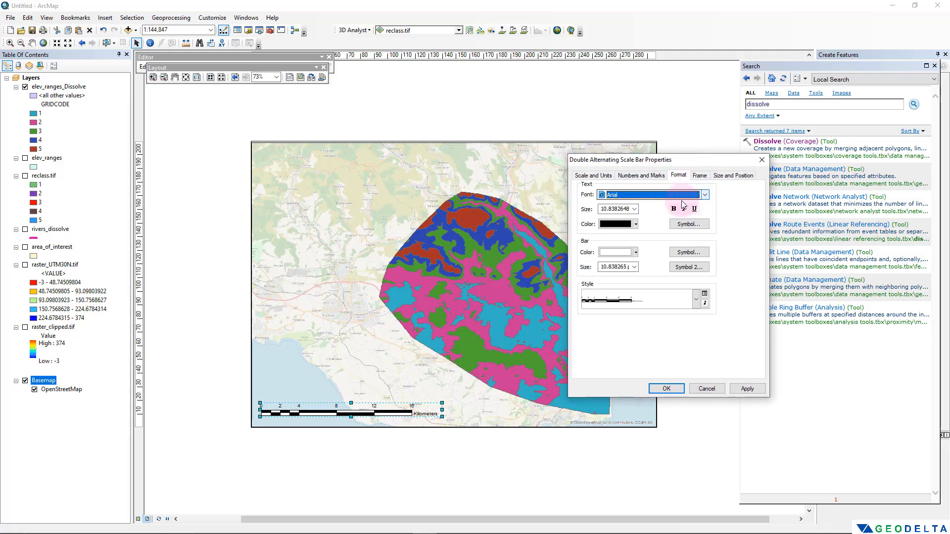
click(635, 209)
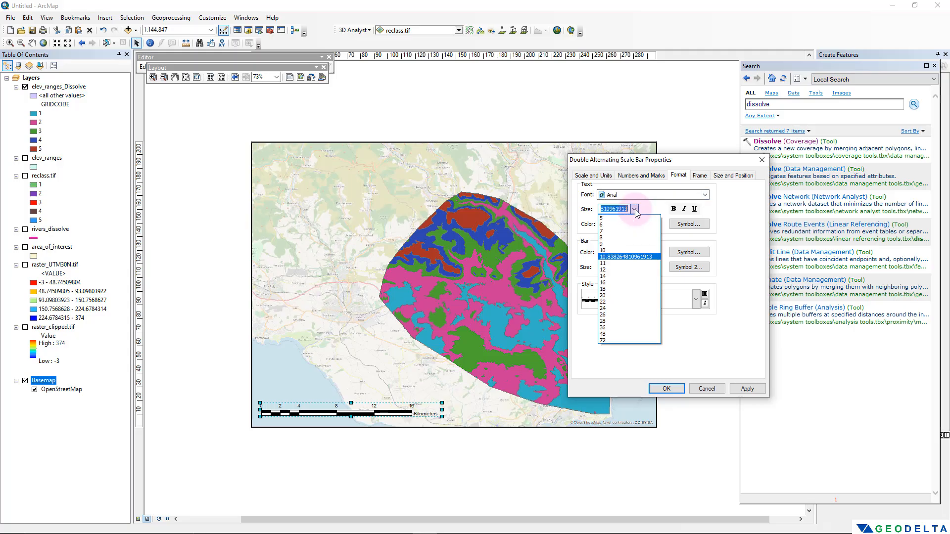
click(626, 271)
click(674, 209)
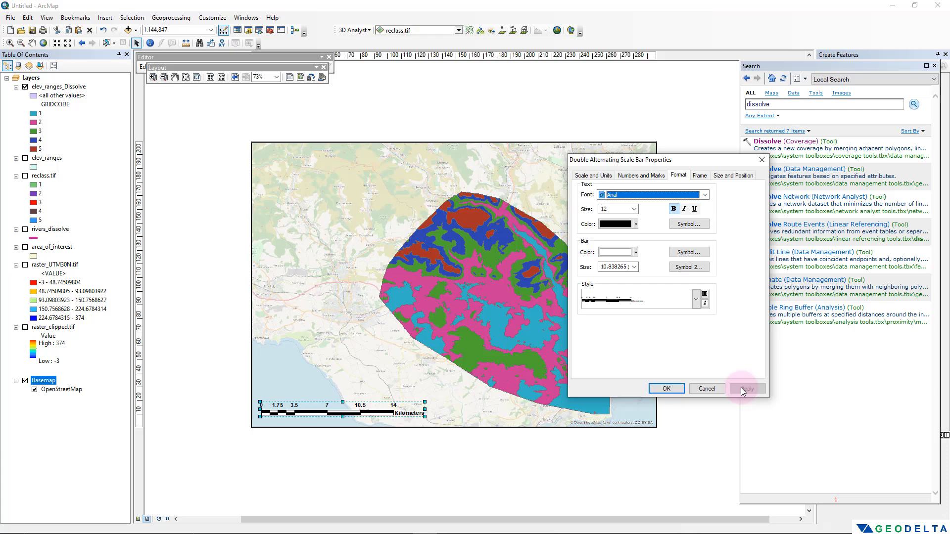
click(666, 388)
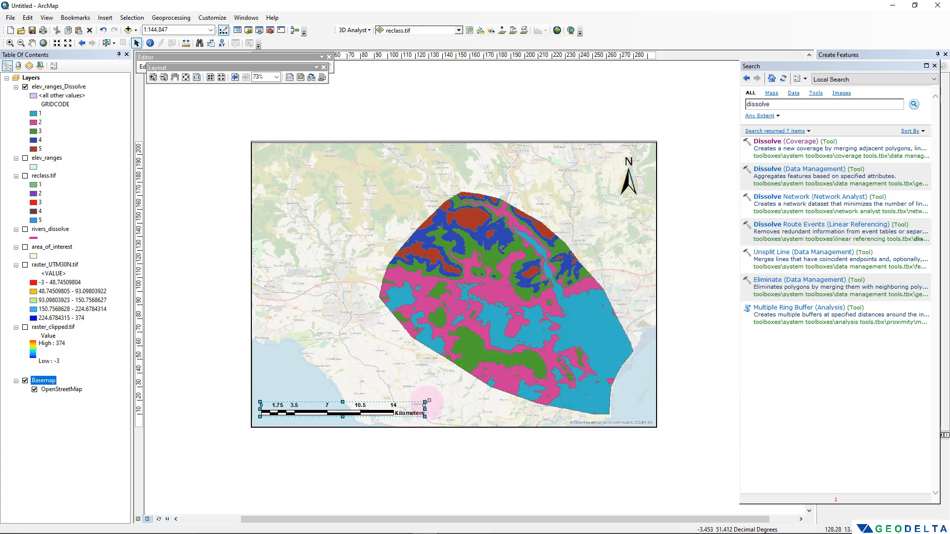
Step: Stretch the scale bar wider so that it spans 20 kilometers
drag(425, 408, 466, 410)
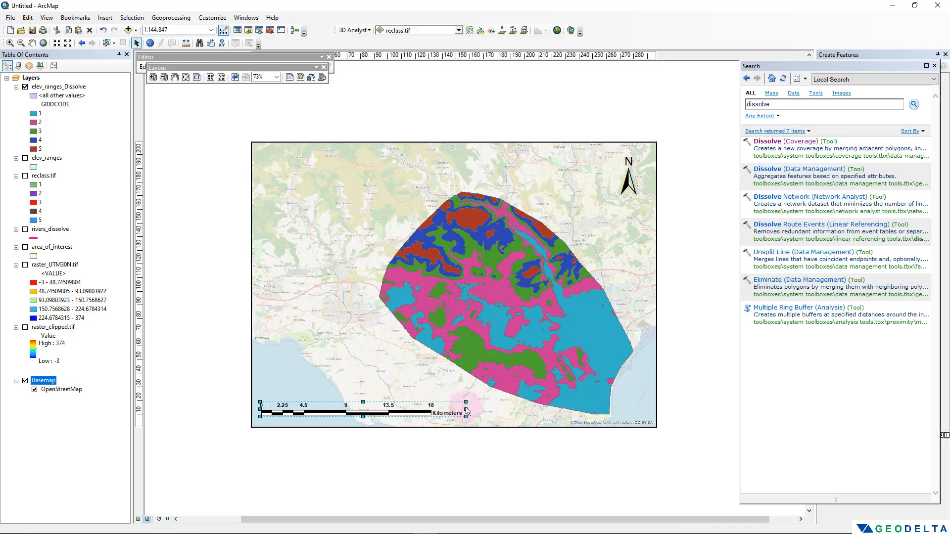
click(218, 368)
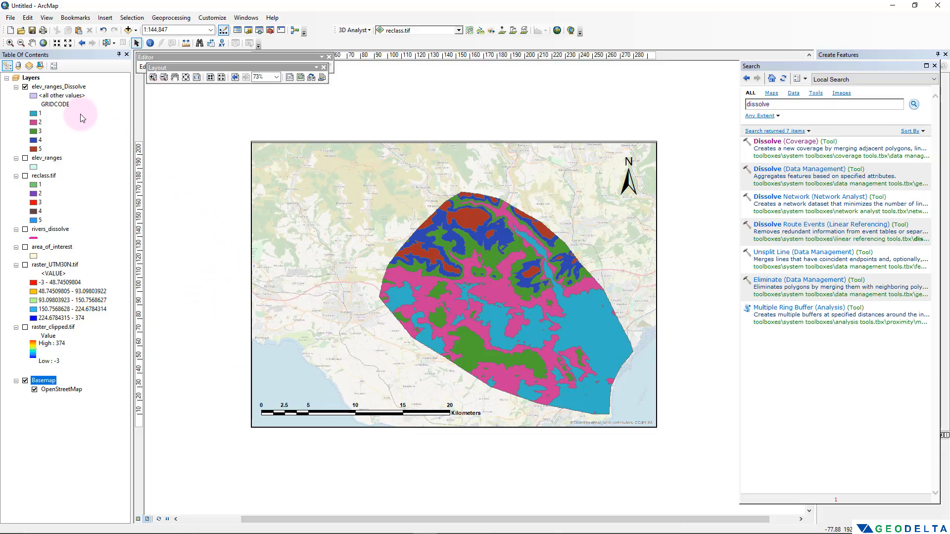
Step: Start a new legend that includes only the elev_ranges_Dissolve layer
click(54, 87)
click(105, 18)
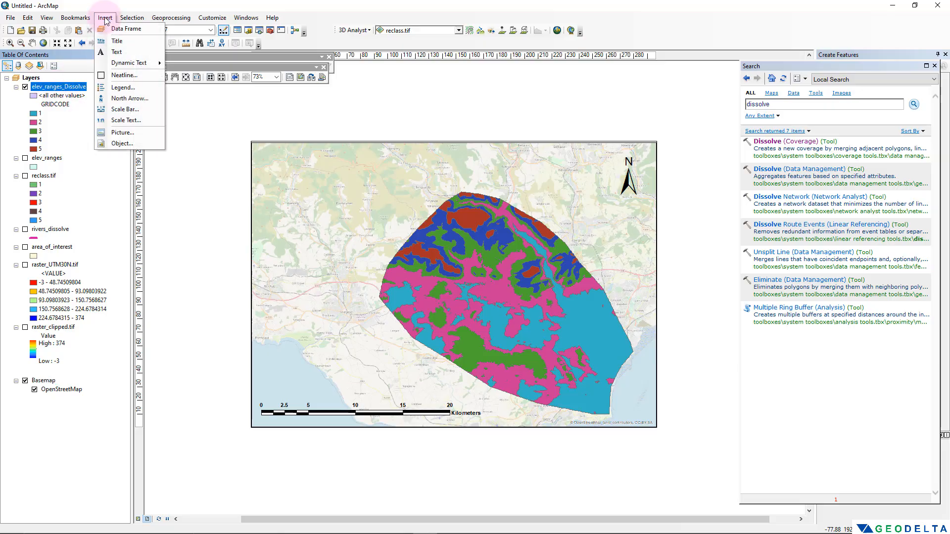
click(124, 87)
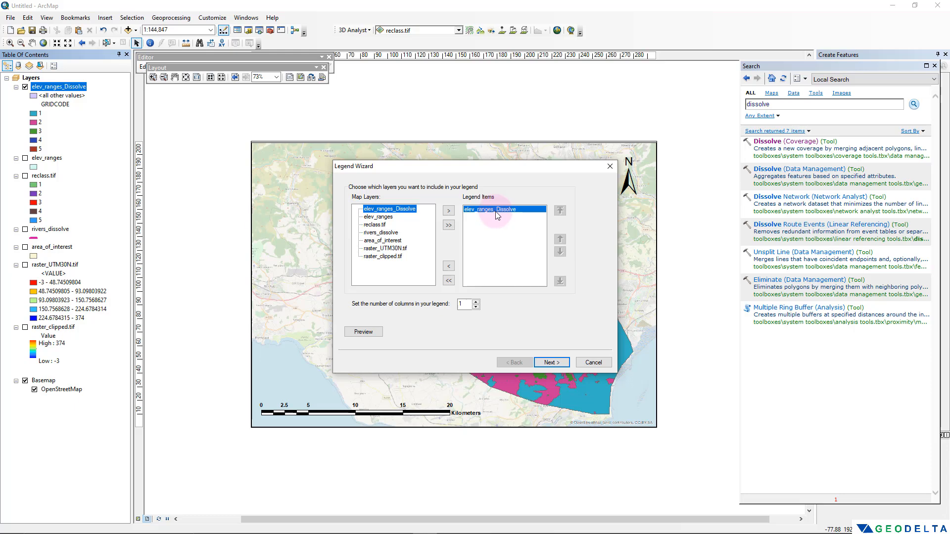
click(448, 268)
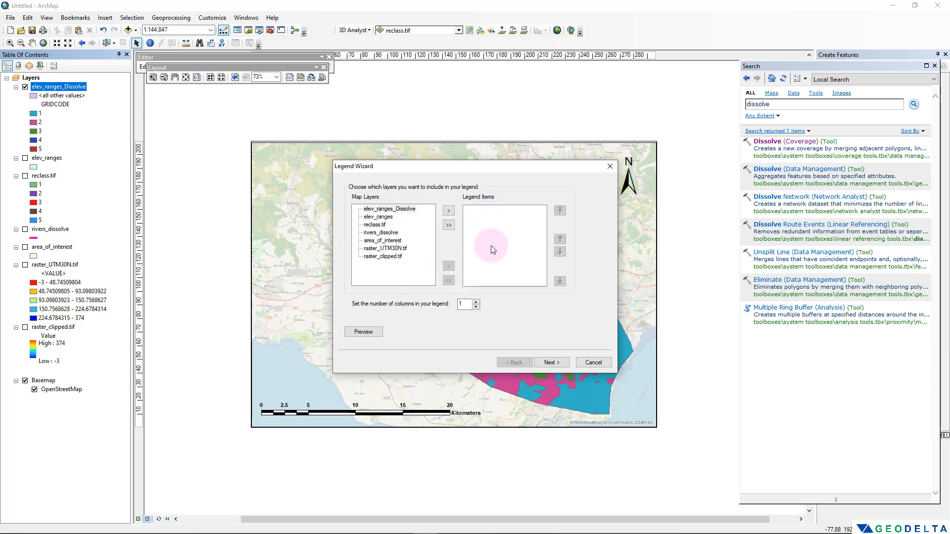
click(384, 211)
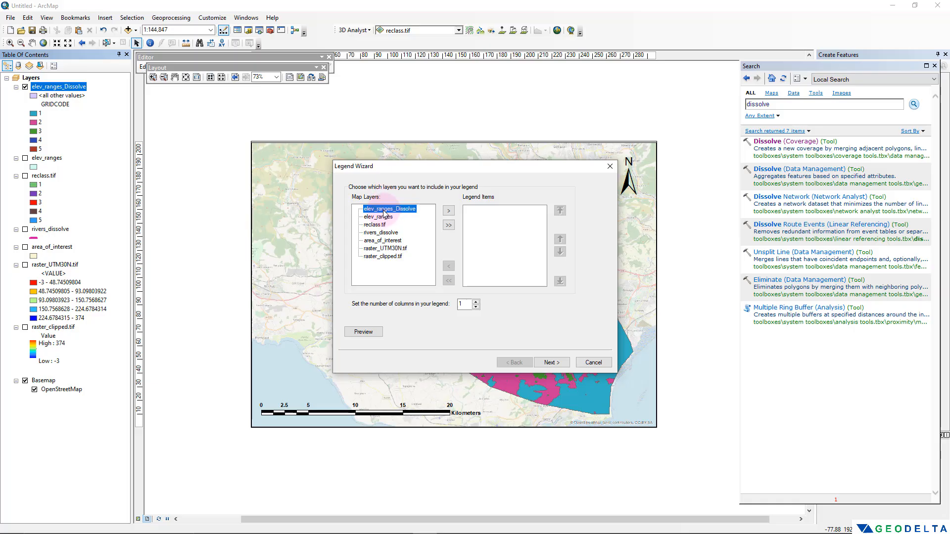
click(449, 211)
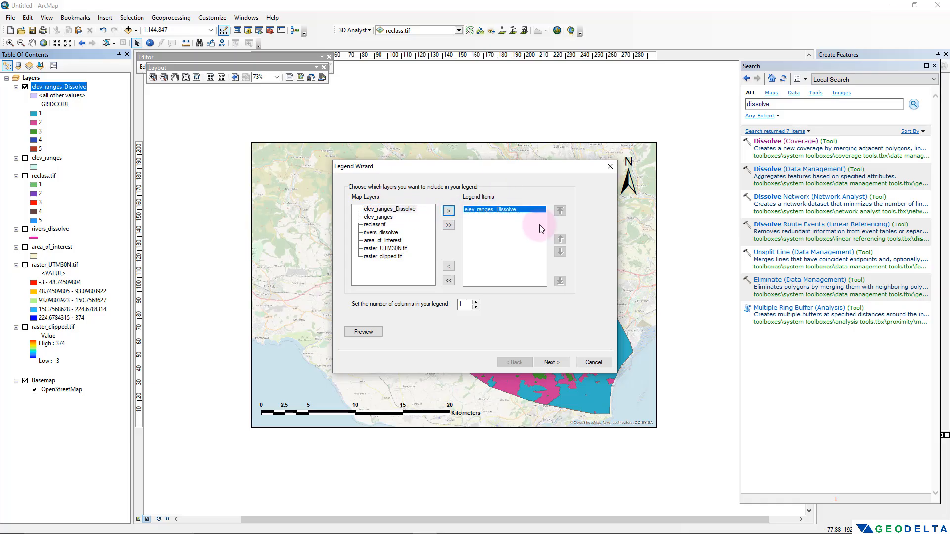
Step: Give the legend frame a 1.0 Point border, a white background and a gap of 11
click(550, 362)
click(433, 209)
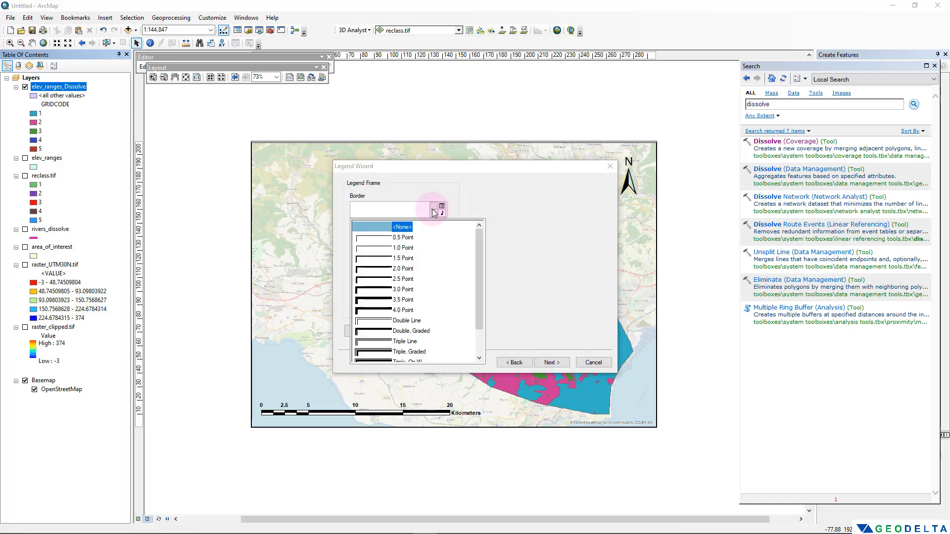
click(402, 248)
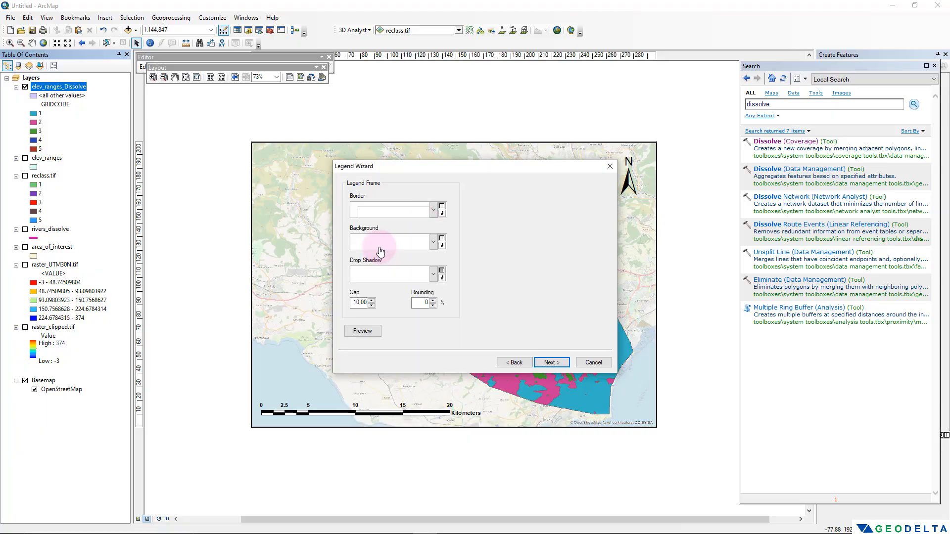
click(434, 242)
click(423, 352)
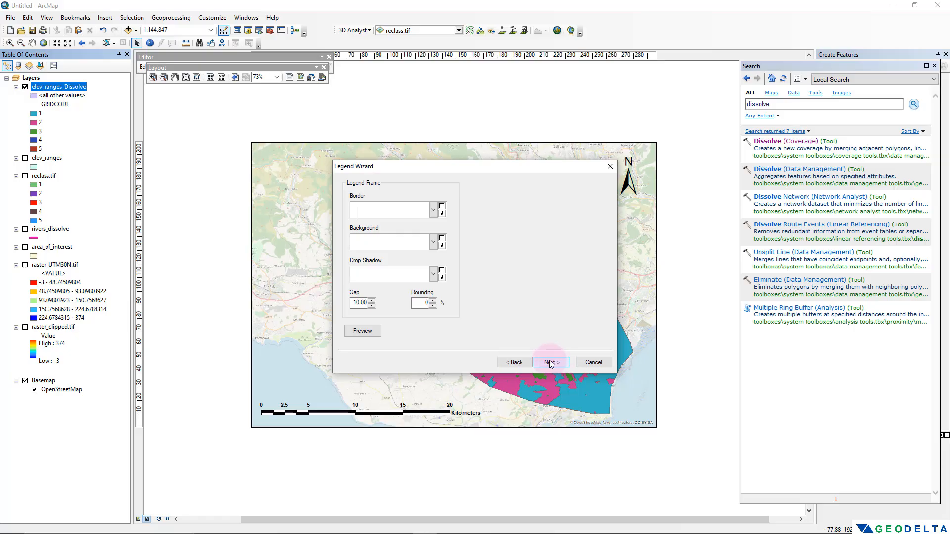
click(371, 301)
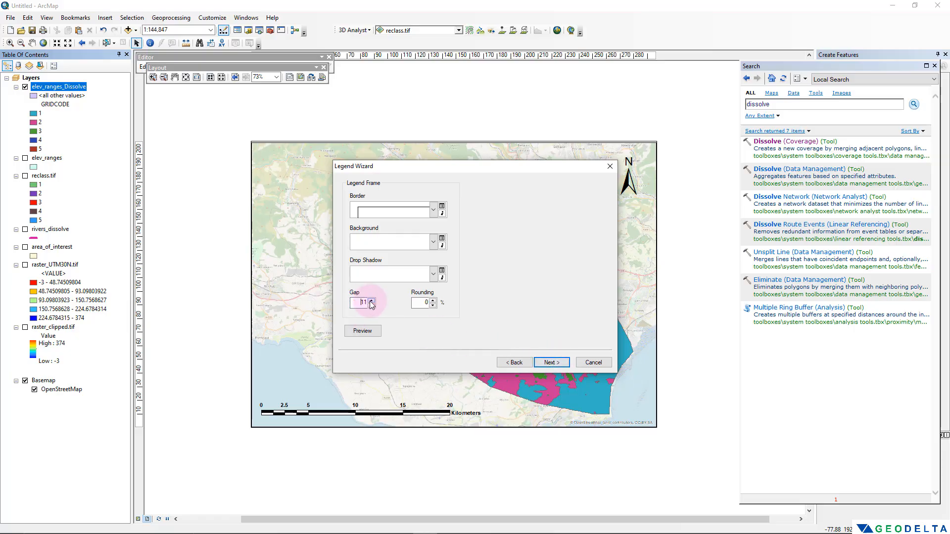
click(551, 363)
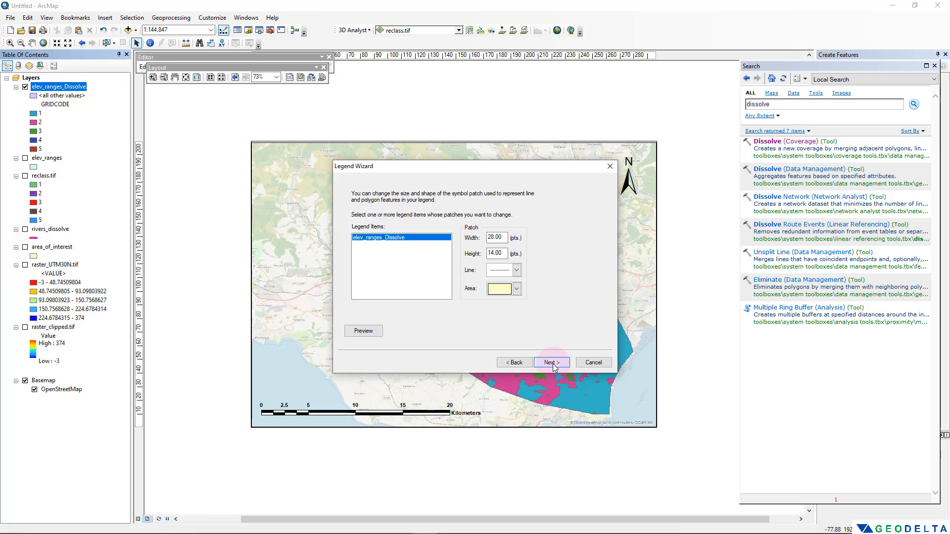
Step: Finish the legend with the default patches and spacing, and place it above the scale bar in the map's lower-left area
click(552, 362)
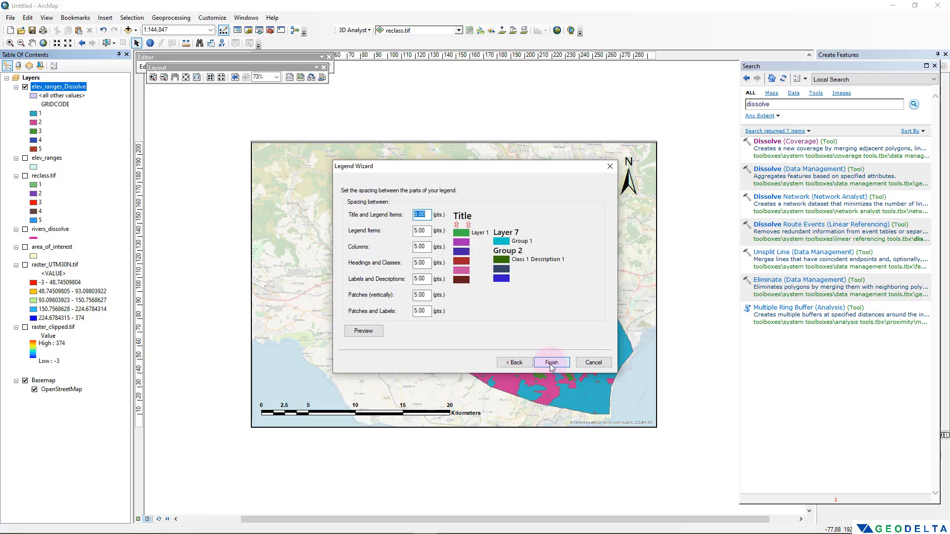
click(551, 363)
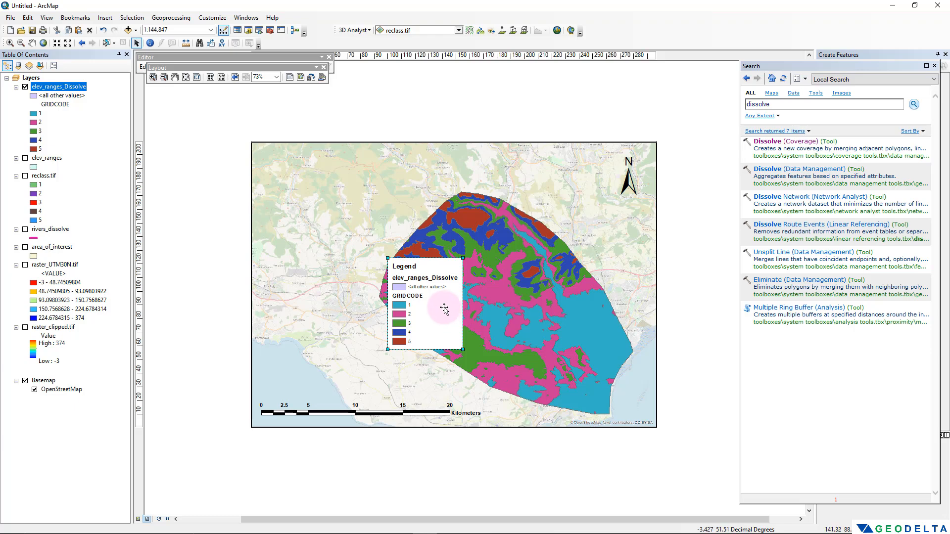
drag(444, 309, 318, 347)
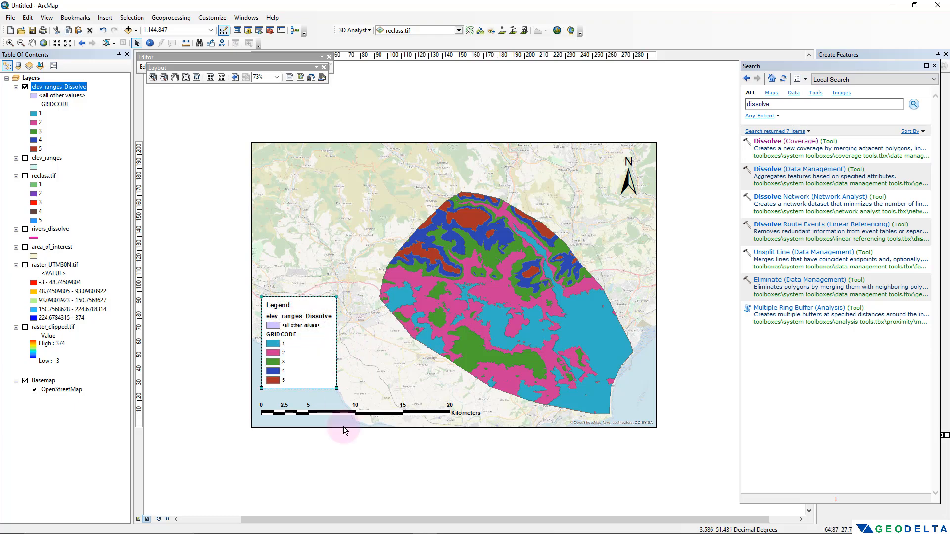
click(372, 478)
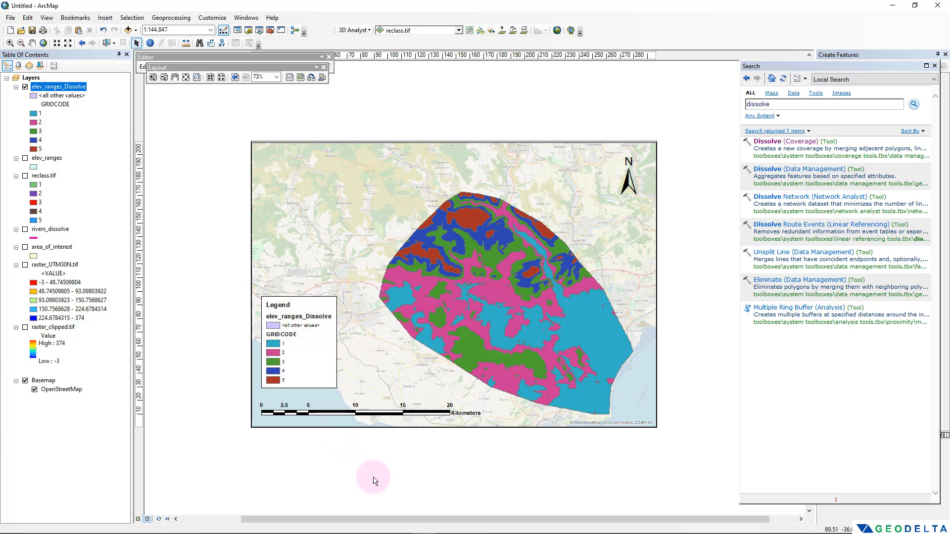
Step: Set the elev_ranges_Dissolve symbology to unique values of the desc field and add all values
click(297, 337)
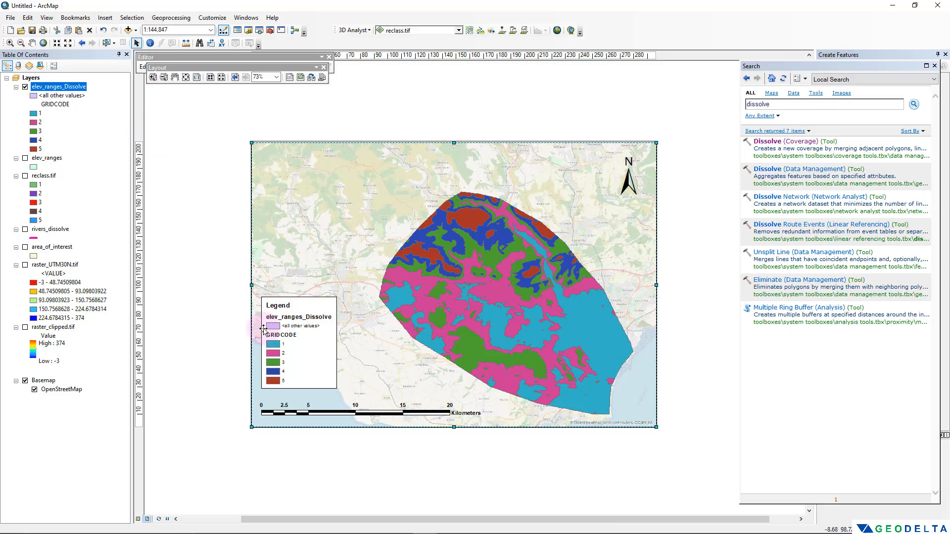
right_click(69, 85)
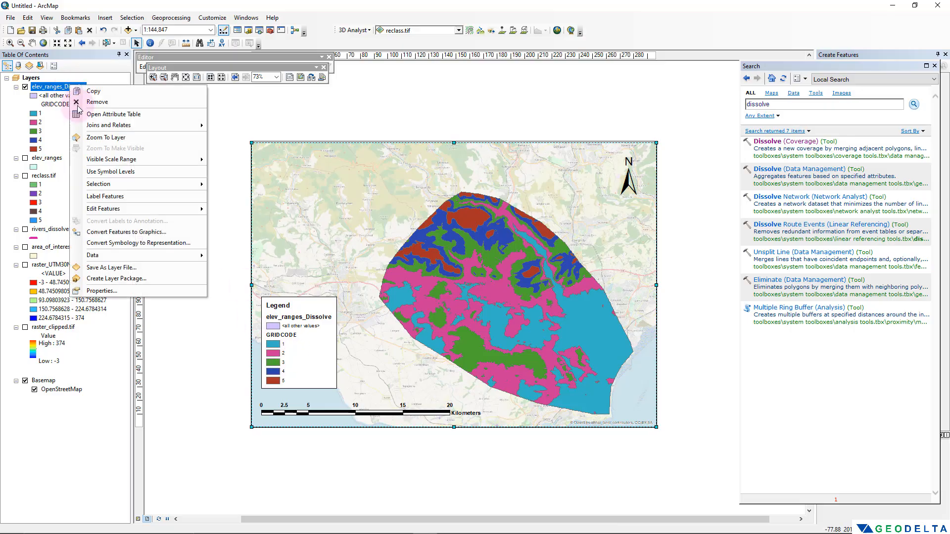
click(125, 293)
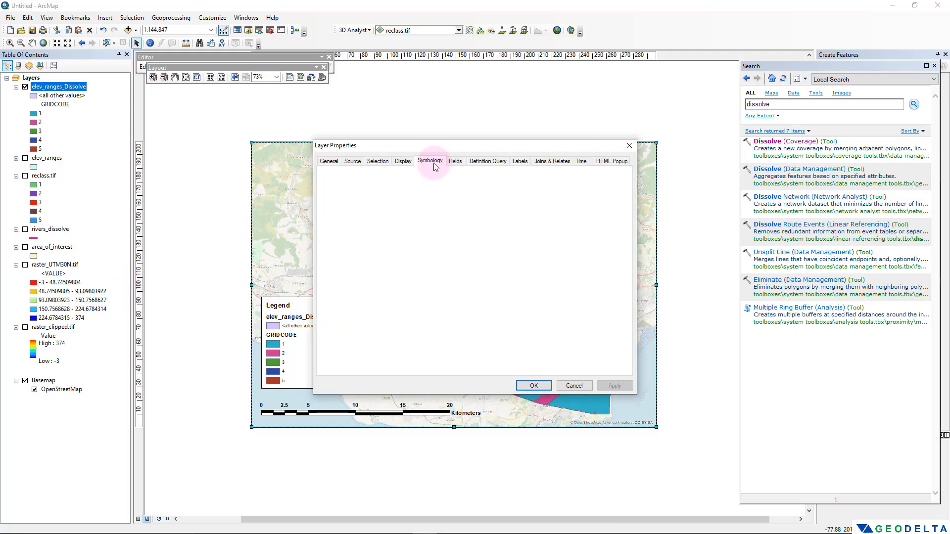
click(430, 162)
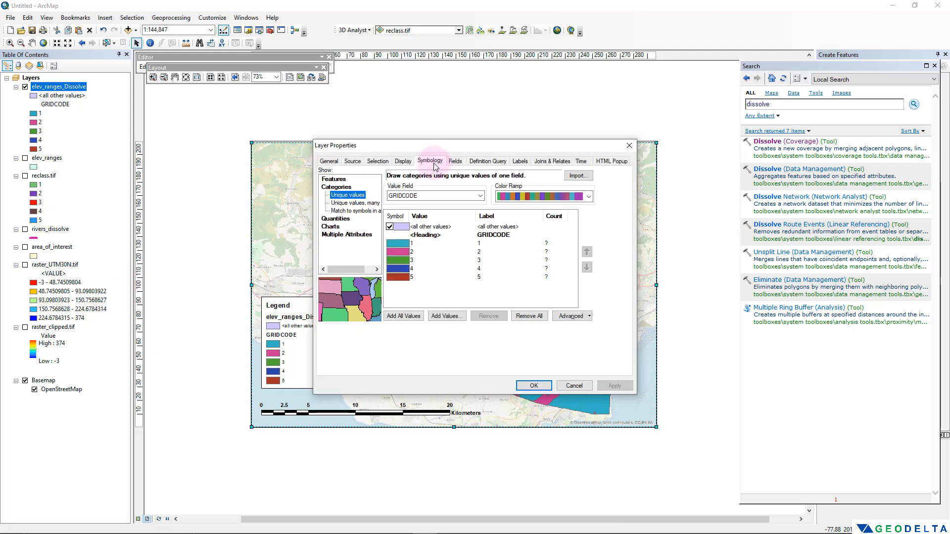
click(481, 196)
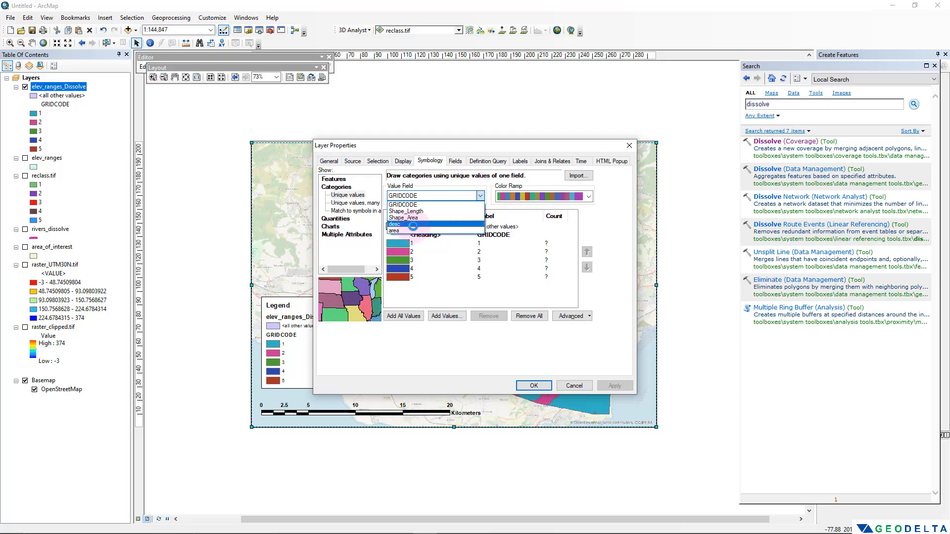
click(412, 225)
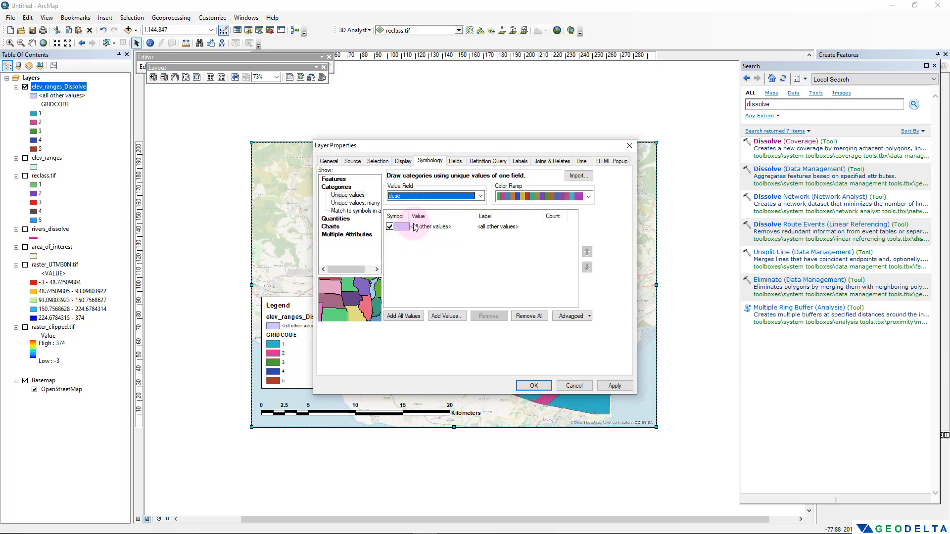
click(400, 320)
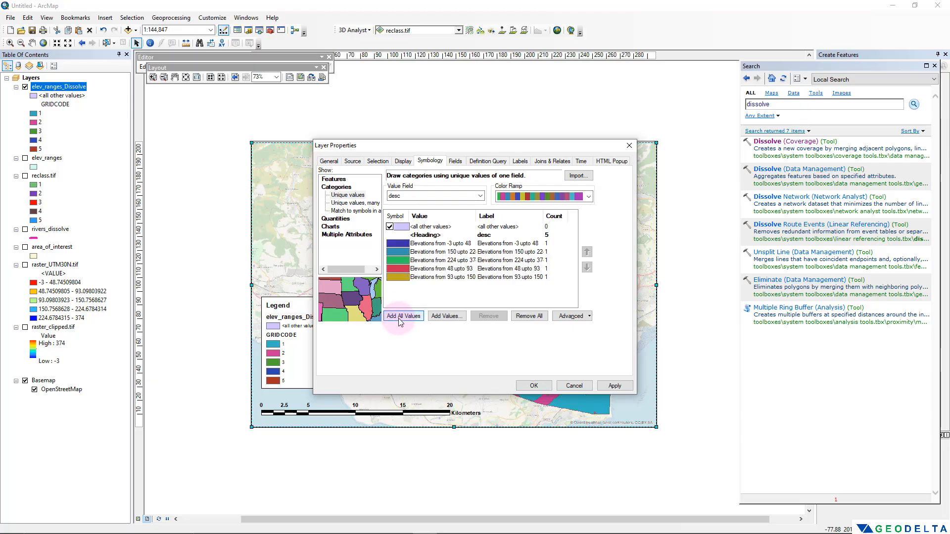
Step: Exclude the <all other values> class from the layer's symbology and apply the changes
click(390, 226)
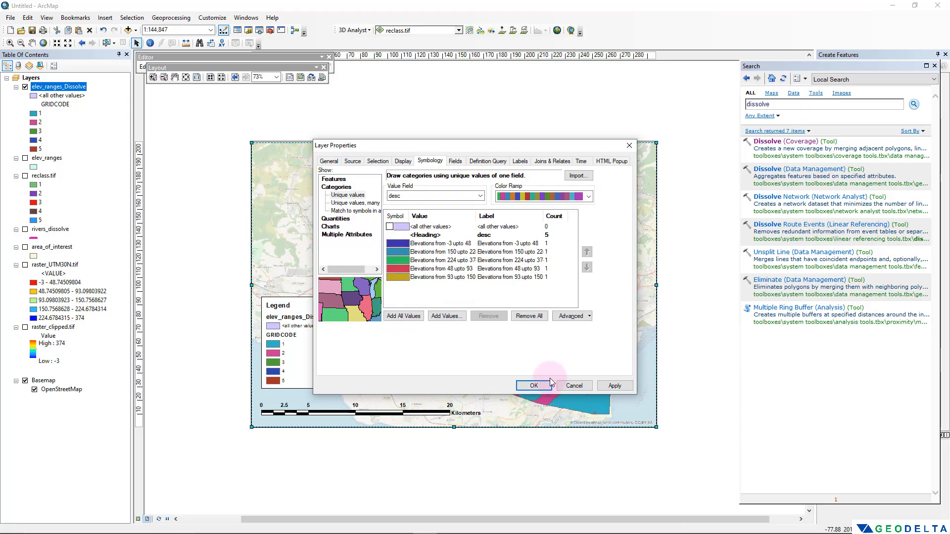
click(613, 386)
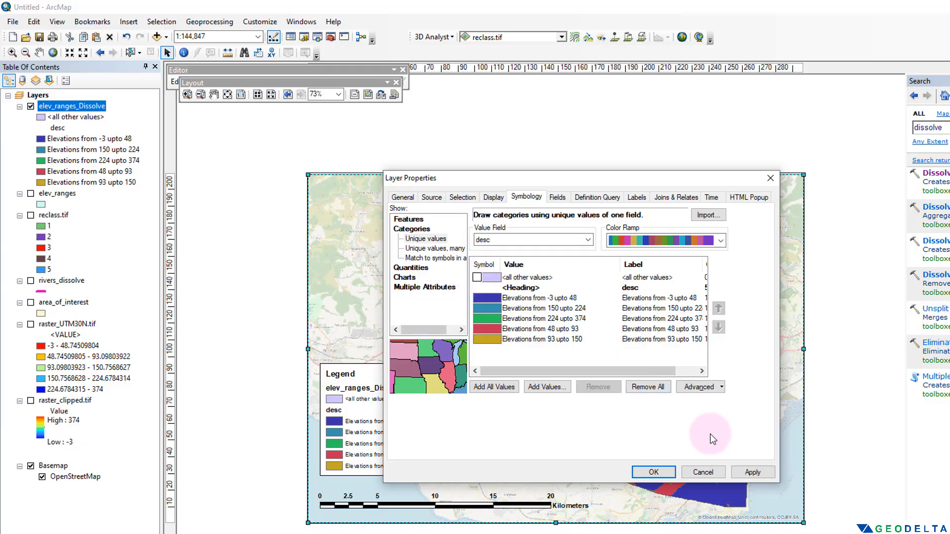
click(757, 472)
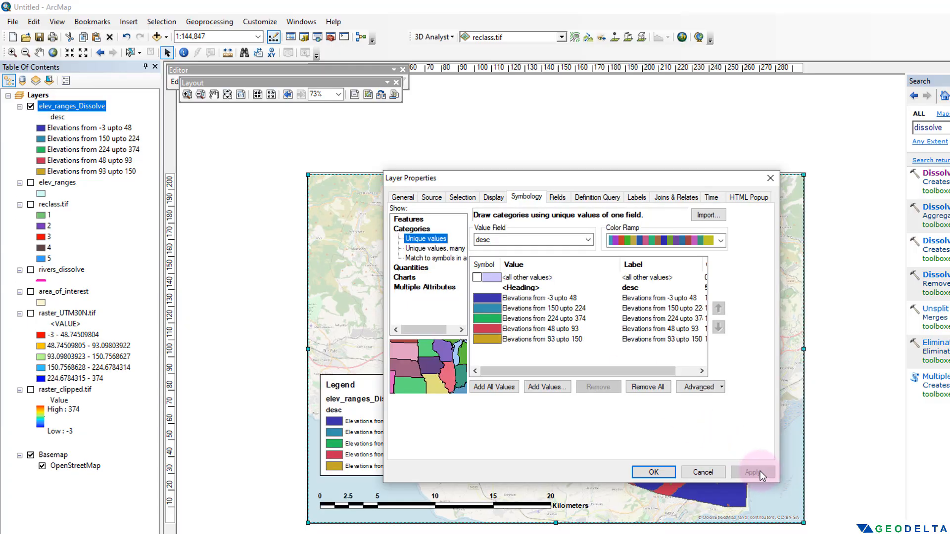
click(653, 472)
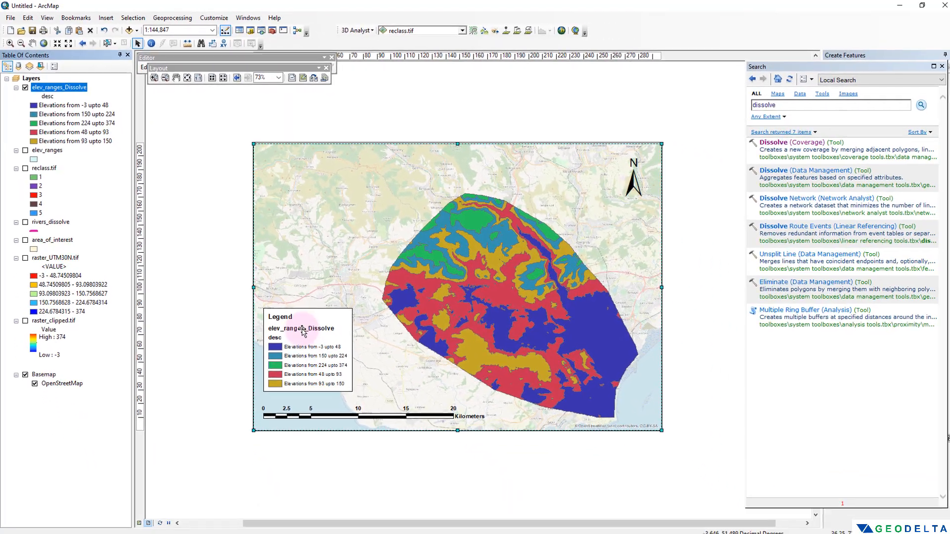
Step: Clear the desc heading above the elevation classes of the elev_ranges_Dissolve layer
click(47, 98)
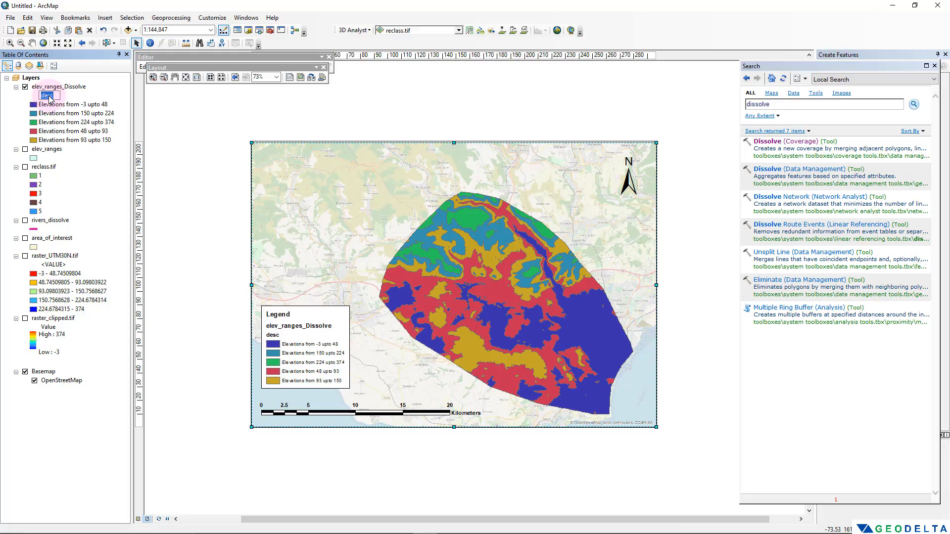
key(Delete)
key(Return)
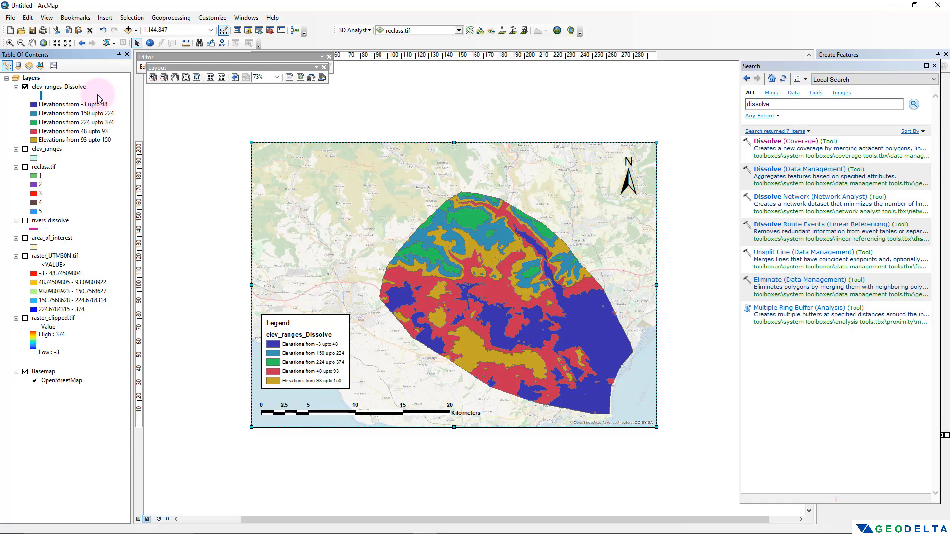
Step: Rename the elev_ranges_Dissolve layer as Elevation Ranges (m amsl)
click(65, 89)
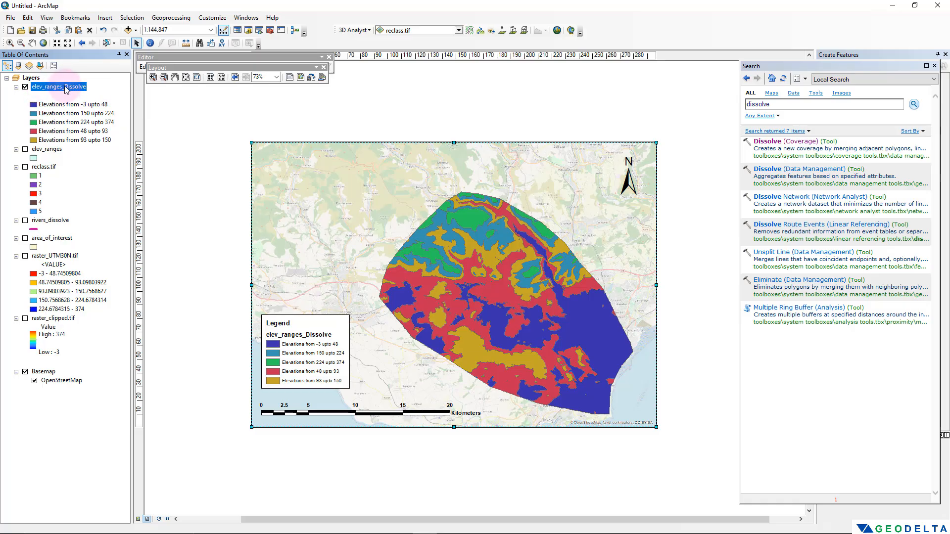
click(65, 89)
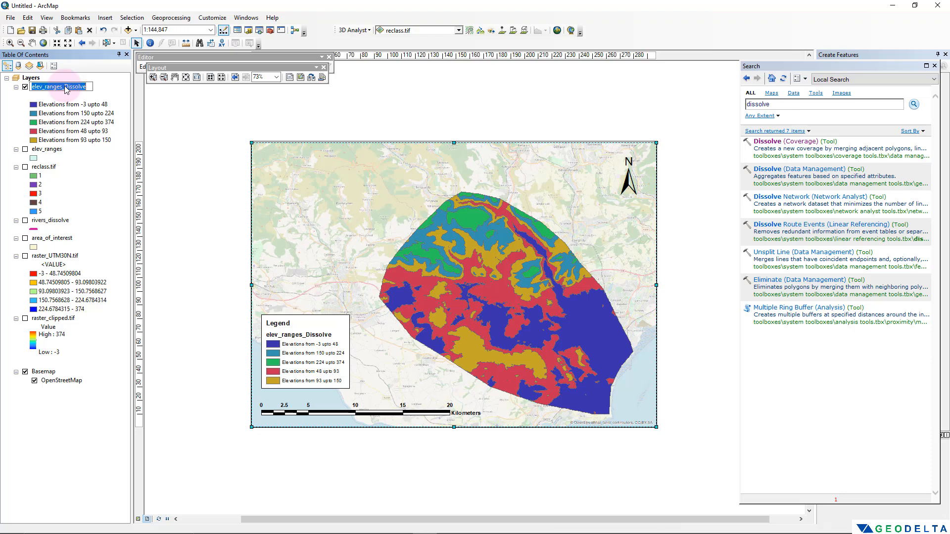
text(Elevation)
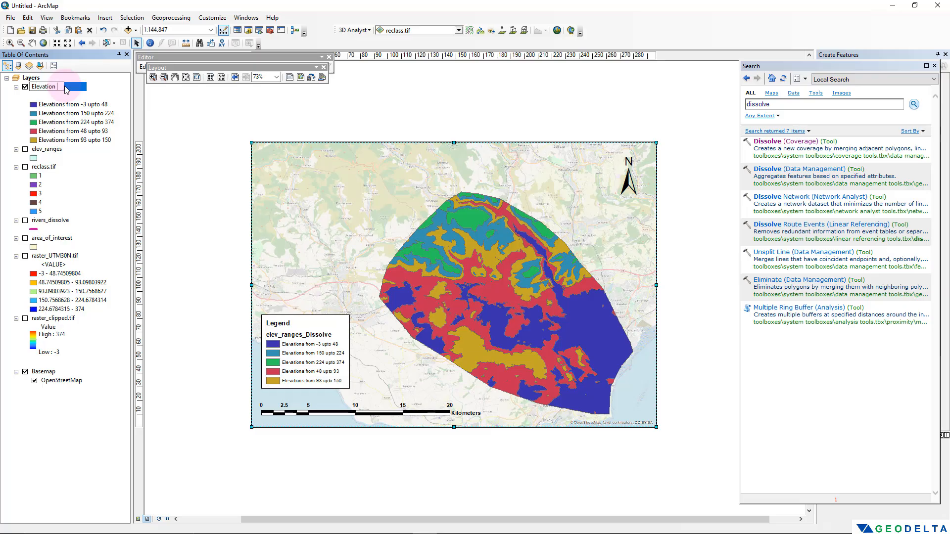
text( Ranges (m amsl)
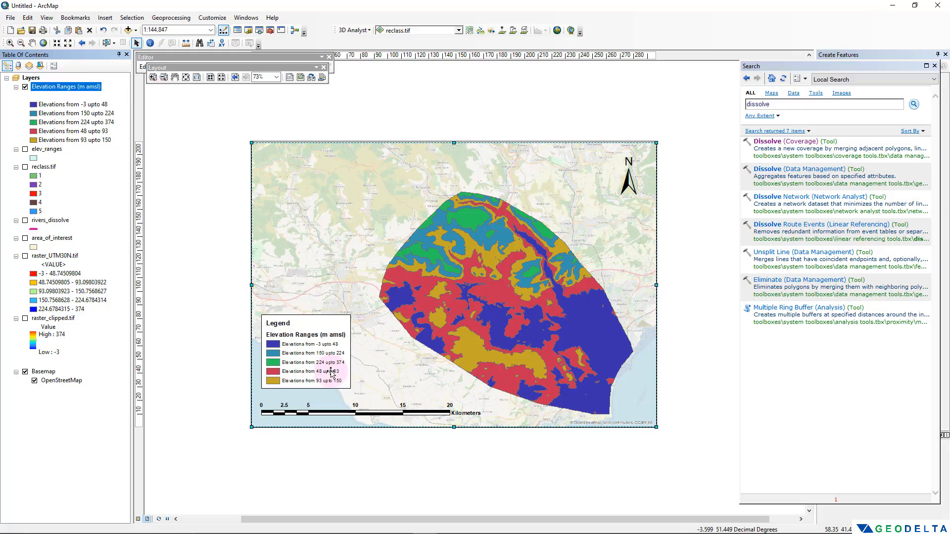
Step: Format the legend's class labels for Elevation Ranges as Arial 12, bold and italic, and apply the change
click(331, 371)
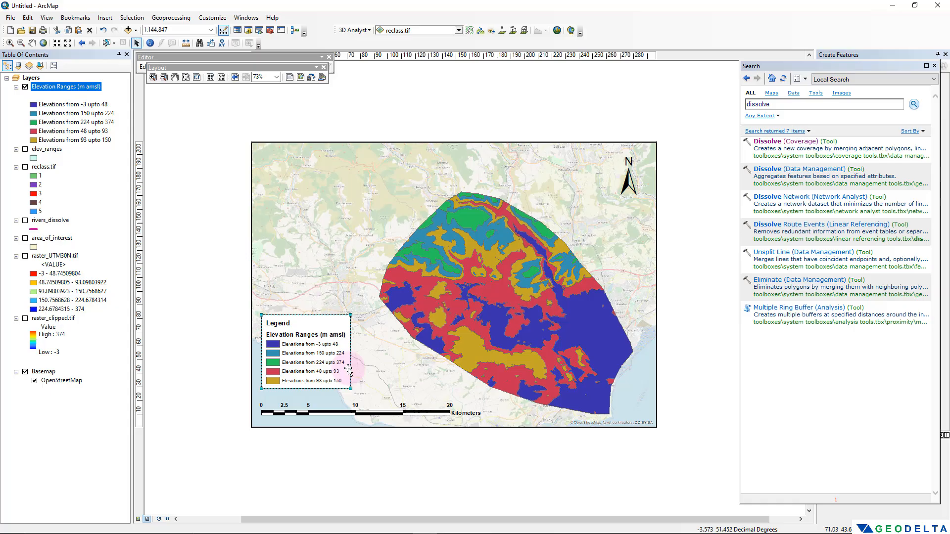
double_click(339, 327)
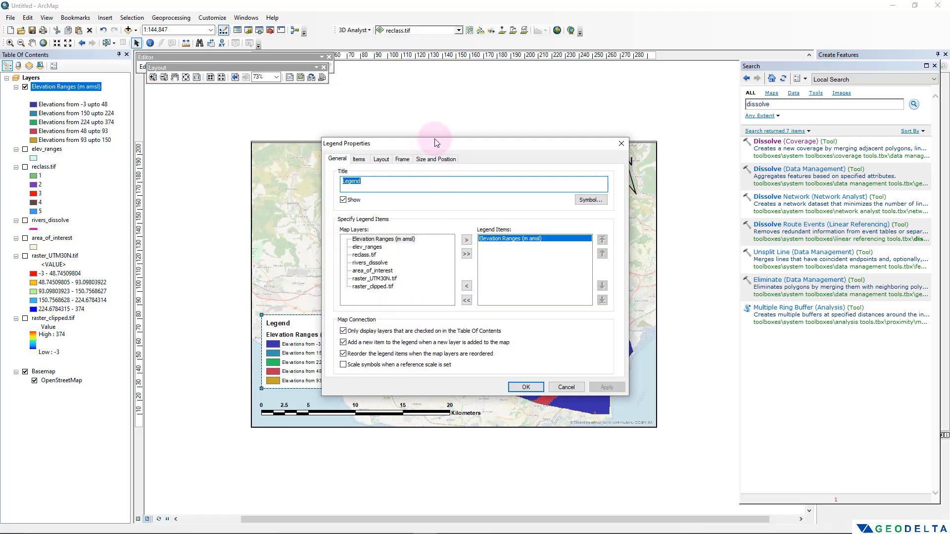
drag(439, 143, 539, 153)
click(535, 168)
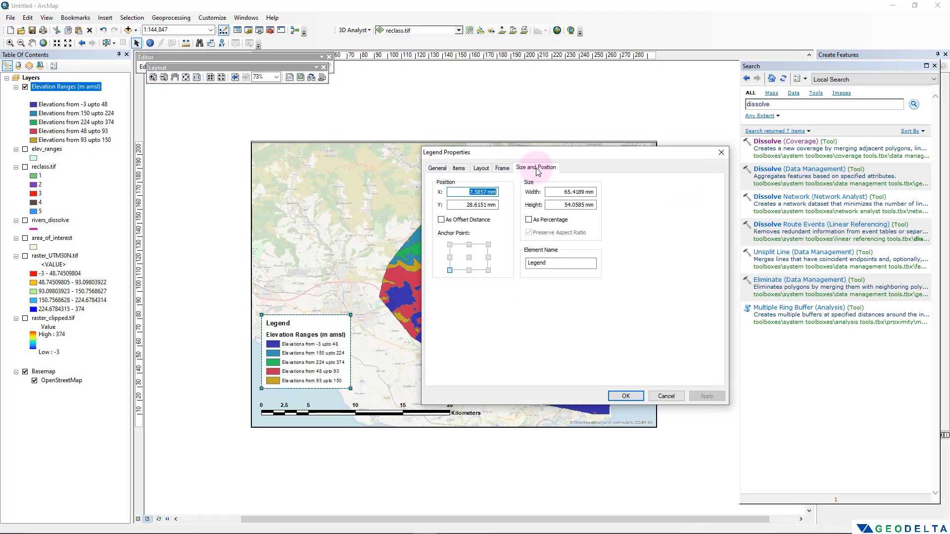
click(502, 168)
click(458, 168)
click(674, 199)
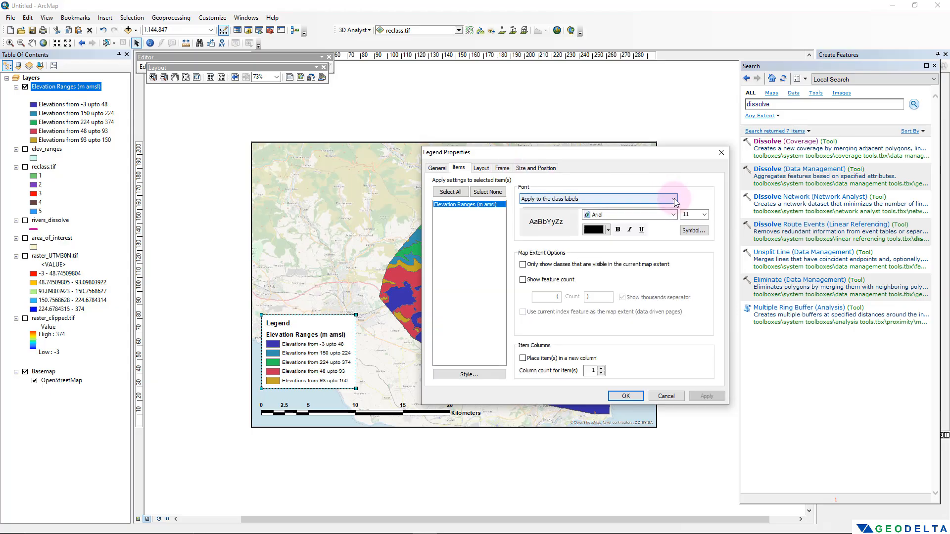
click(583, 228)
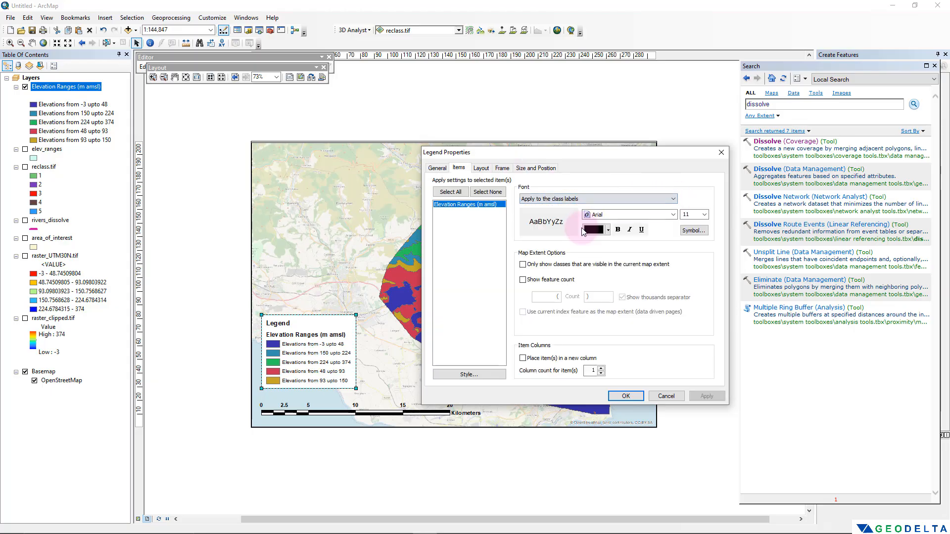
click(704, 214)
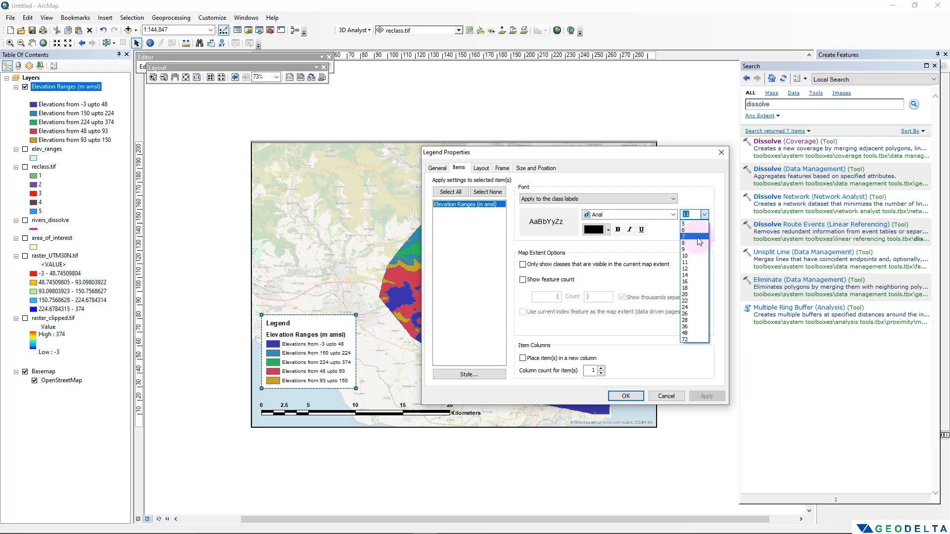
click(692, 269)
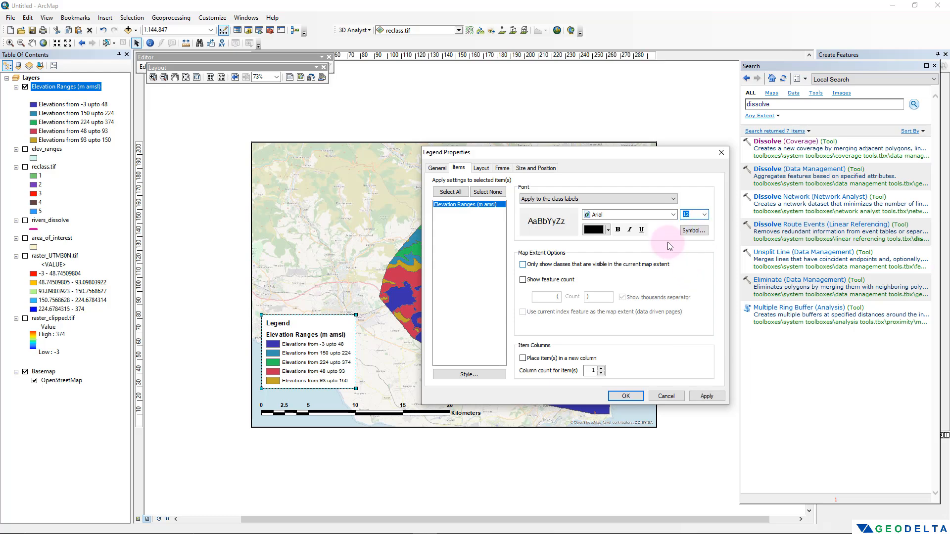
click(618, 230)
click(629, 229)
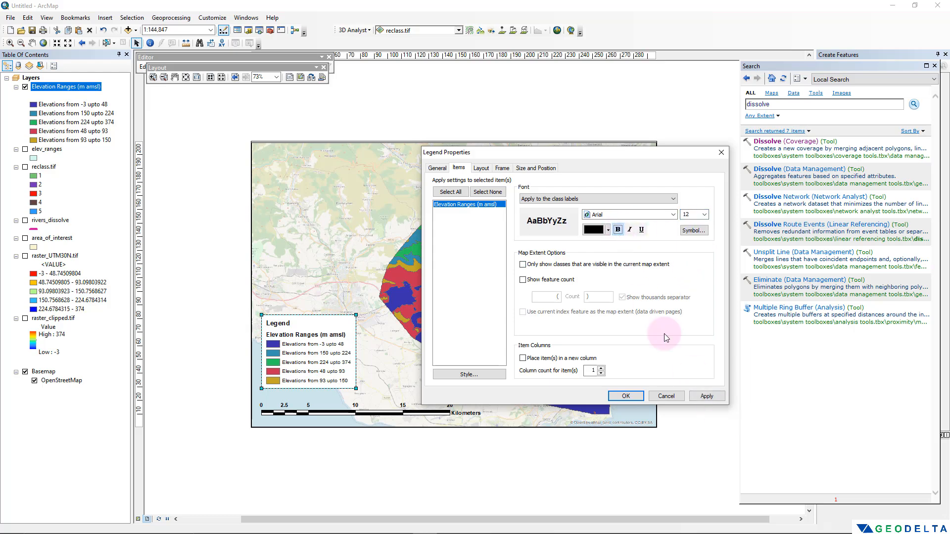
click(707, 396)
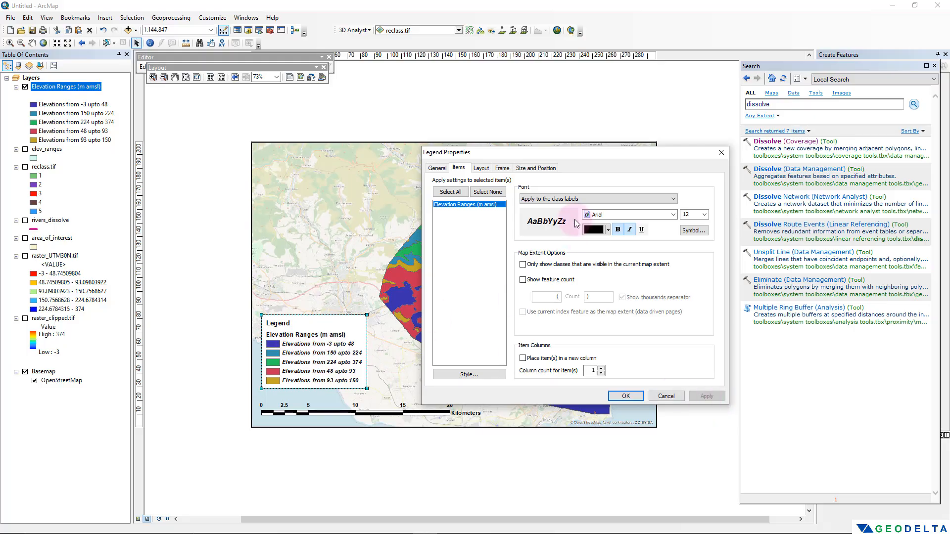
Step: Set the legend's layer name font size to 16 and close the legend properties
click(609, 198)
click(641, 204)
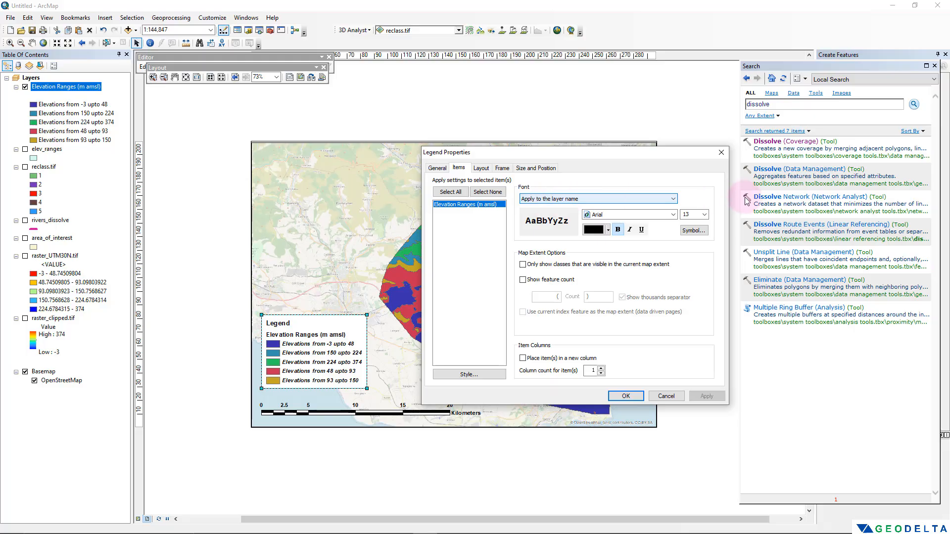
click(704, 214)
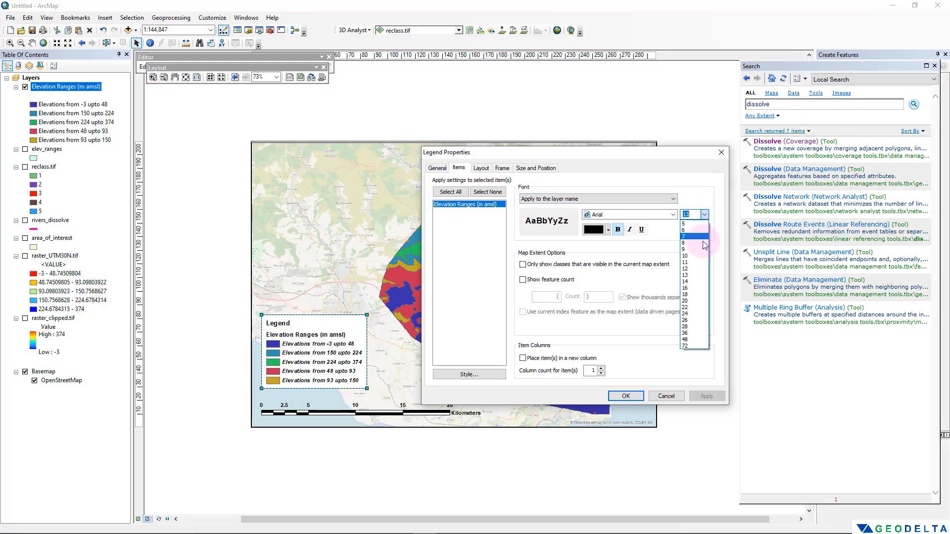
click(702, 288)
click(706, 395)
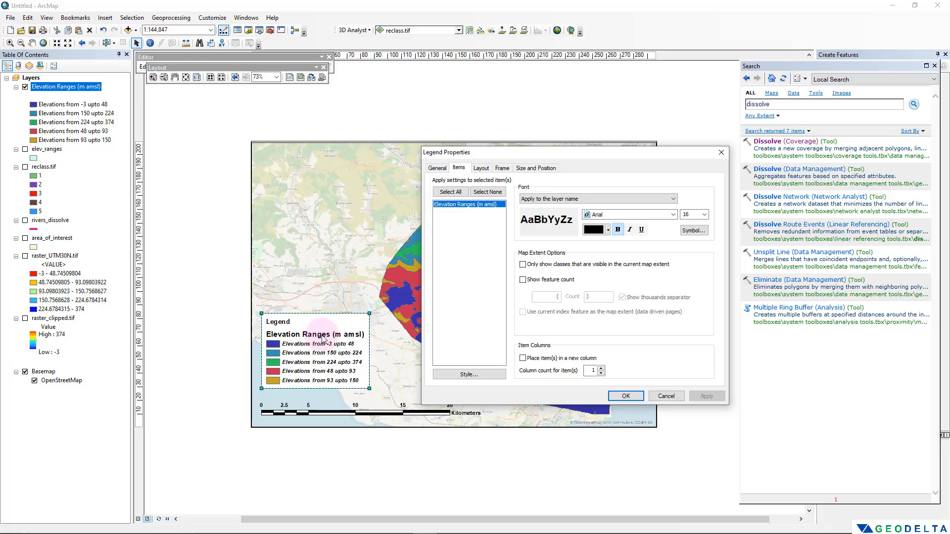
click(626, 395)
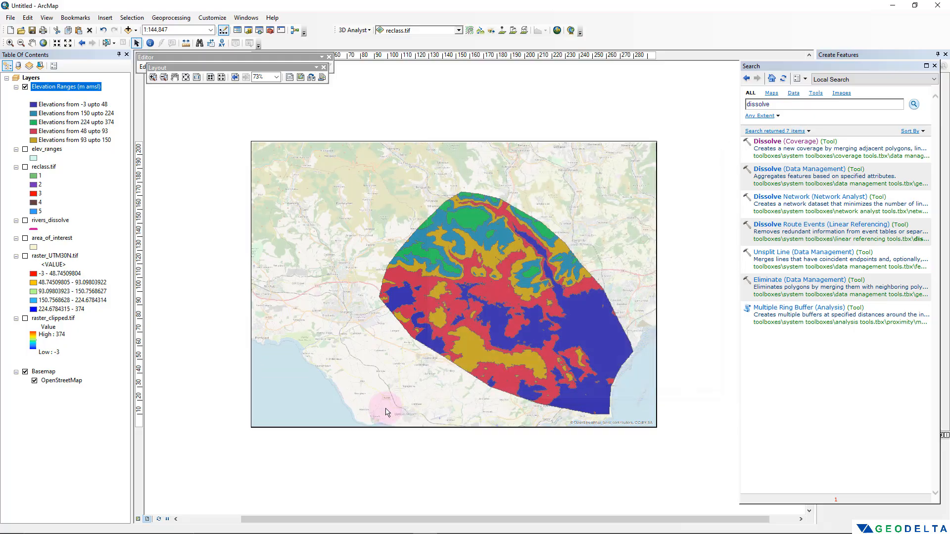
drag(329, 323, 330, 323)
click(245, 368)
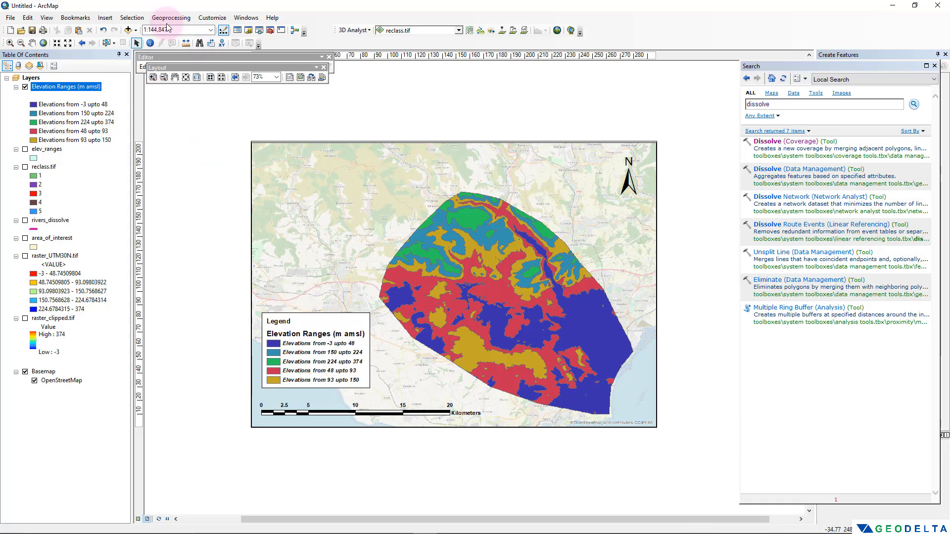
Step: Insert the map title "Elevation Ranges based on SRTM DEM" and place it inside the upper edge of the map frame
click(102, 19)
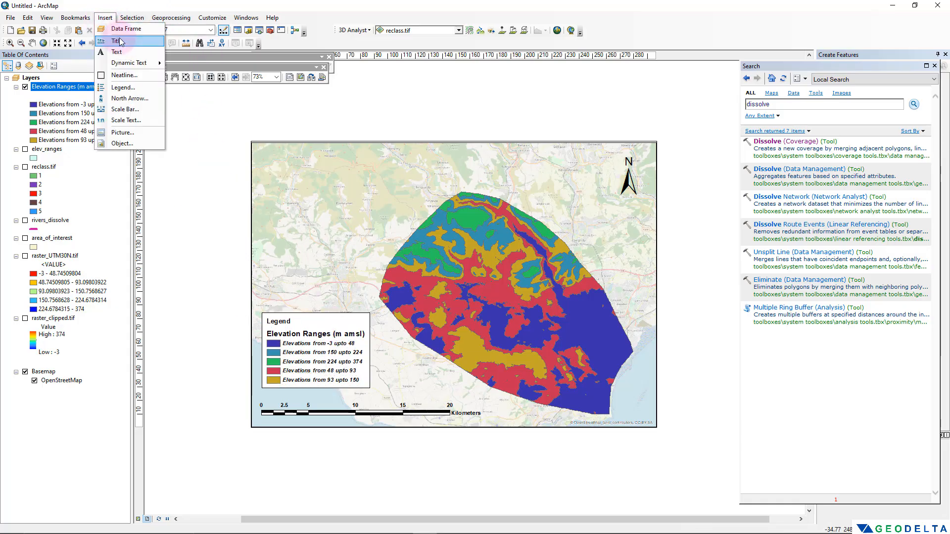
click(114, 41)
text(Ele)
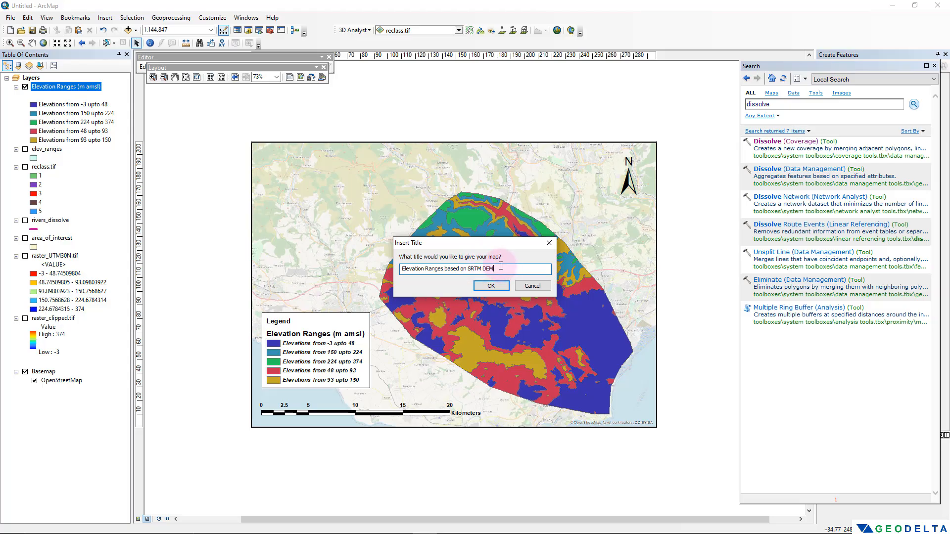
click(496, 286)
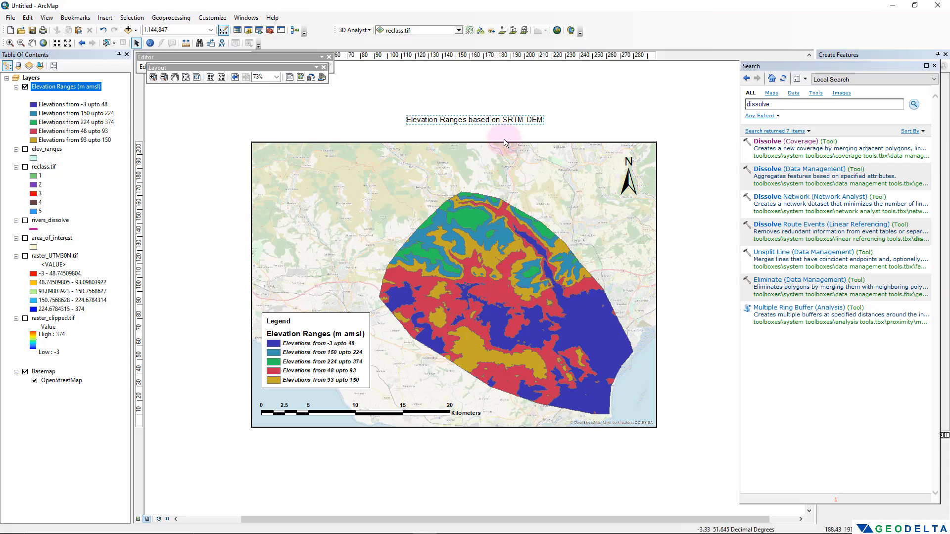
click(497, 122)
drag(497, 123, 474, 159)
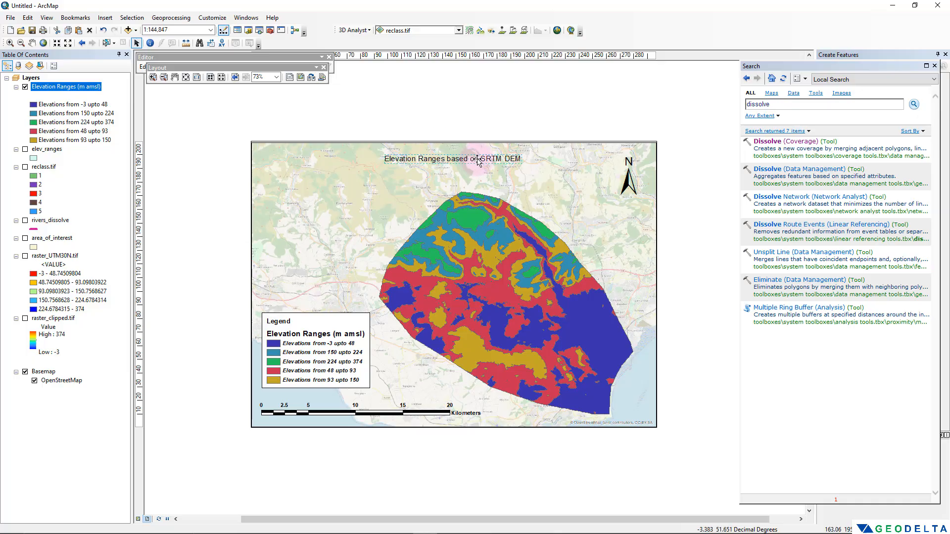
Step: Format the map title as bold Arial Black, size 24, and reposition it slightly up and toward the north arrow
double_click(474, 159)
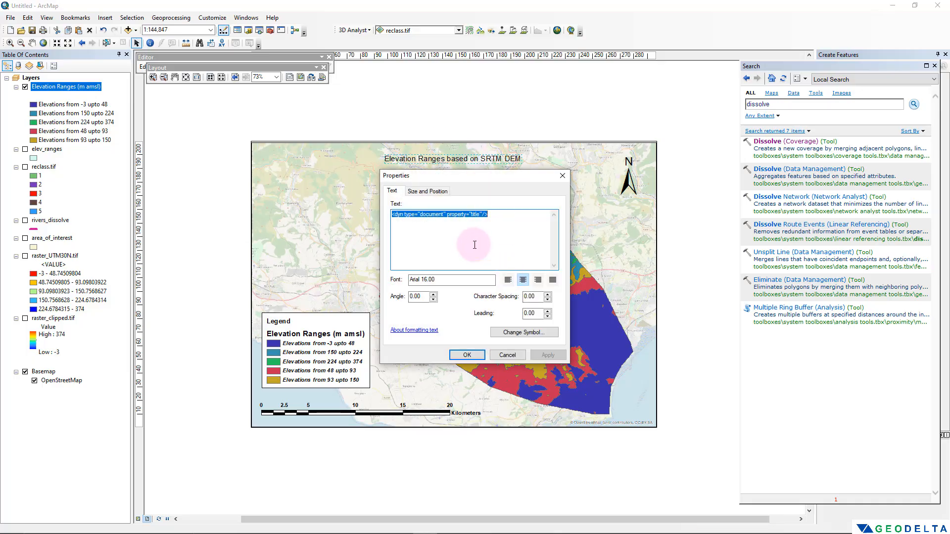
click(517, 336)
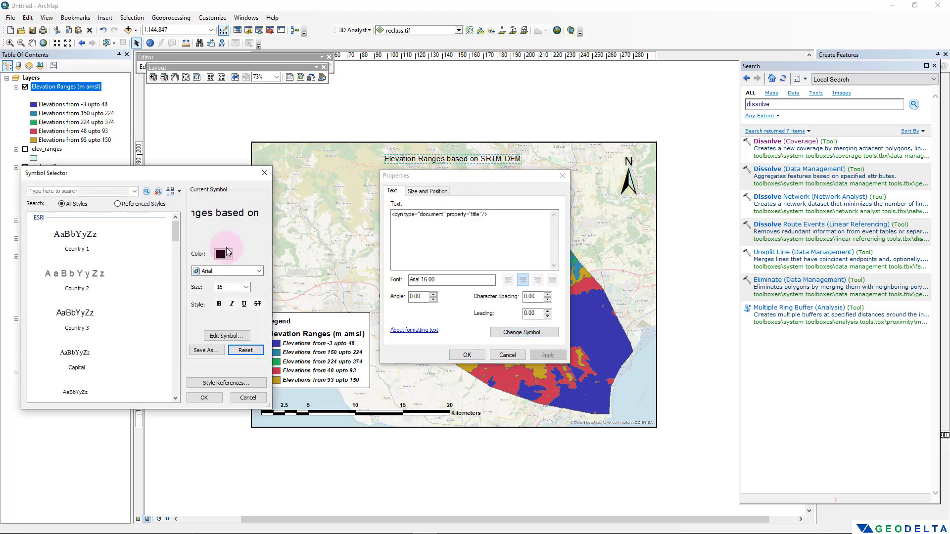
click(245, 288)
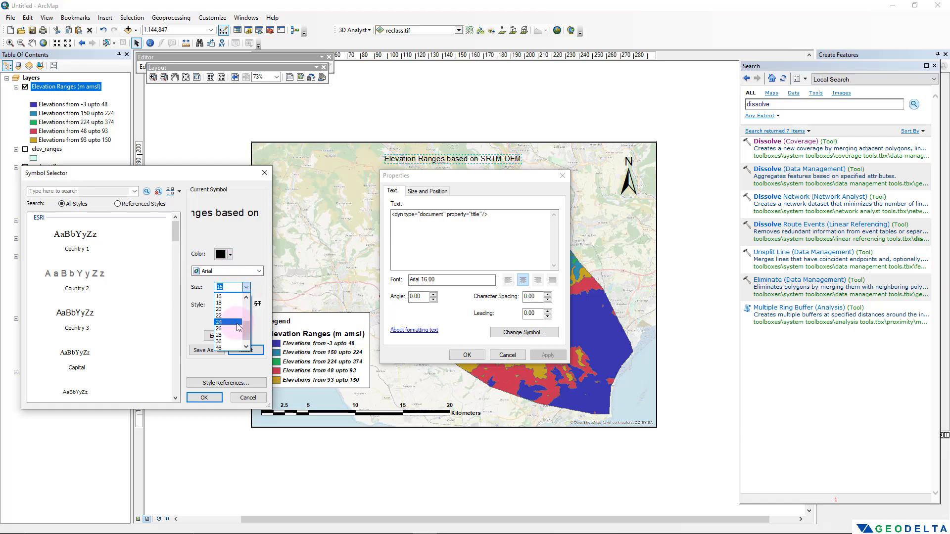
click(218, 322)
click(219, 304)
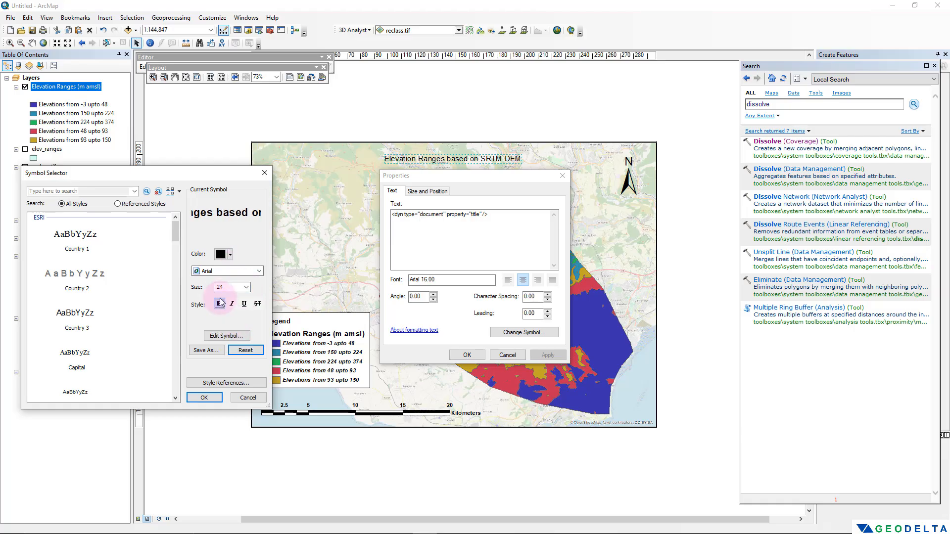
click(259, 272)
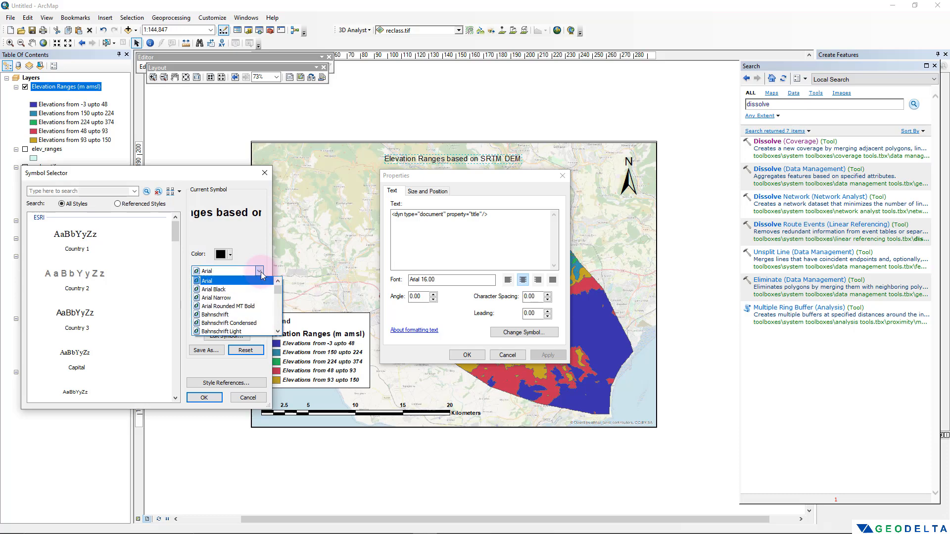
click(243, 290)
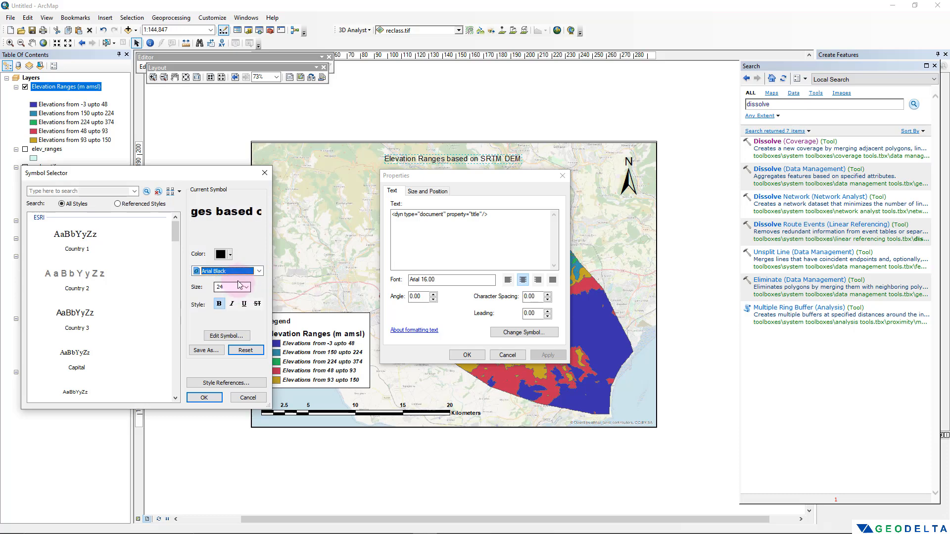
click(204, 398)
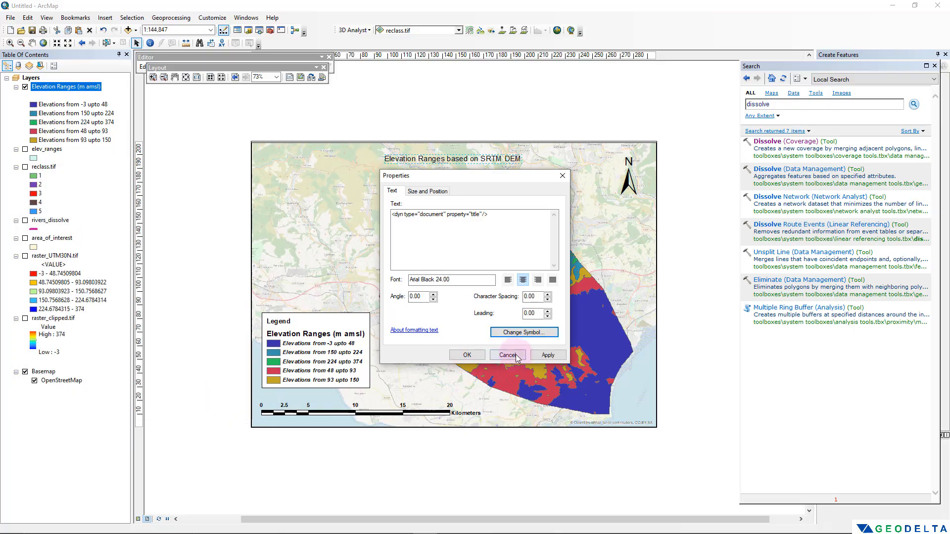
click(544, 355)
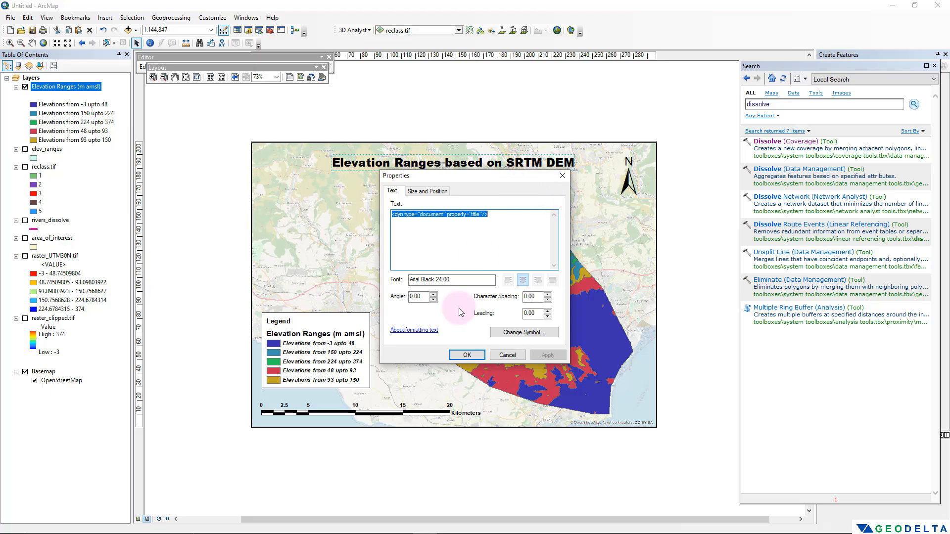
click(466, 354)
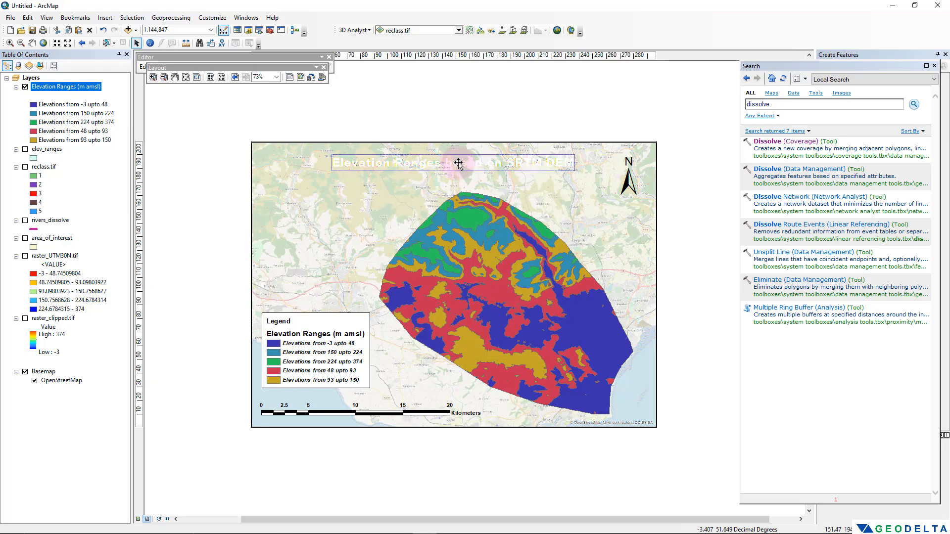
drag(458, 165, 468, 159)
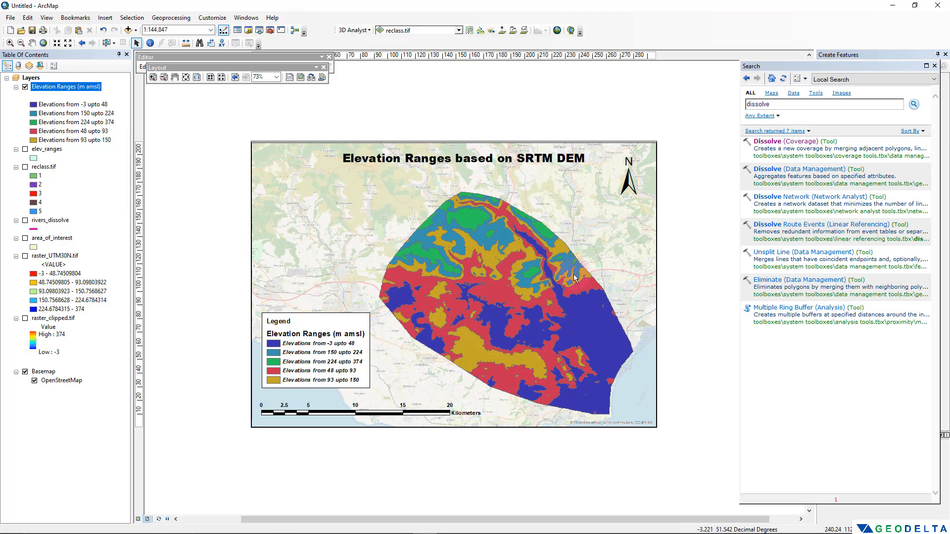
click(398, 214)
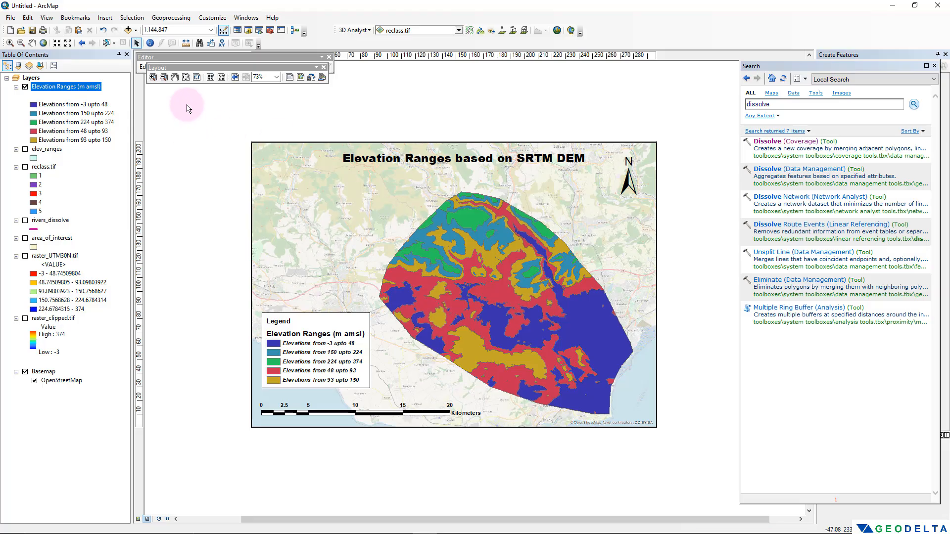
Step: Shift the map slightly upward within its data frame and close the Search window
click(32, 42)
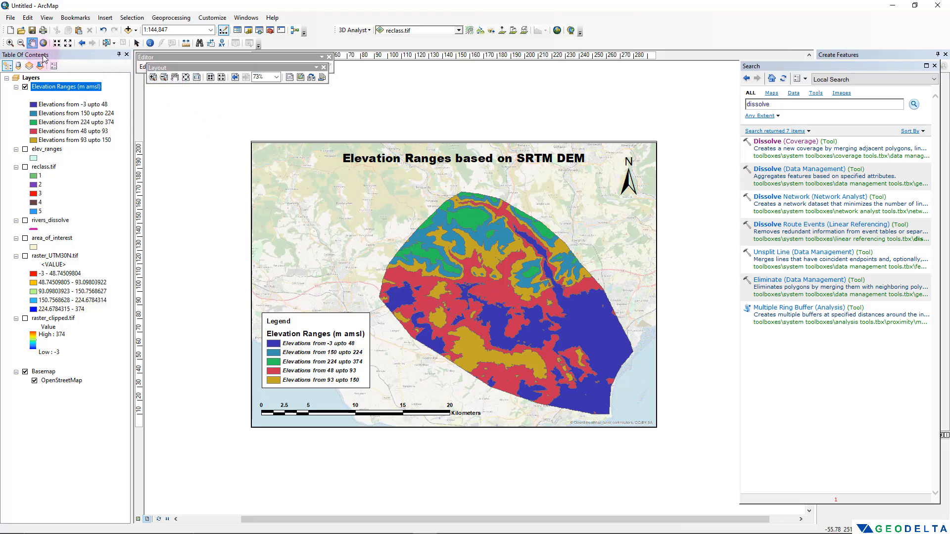
drag(464, 293, 517, 294)
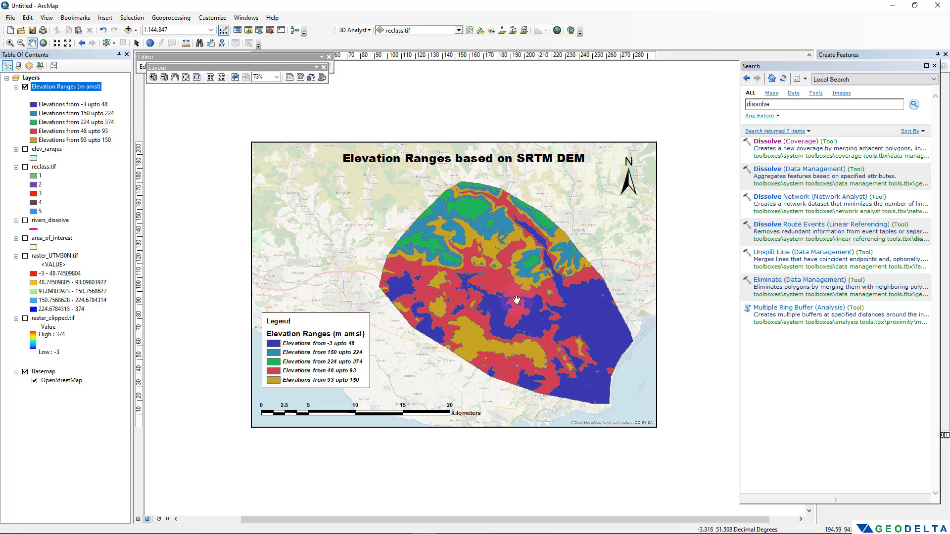
scroll(517, 302, up, 1)
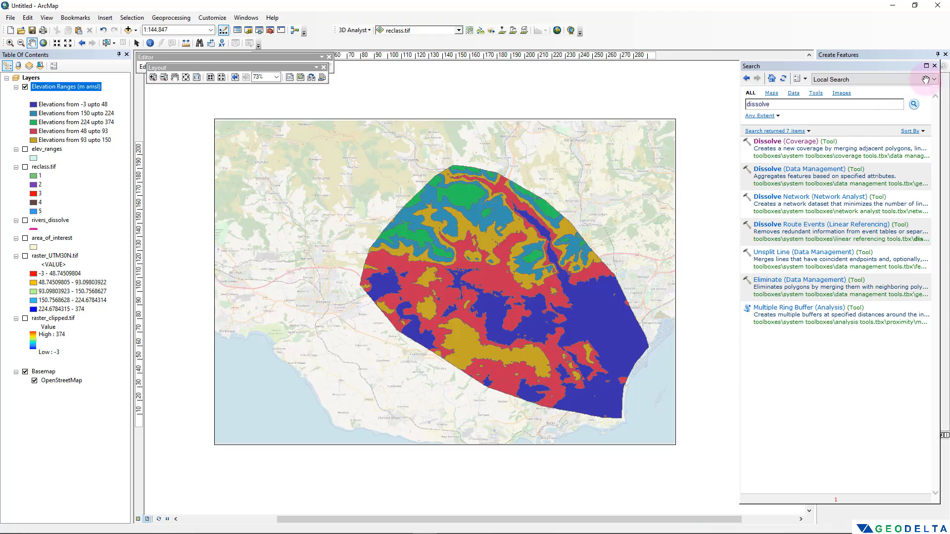
click(934, 66)
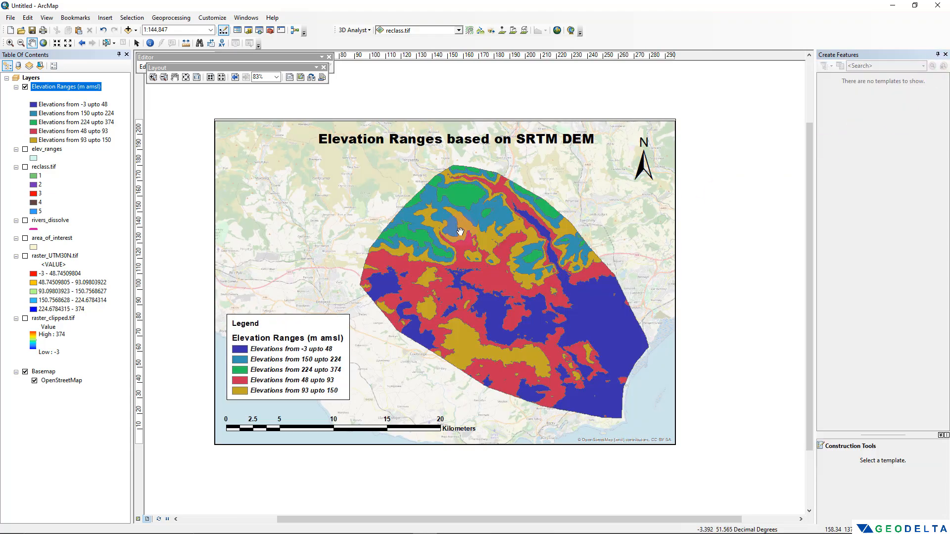
drag(455, 233, 474, 231)
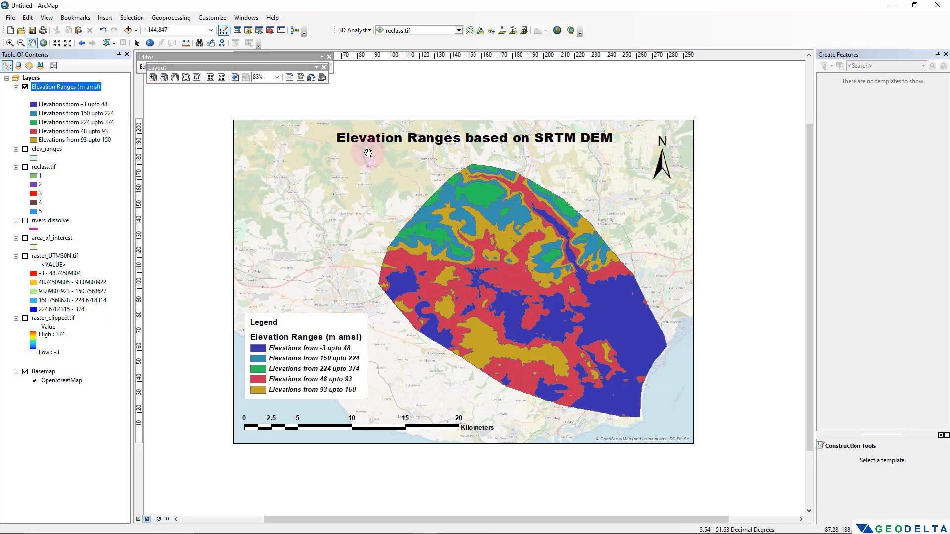
click(136, 44)
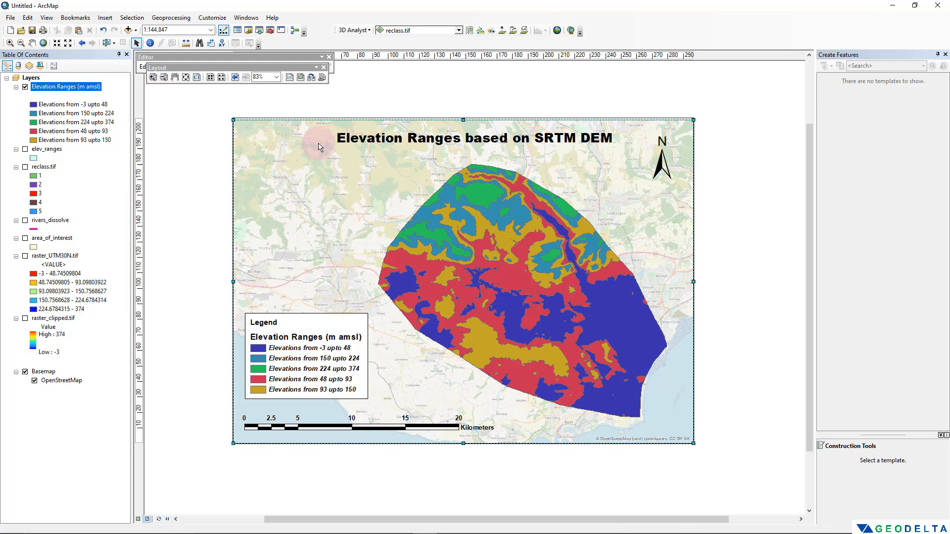
Step: Adjust the data frame's upper edge slightly and set up a map export in JPEG format at 150 dpi
click(465, 120)
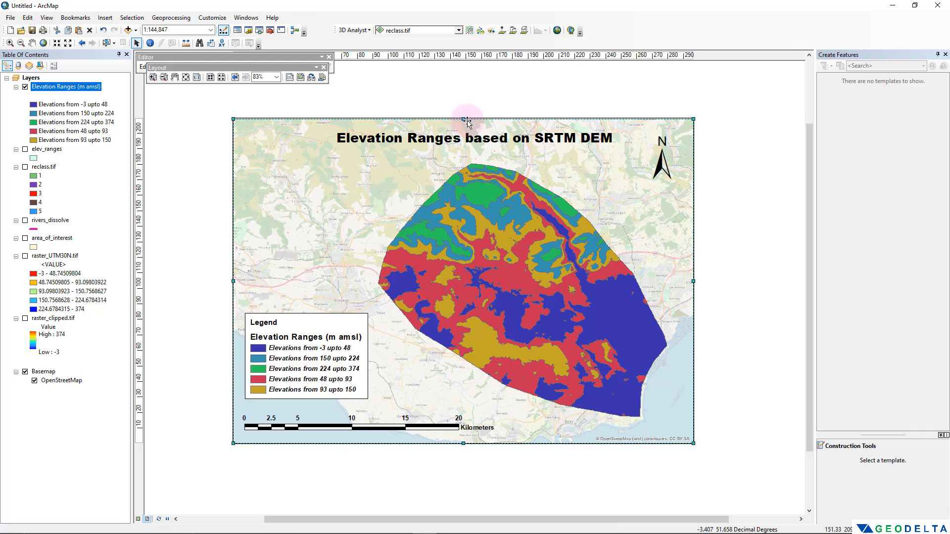
click(10, 19)
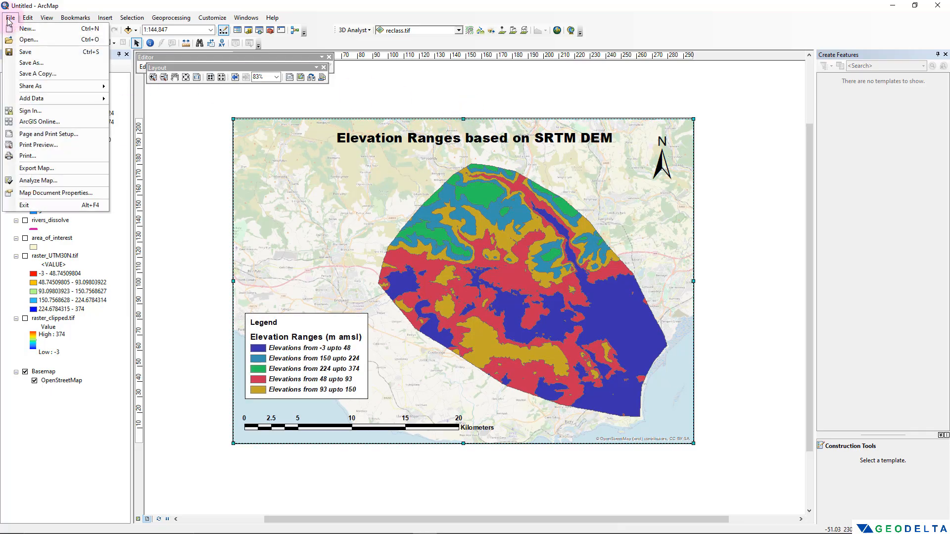
click(53, 169)
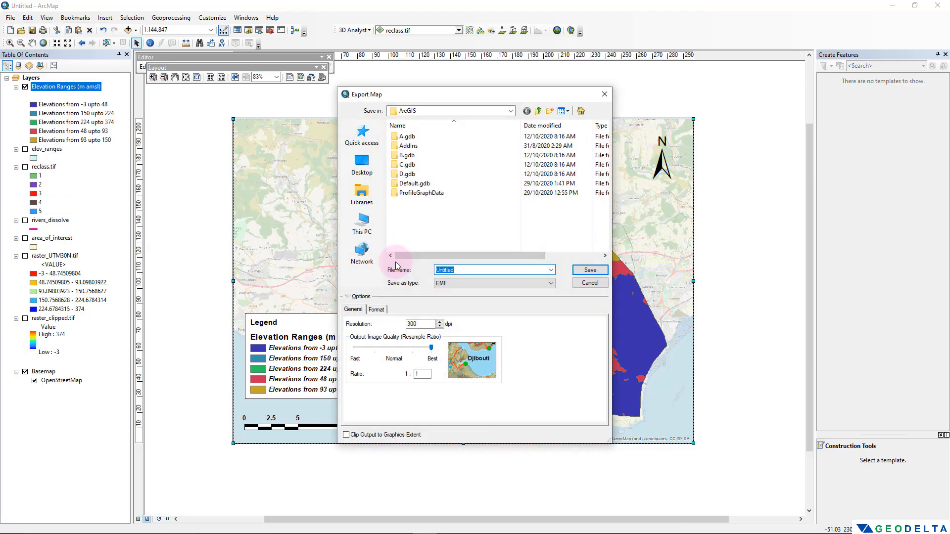
click(482, 283)
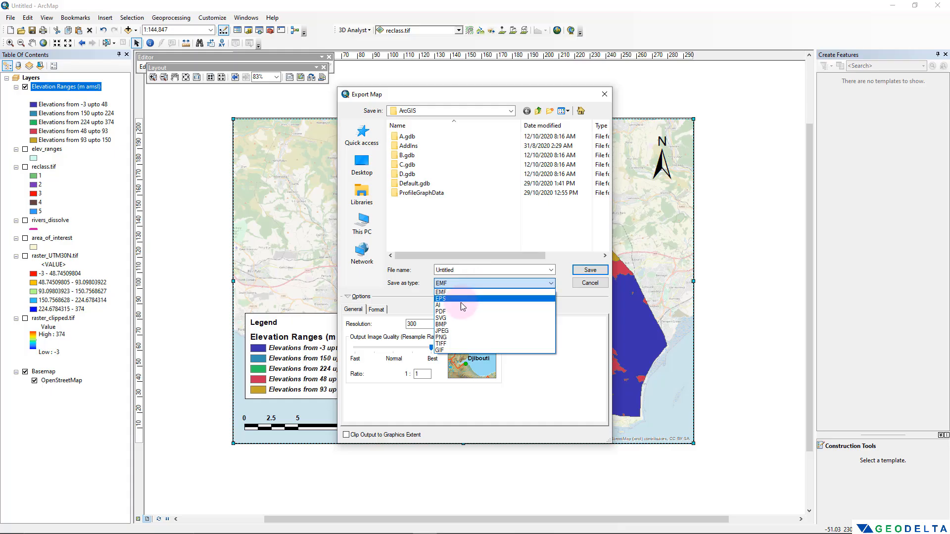
click(451, 331)
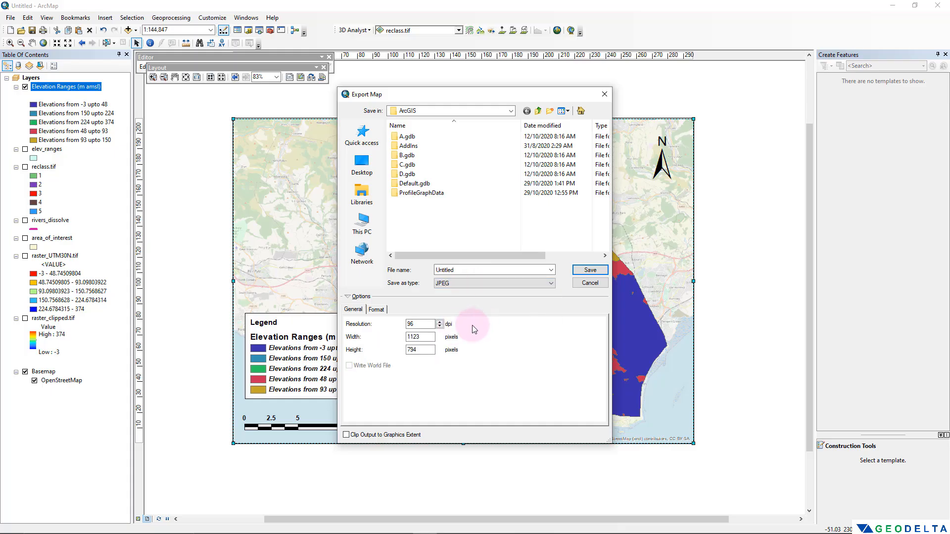
double_click(420, 324)
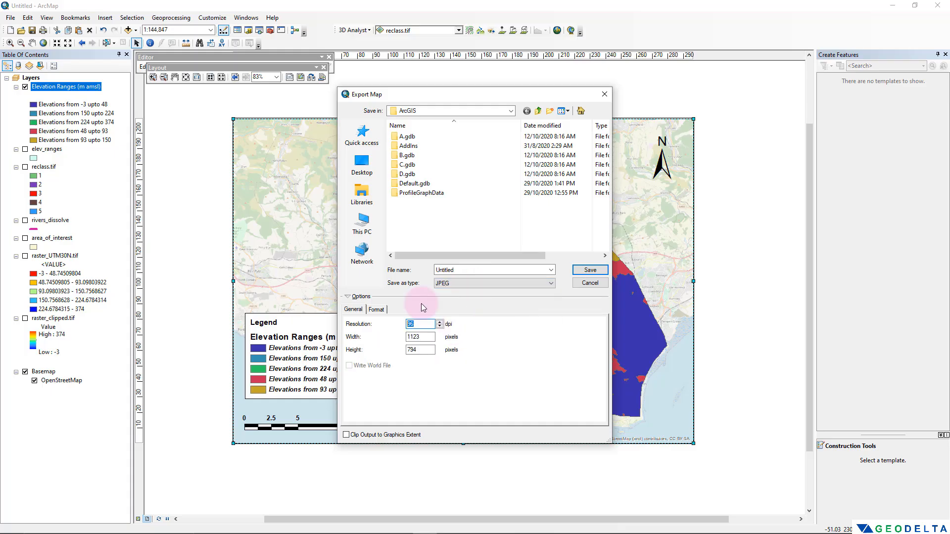
text(150)
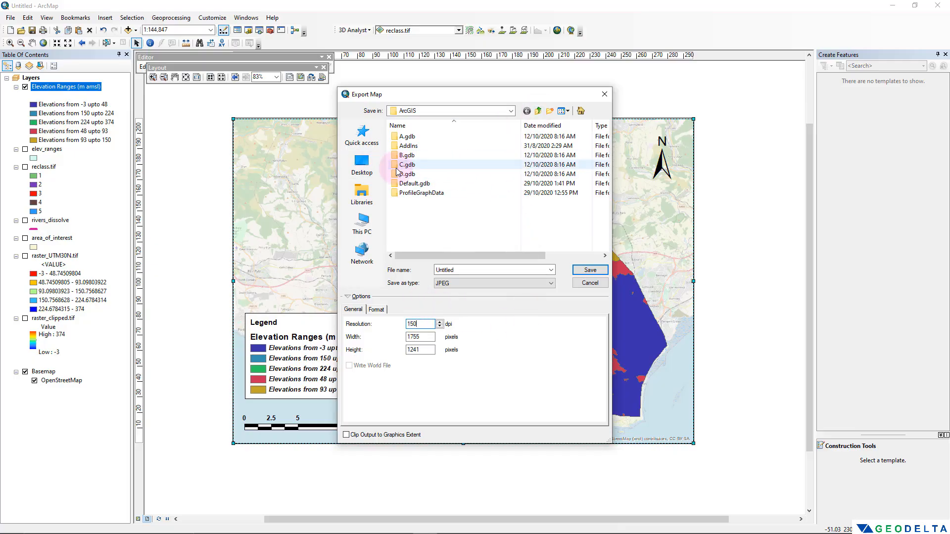
Step: Create a new folder named Map inside the "9. Beginners Guide to ArcGIS Desktop" folder for the export
click(512, 111)
right_click(444, 198)
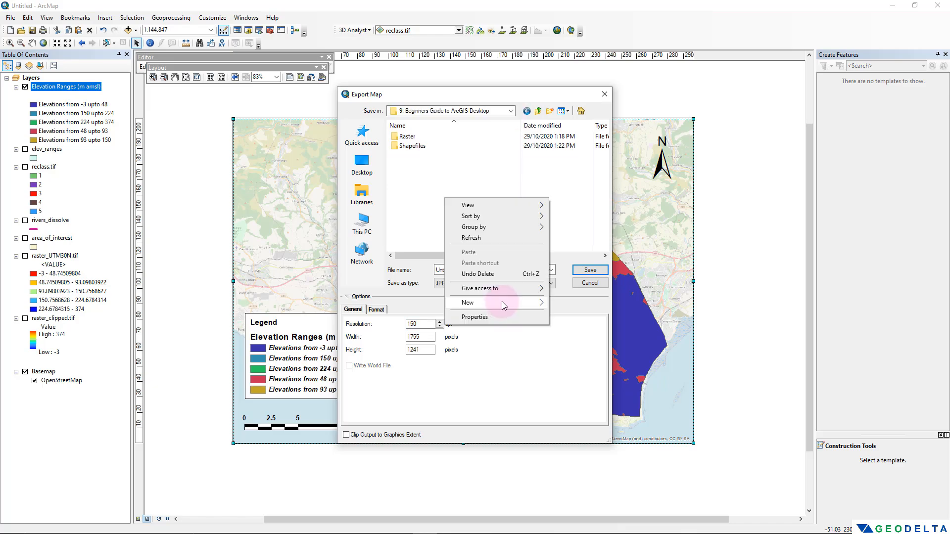
mouse_move(502, 302)
click(572, 302)
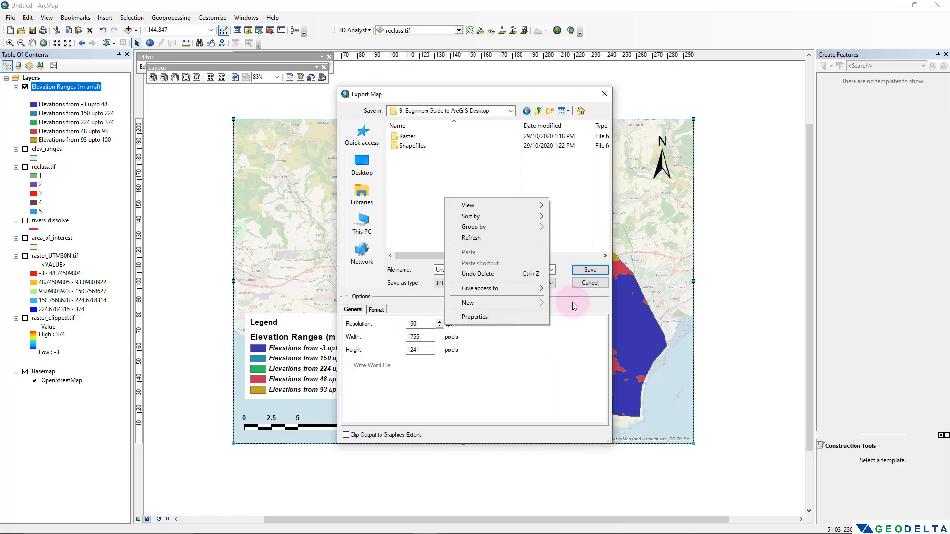
click(577, 307)
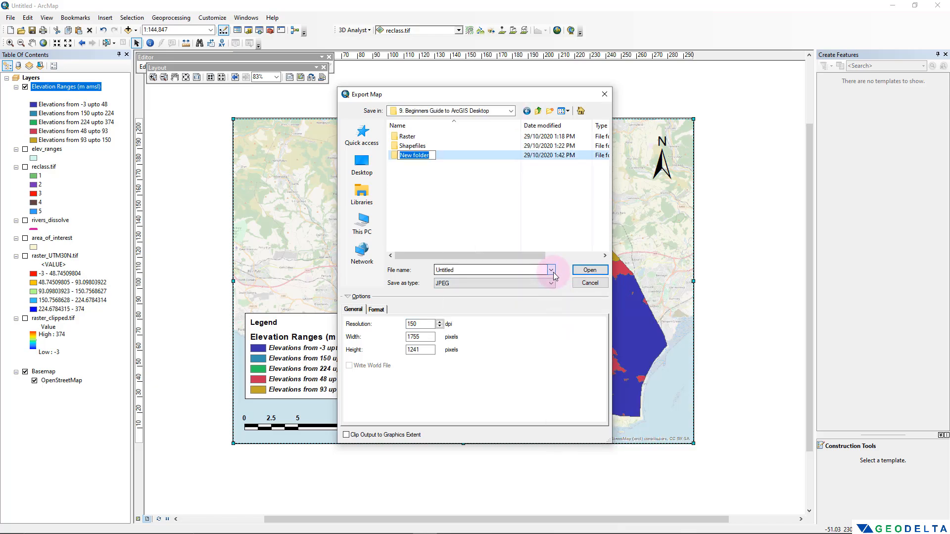
text(Map)
key(Return)
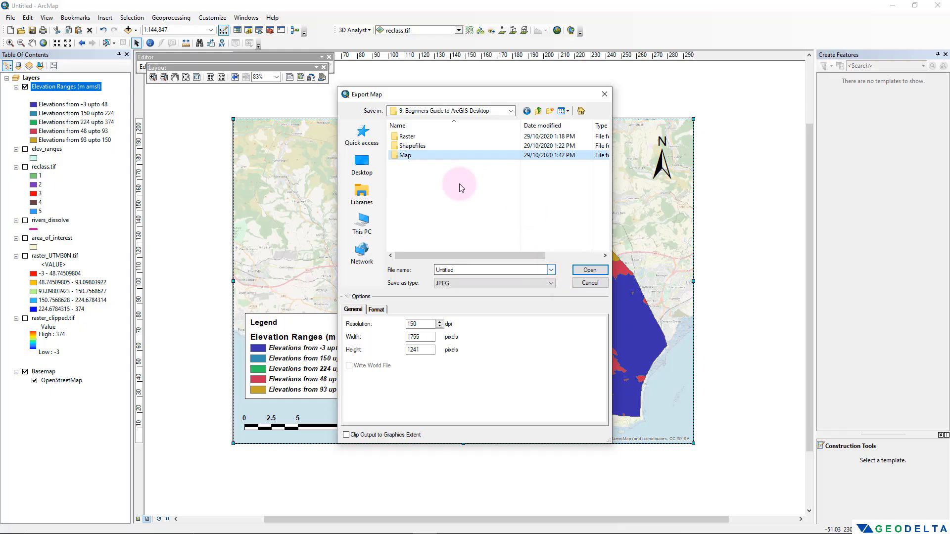
Step: Export the map into the Map folder under the file name "Elevation Ranges"
double_click(414, 156)
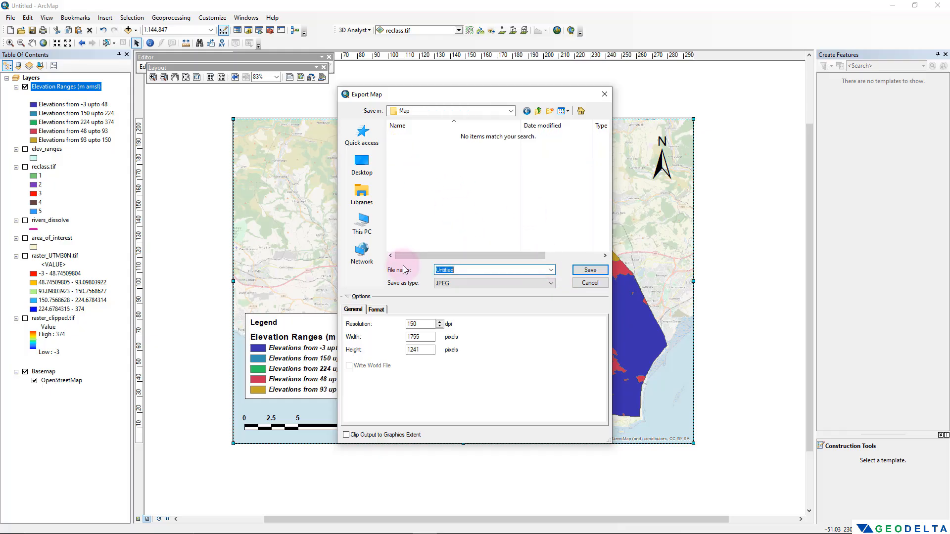
text(Elevation Ranges)
click(585, 271)
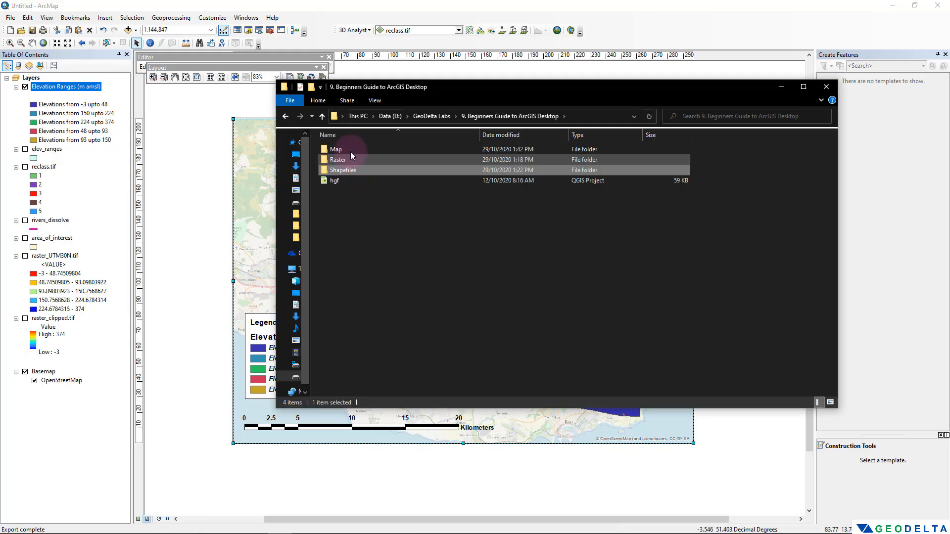
Step: In File Explorer, go to the Map folder and open the exported "Elevation Ranges" image to check it
double_click(351, 151)
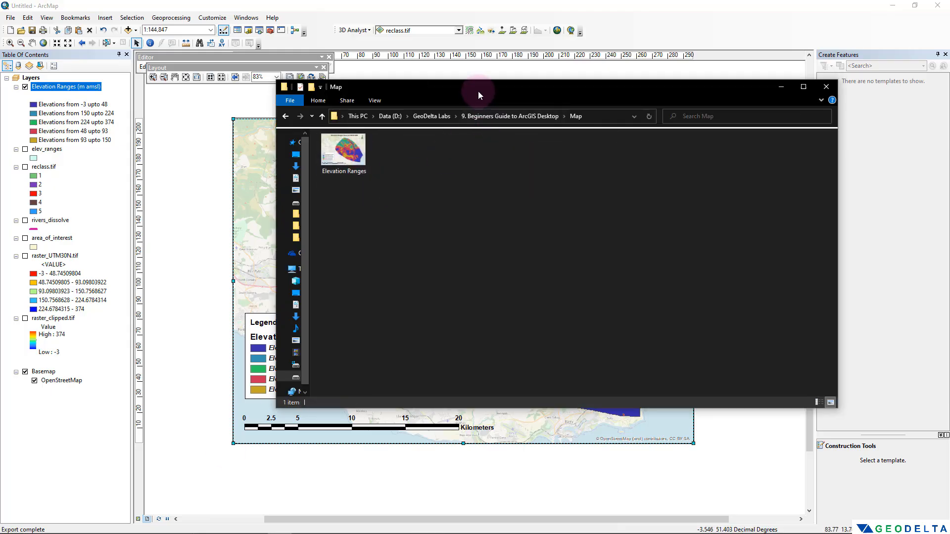
drag(478, 99, 592, 134)
click(465, 194)
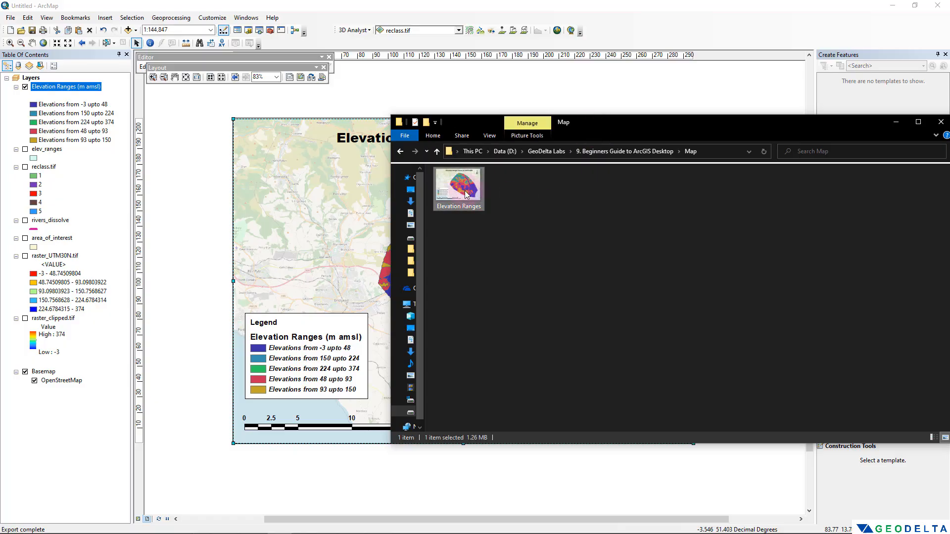
double_click(465, 194)
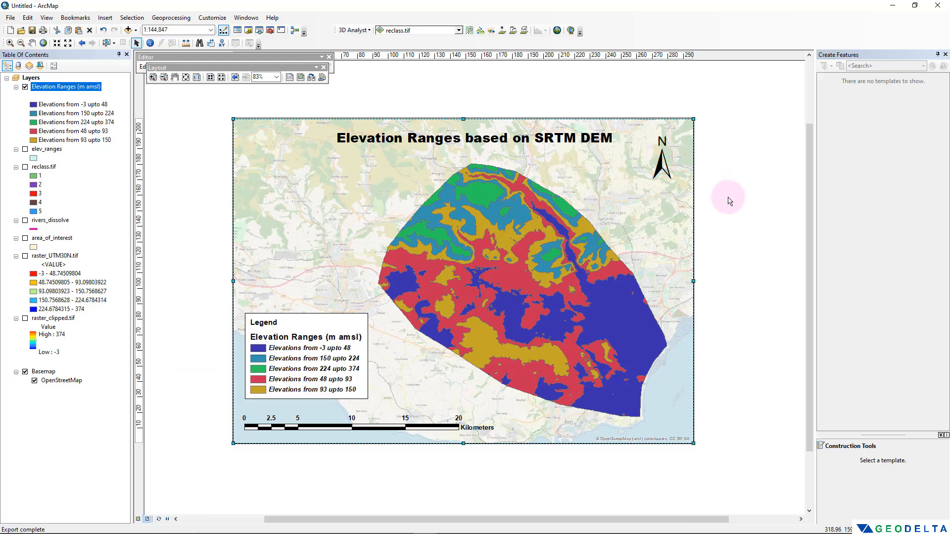
Step: Return ArcMap to data view and view the dissolved elevation ranges over the basemap
click(138, 519)
key(c)
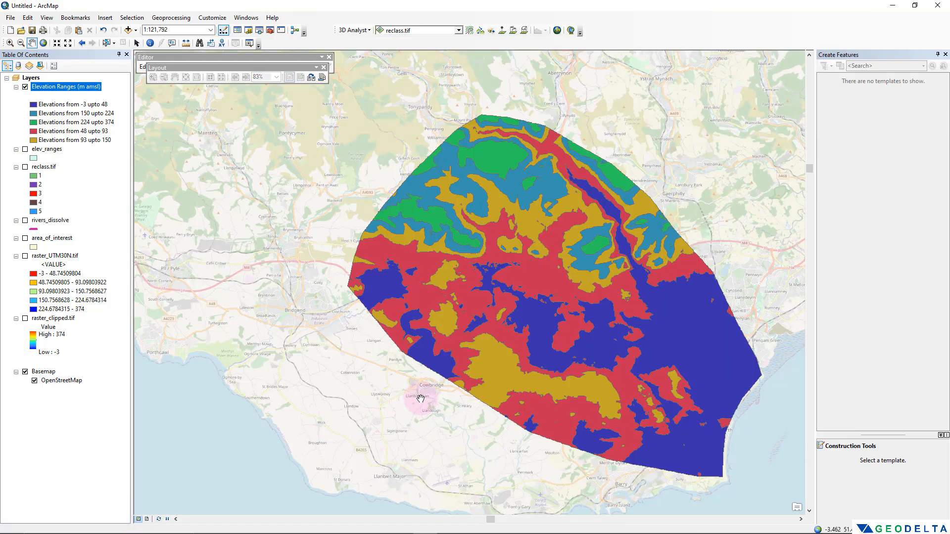
drag(466, 349, 371, 327)
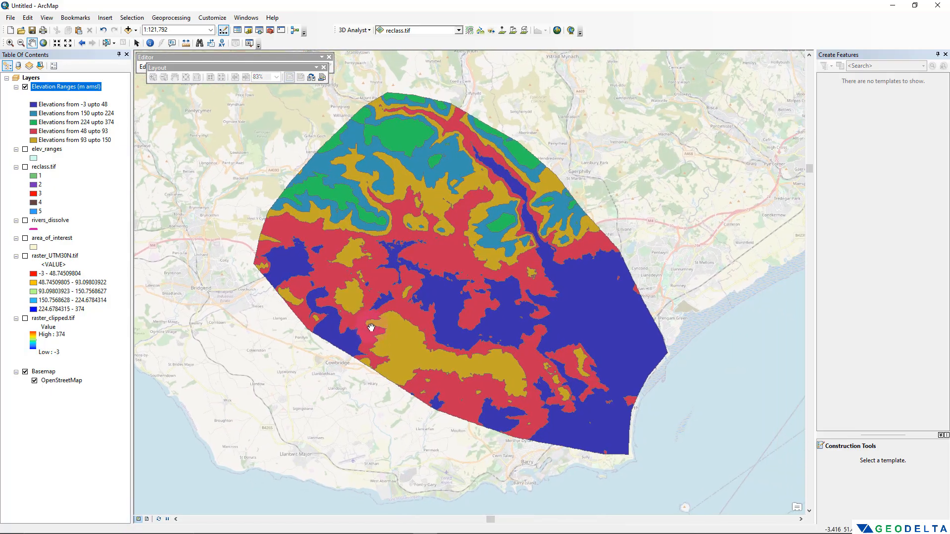